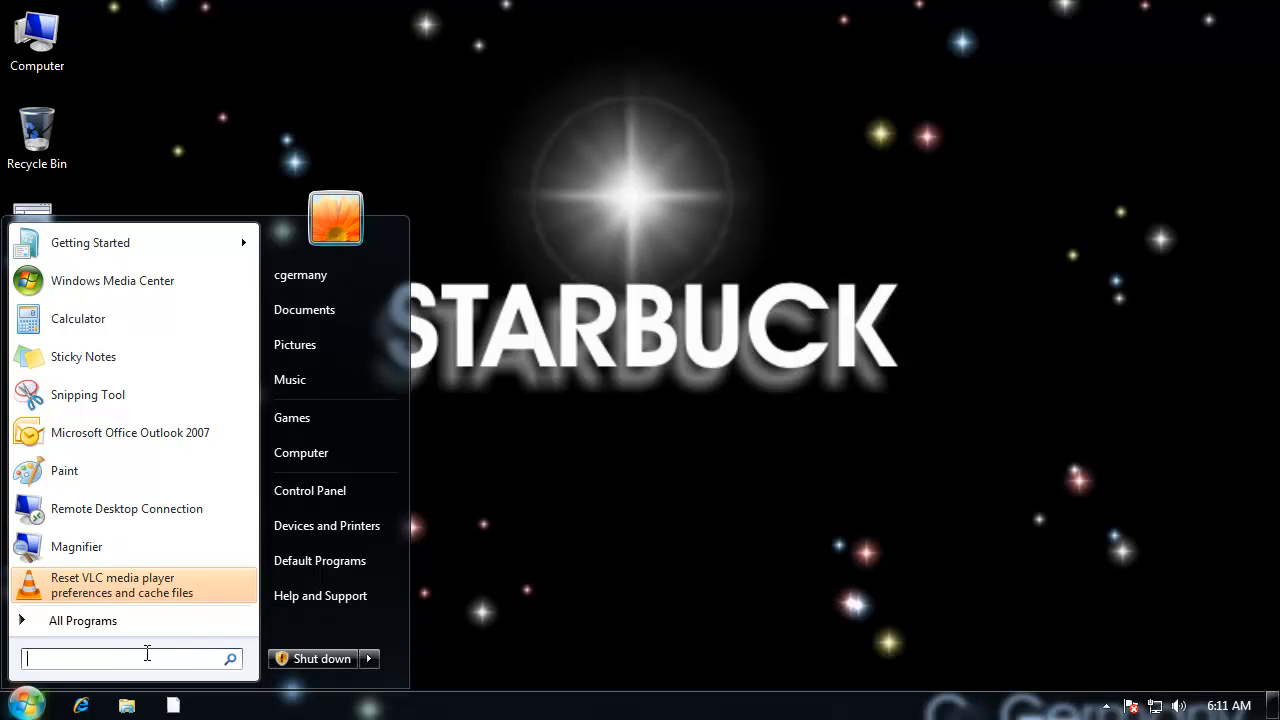
Step: Launch Registry Editor with regedit, approve the elevation request and reposition its window on the desktop
text(regedit)
key(Return)
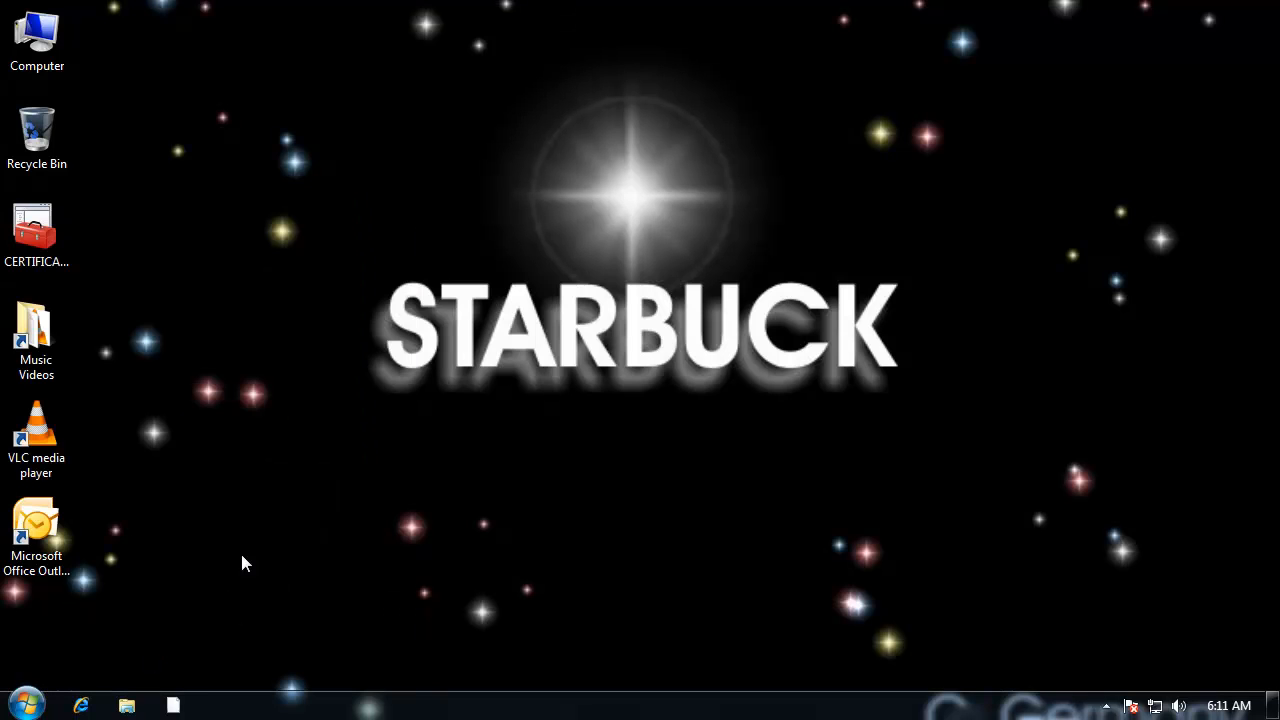
click(335, 474)
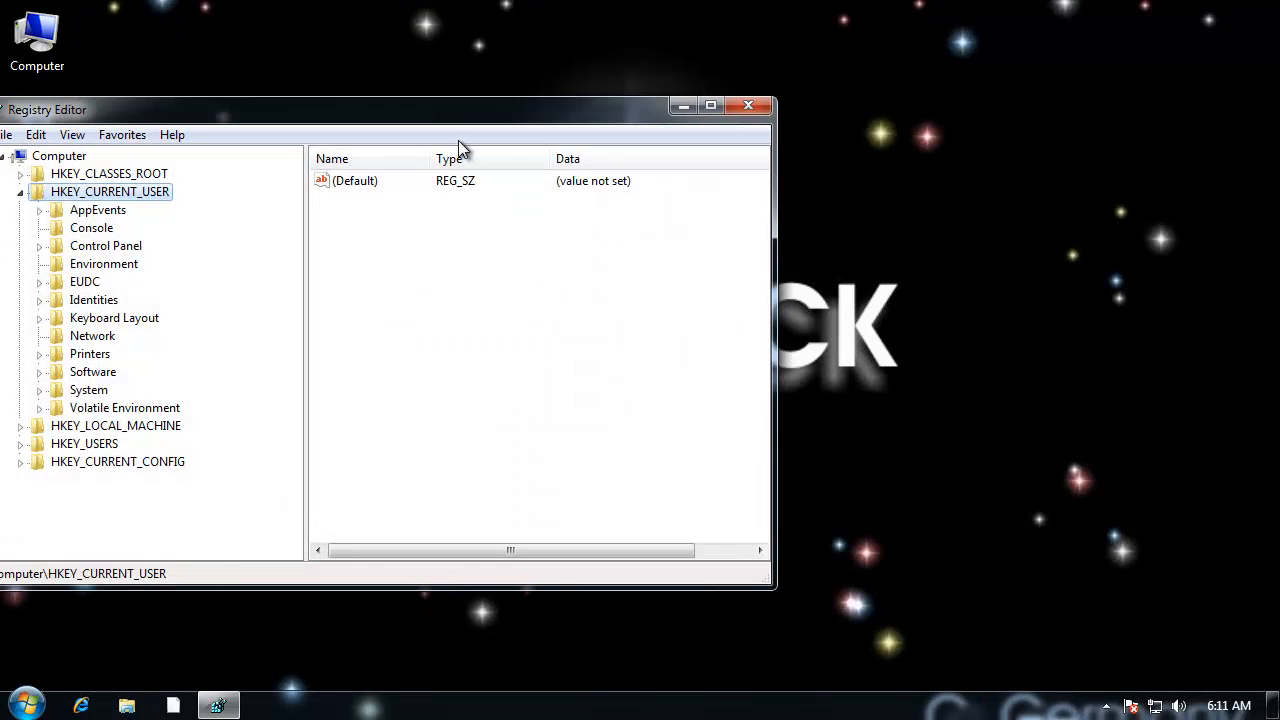
drag(450, 118, 729, 101)
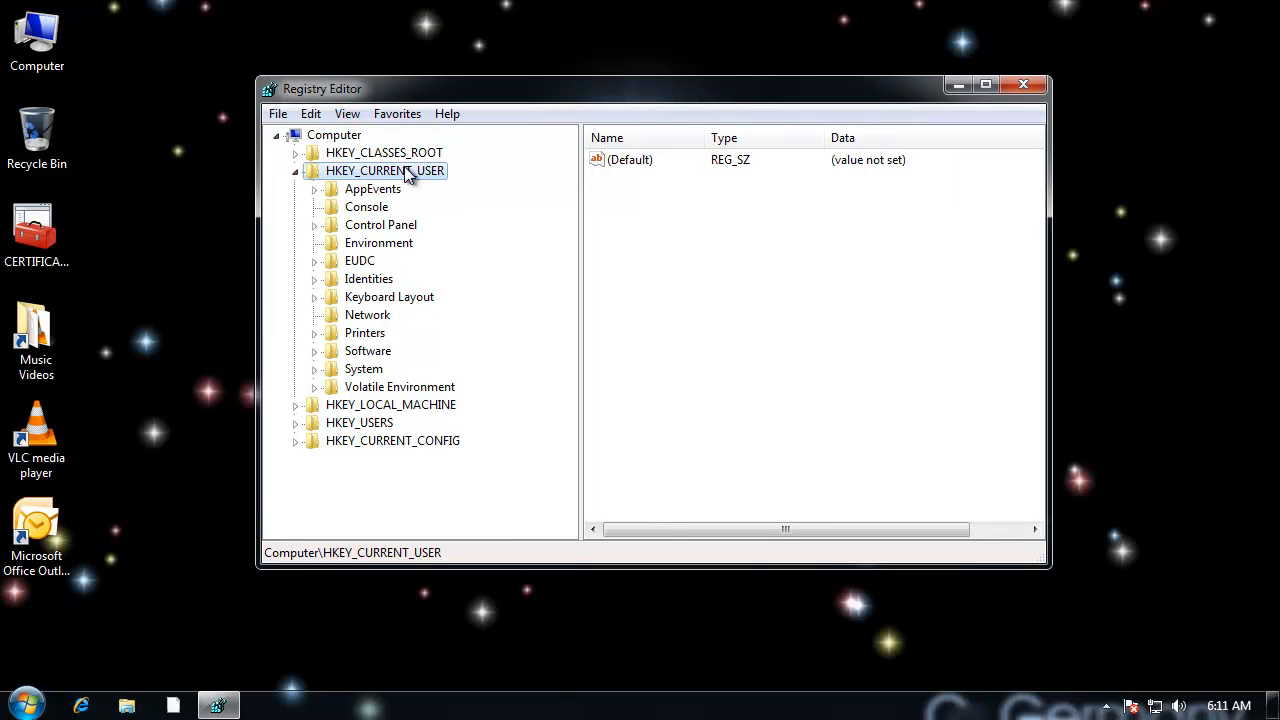
Step: Expand the registry tree to HKEY_CURRENT_USER\Software\Microsoft
click(297, 172)
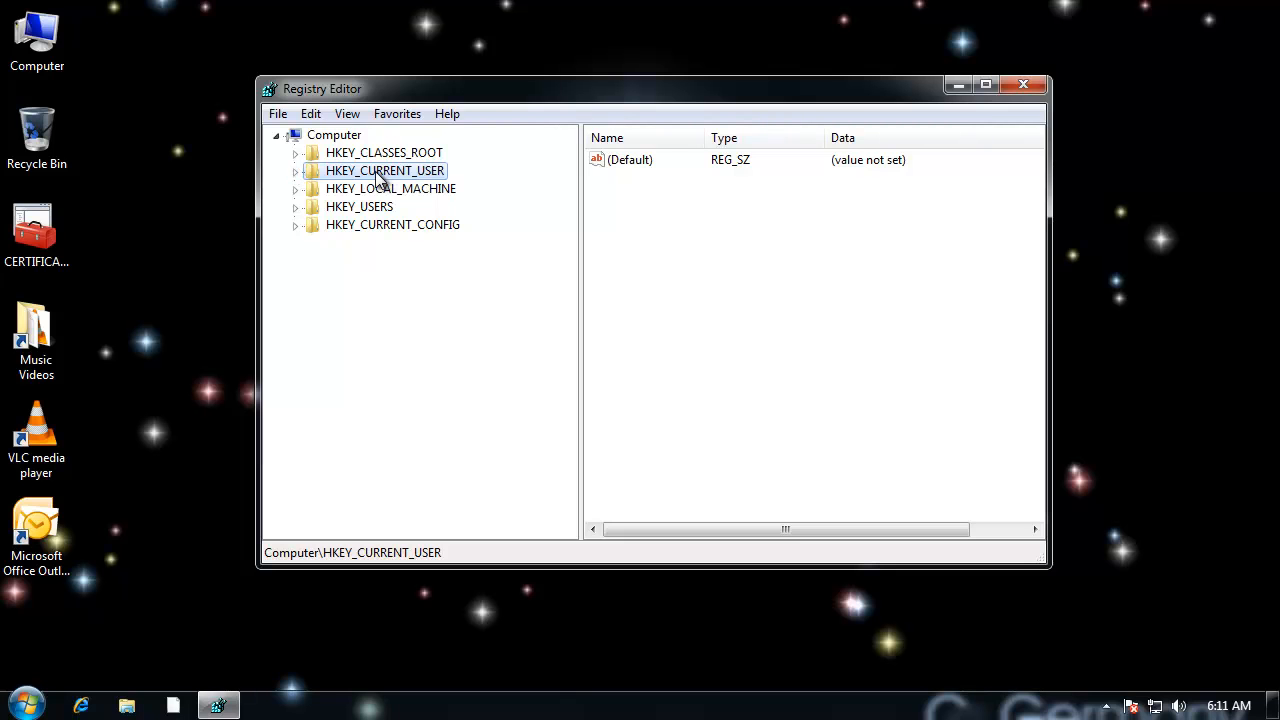
click(295, 172)
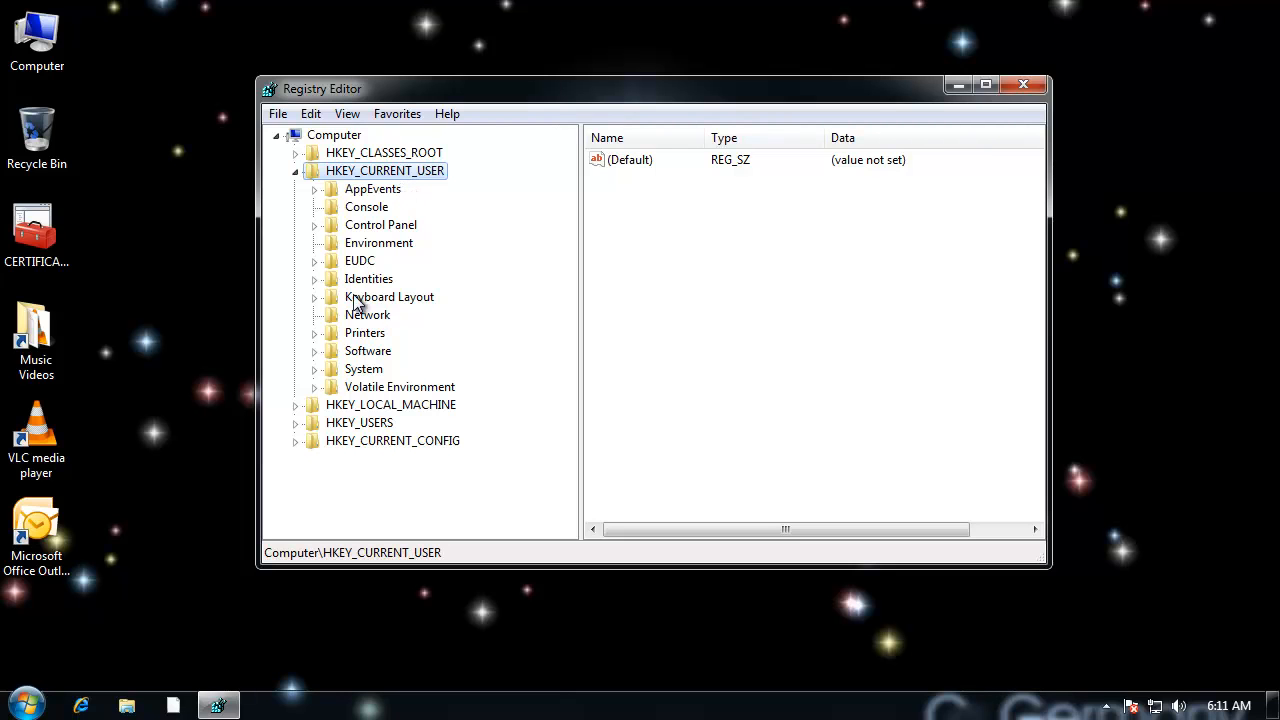
click(378, 348)
click(314, 351)
click(368, 405)
click(336, 405)
Step: Find the Windows key under Microsoft and expand it down to the subkeys of CurrentVersion
click(386, 423)
key(w)
drag(565, 366, 571, 417)
click(378, 368)
click(354, 369)
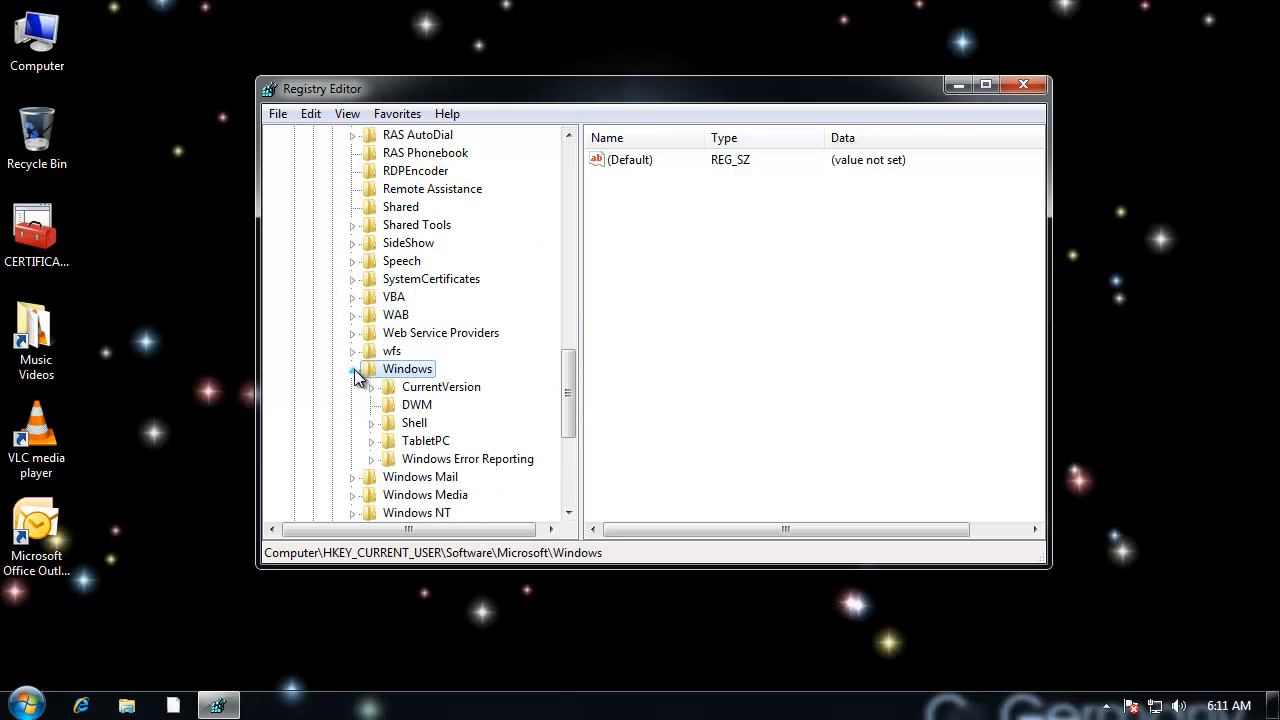
click(444, 392)
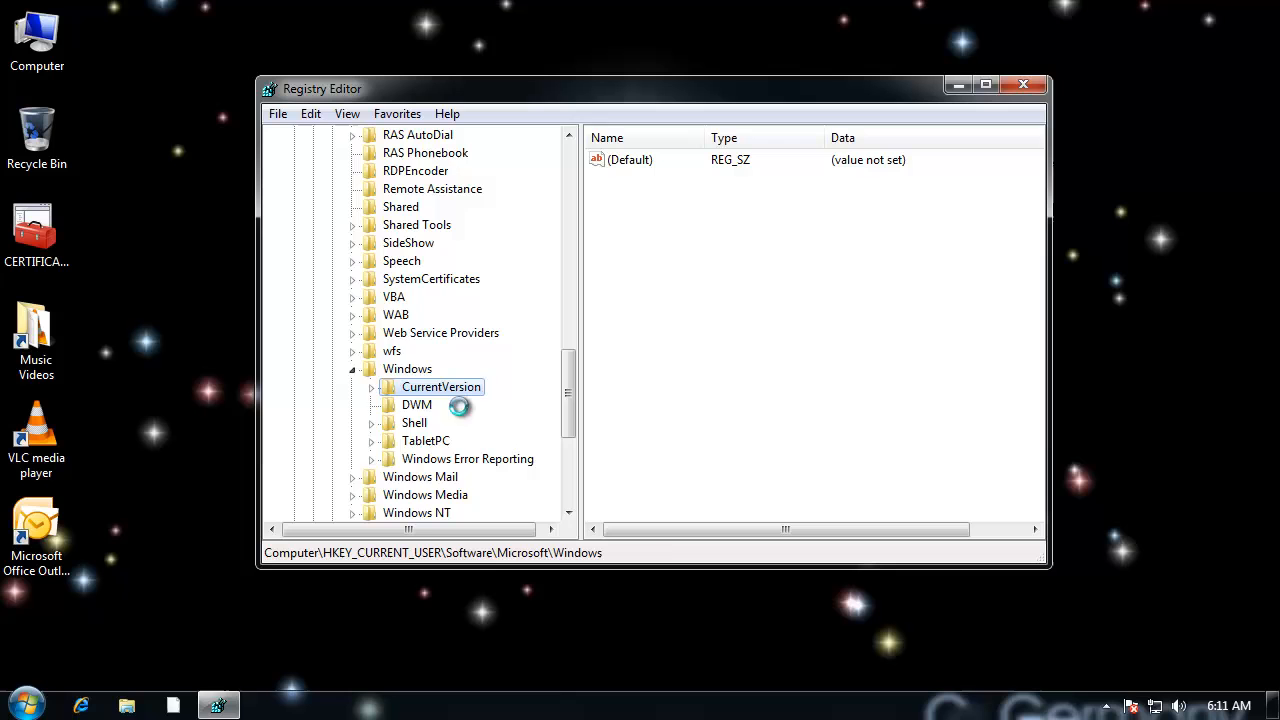
click(370, 387)
Step: Create a new subkey named NonEnum under the Policies key of CurrentVersion
click(445, 393)
right_click(444, 394)
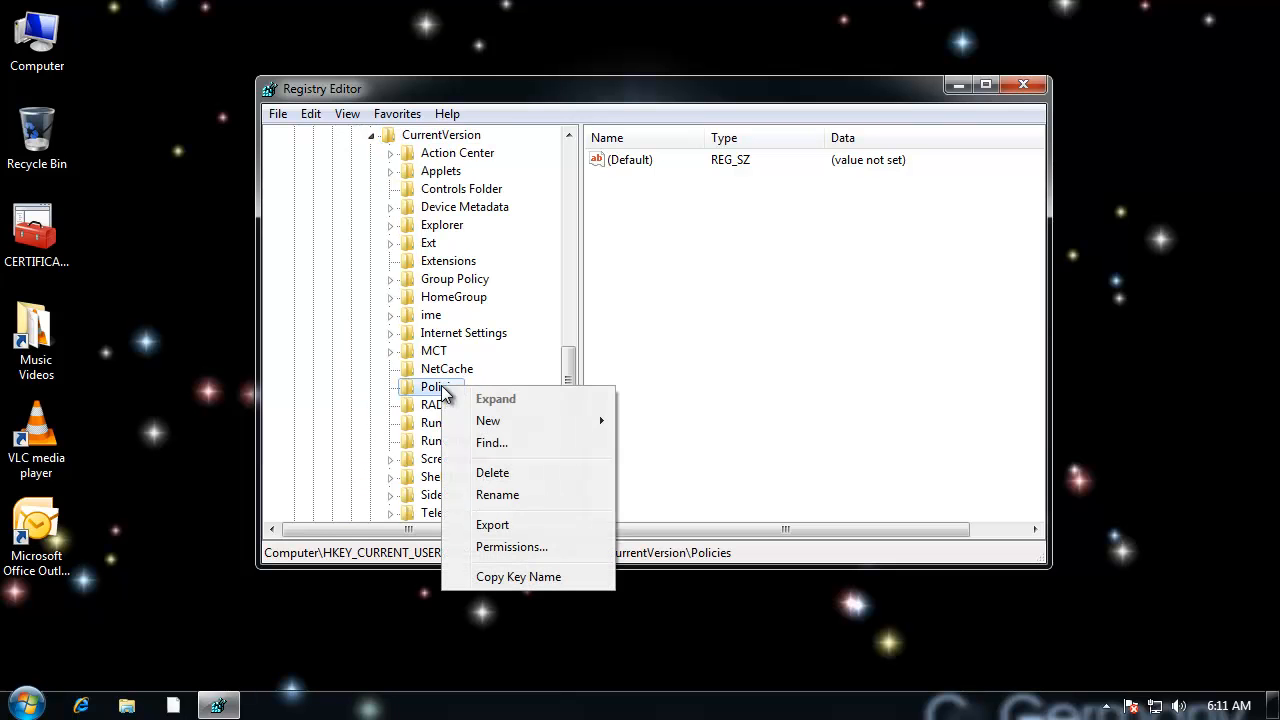
mouse_move(507, 424)
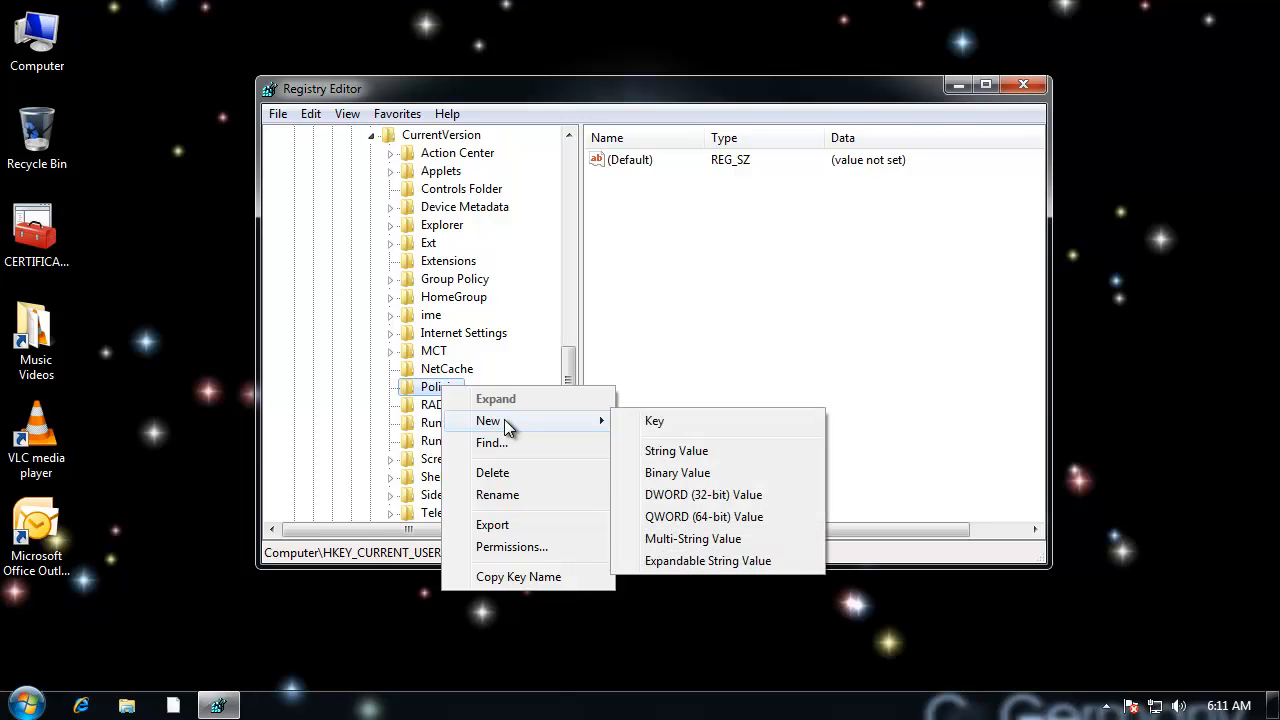
click(698, 424)
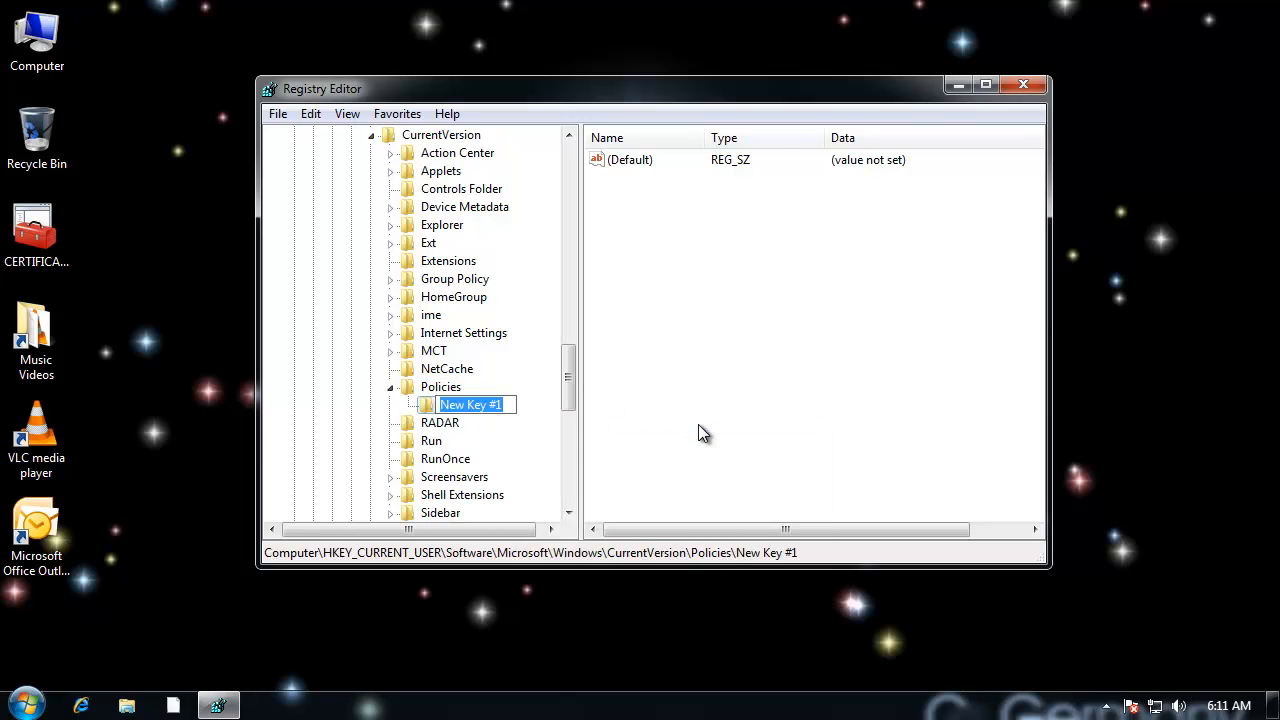
text(NonEnum)
key(Return)
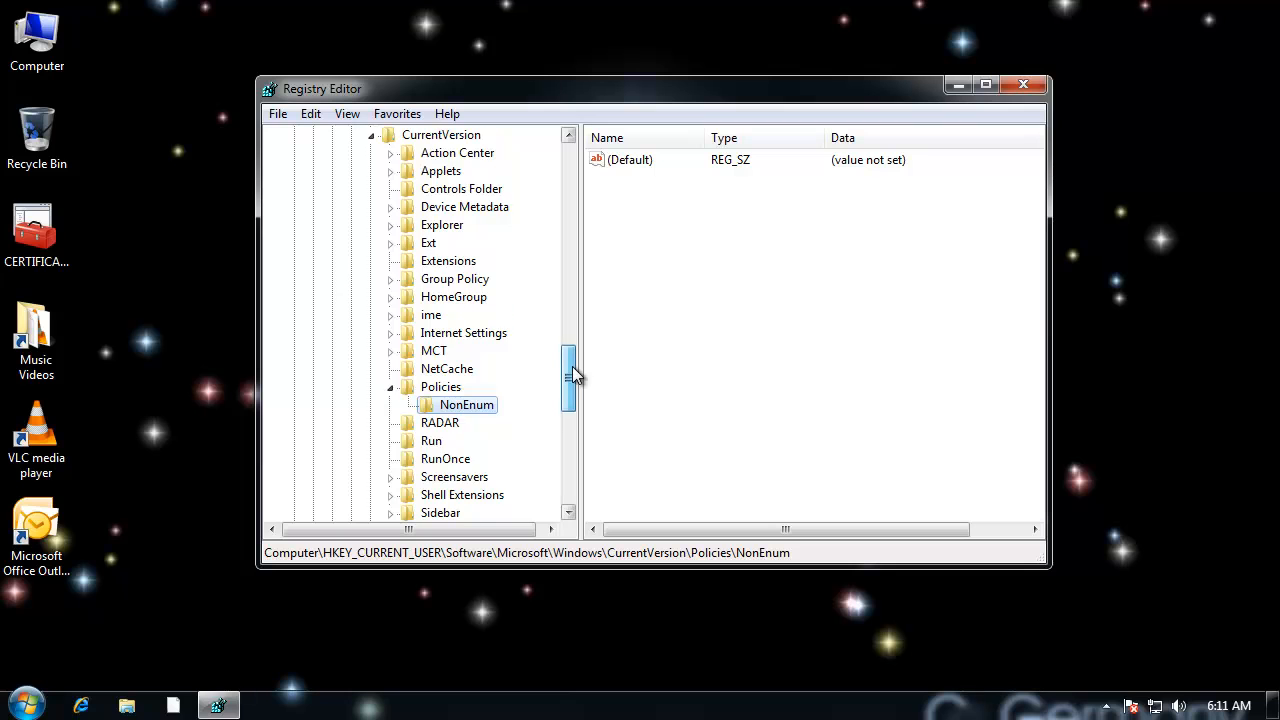
Step: Add a DWORD (32-bit) value to the NonEnum key and enter its name beginning with {645FF040-50
drag(569, 366, 569, 380)
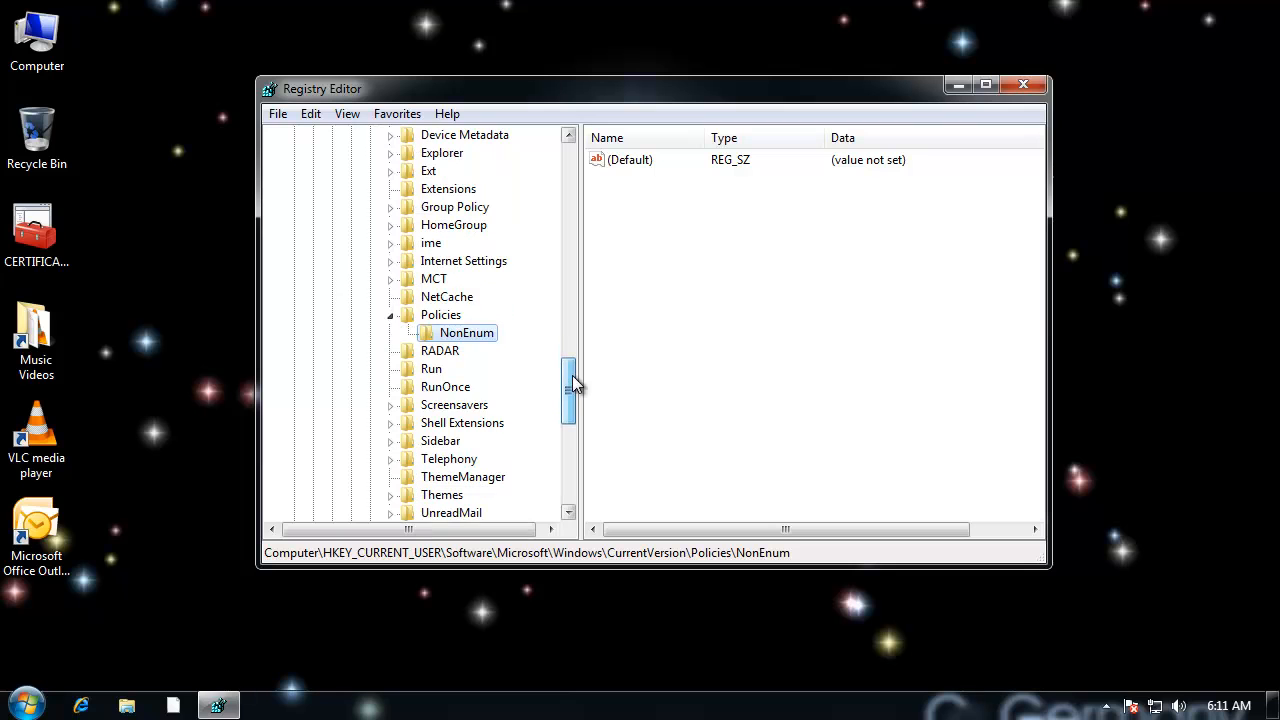
right_click(474, 333)
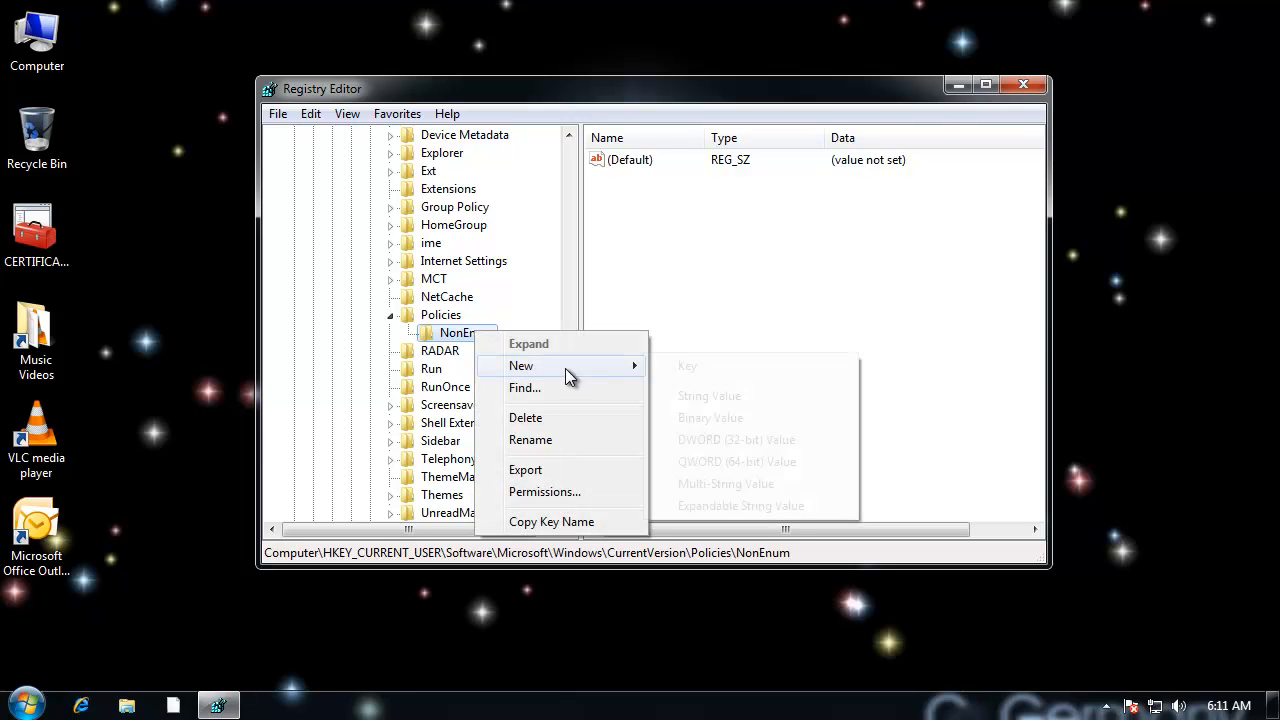
mouse_move(567, 370)
click(775, 443)
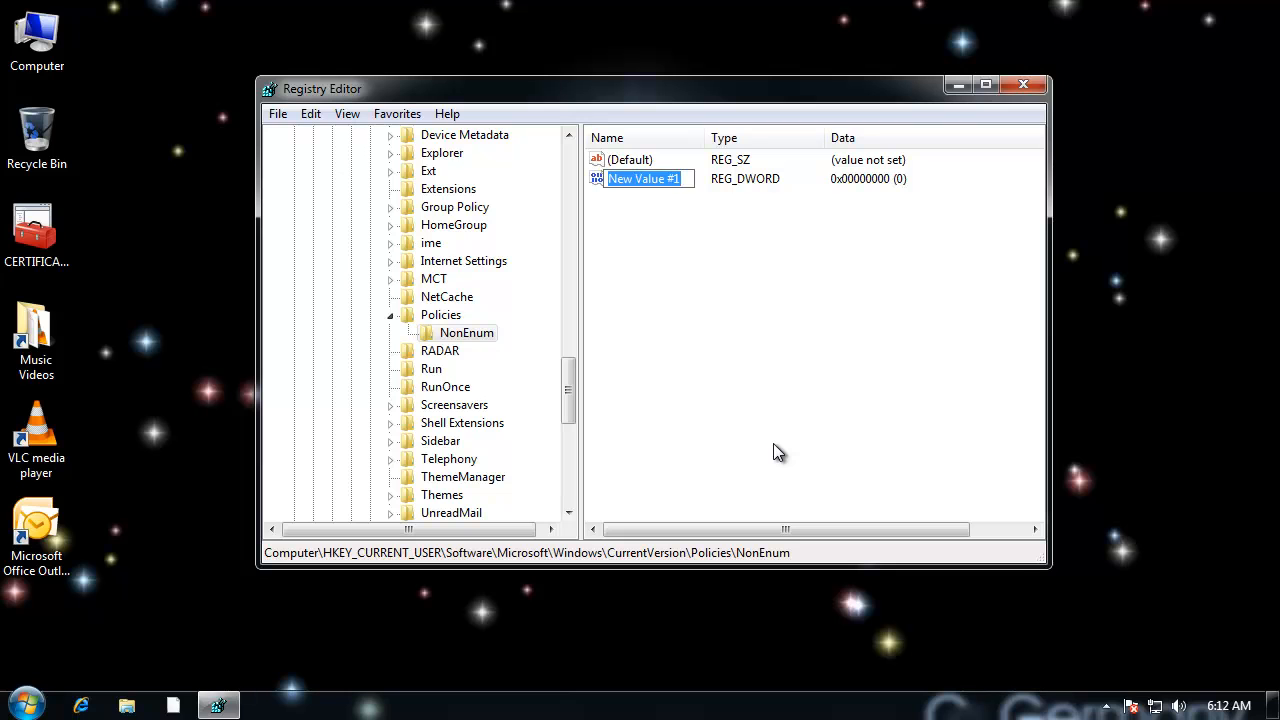
text({)
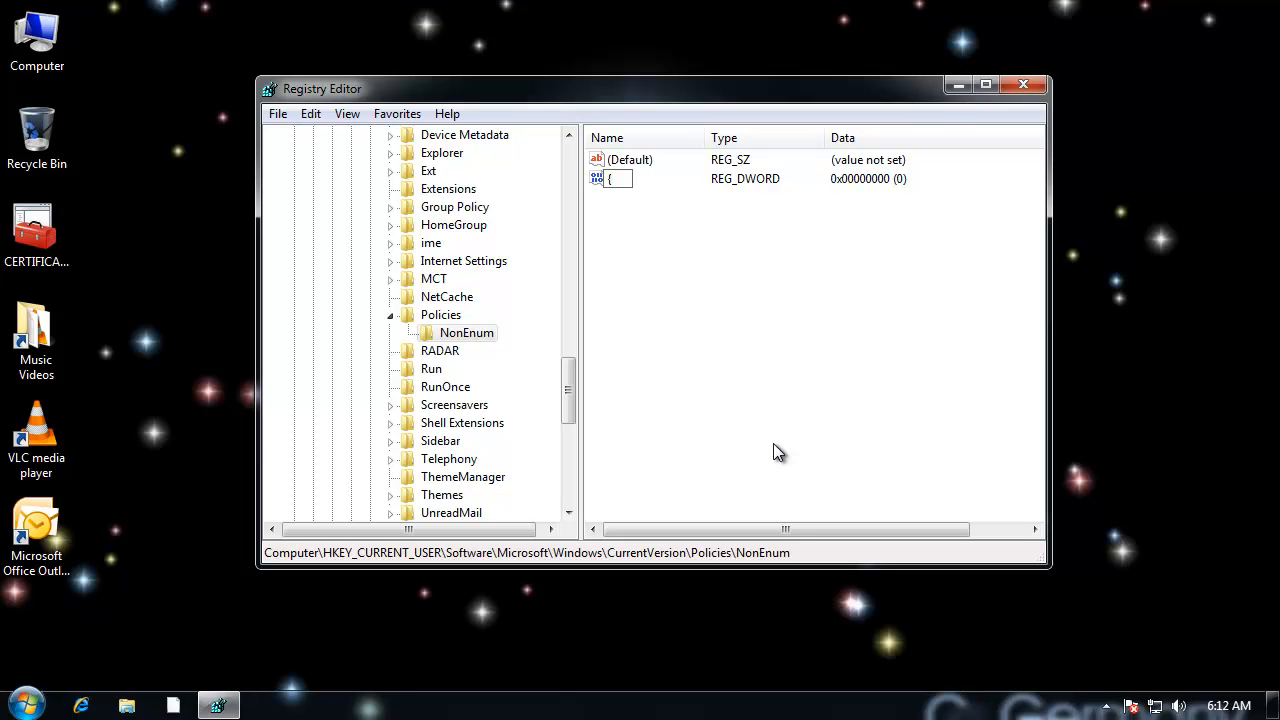
text(645FF040-5081-101B--9F08-00AA002F954E)
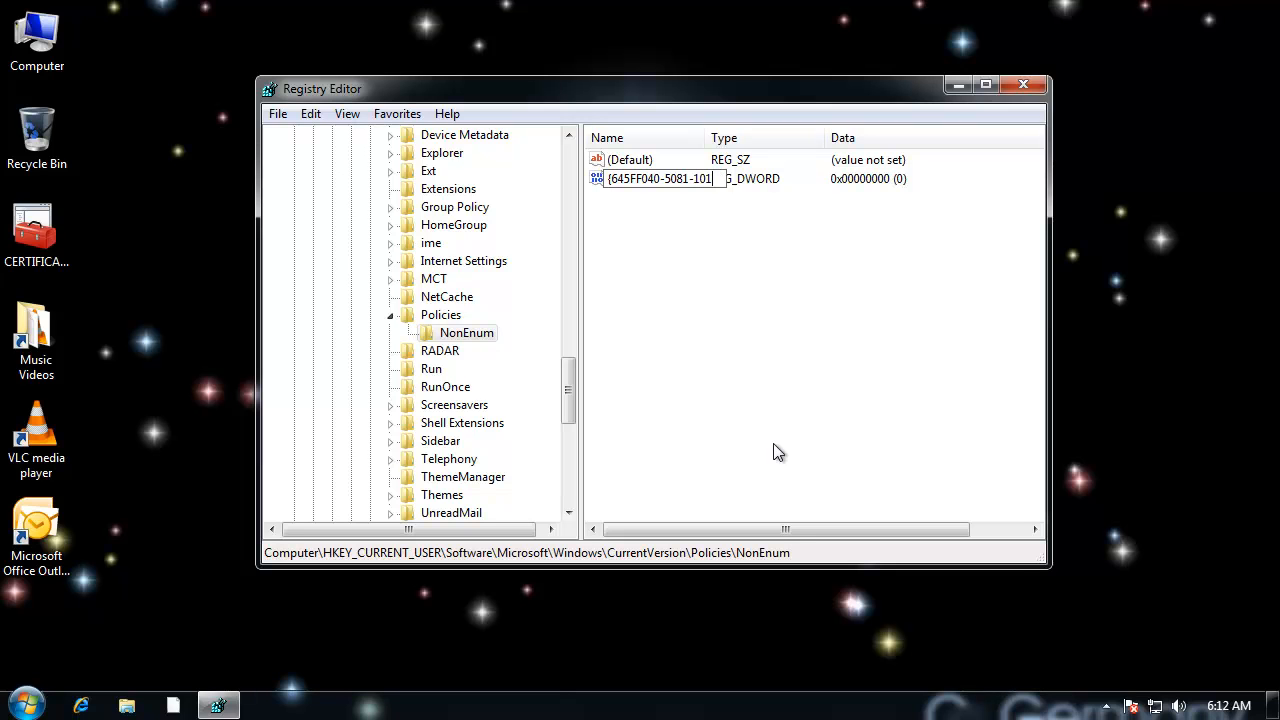
Step: Add a DWORD (32-bit) value to the NonEnum key and enter its name beginning with {645FF040-50
text(B-)
text(-9F08-00AA002F)
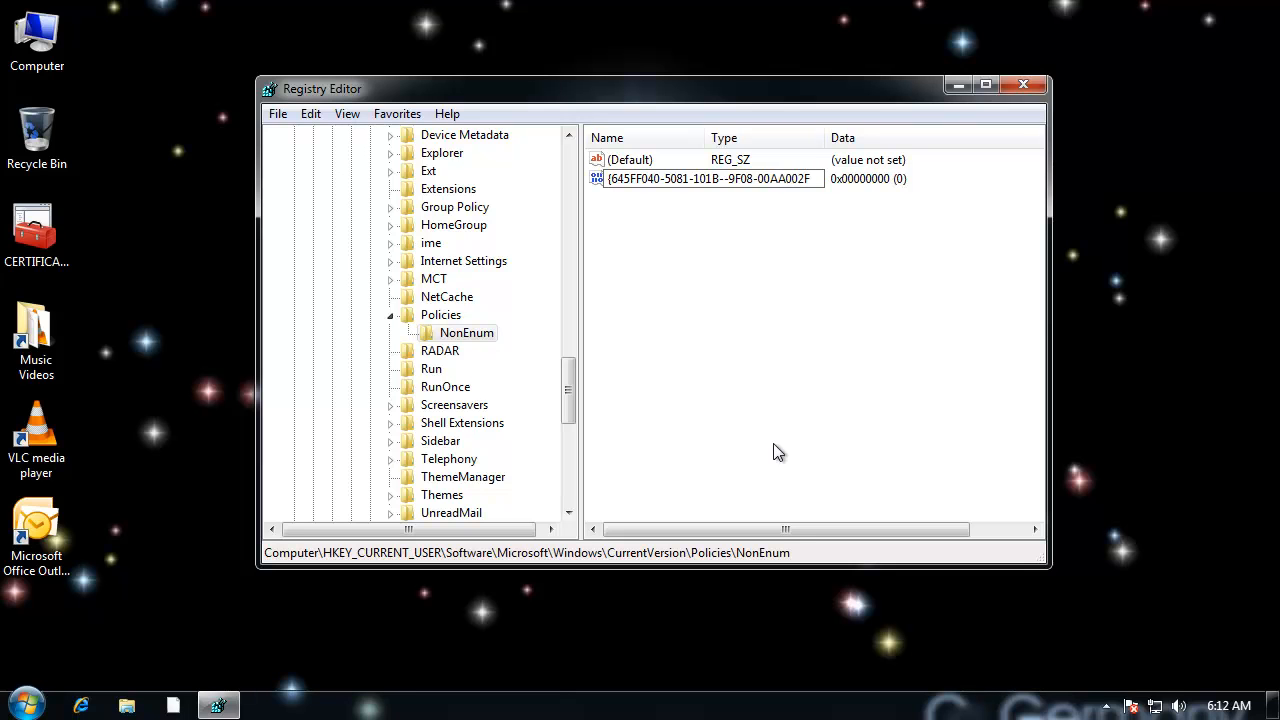
text(954E})
key(BackSpace)
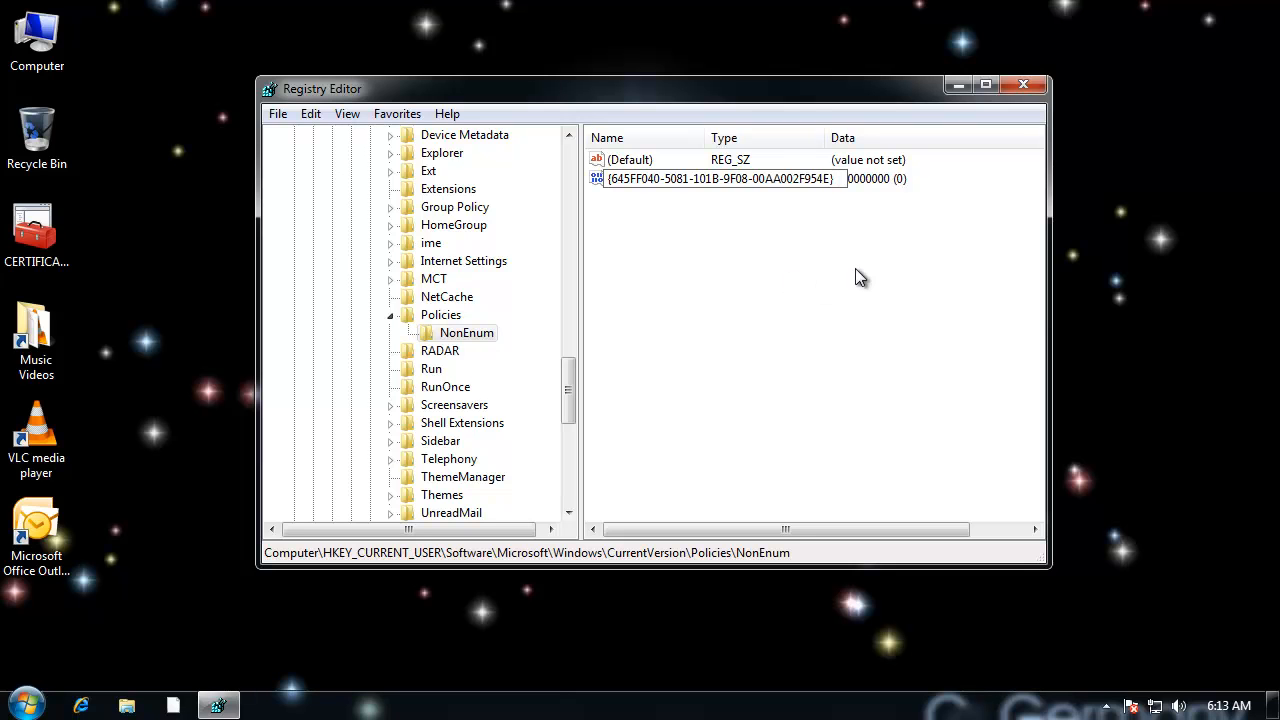
key(Return)
Step: Widen the Name column, then enlarge and reposition the Registry Editor window to fit the full value name and data
drag(703, 133, 853, 136)
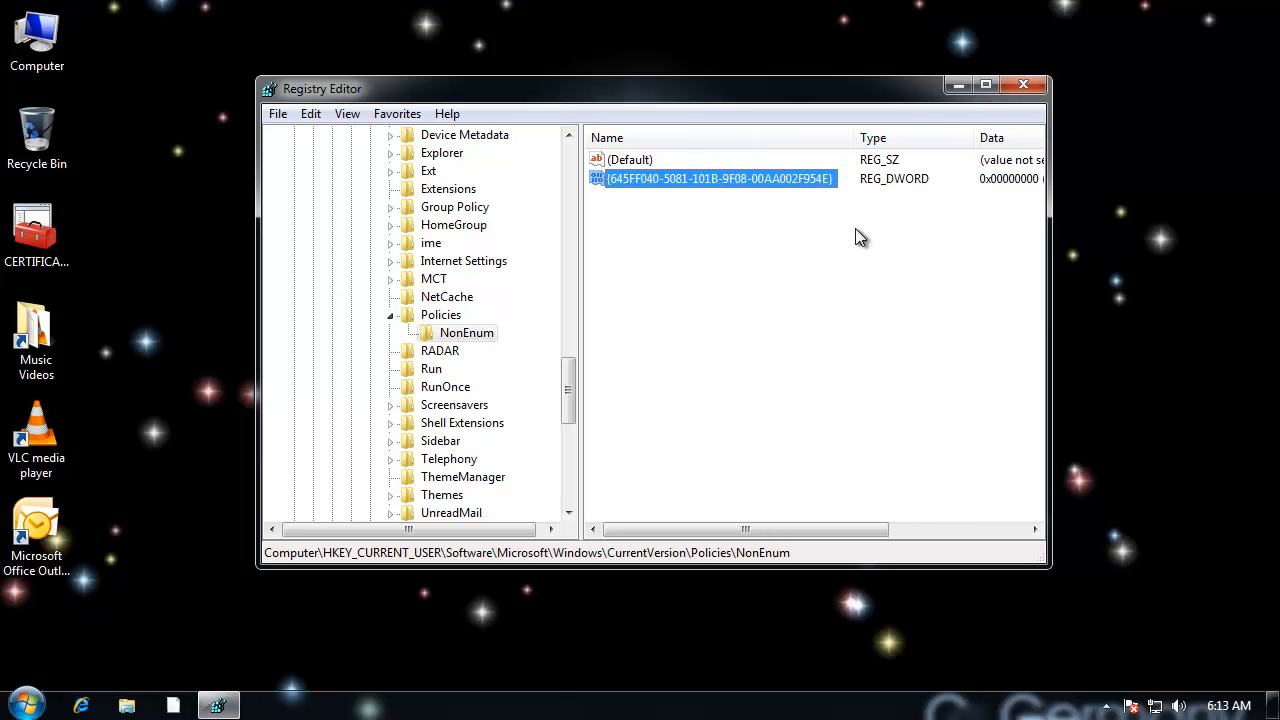
drag(1049, 230, 1125, 234)
drag(914, 100, 830, 99)
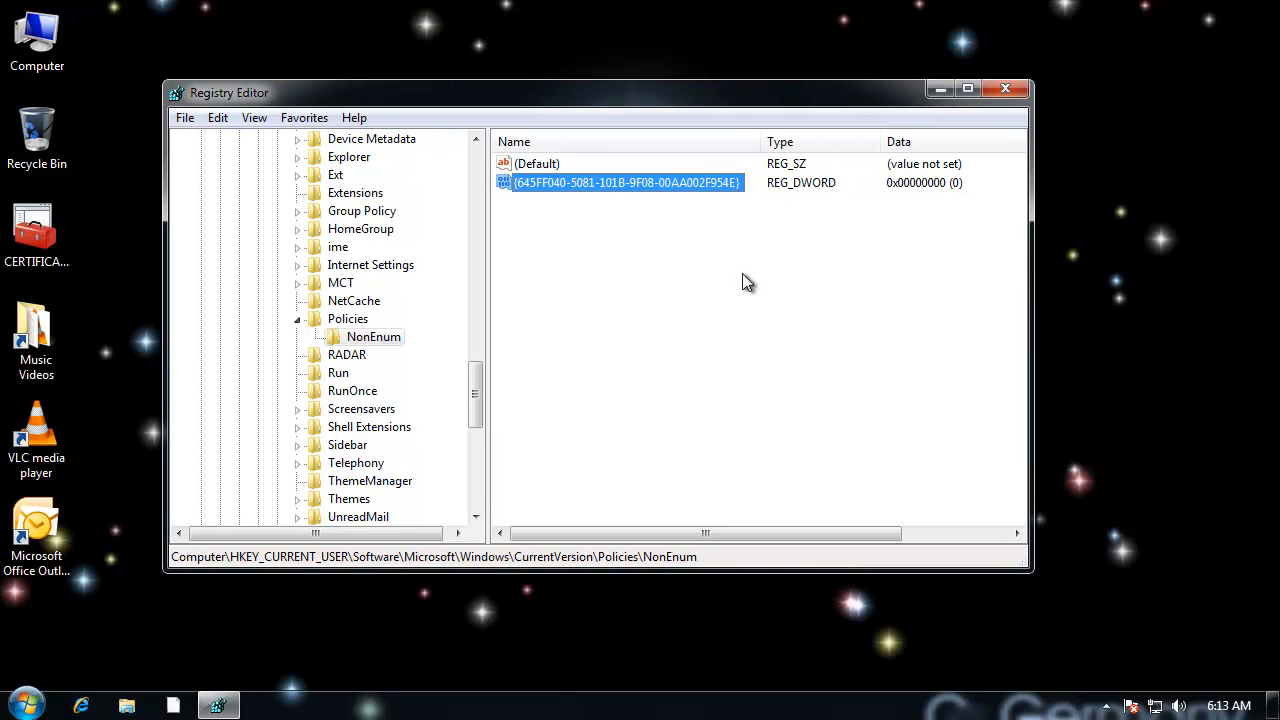
double_click(670, 183)
text(1)
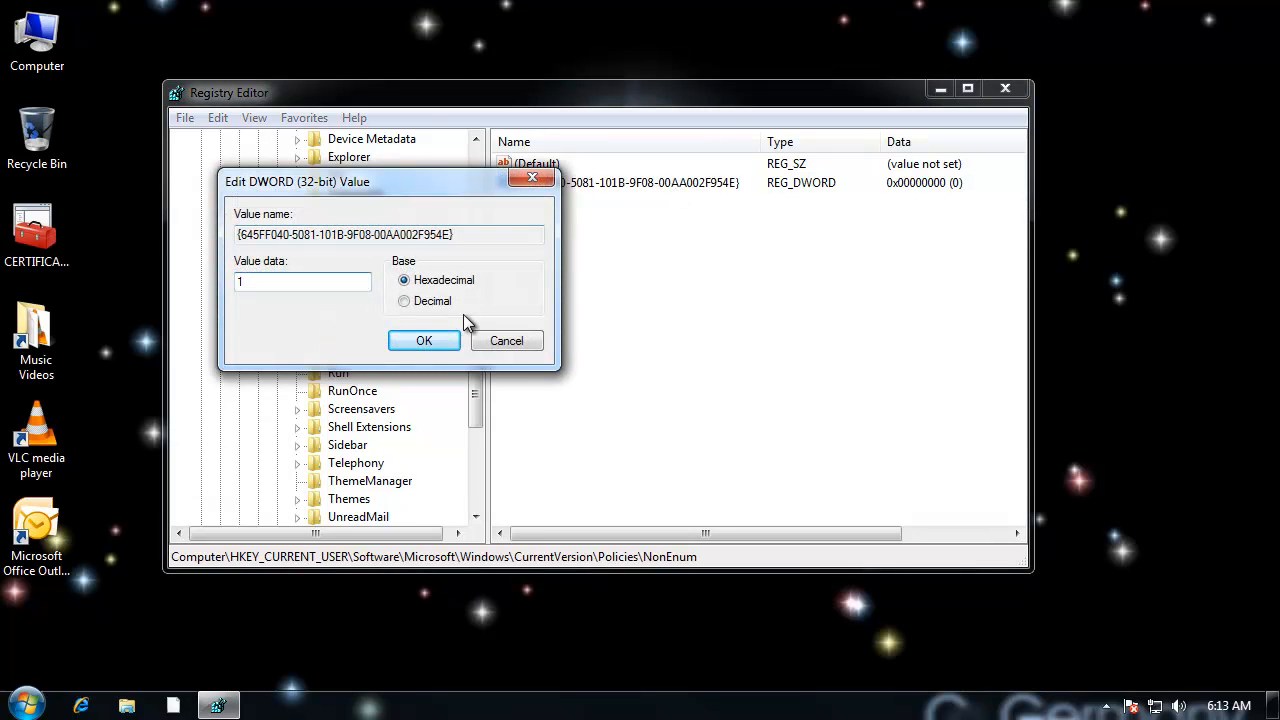
click(434, 337)
click(703, 328)
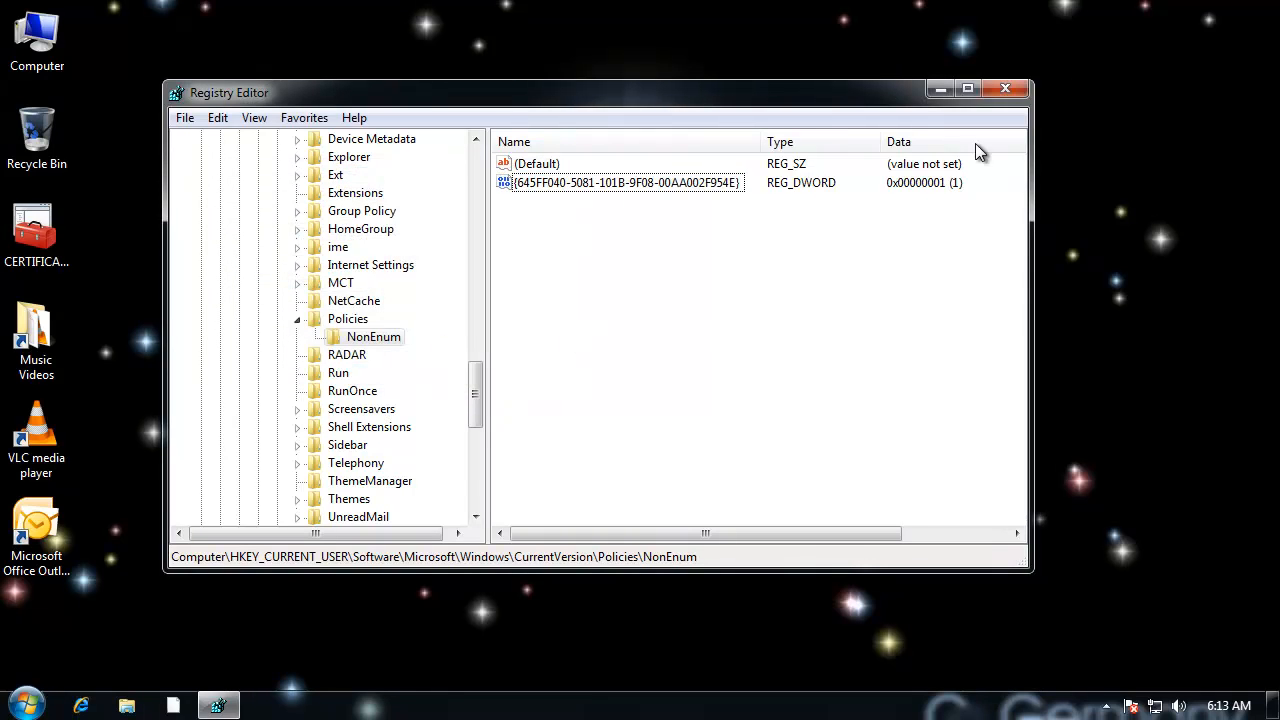
Step: Close the Registry Editor and log off the current Windows user
click(1005, 90)
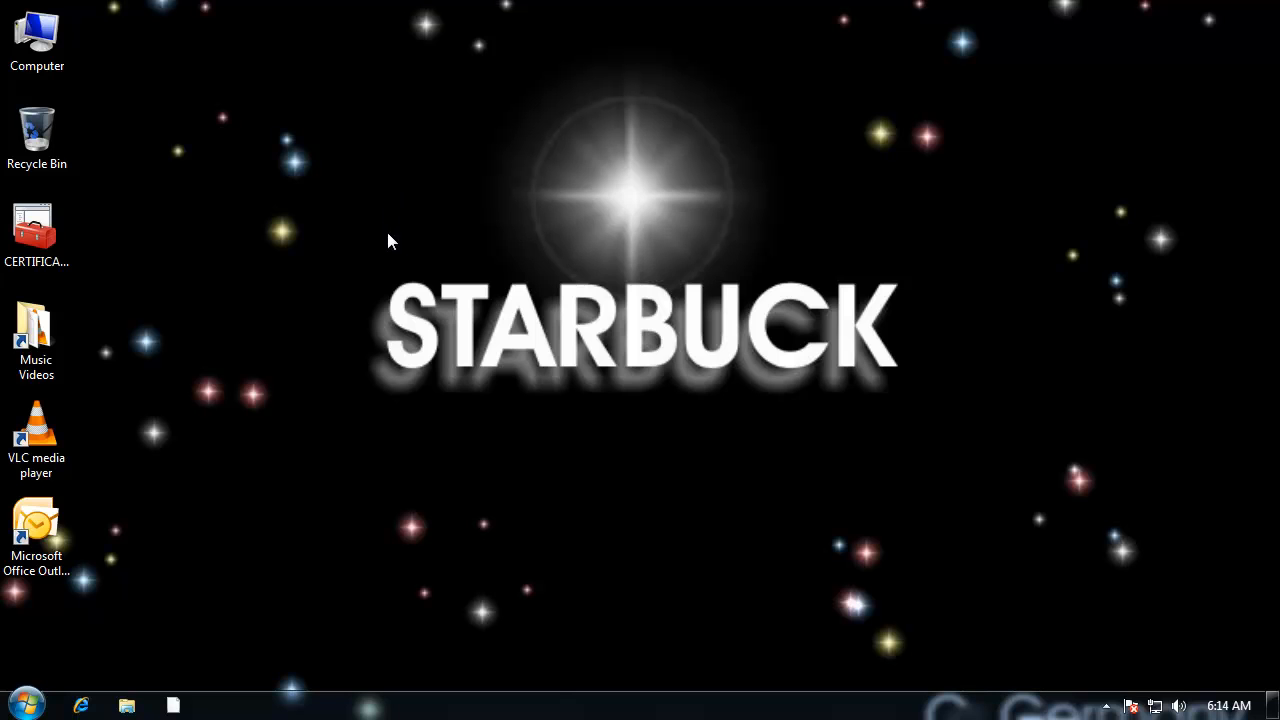
click(26, 705)
click(276, 117)
click(26, 705)
mouse_move(376, 658)
click(445, 585)
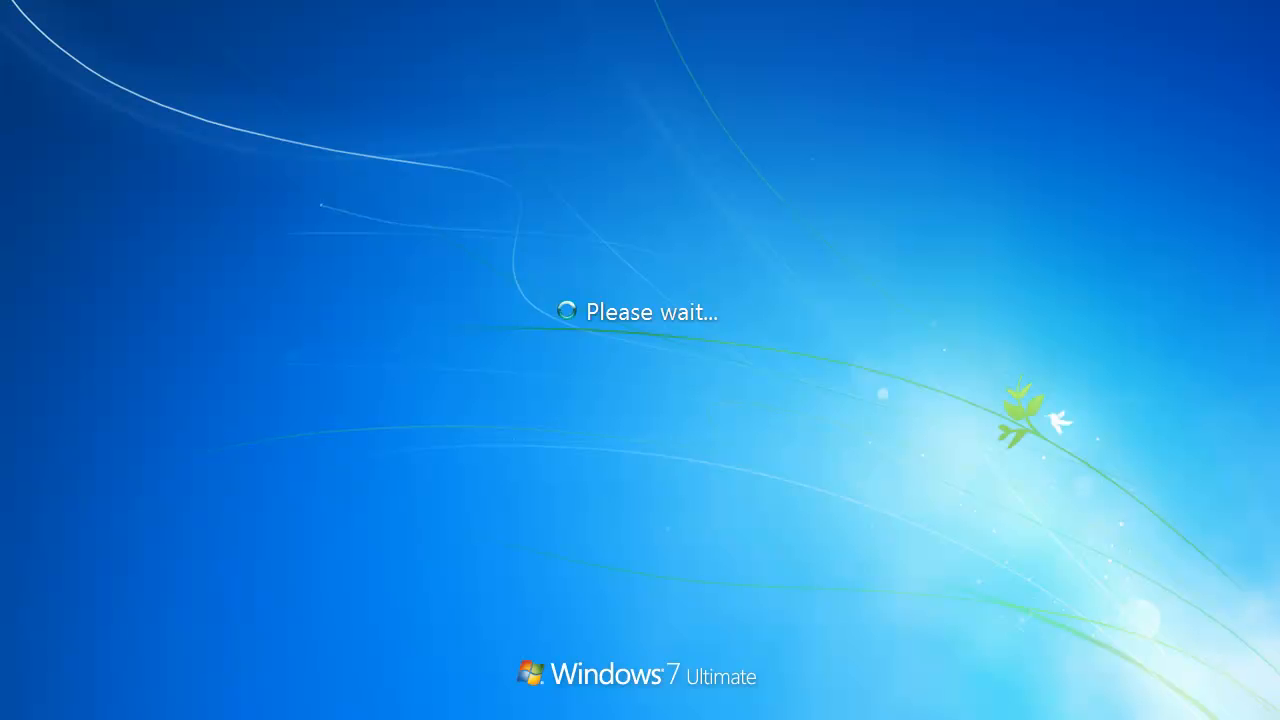
Step: Sign back in to the same user account by entering the account password
click(646, 418)
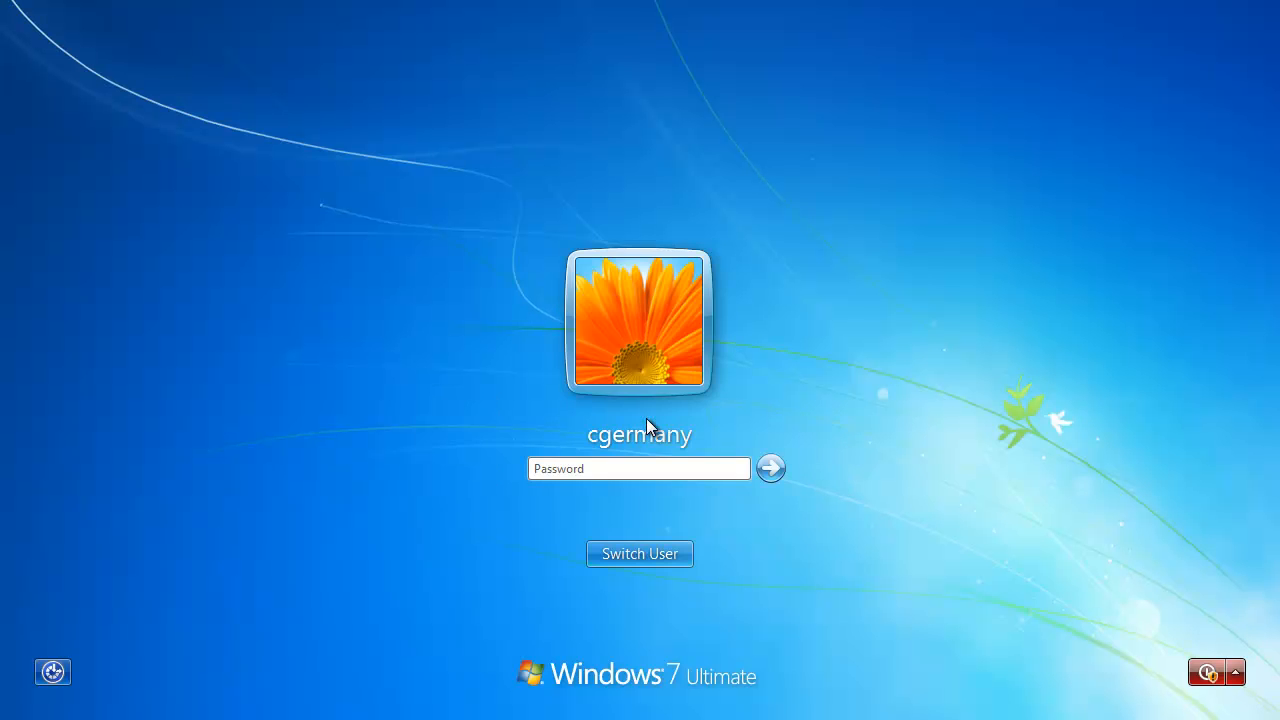
text(••••)
key(Return)
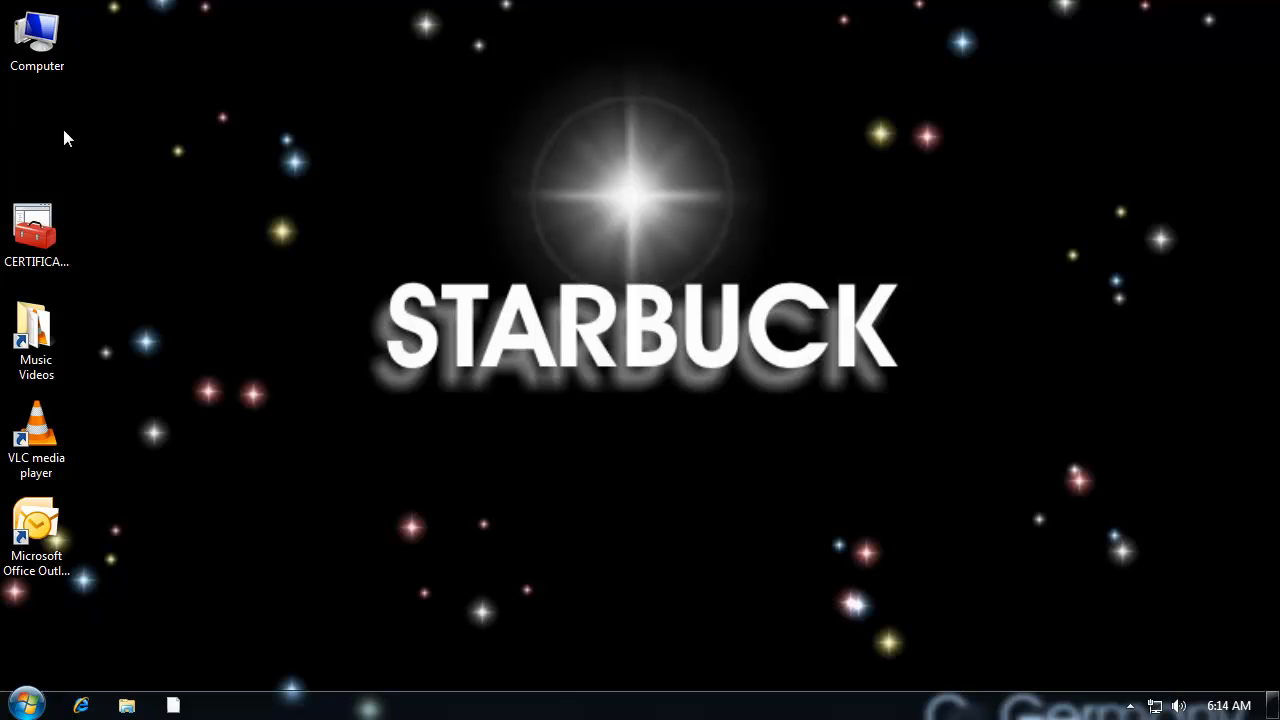
Step: Delete New Text Document.txt from the BANANA folder on Local Disk (C:)
double_click(48, 48)
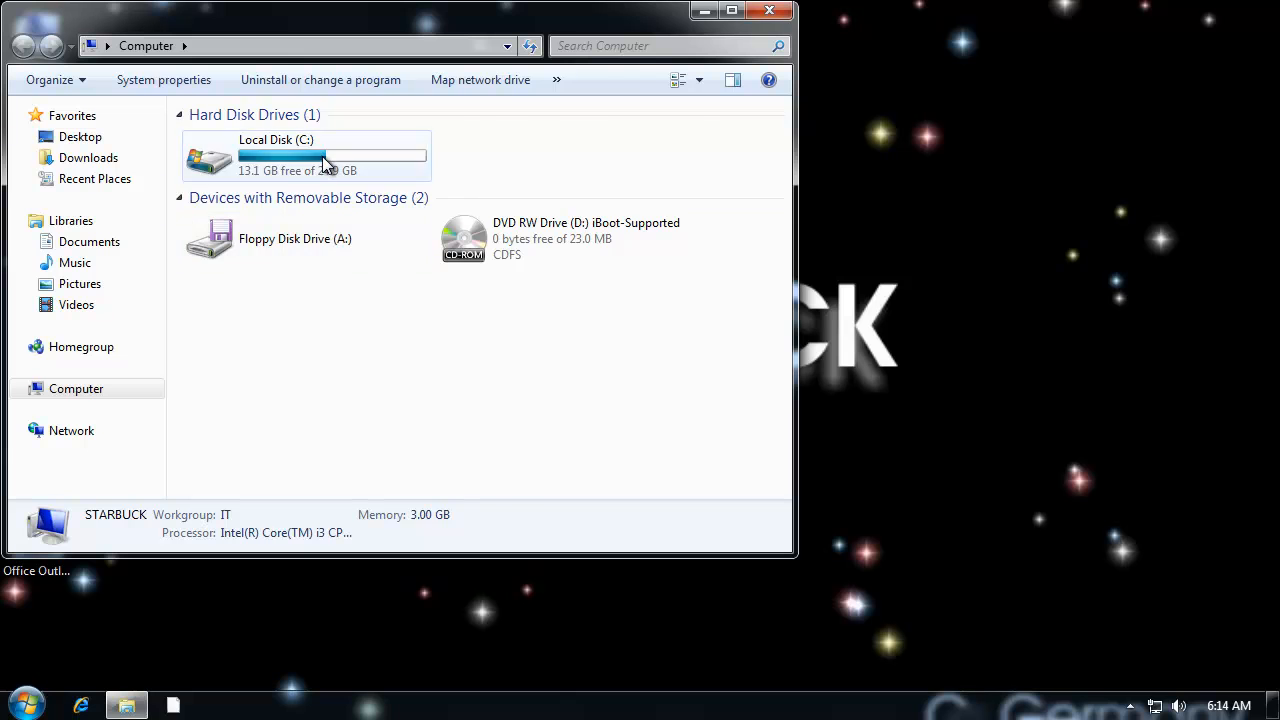
double_click(322, 160)
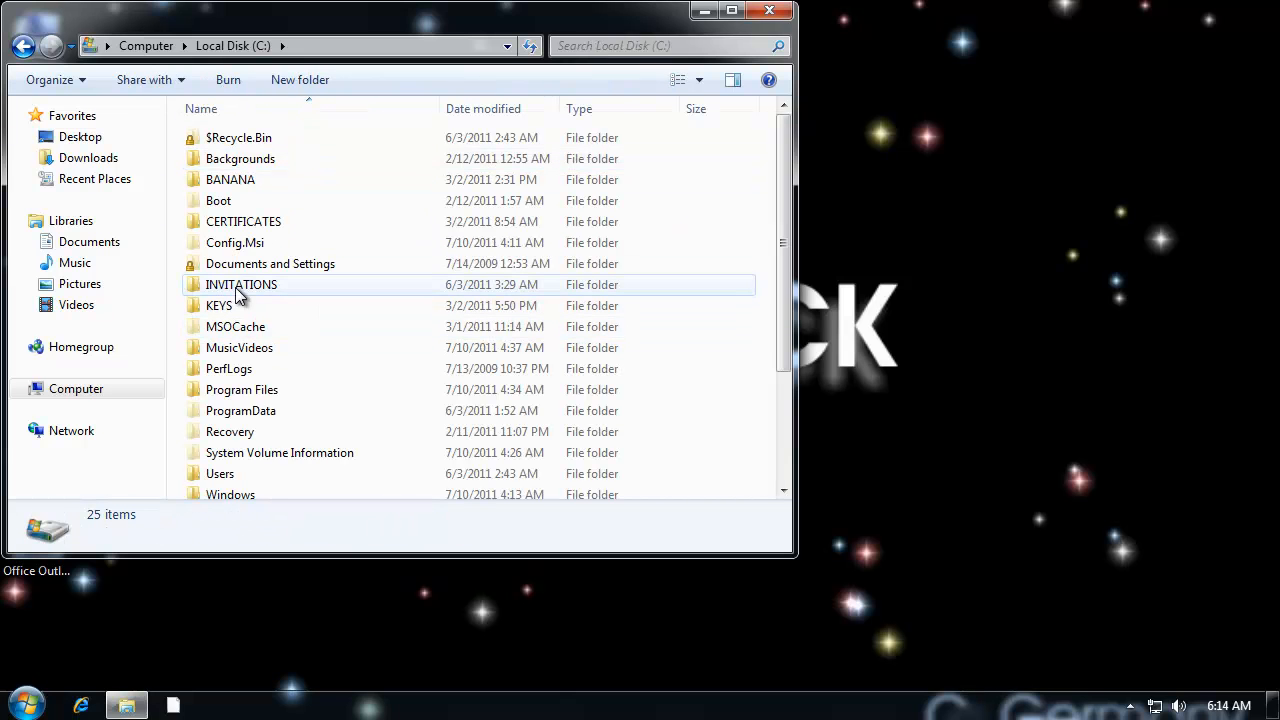
double_click(240, 182)
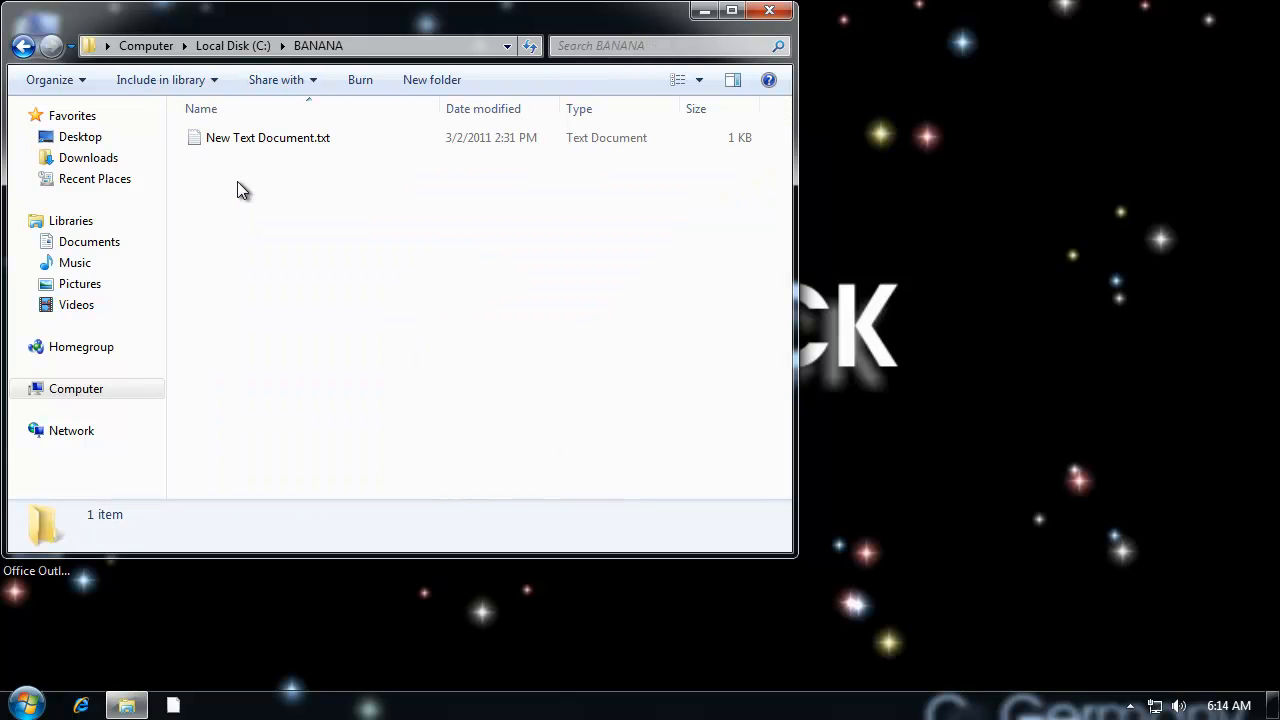
click(249, 137)
right_click(248, 135)
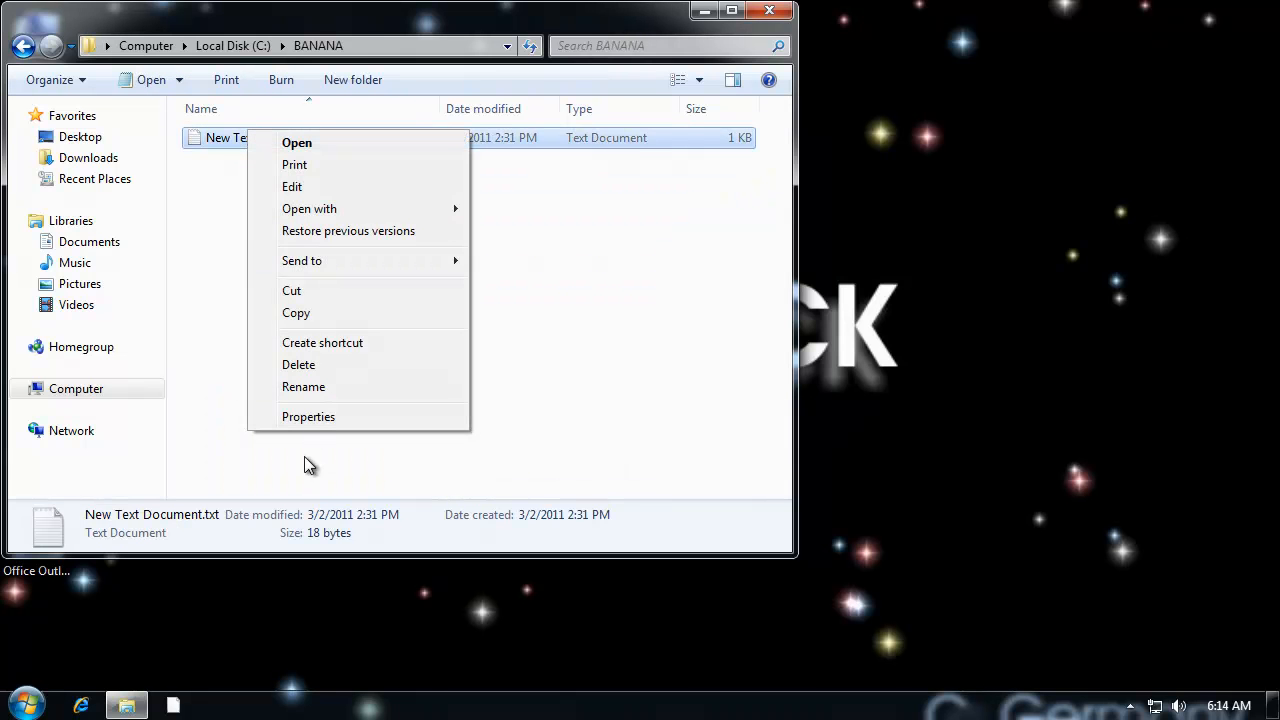
click(436, 364)
click(705, 440)
Step: Check the Desktop folder's contents for the Recycle Bin and close the Explorer window
click(79, 136)
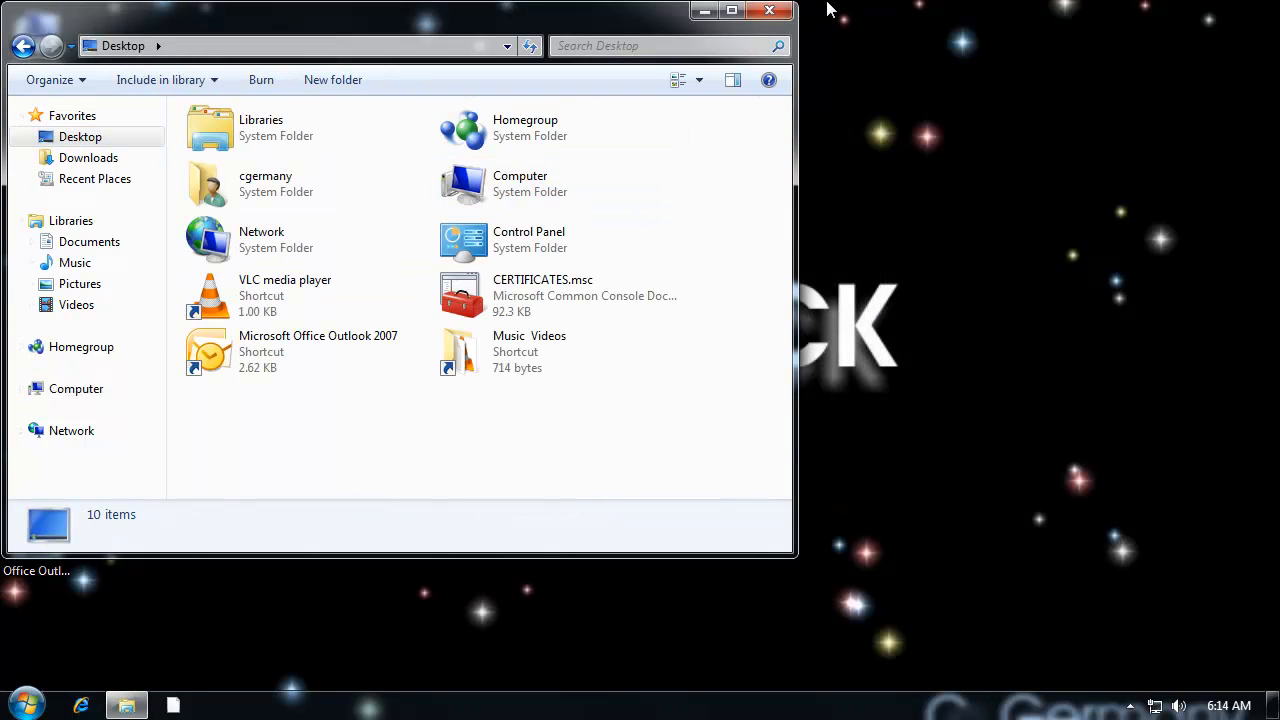
click(769, 10)
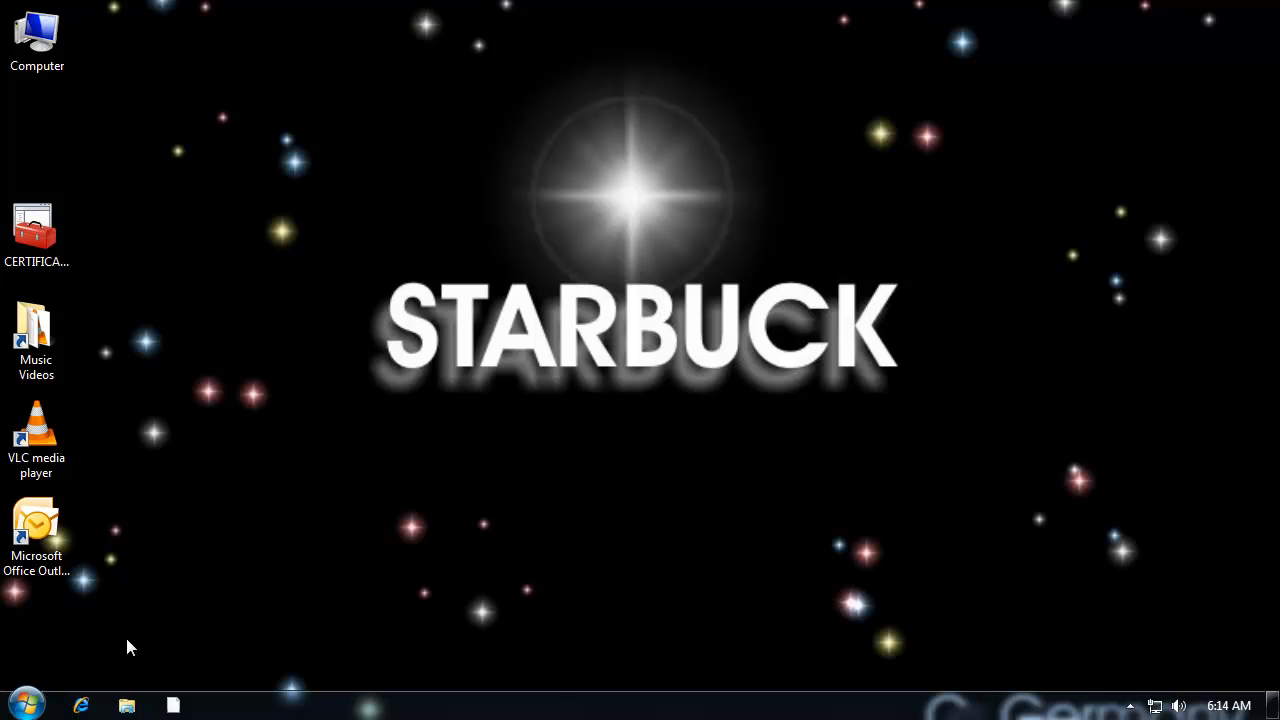
Step: Reopen the Registry Editor with regedit and allow it to make changes
click(26, 704)
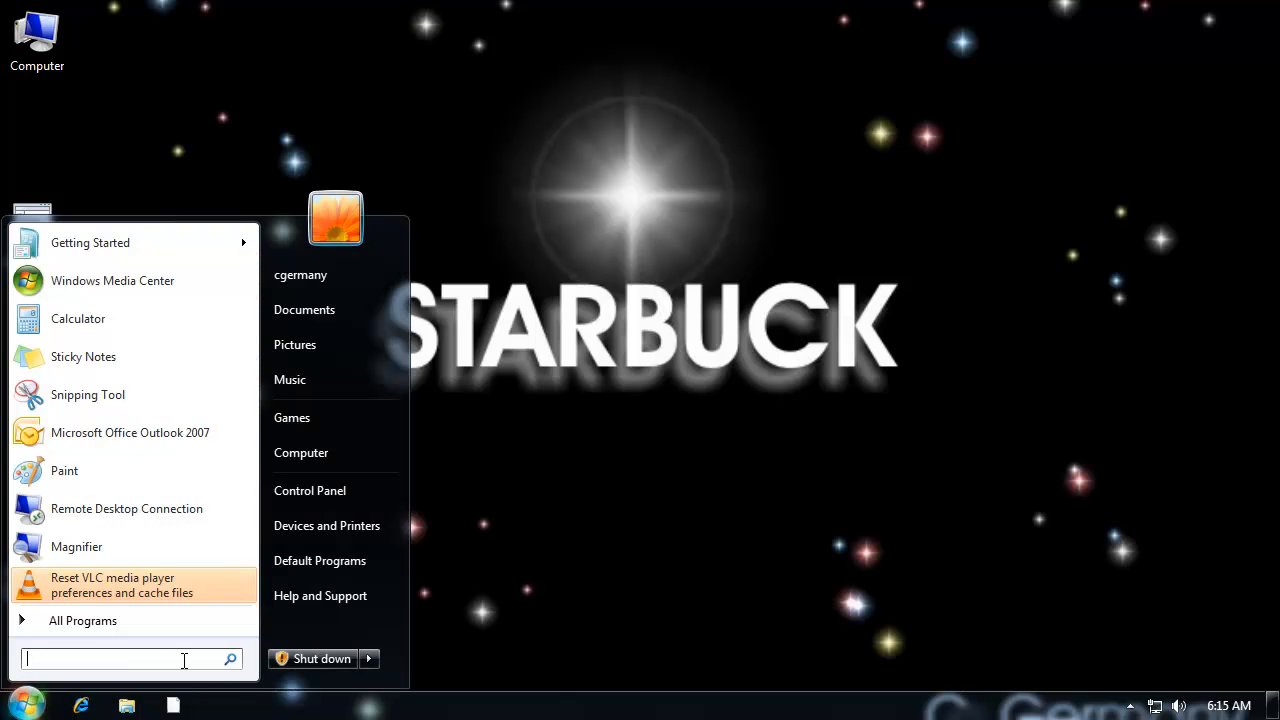
text(regedit)
key(Return)
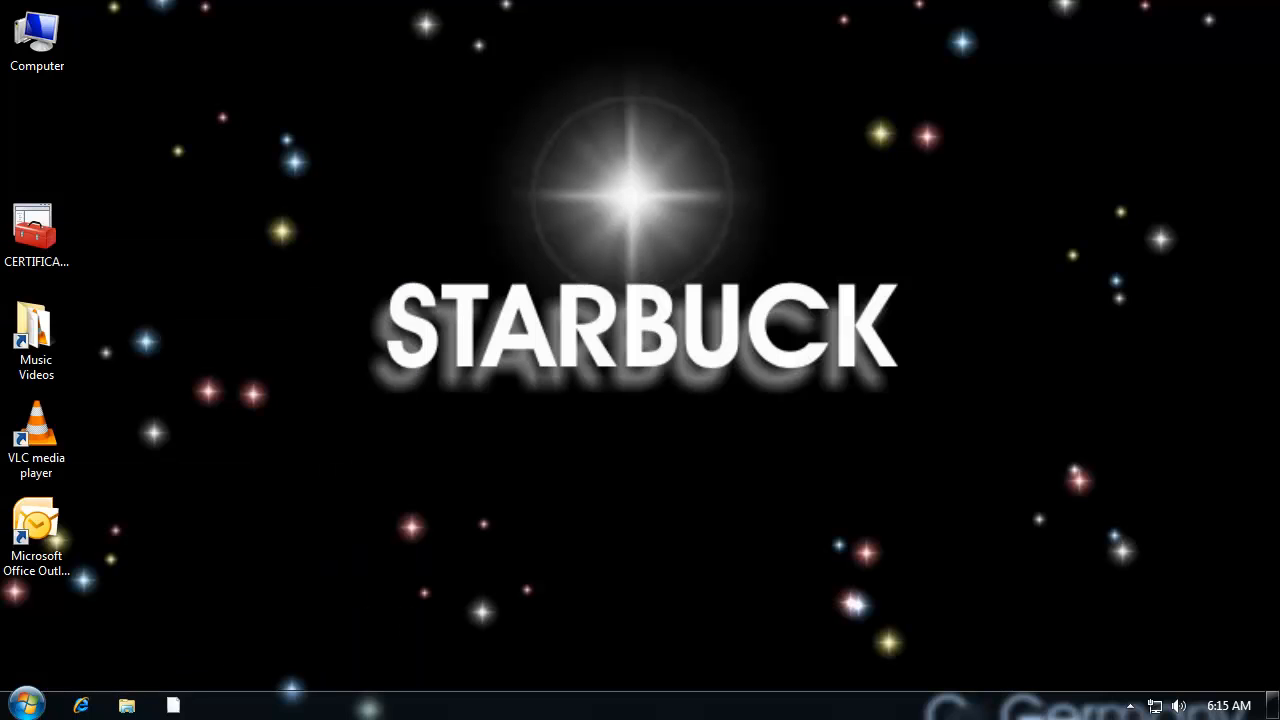
click(333, 473)
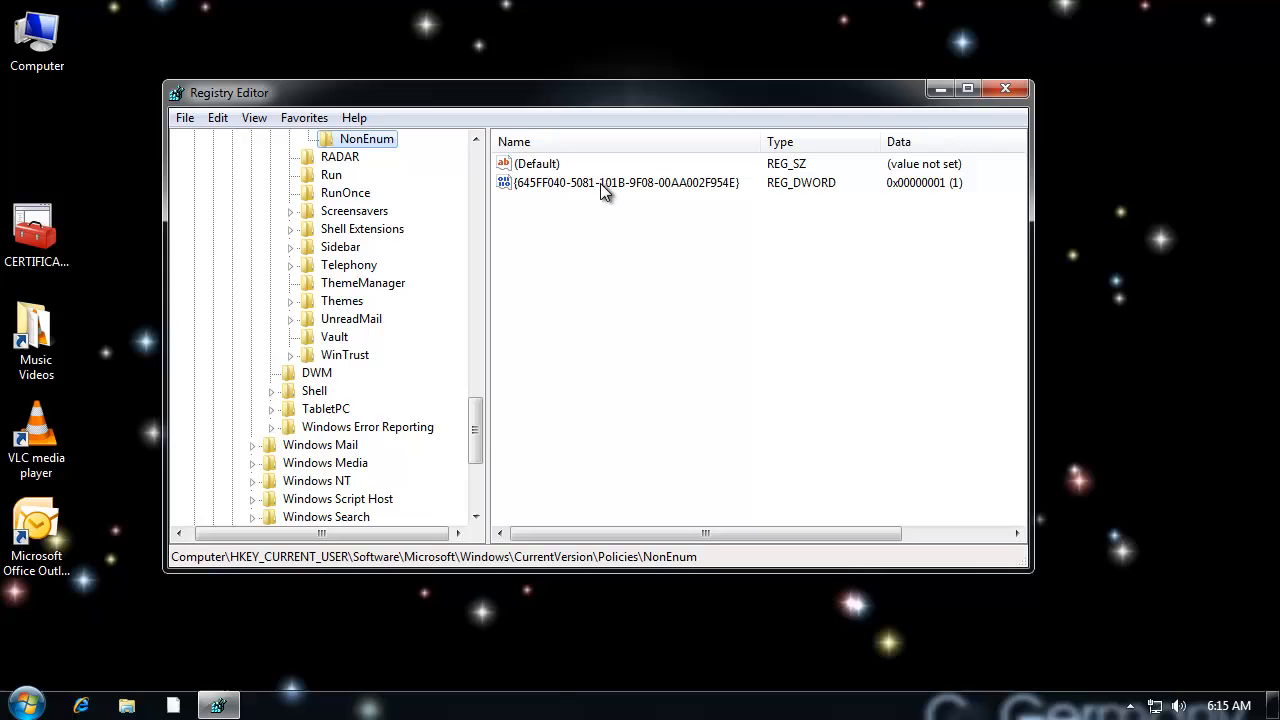
Step: Set the value data of the GUID-named DWORD in the NonEnum key to 0
click(600, 183)
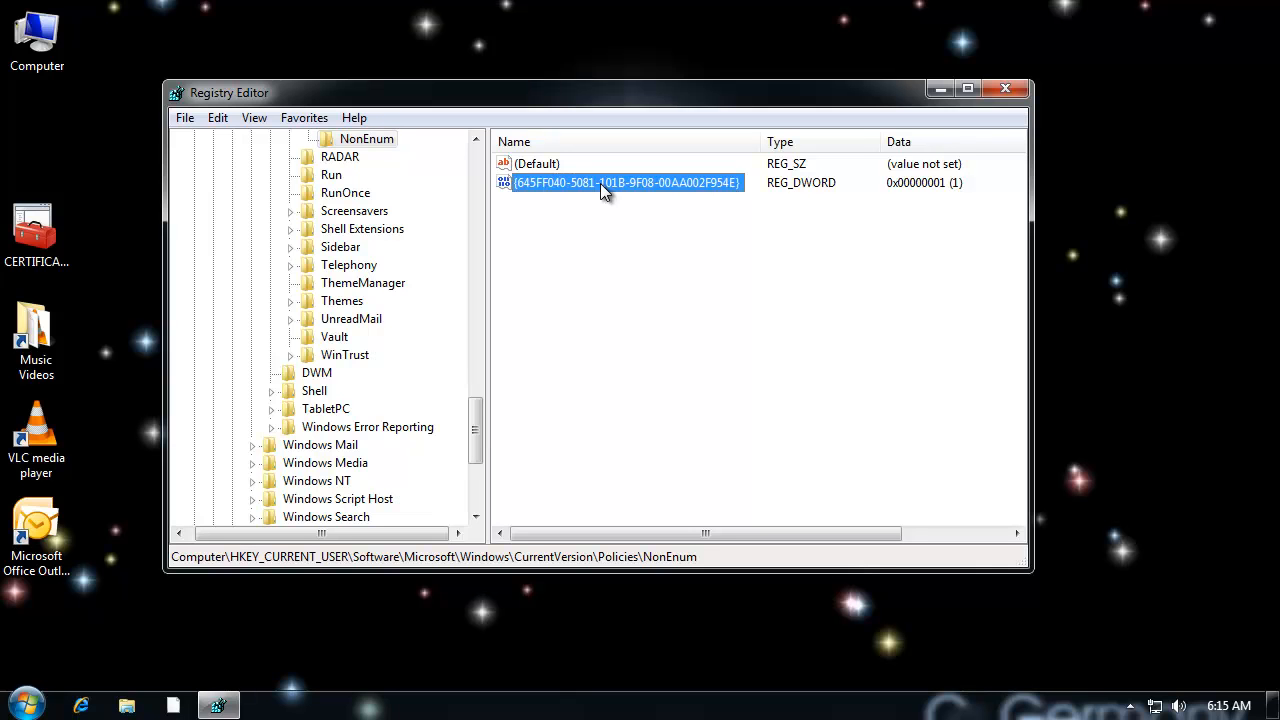
double_click(600, 183)
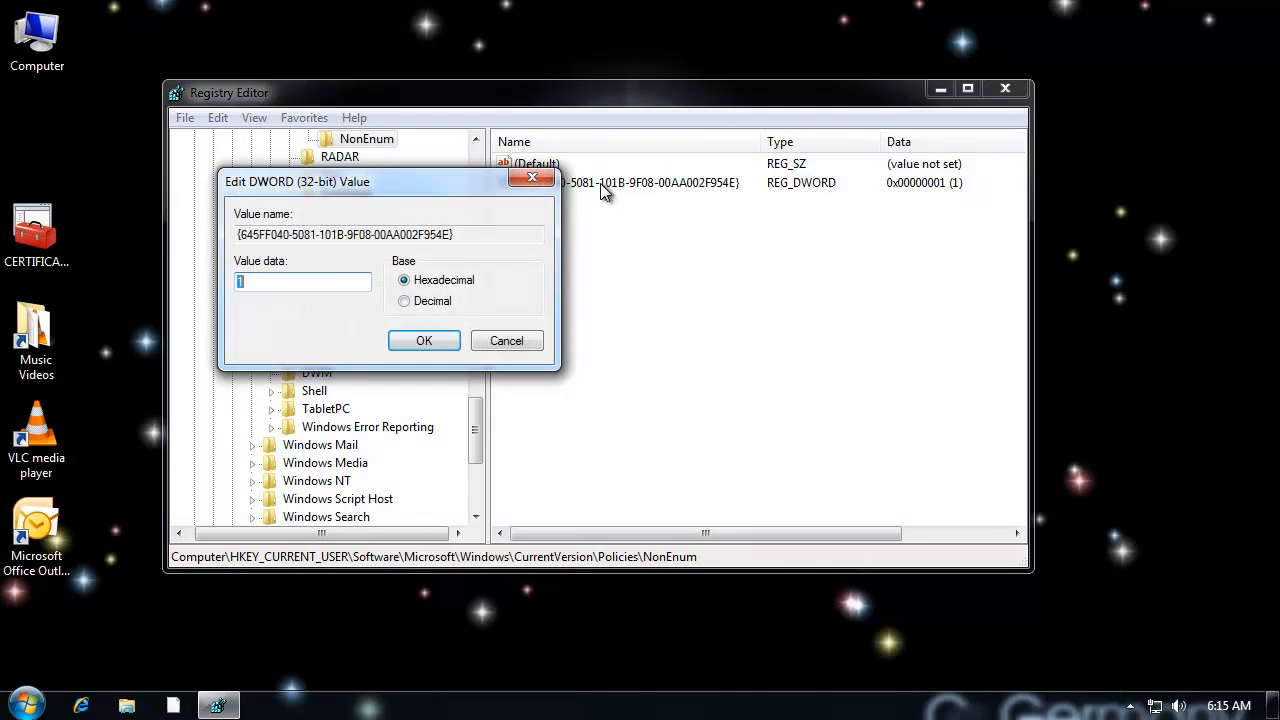
text(0)
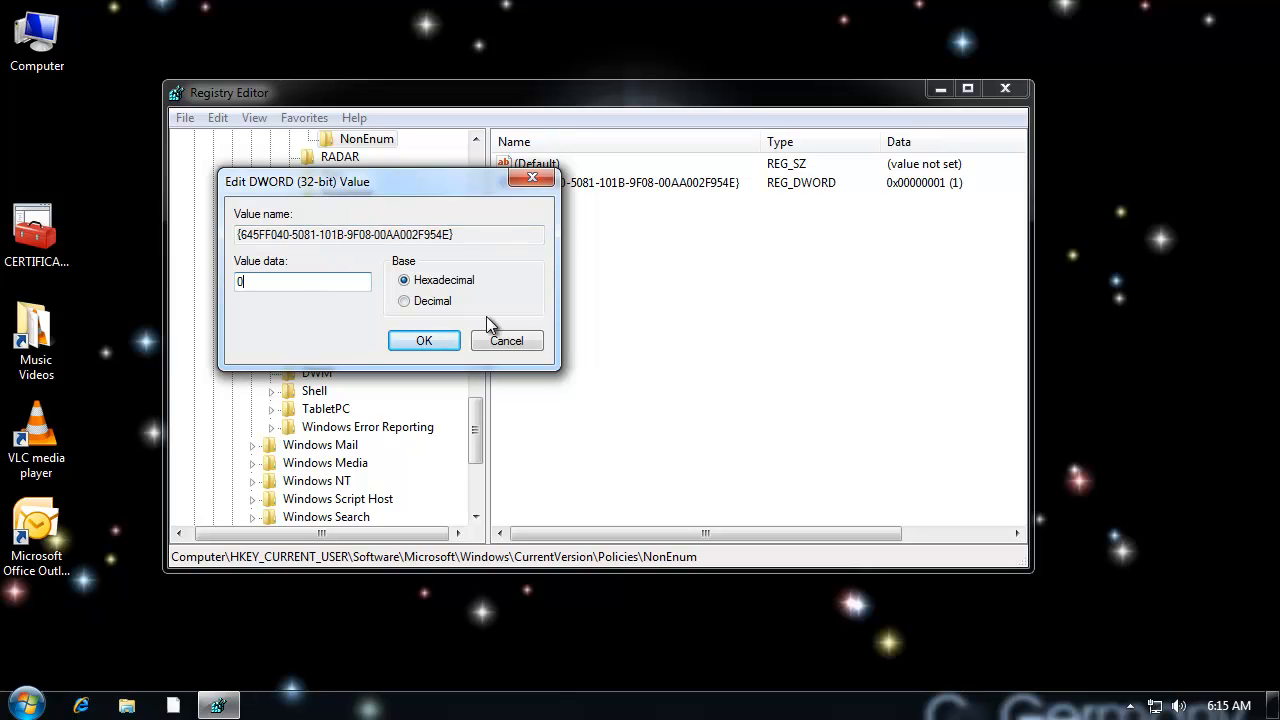
click(424, 341)
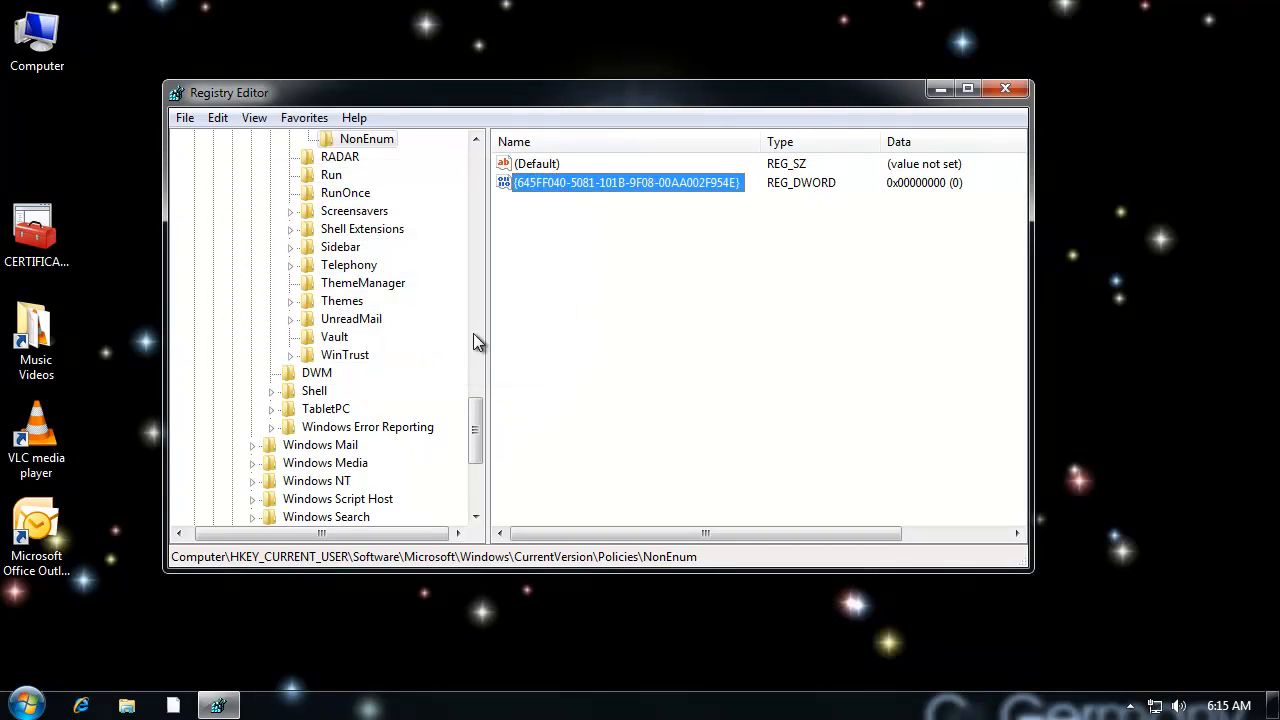
Step: Close the Registry Editor and log off Windows to apply the changed policy value
click(1004, 89)
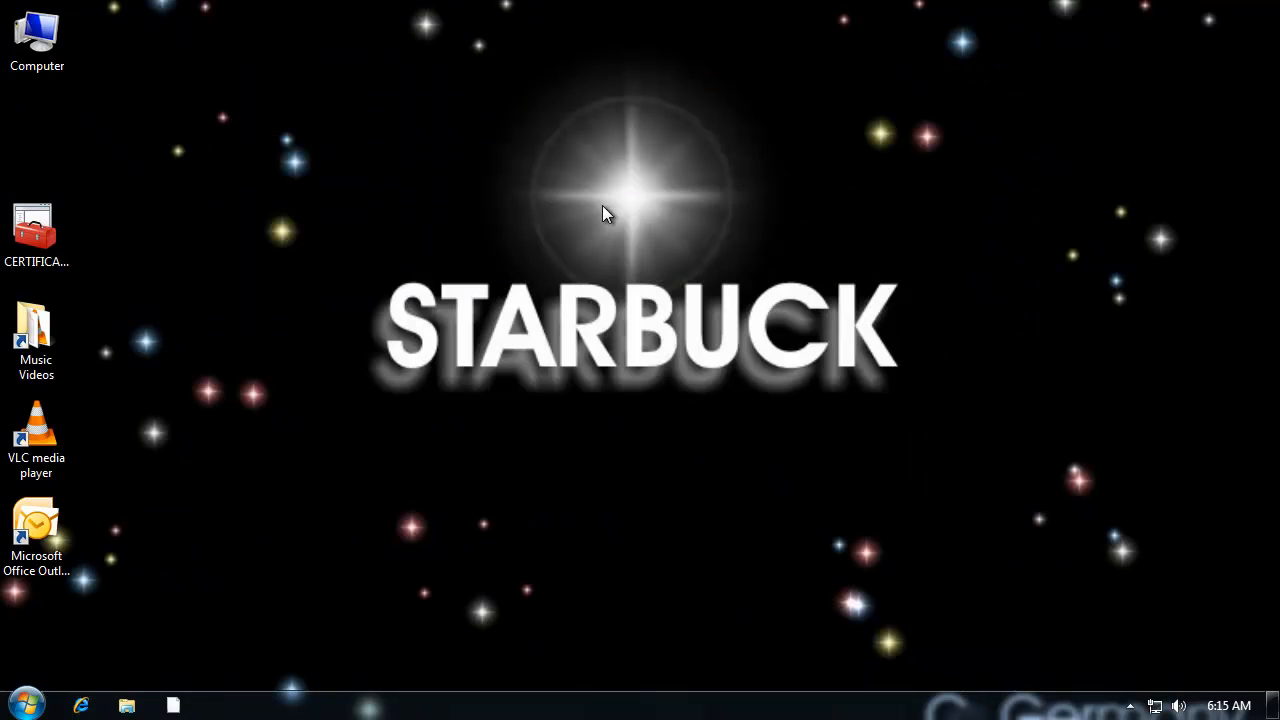
click(27, 705)
click(369, 660)
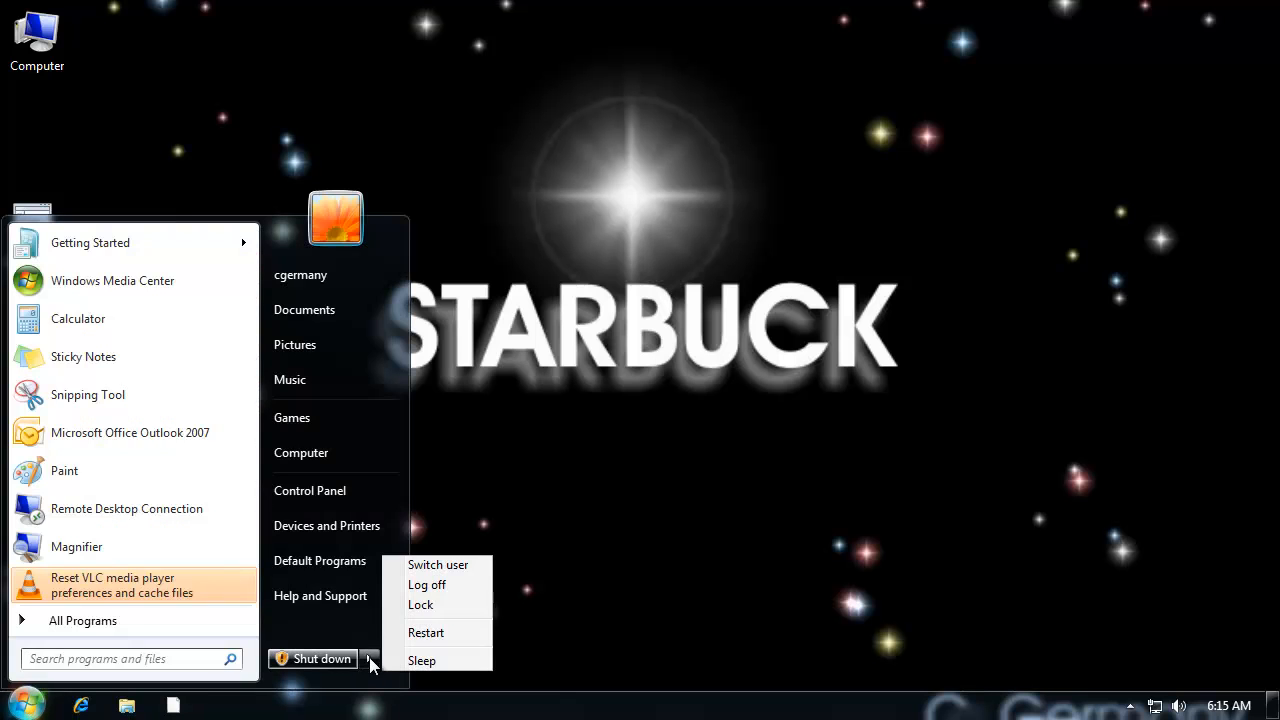
click(444, 587)
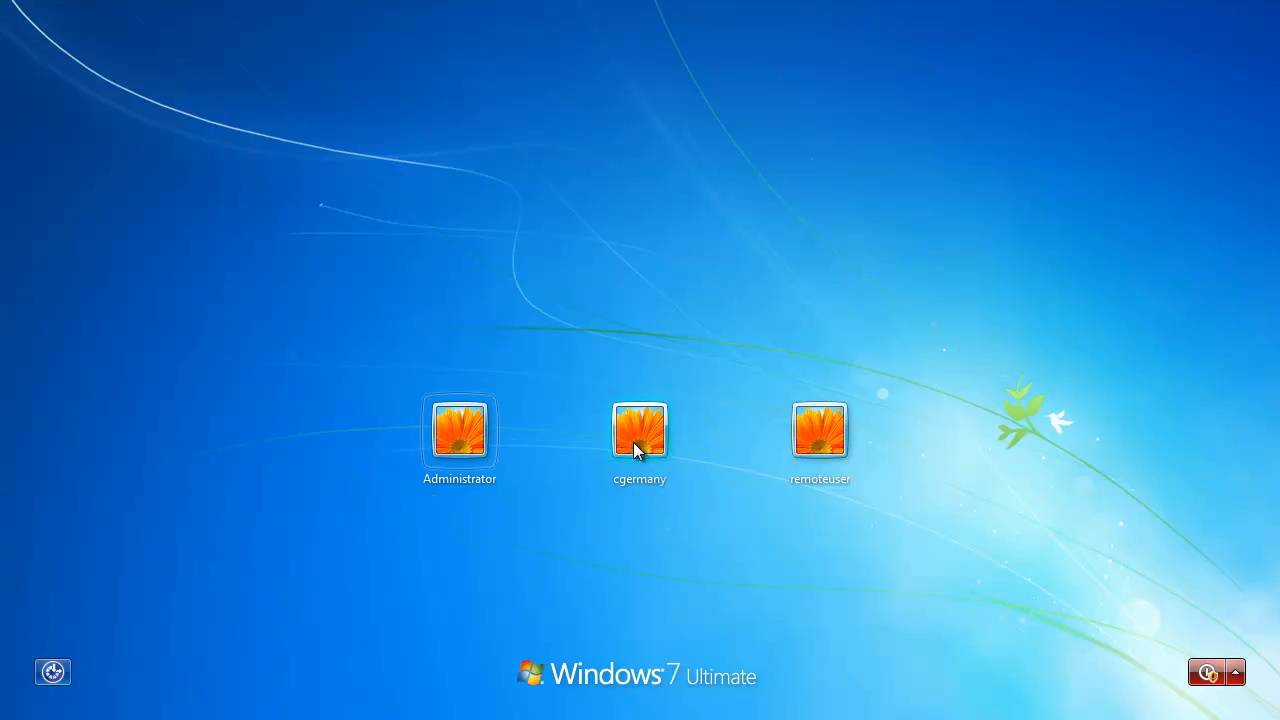
Step: Select the same user account on the welcome screen and sign in with the account password
click(634, 443)
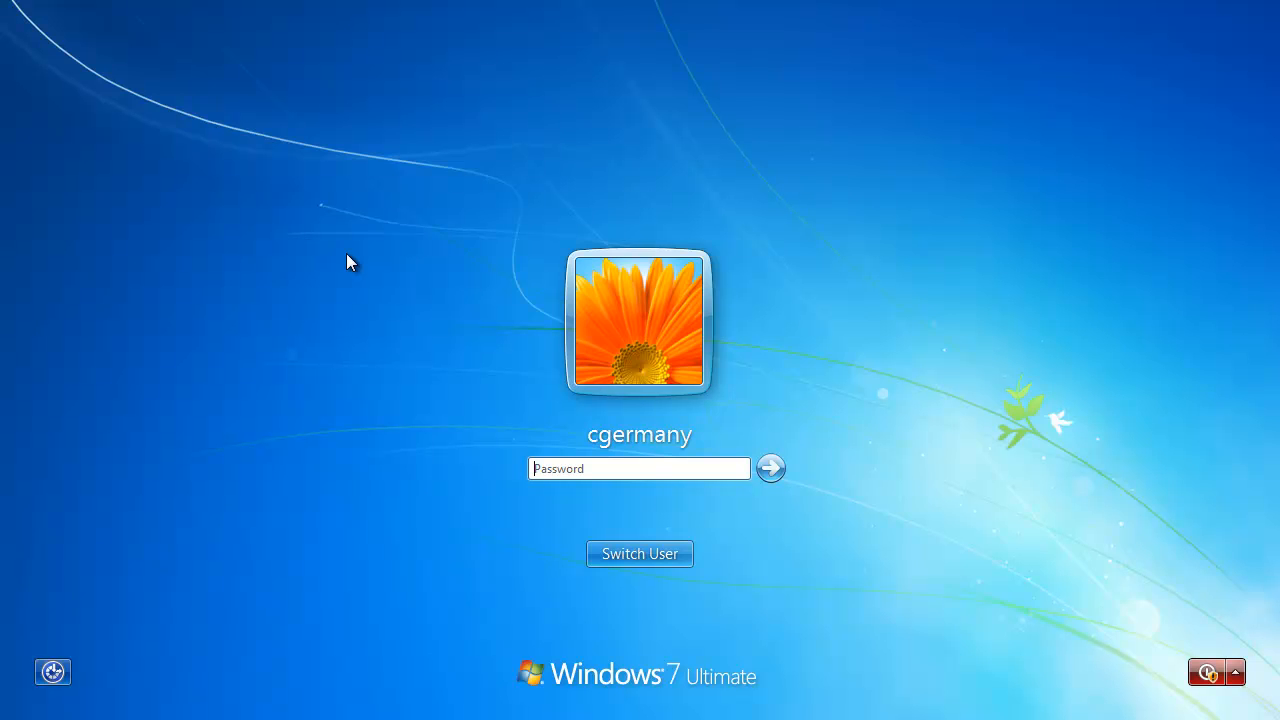
text(****)
key(Return)
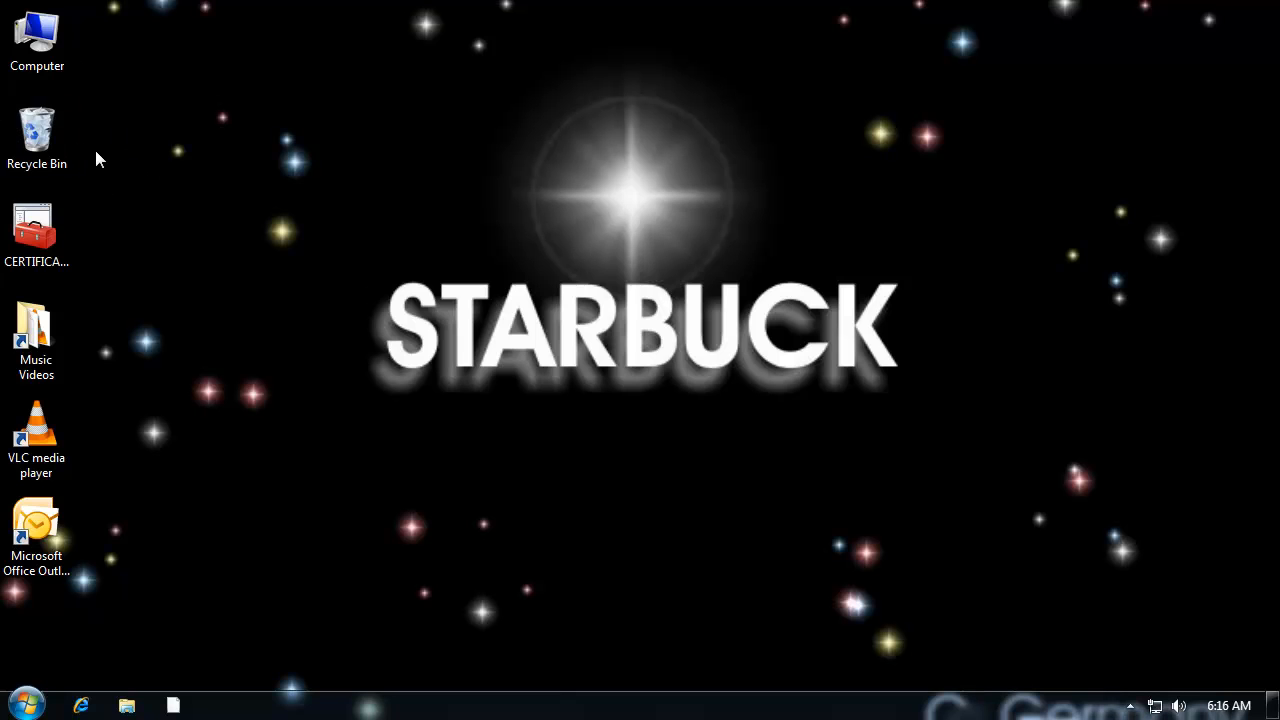
Step: Open the Recycle Bin, inspect the deleted New Text Document.txt, and close the window
double_click(38, 135)
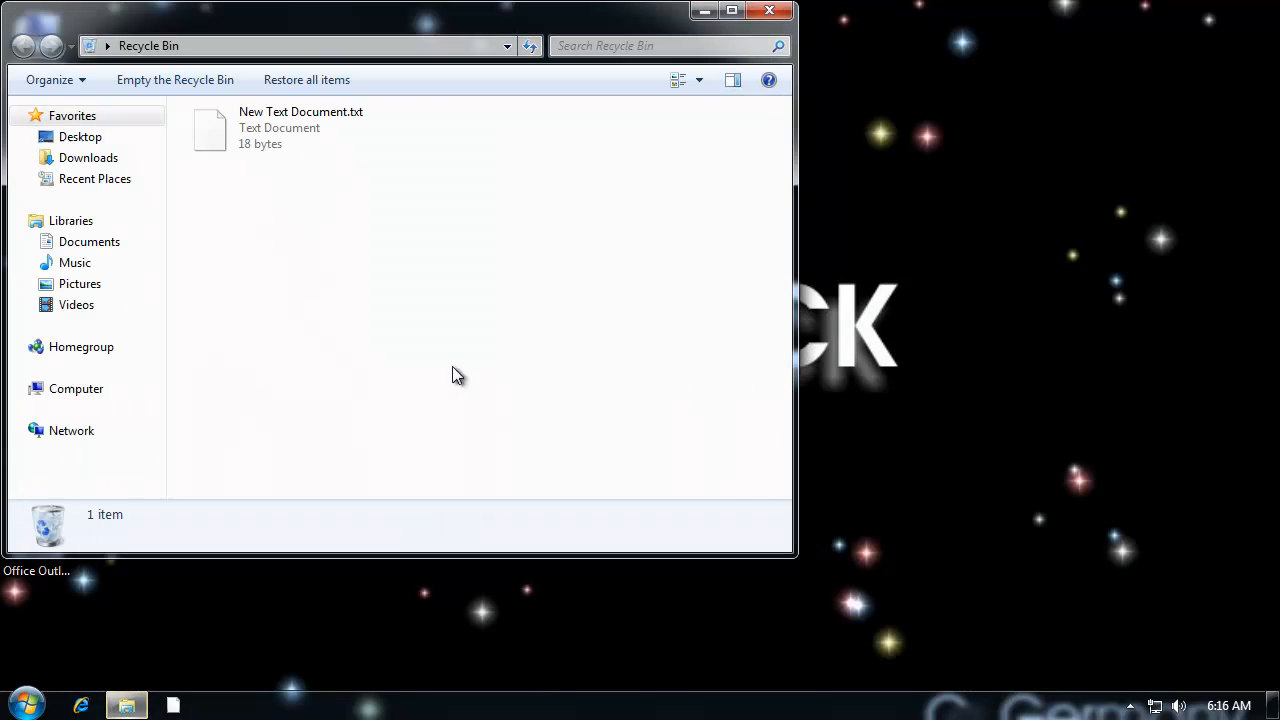
click(268, 143)
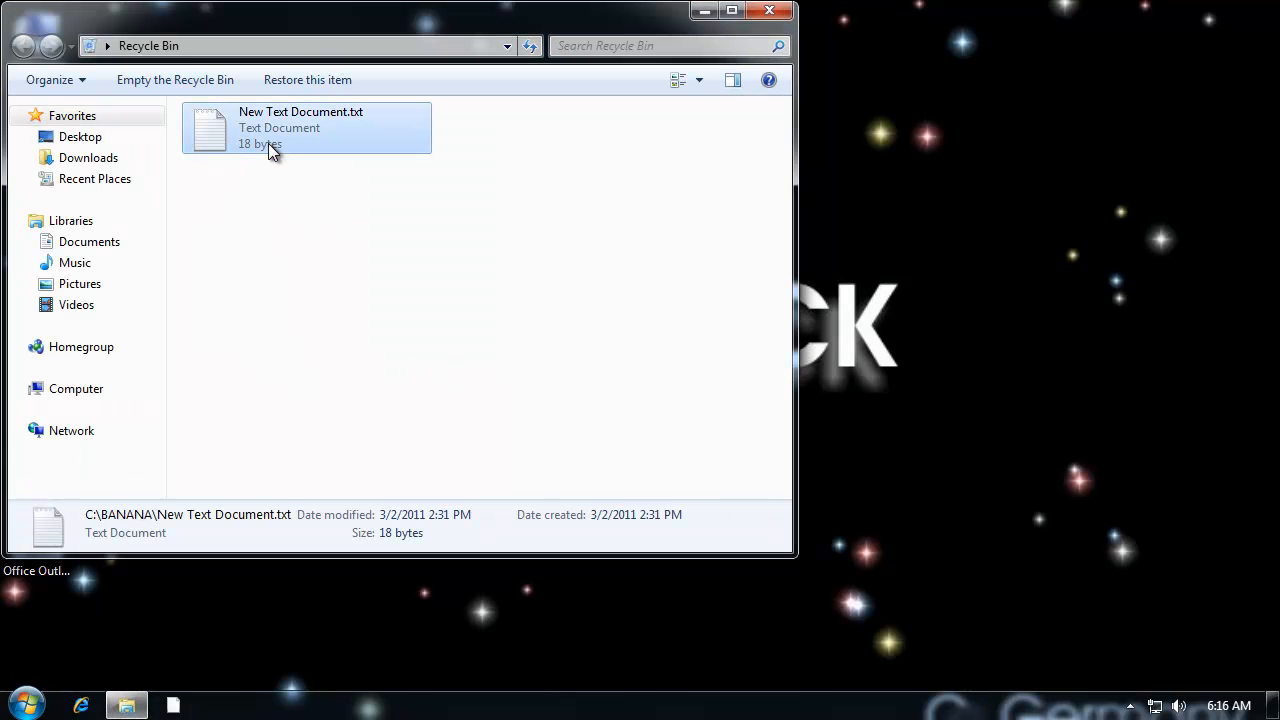
click(769, 10)
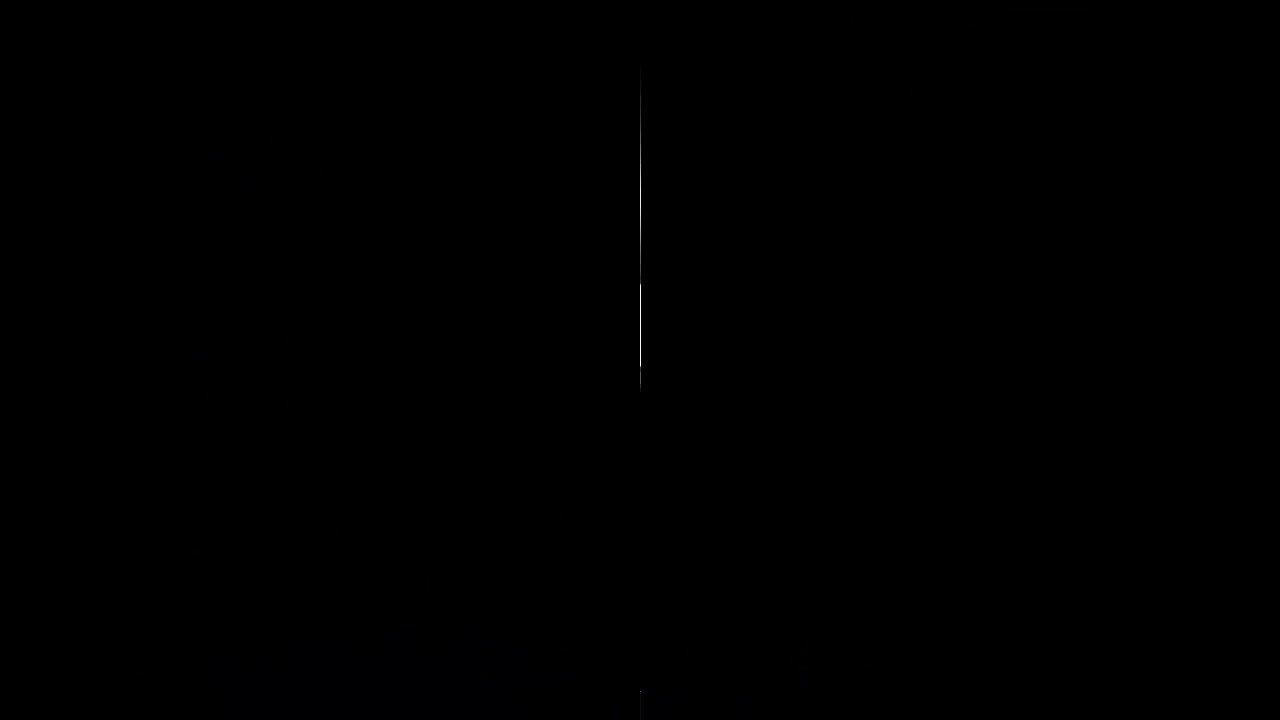
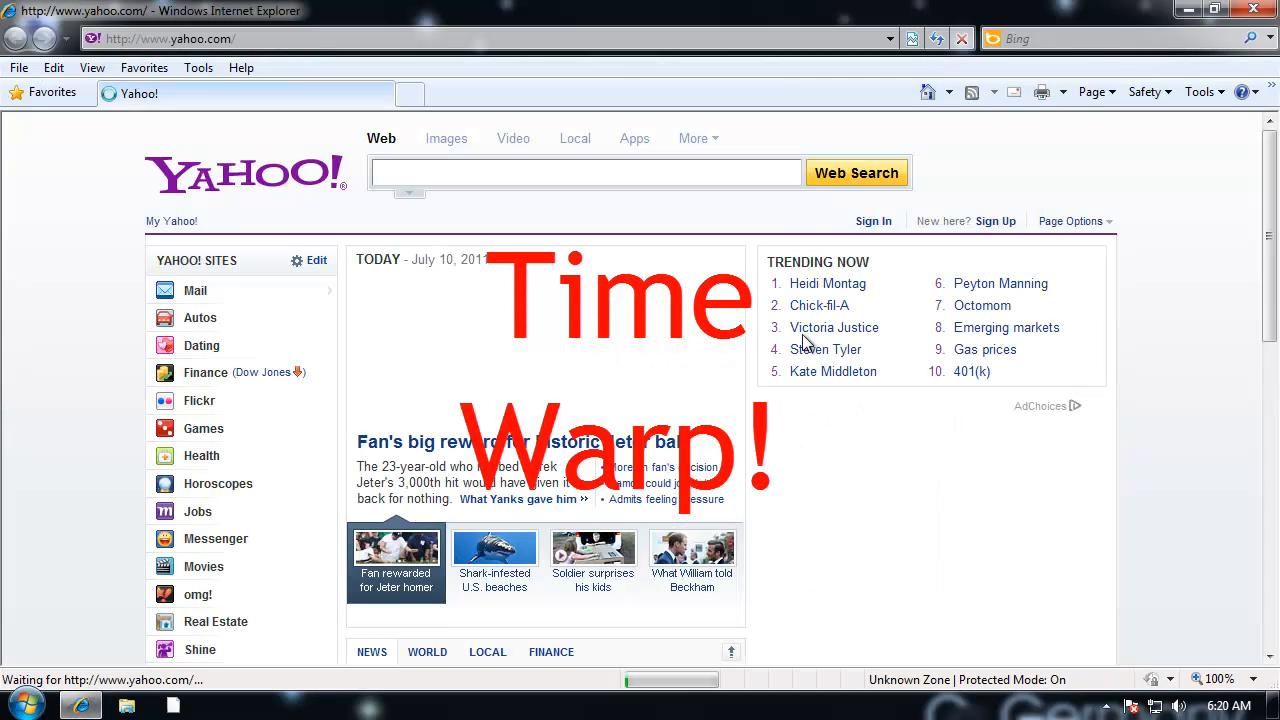
click(258, 36)
text(www.google.com)
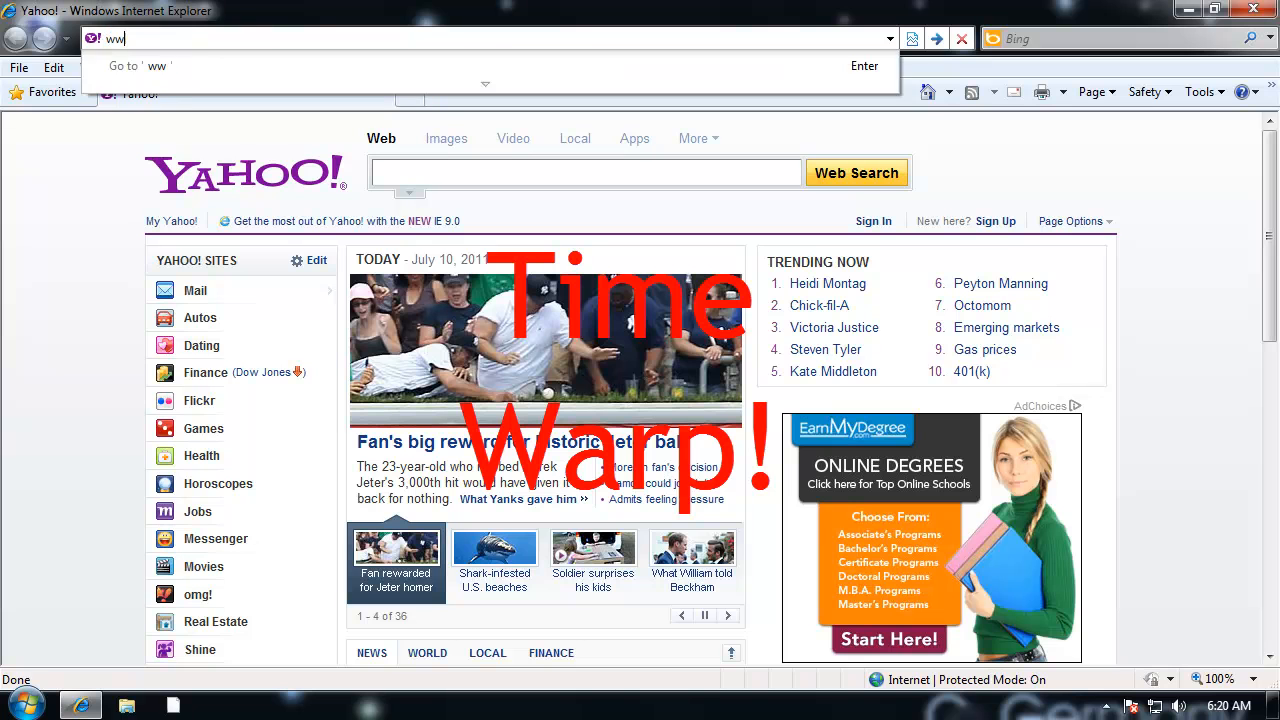
key(Return)
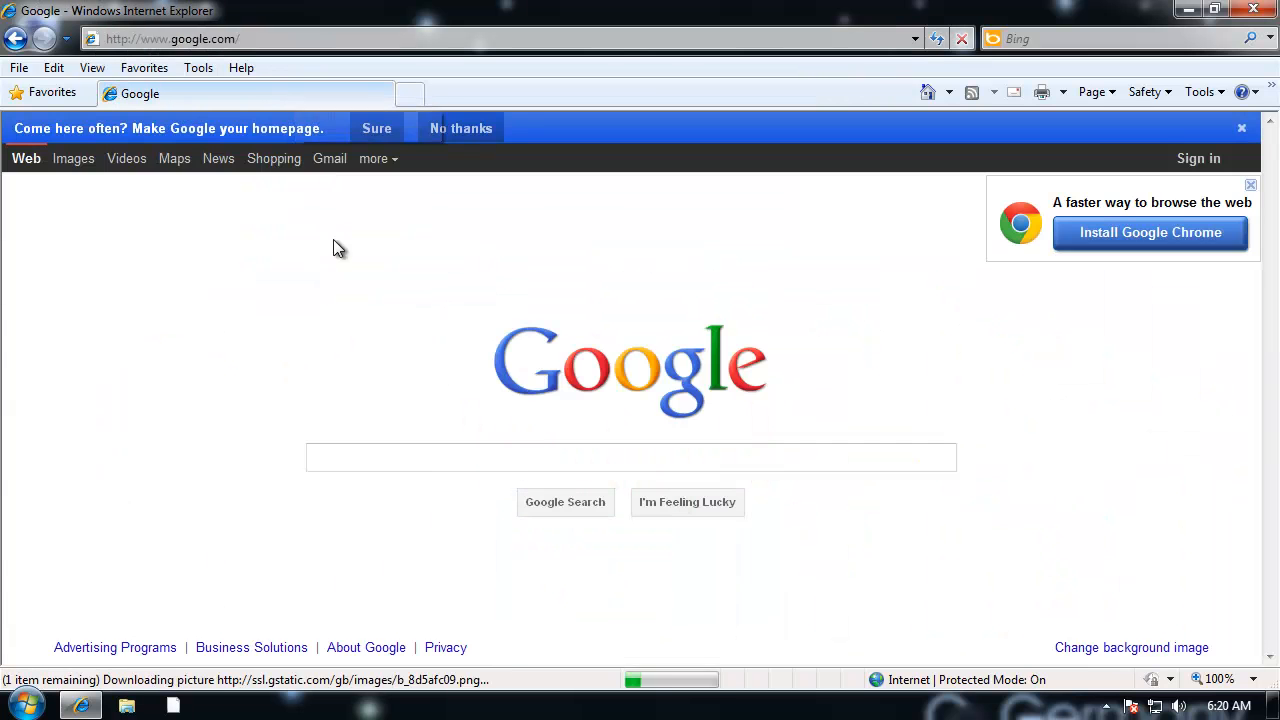
click(389, 457)
text(free icon files)
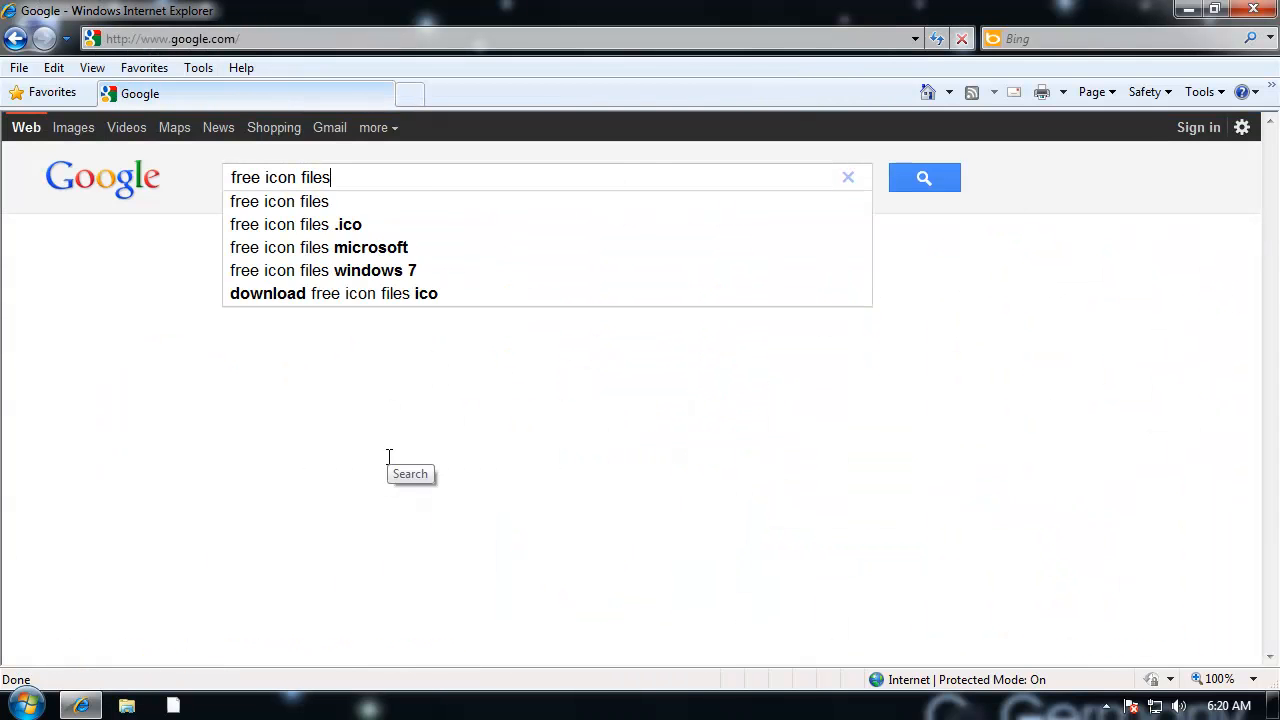
key(Return)
Step: Look through the search results and open the Free Icon Gallery page from NeSoft
drag(1273, 165, 1275, 200)
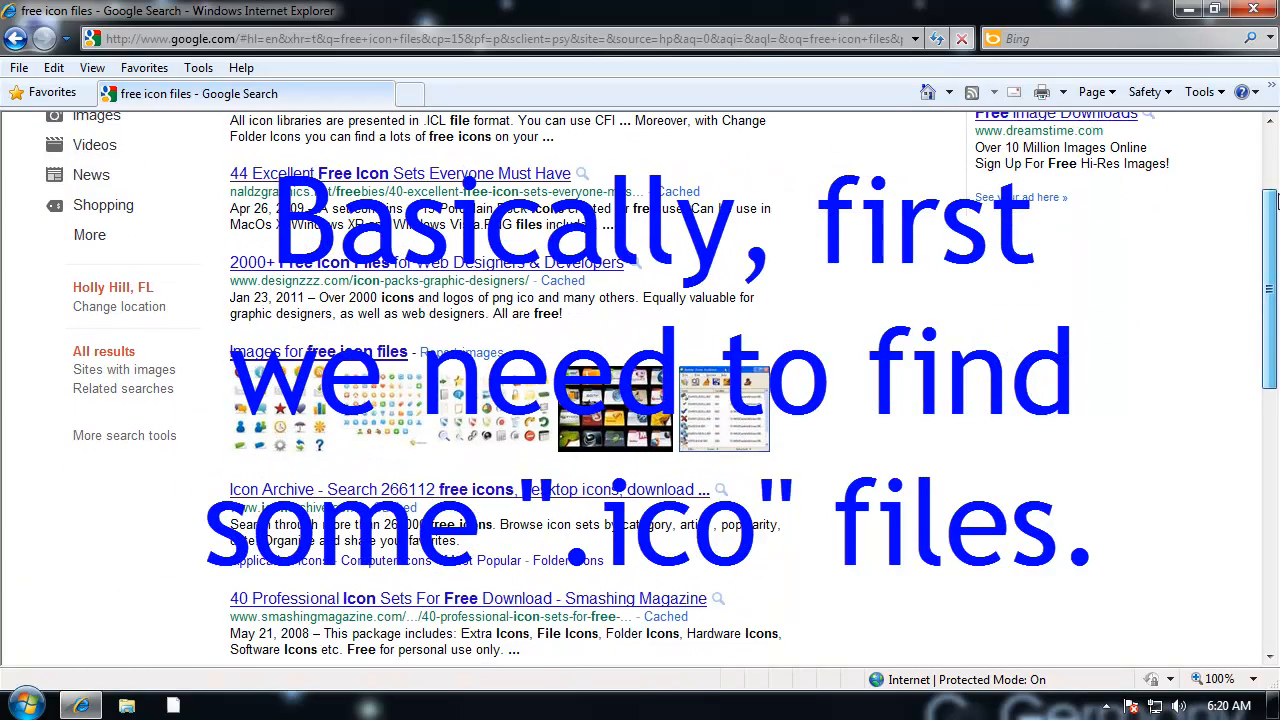
scroll(1275, 200, up, 1)
drag(1279, 201, 1267, 194)
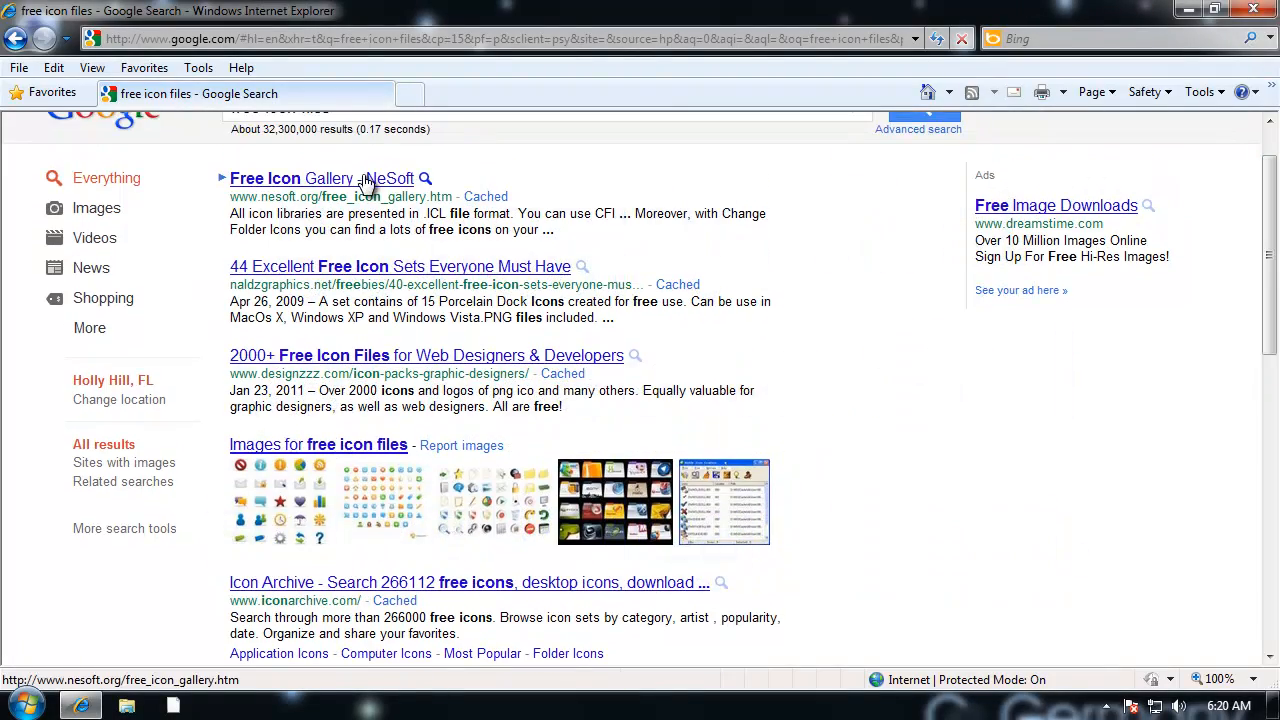
click(366, 181)
Step: Find the Sailor Moon Icons set among the New Cartoon Icons and start saving its download
scroll(1271, 275, down, 6)
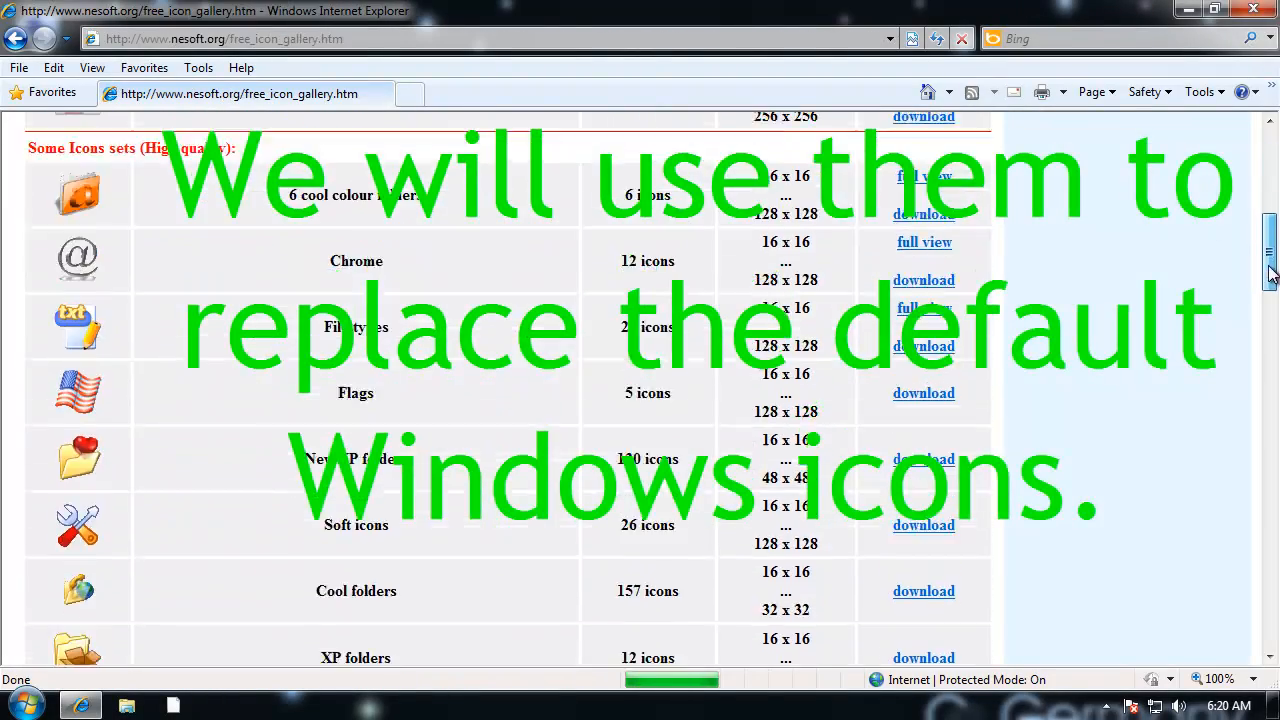
scroll(1273, 275, down, 10)
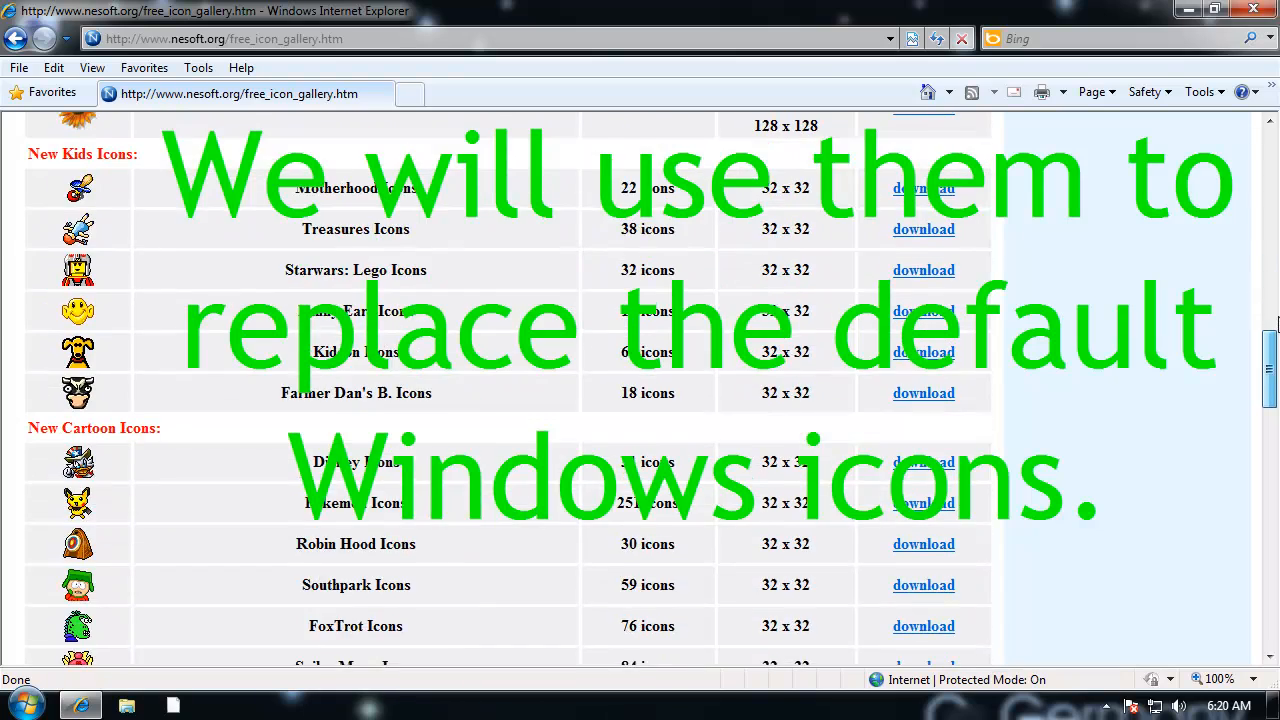
scroll(1275, 322, down, 3)
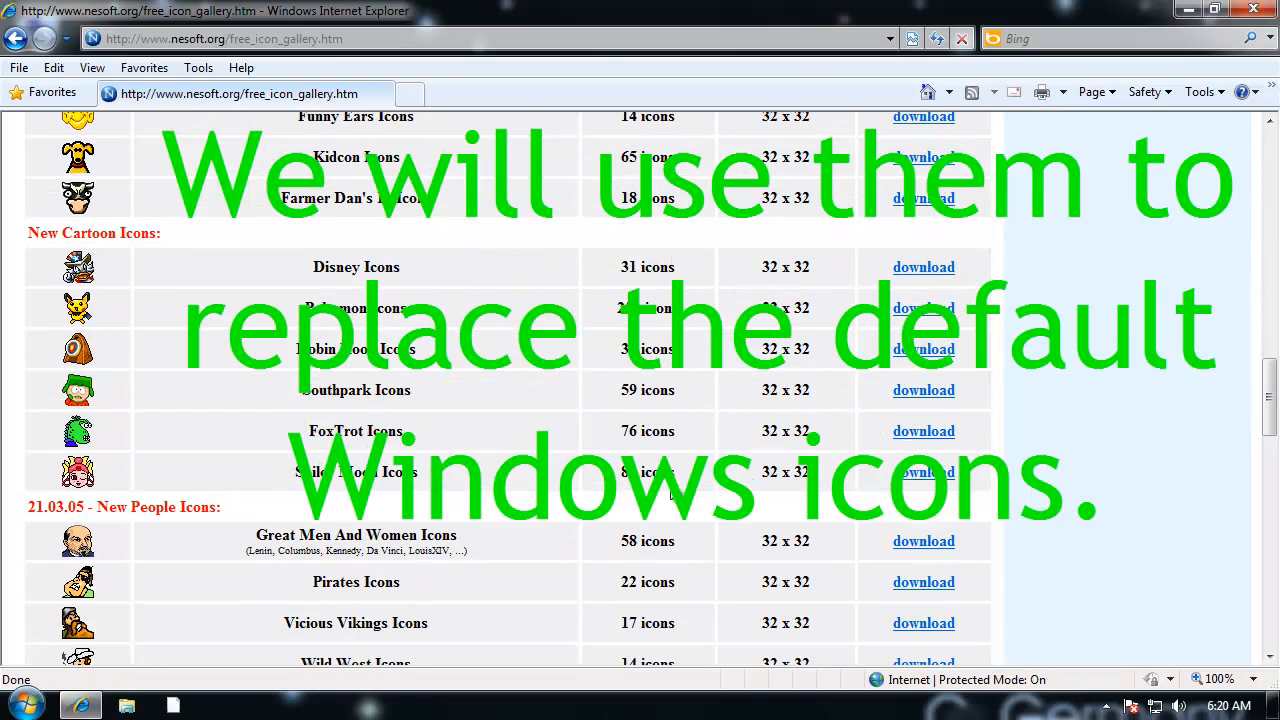
click(920, 472)
click(689, 357)
Step: Save sailormoon.zip to the BANANA folder on Local Disk (C:)
drag(589, 410, 586, 320)
drag(589, 432, 583, 521)
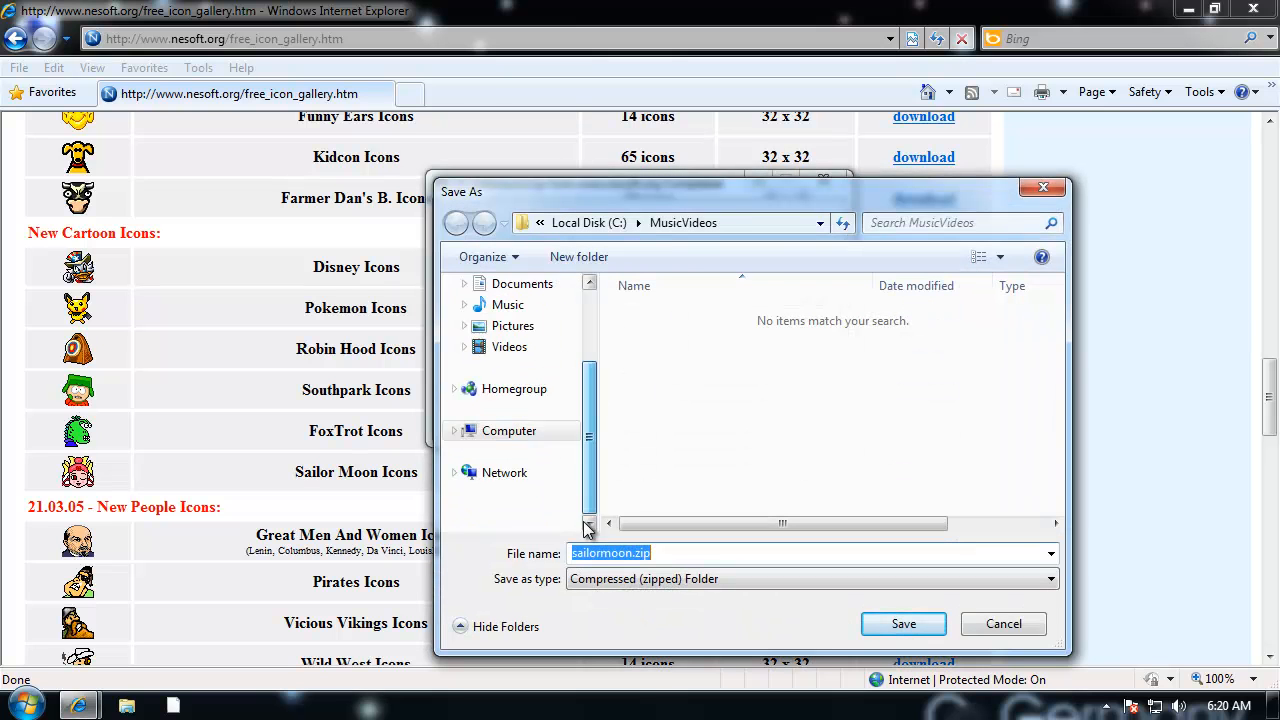
click(509, 430)
double_click(770, 324)
click(683, 357)
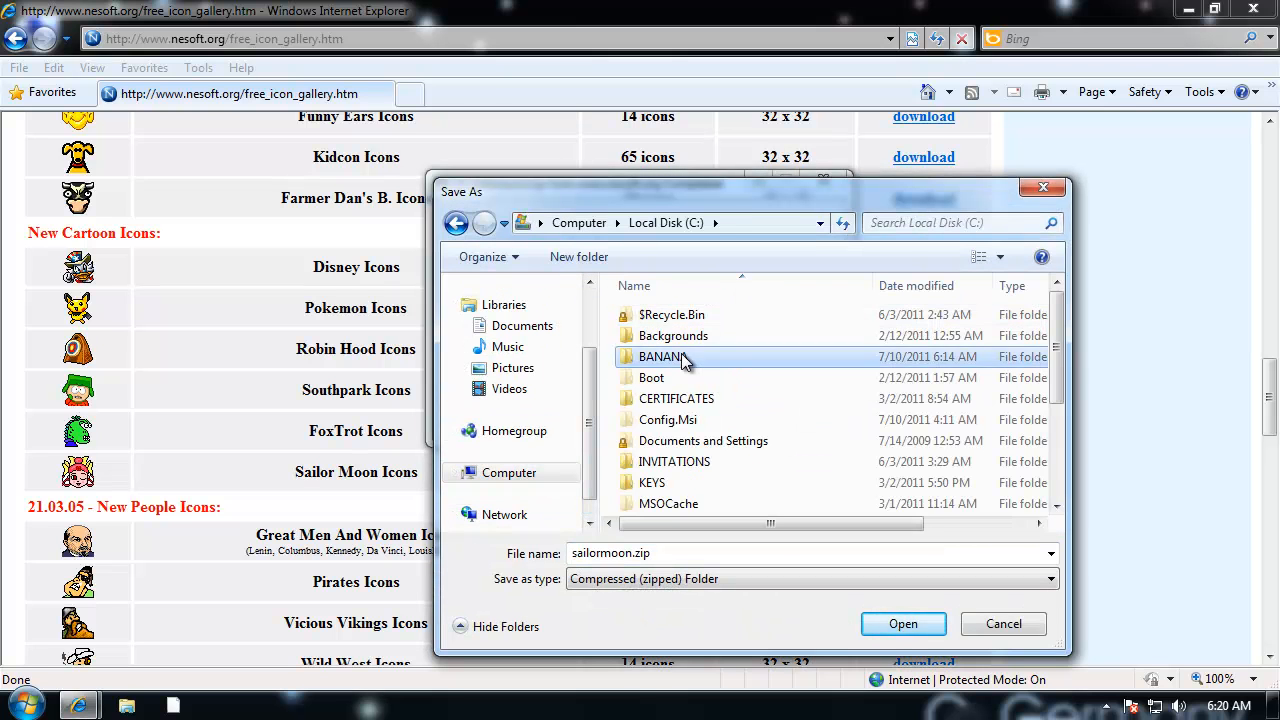
double_click(683, 357)
click(900, 623)
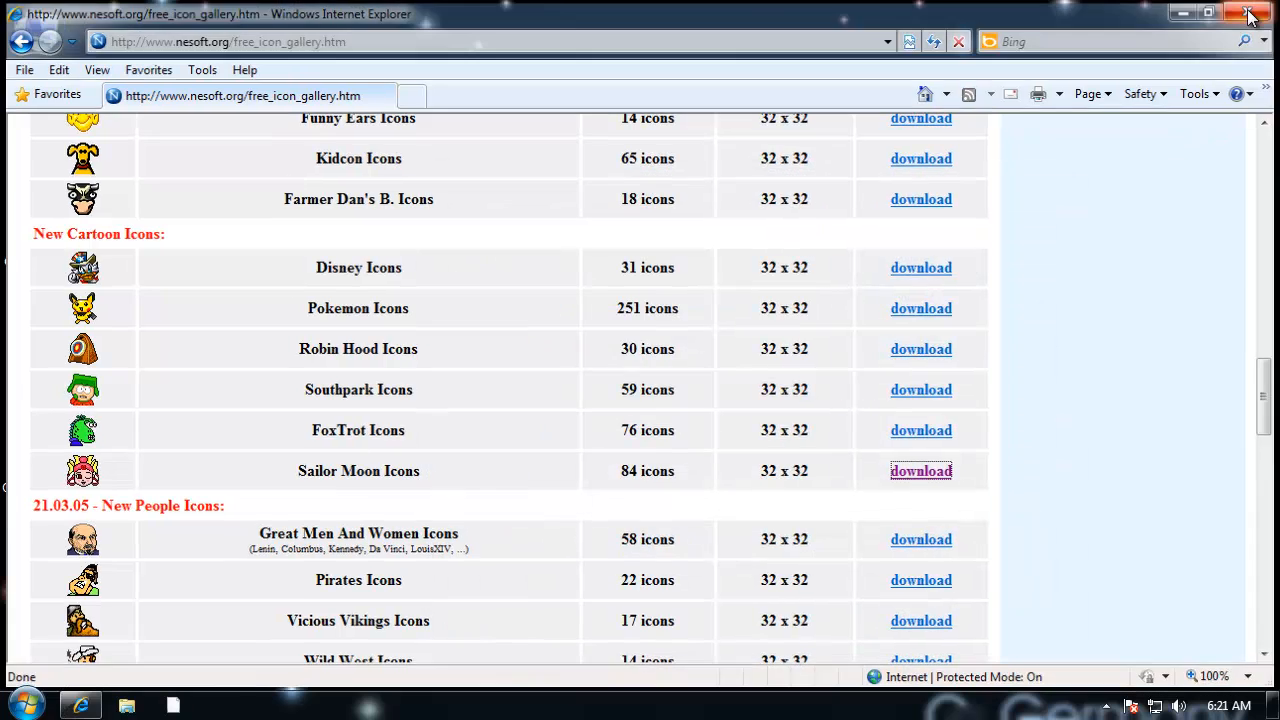
Step: Close the browser and open the BANANA folder on Local Disk (C:) in File Explorer
click(1248, 14)
double_click(60, 38)
double_click(345, 159)
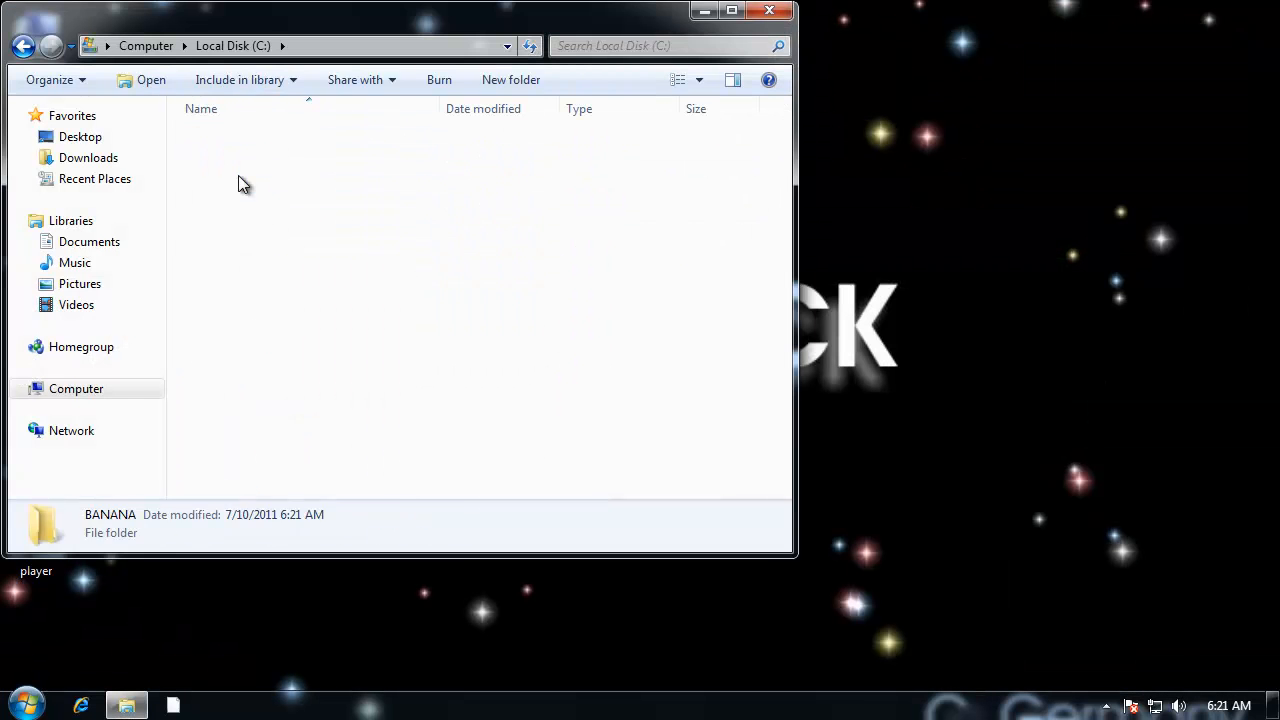
Step: Extract all files from sailormoon.zip to C:\BANANA\sailormoon
click(262, 142)
right_click(262, 142)
click(380, 208)
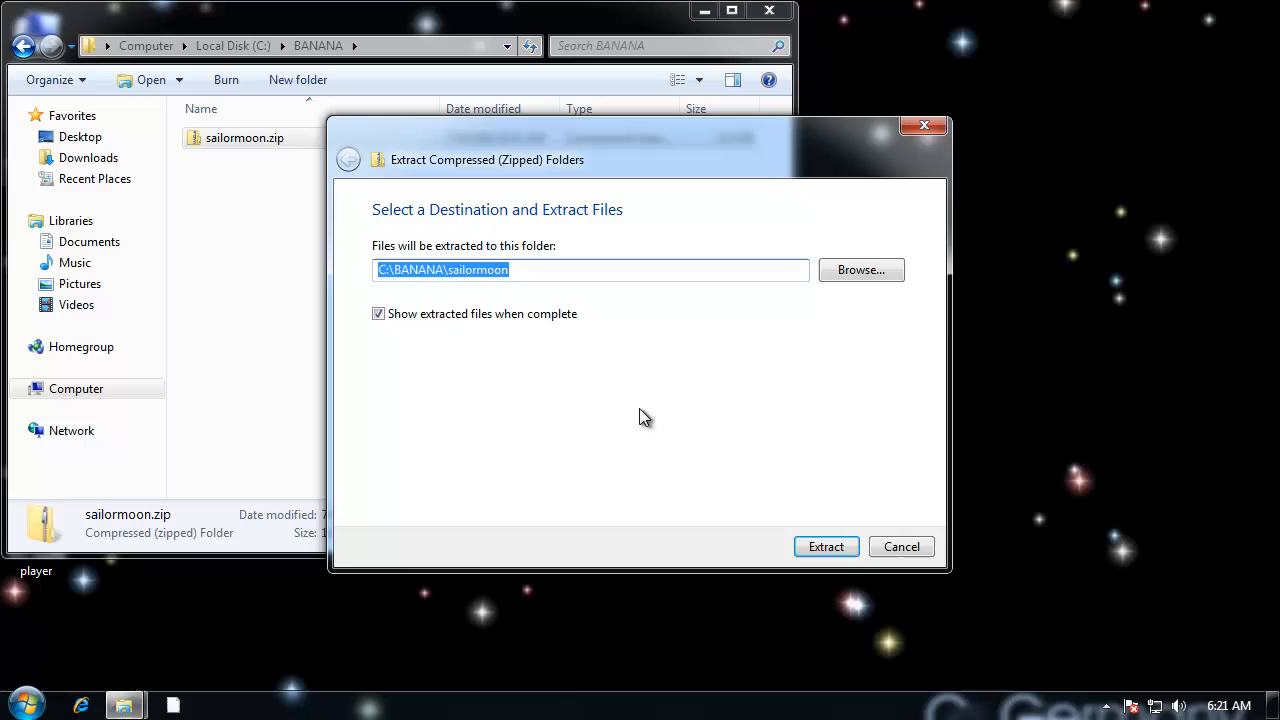
click(826, 547)
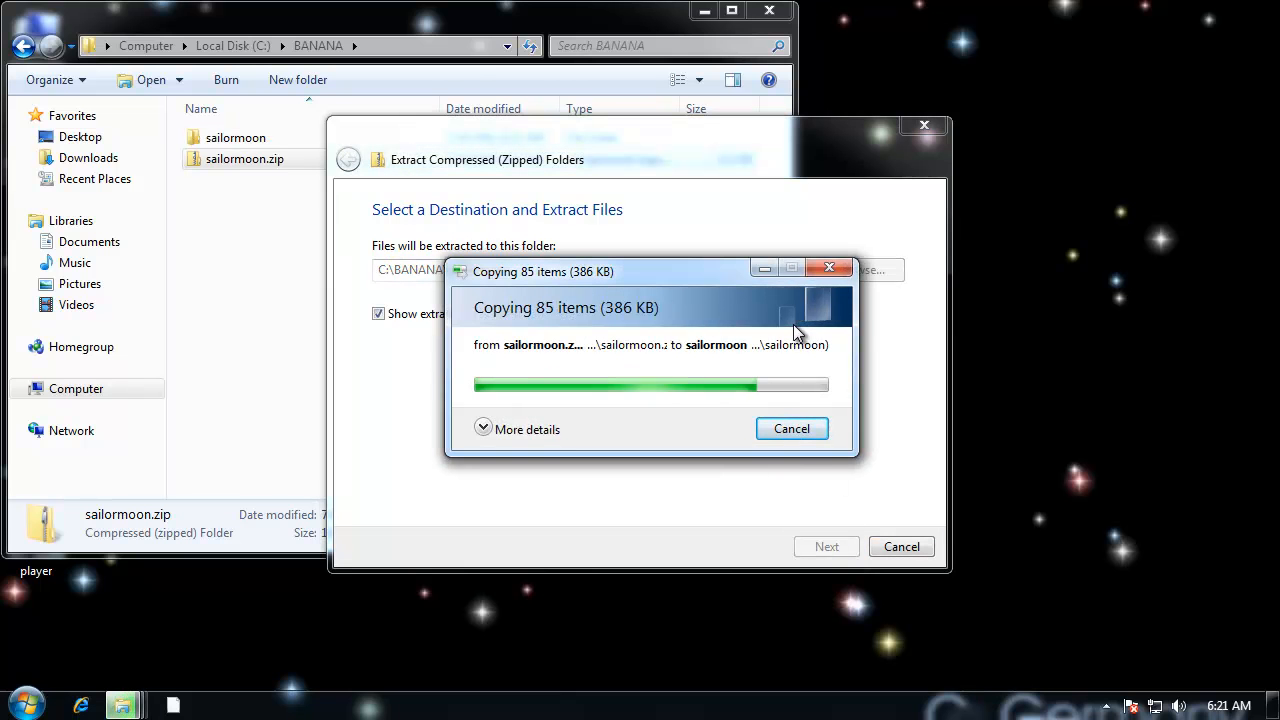
Step: Look over the extracted .ico files in the sailormoon folder at different icon view sizes
drag(818, 555, 935, 605)
drag(921, 175, 964, 106)
click(837, 106)
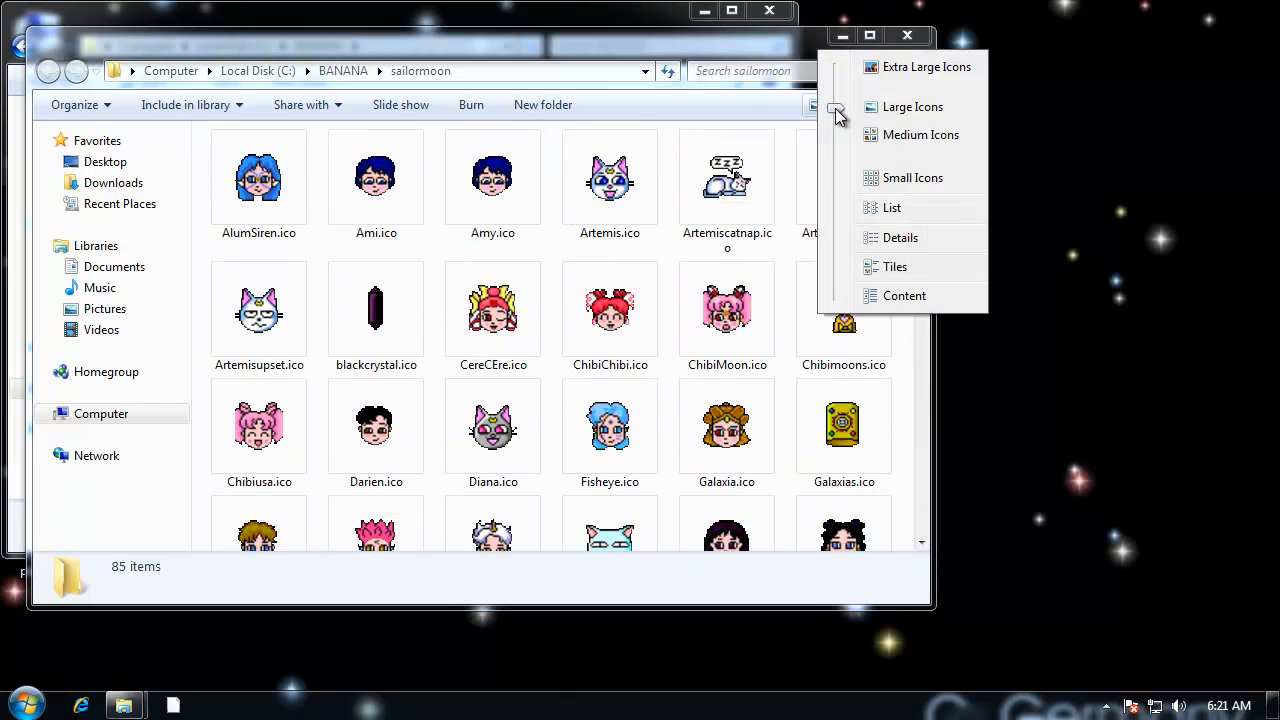
drag(837, 115, 823, 206)
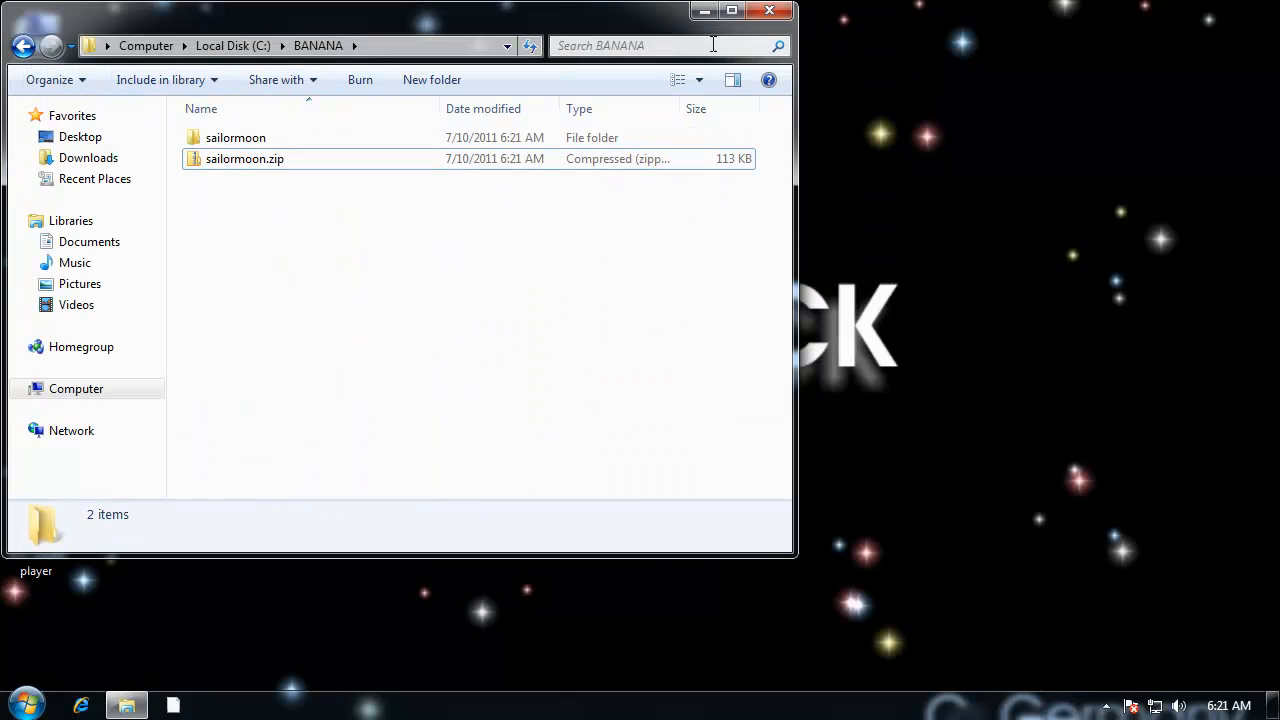
Step: Delete sailormoon.zip from the BANANA folder and close the folder window
right_click(286, 160)
mouse_move(356, 410)
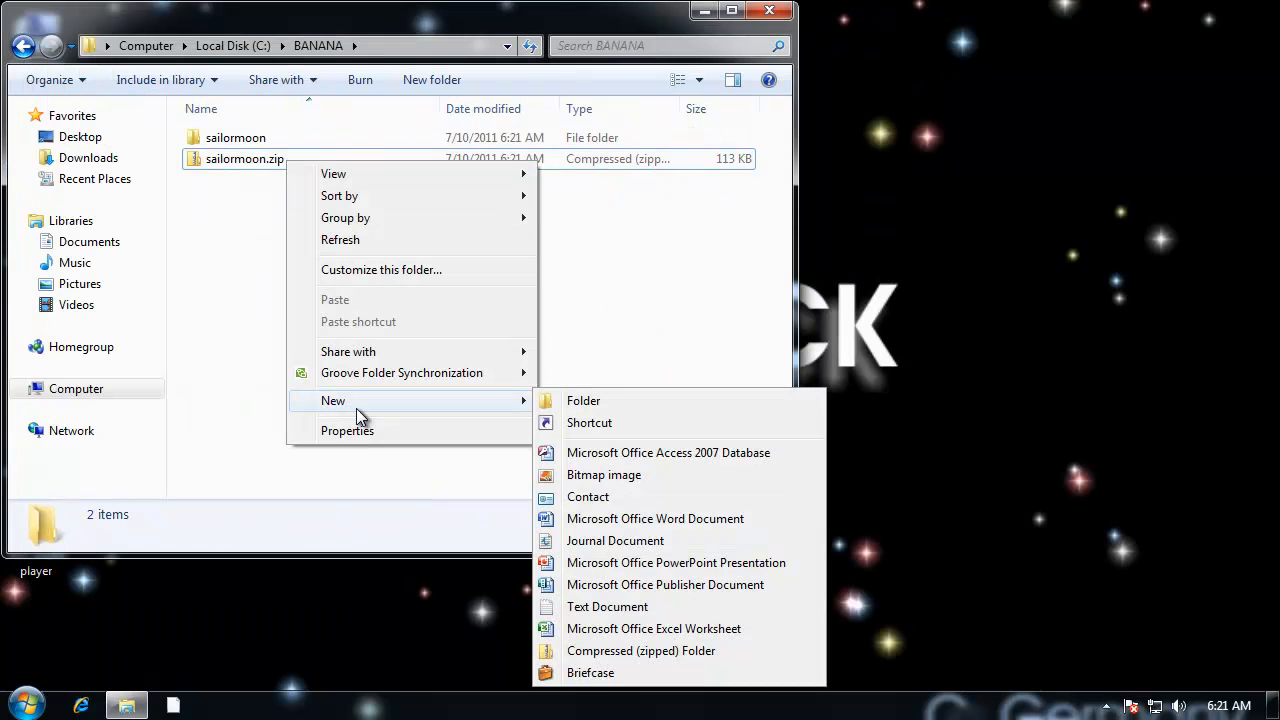
right_click(222, 161)
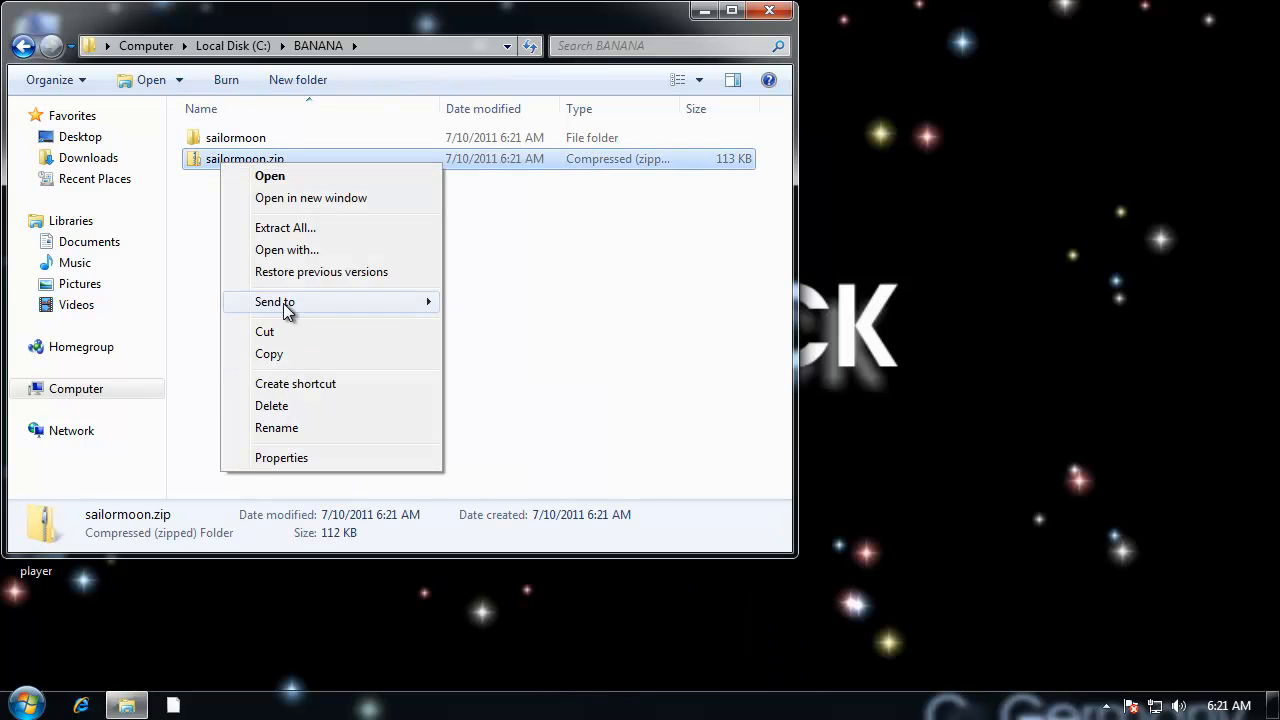
click(271, 405)
click(712, 434)
click(769, 10)
Step: Empty the desktop Recycle Bin and confirm the permanent deletion
right_click(40, 133)
click(134, 163)
click(714, 369)
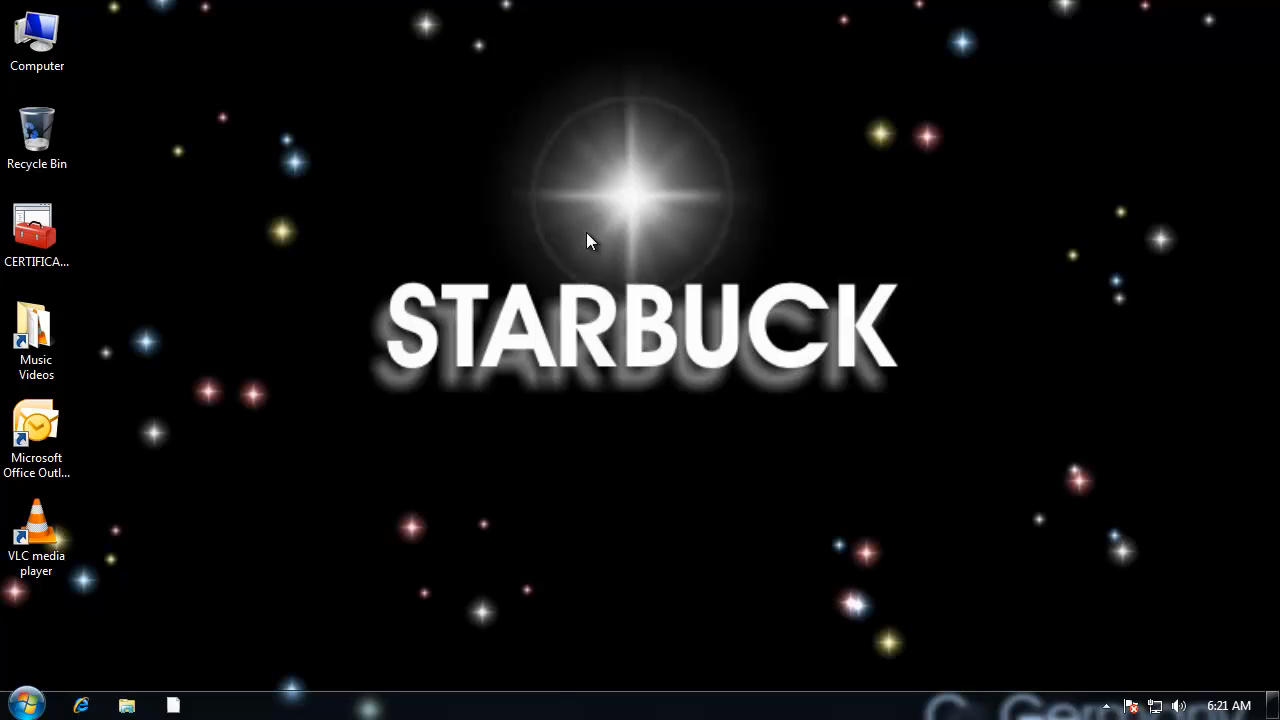
Step: Launch the Registry Editor with regedit and allow it to run
click(24, 705)
click(613, 476)
click(27, 705)
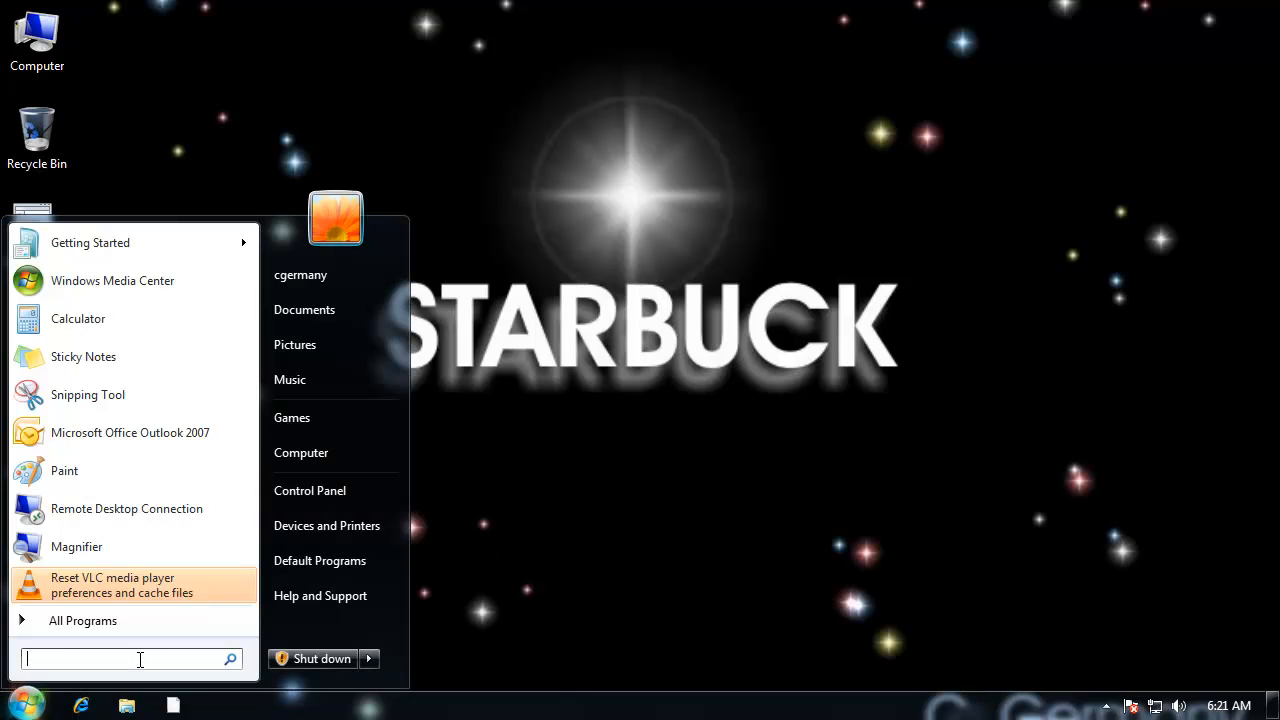
text(regedit)
key(Return)
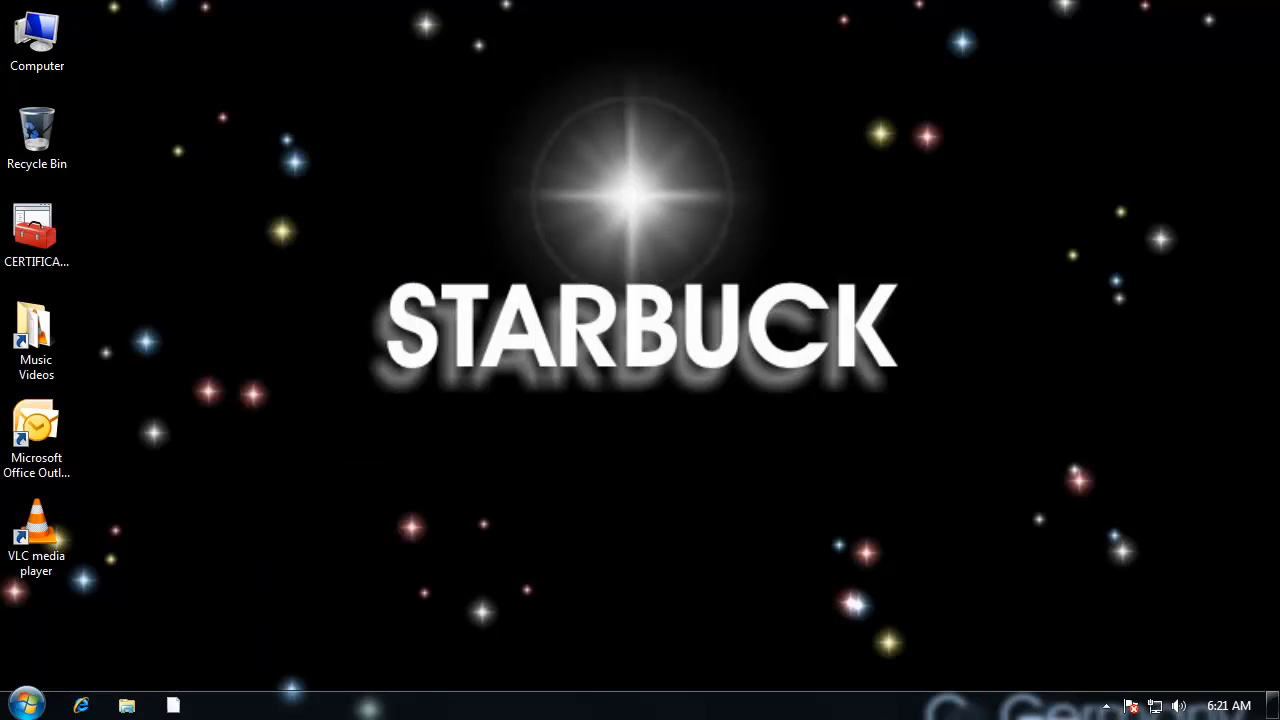
click(340, 472)
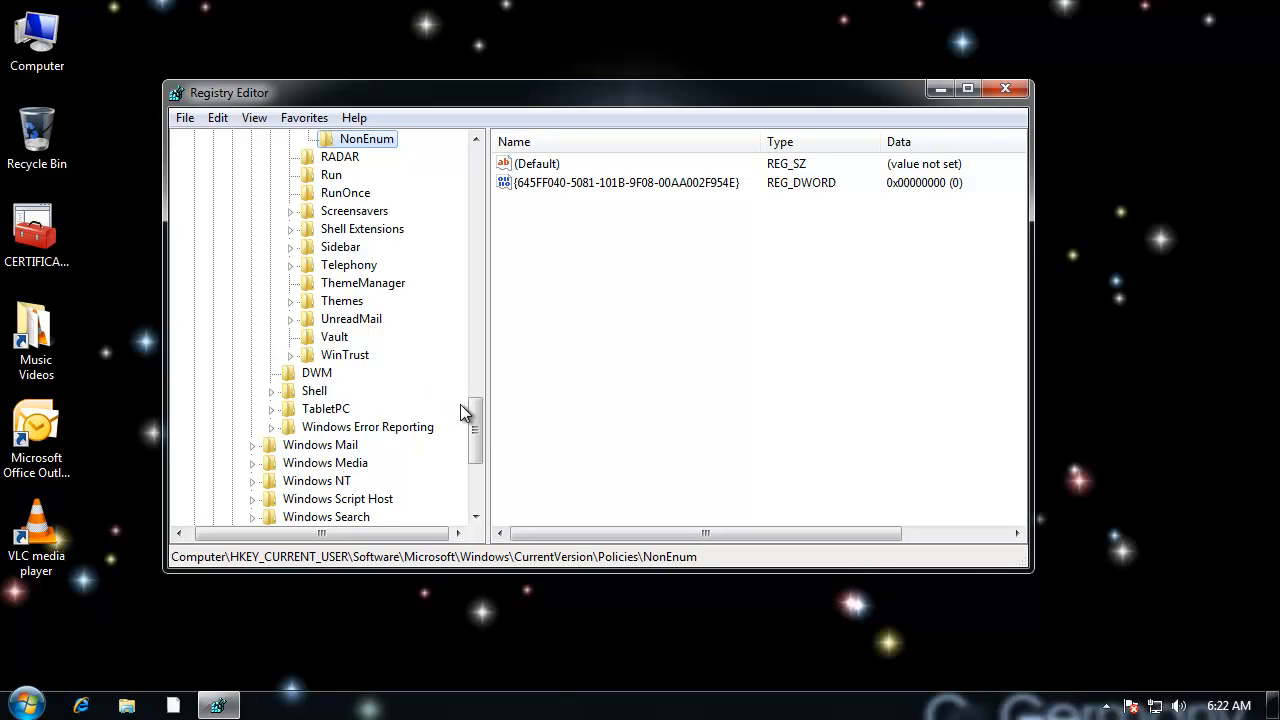
Step: Collapse the HKEY_CURRENT_USER branch and expand HKEY_CLASSES_ROOT in the registry tree
scroll(500, 323, up, 20)
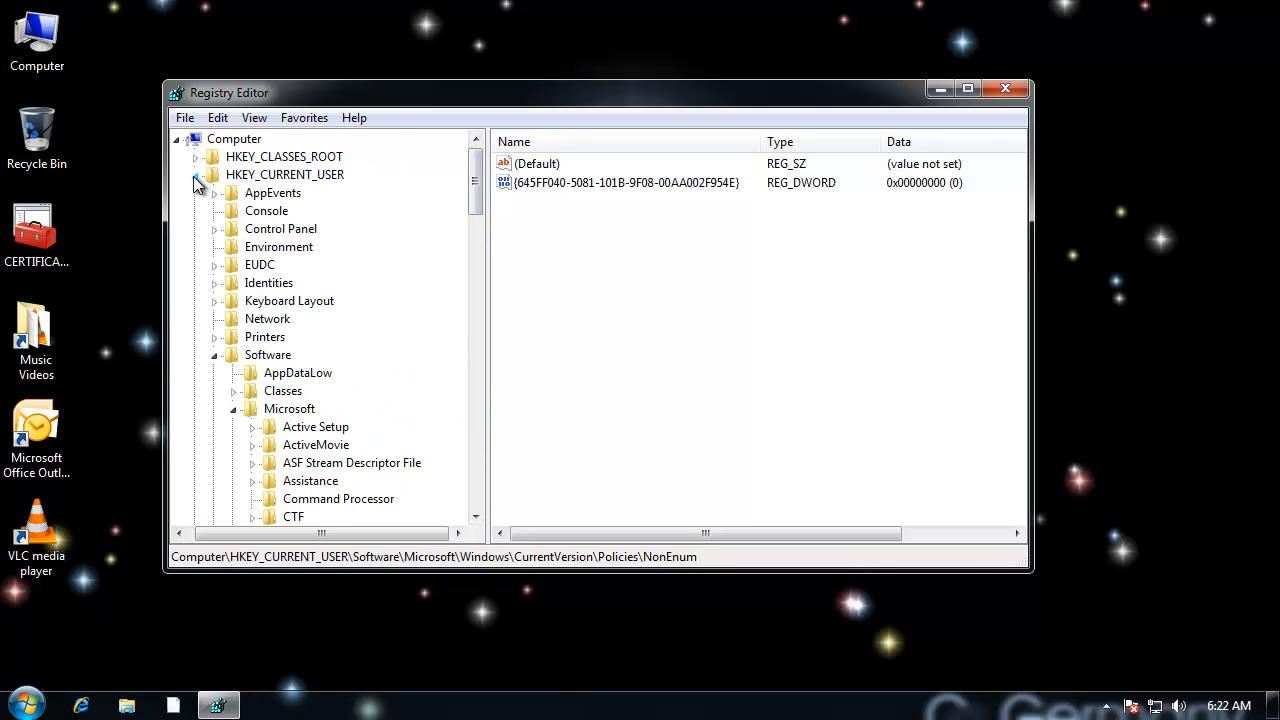
click(194, 176)
click(303, 160)
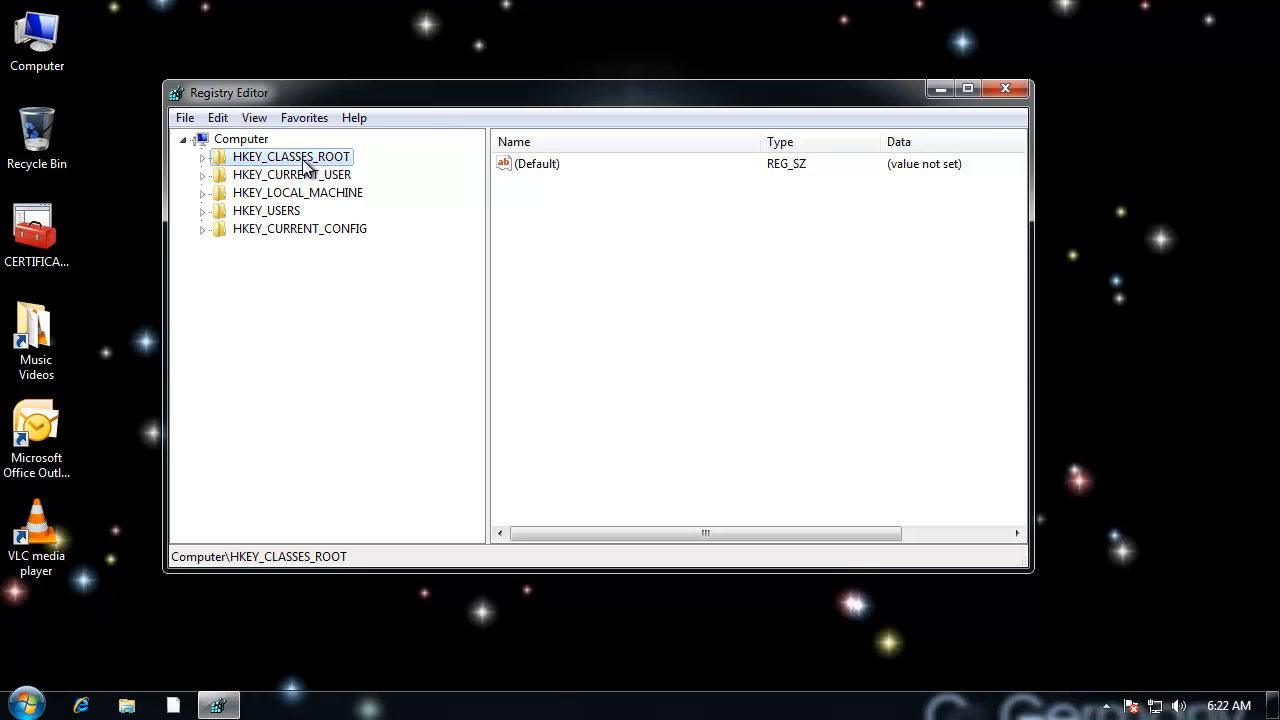
click(204, 158)
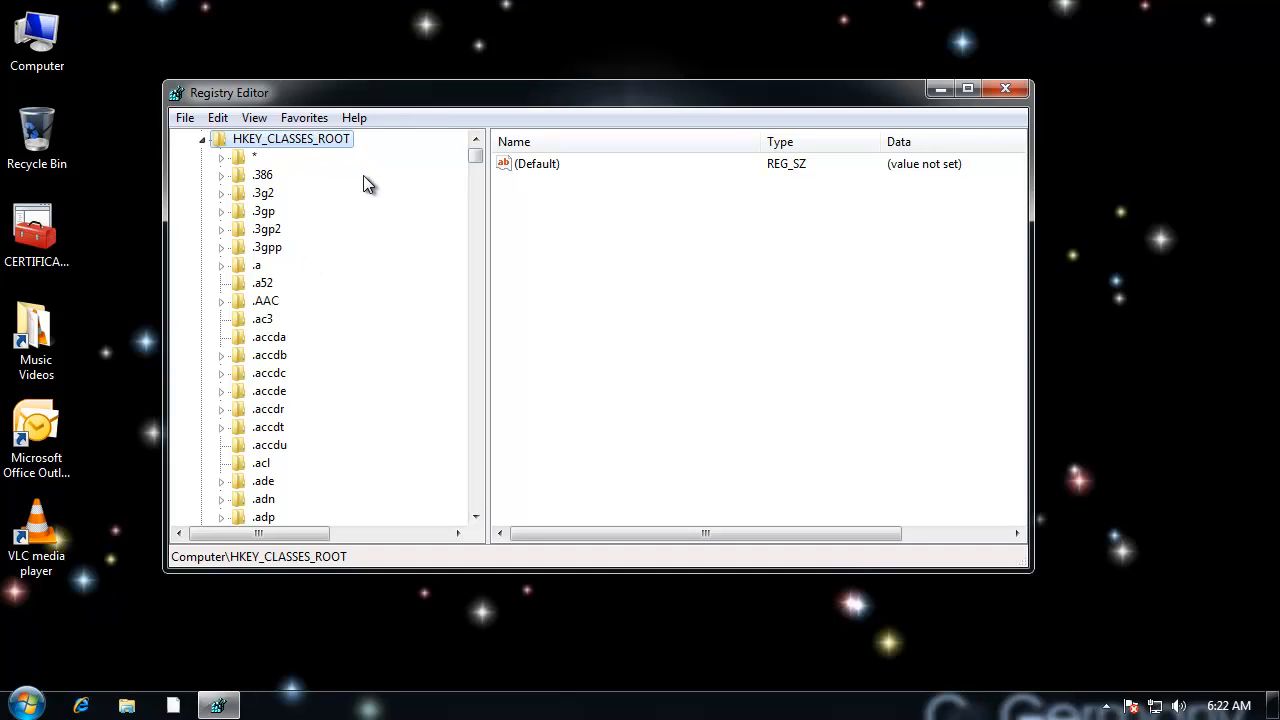
Step: Try to jump to the CLSID key under HKEY_CLASSES_ROOT by its name
key(c)
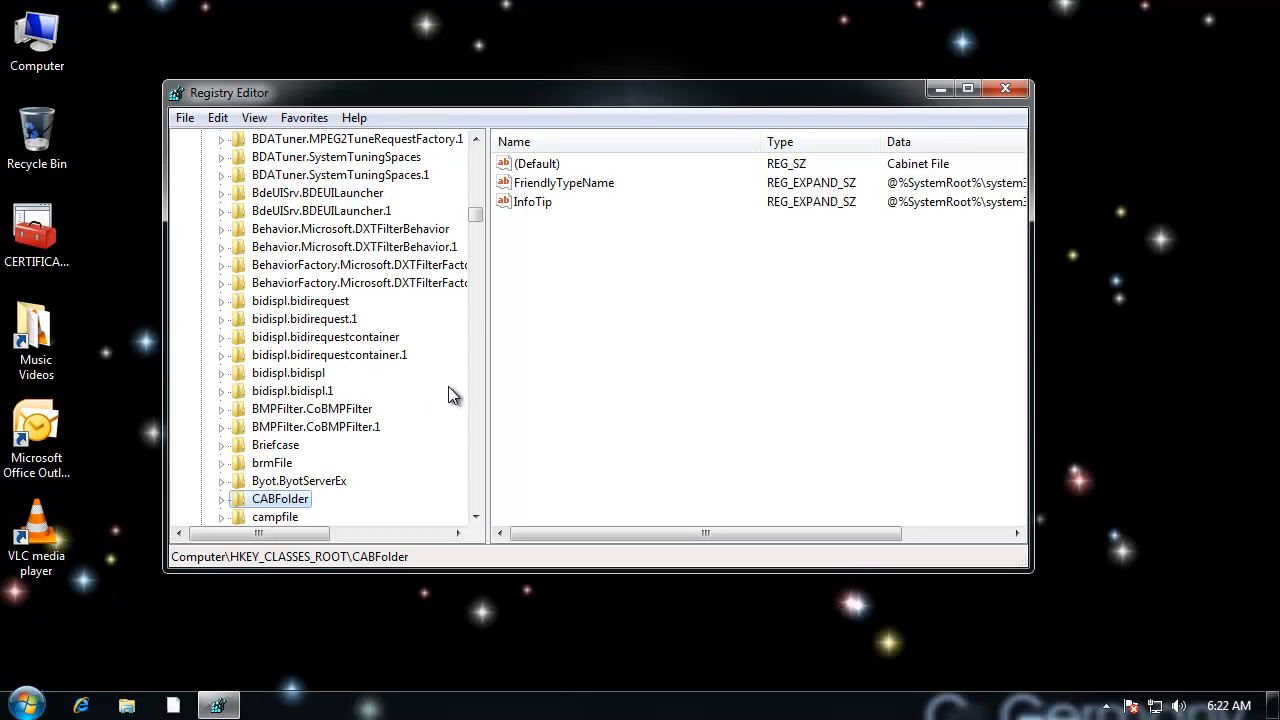
key(l)
key(d)
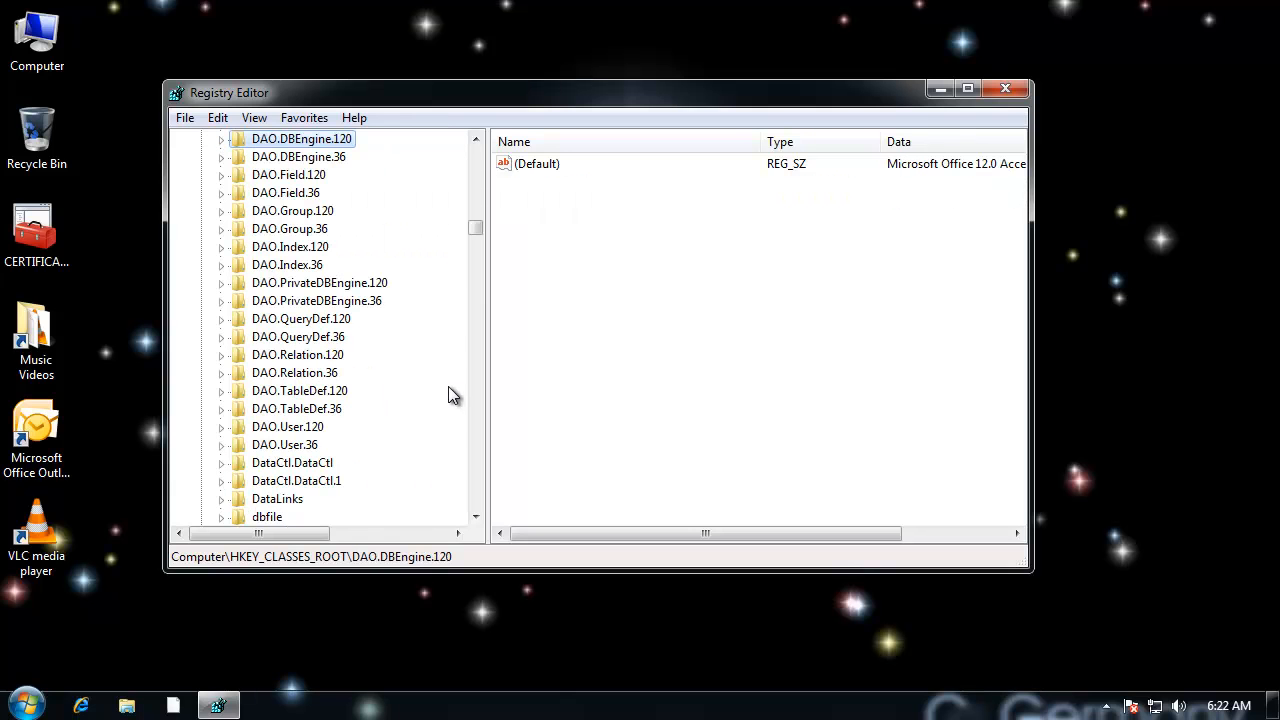
key(i)
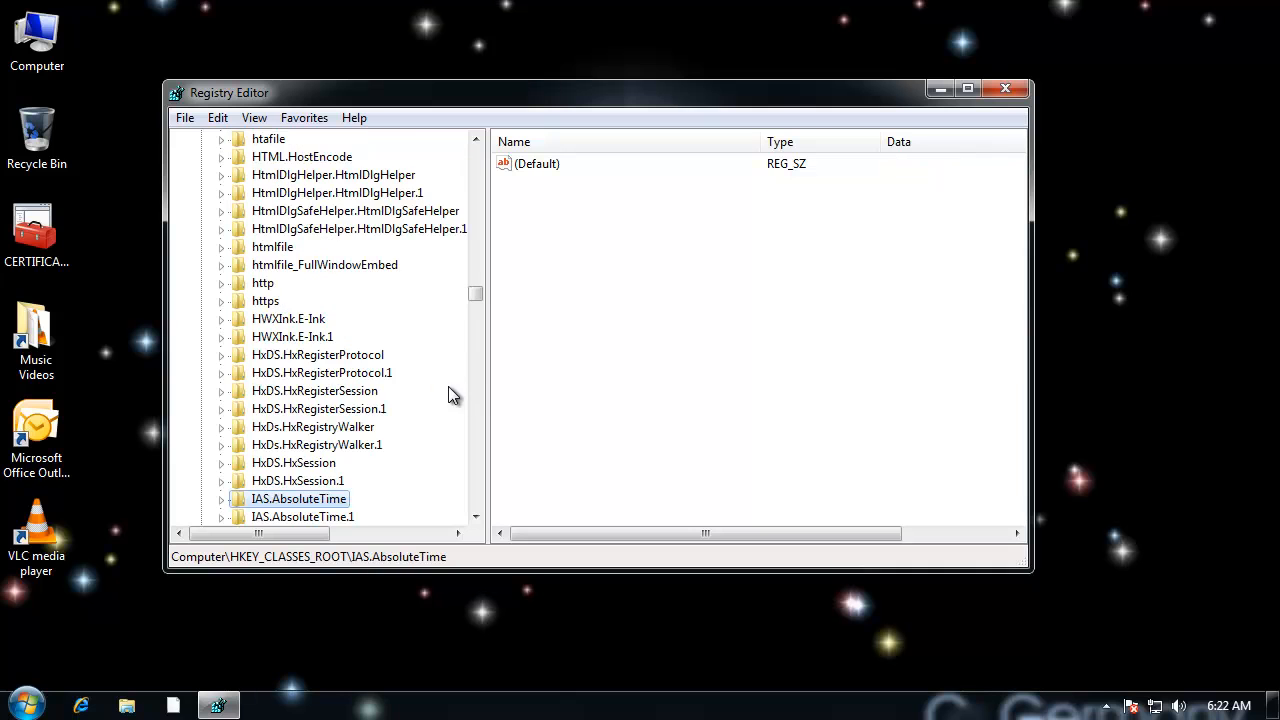
drag(470, 294, 477, 166)
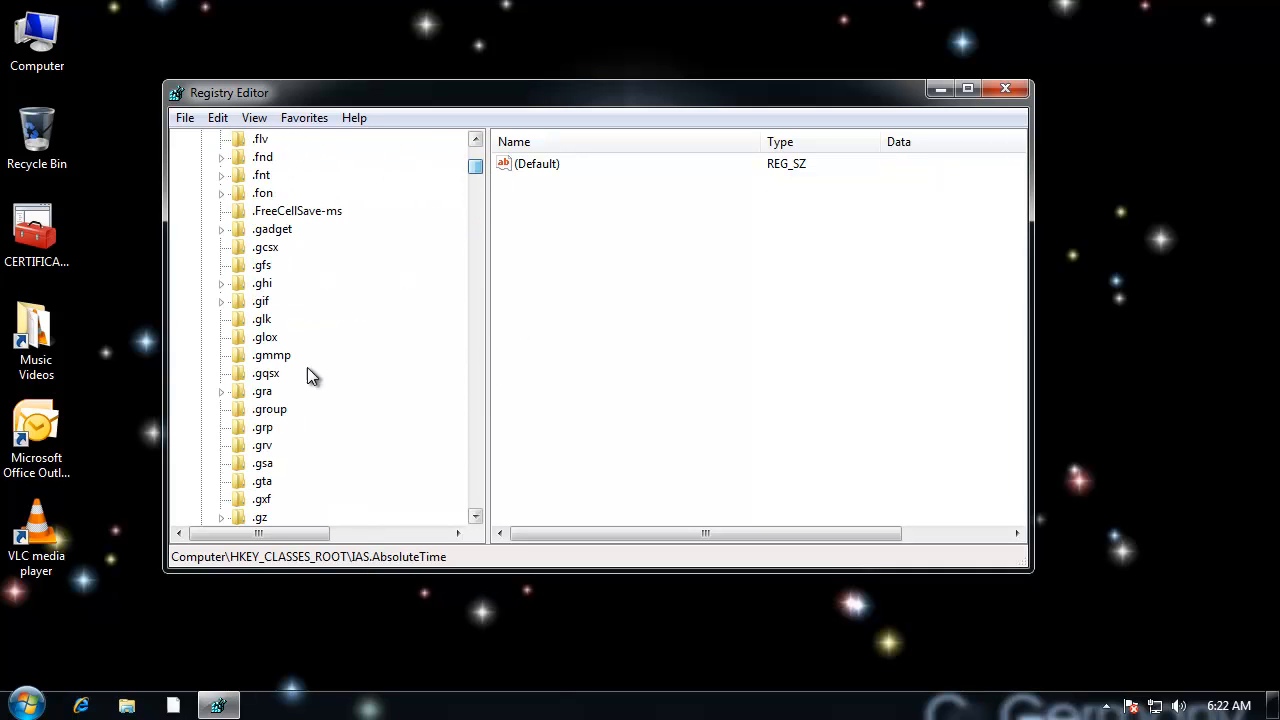
click(264, 427)
Step: Find and expand the CLSID key under HKEY_CLASSES_ROOT, and widen the key tree to show the full GUID names
key(c)
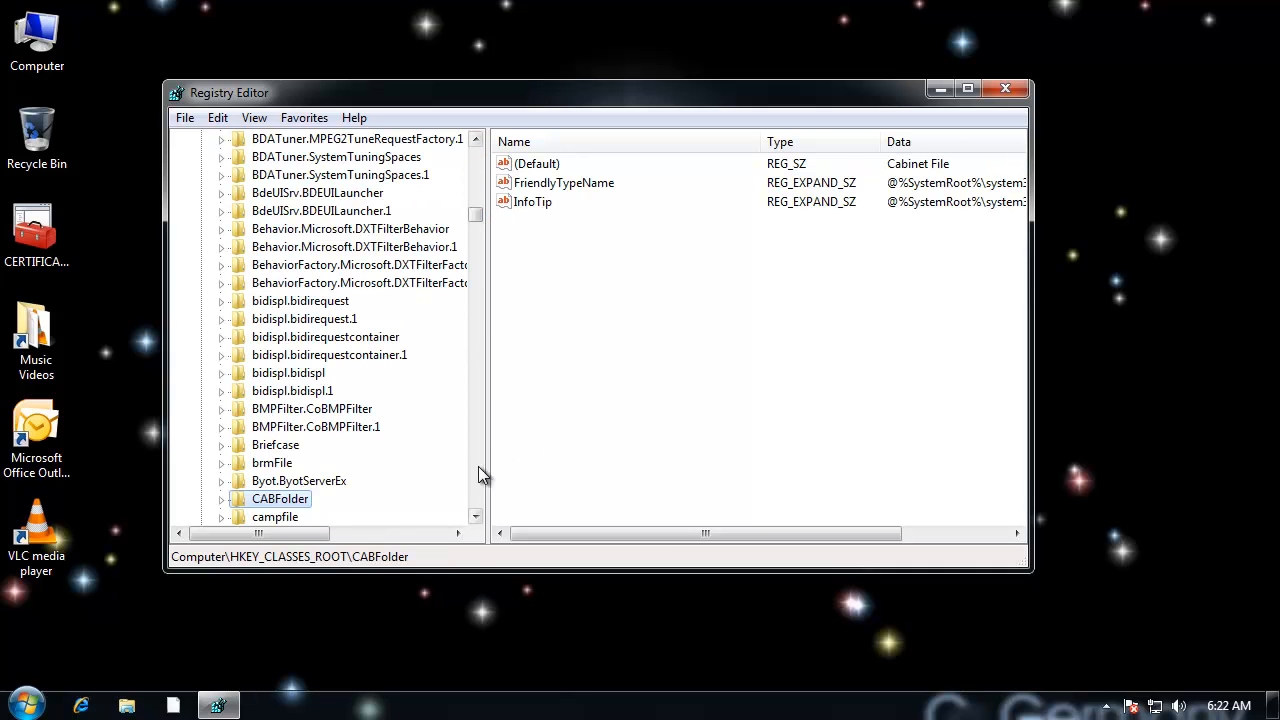
click(476, 515)
drag(476, 517, 476, 517)
click(478, 516)
click(479, 518)
drag(478, 520, 478, 520)
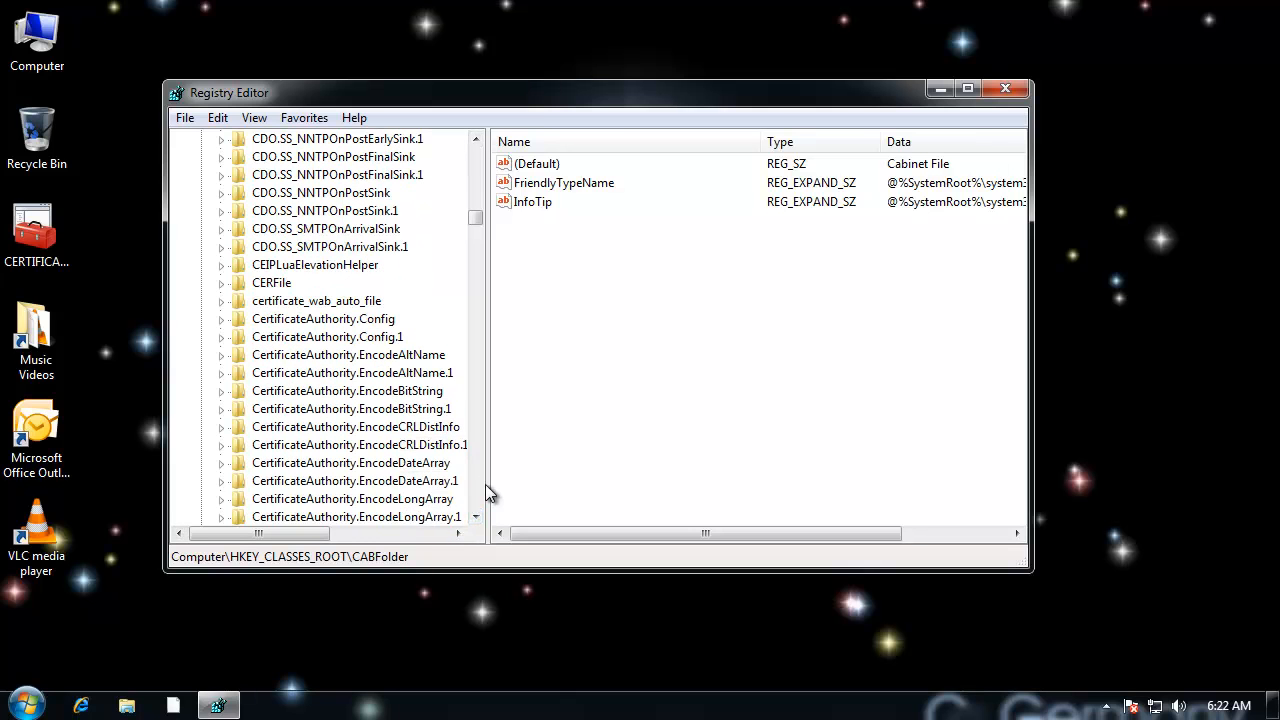
click(473, 490)
click(473, 490)
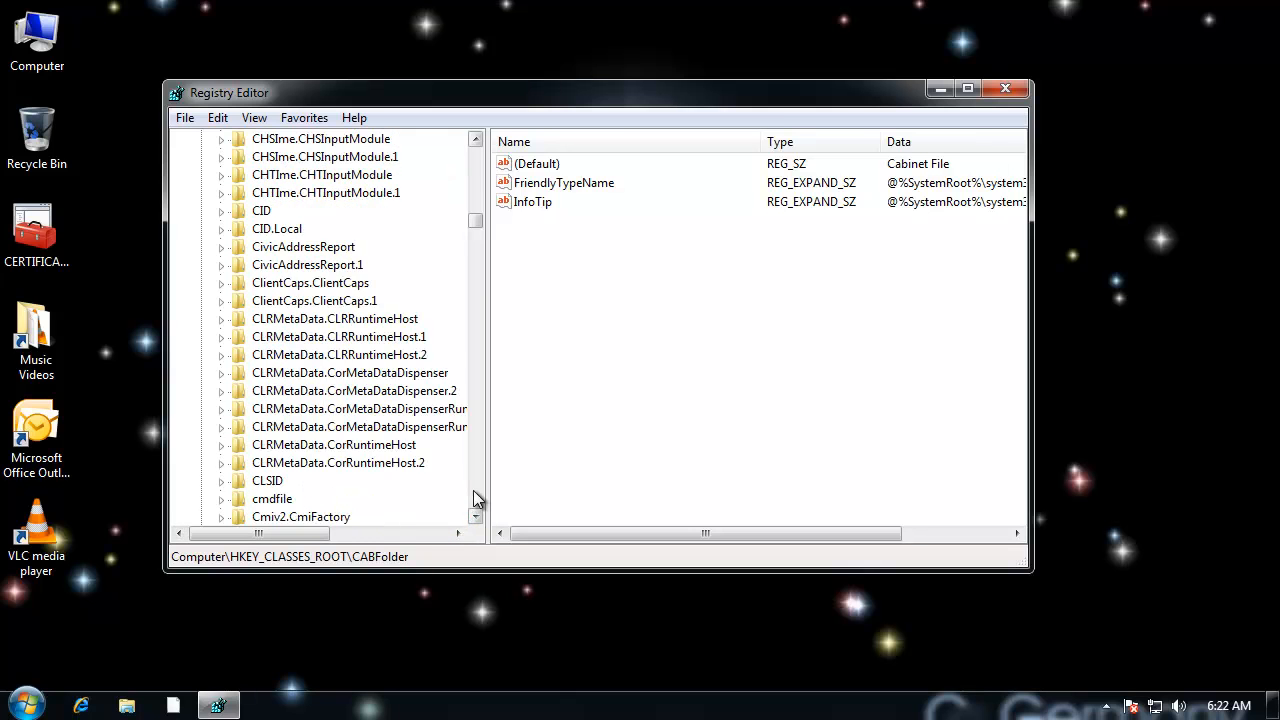
click(272, 484)
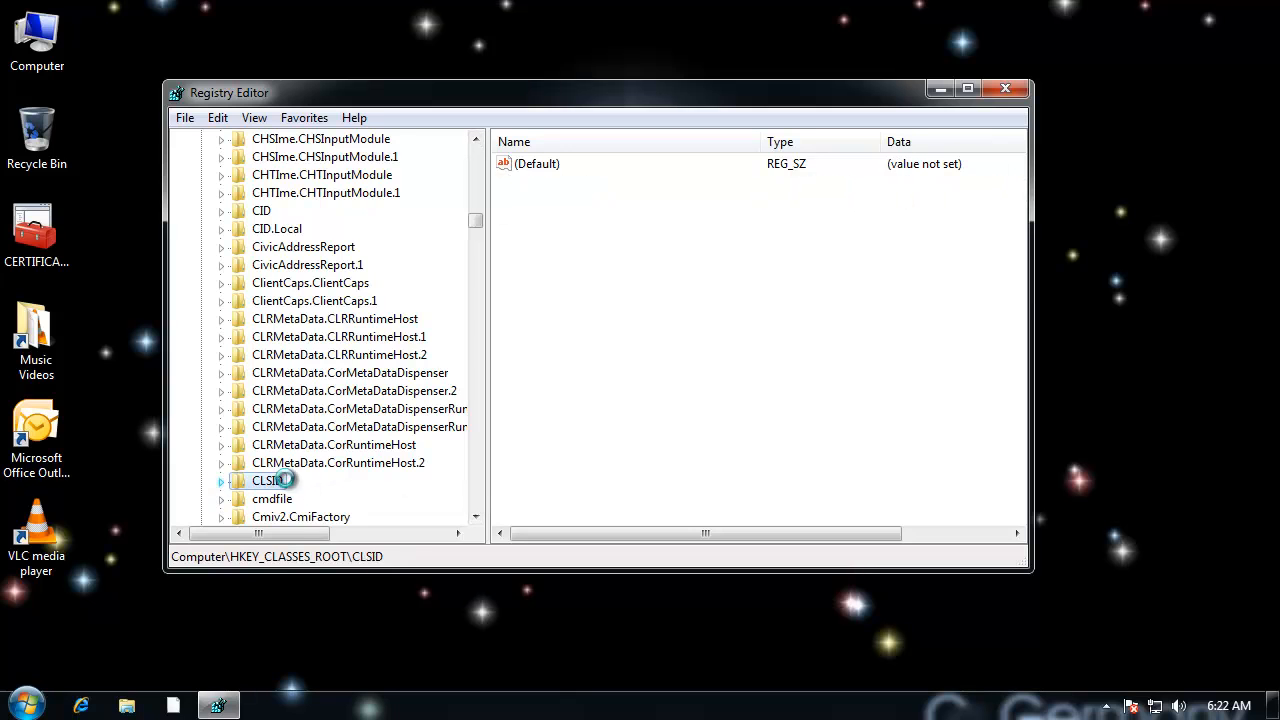
double_click(276, 481)
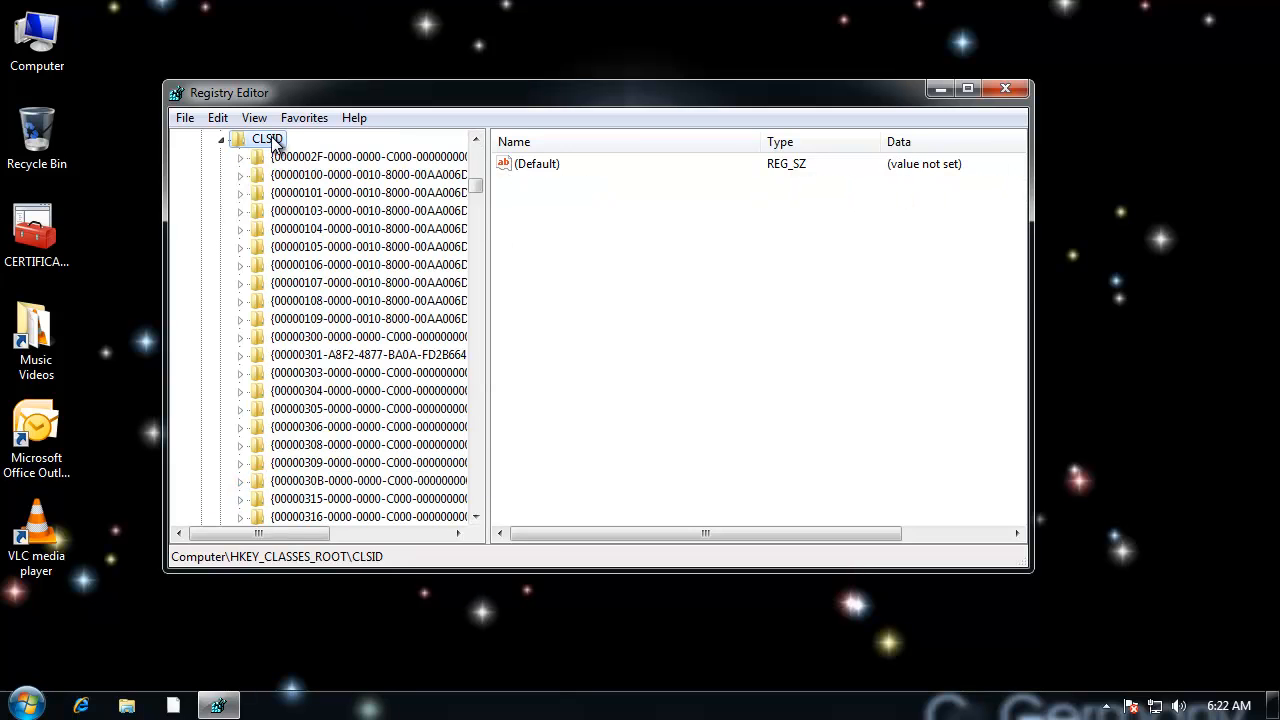
drag(488, 243, 590, 243)
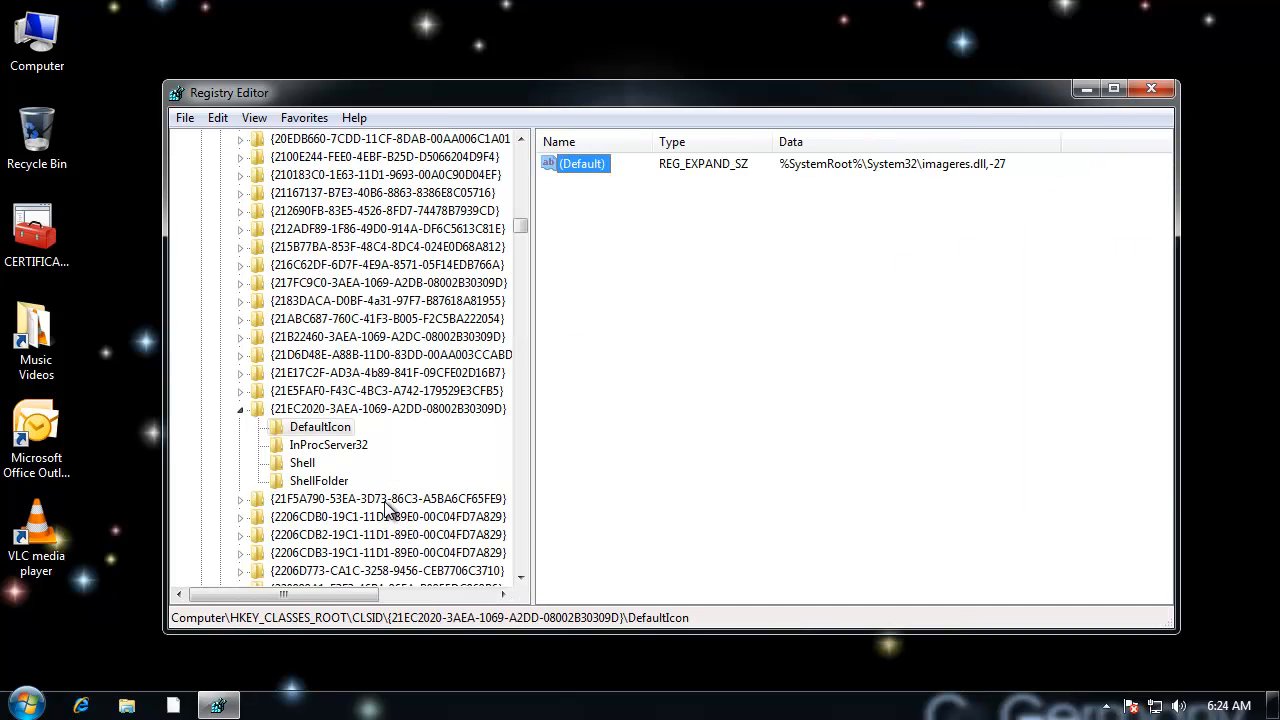
Step: Examine the subkeys of the CLSID entries around {21EC2020-3AEA-1069-A2DD-08002B30309D} for a DefaultIcon key
click(388, 503)
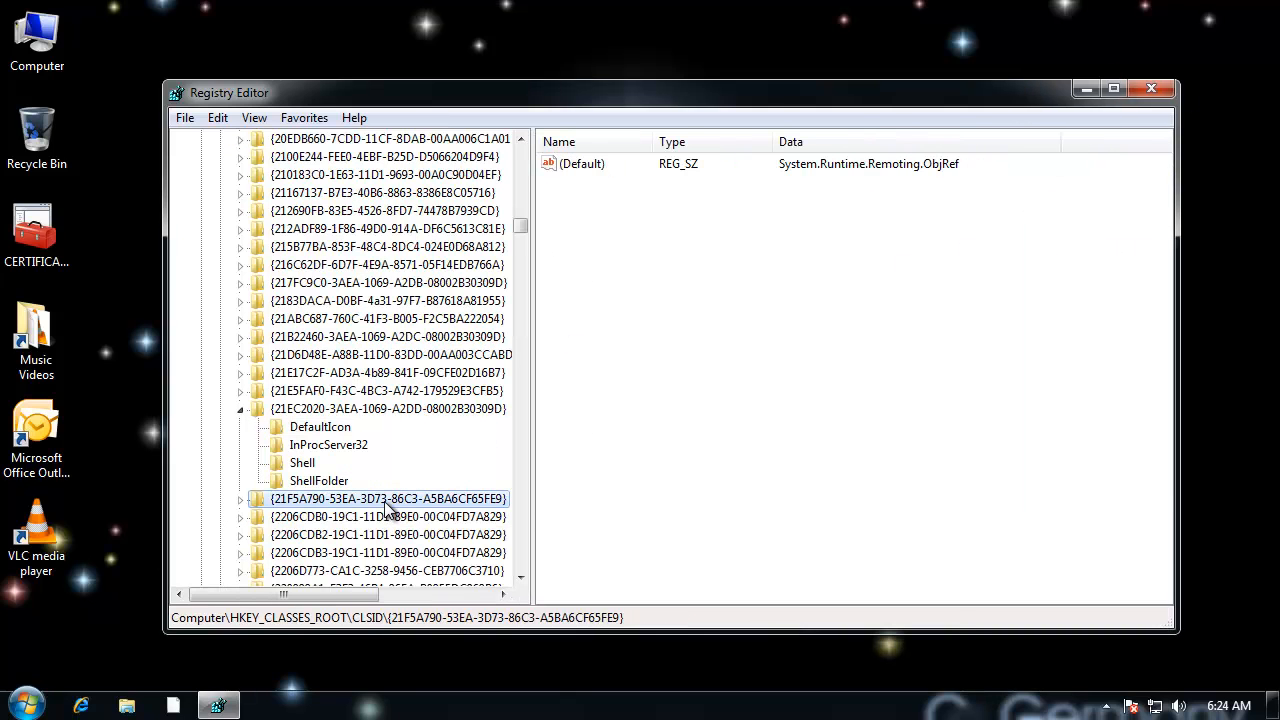
click(241, 499)
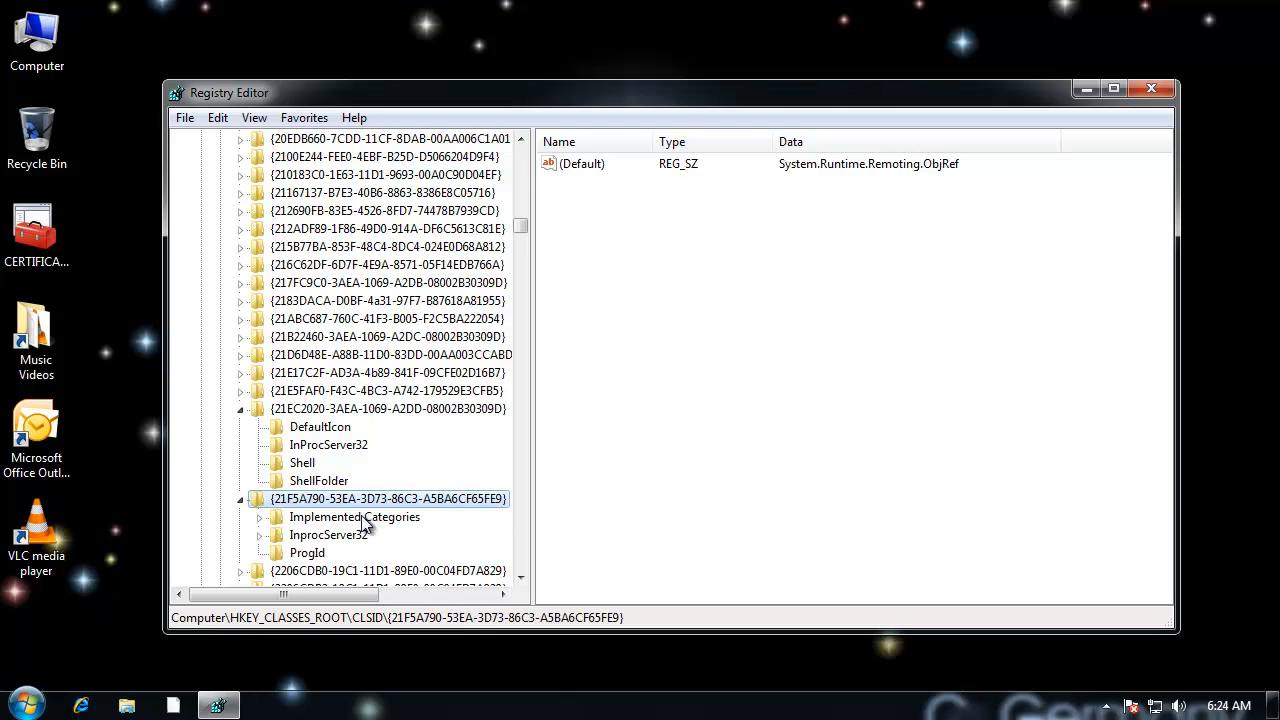
click(238, 498)
click(356, 390)
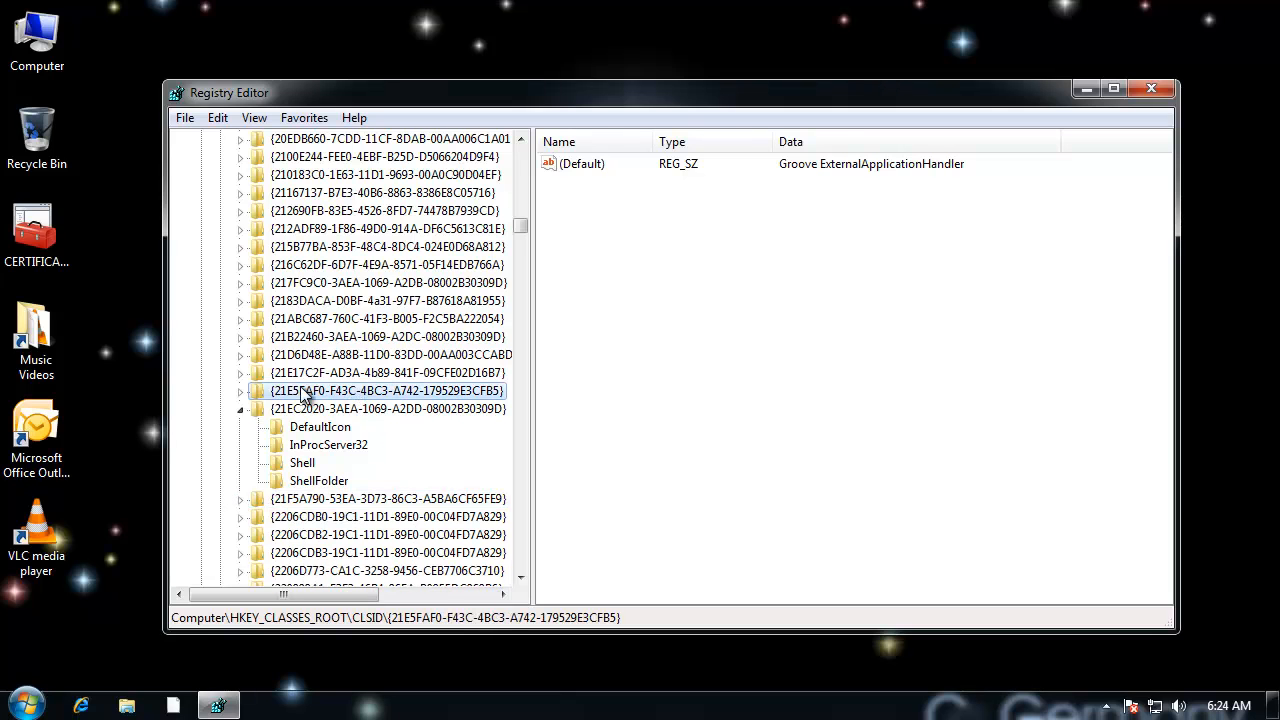
click(243, 391)
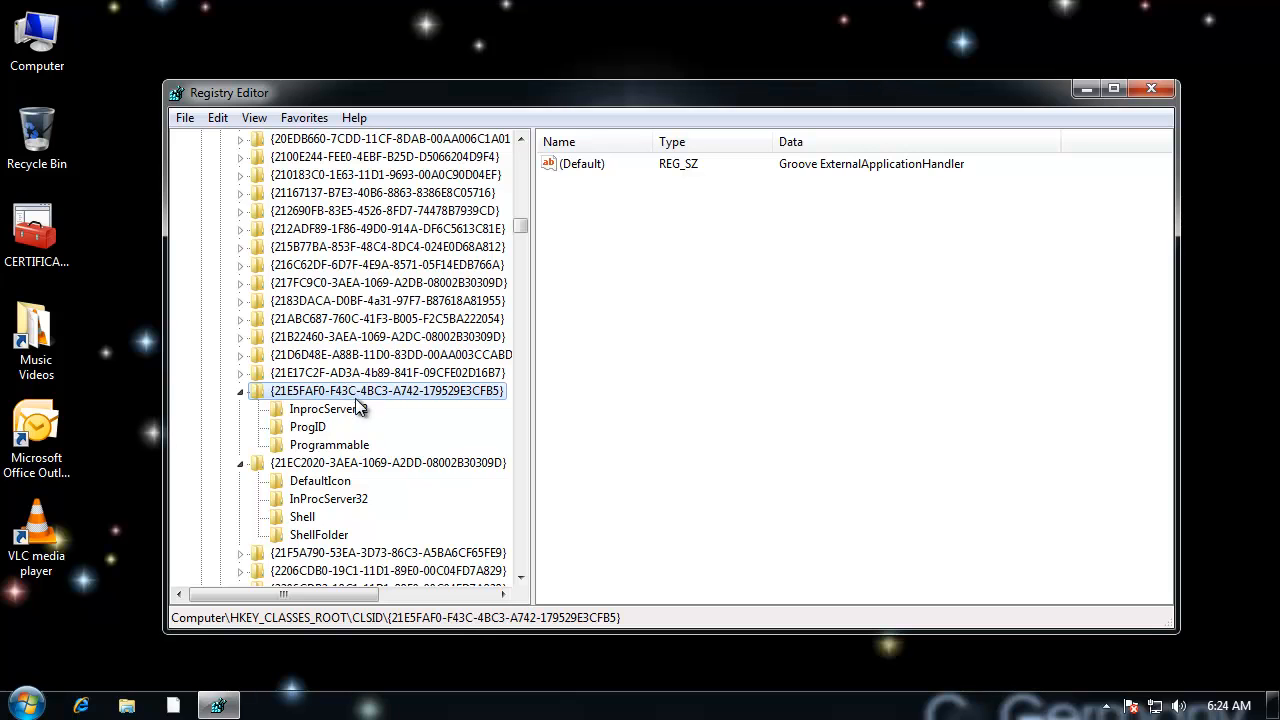
click(240, 391)
click(330, 373)
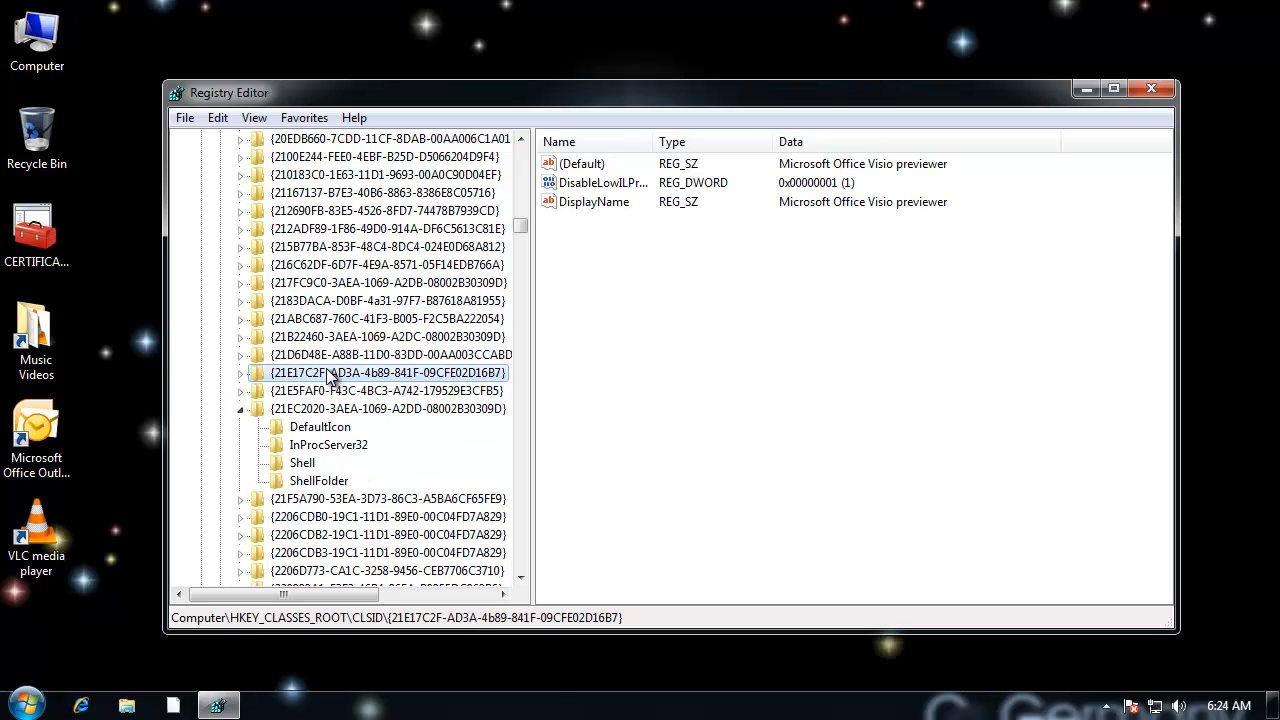
click(345, 358)
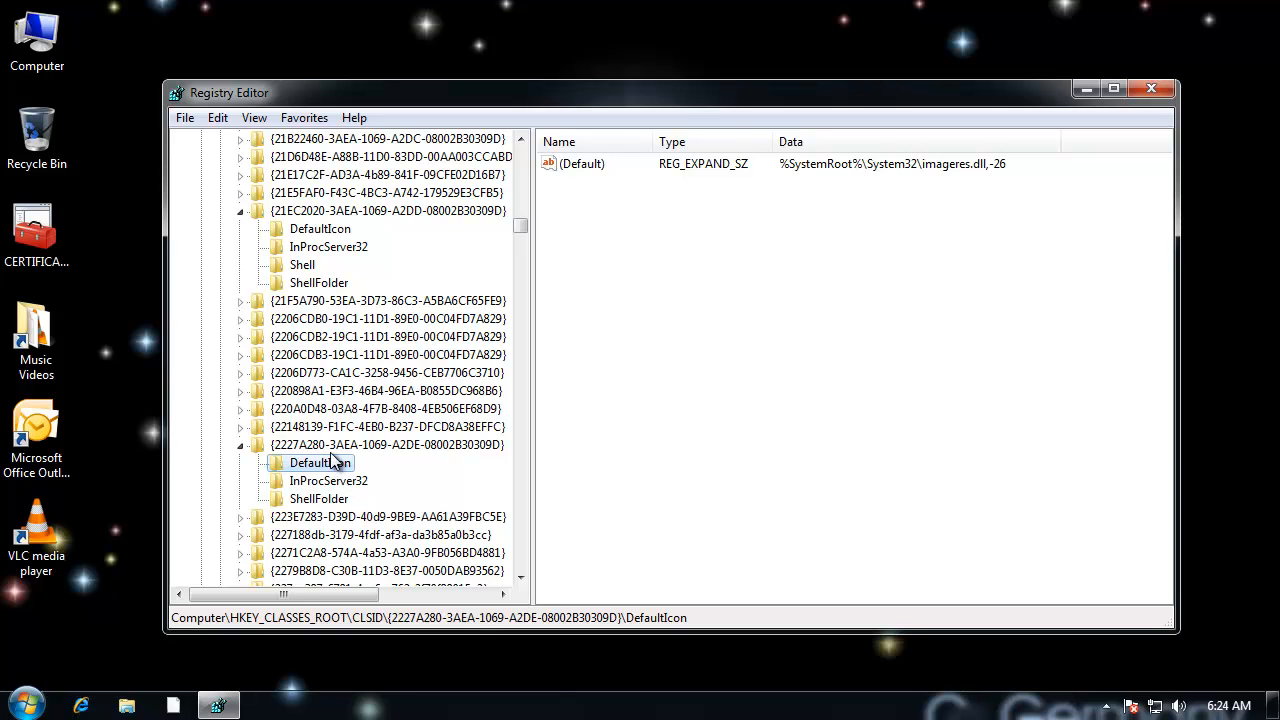
Step: View the (Default) value data of the DefaultIcon key under {2227A280-3AEA-1069-A2DE-08002B30309D}, and cancel without editing it
key(Left)
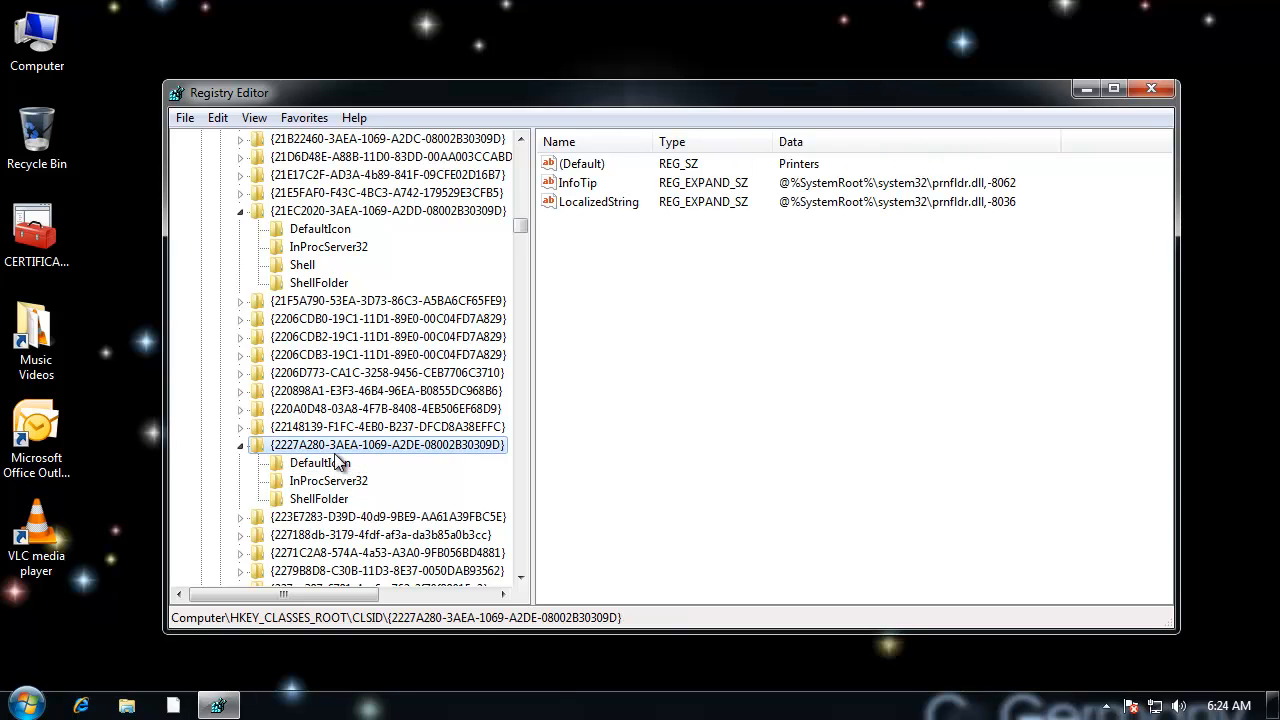
click(338, 467)
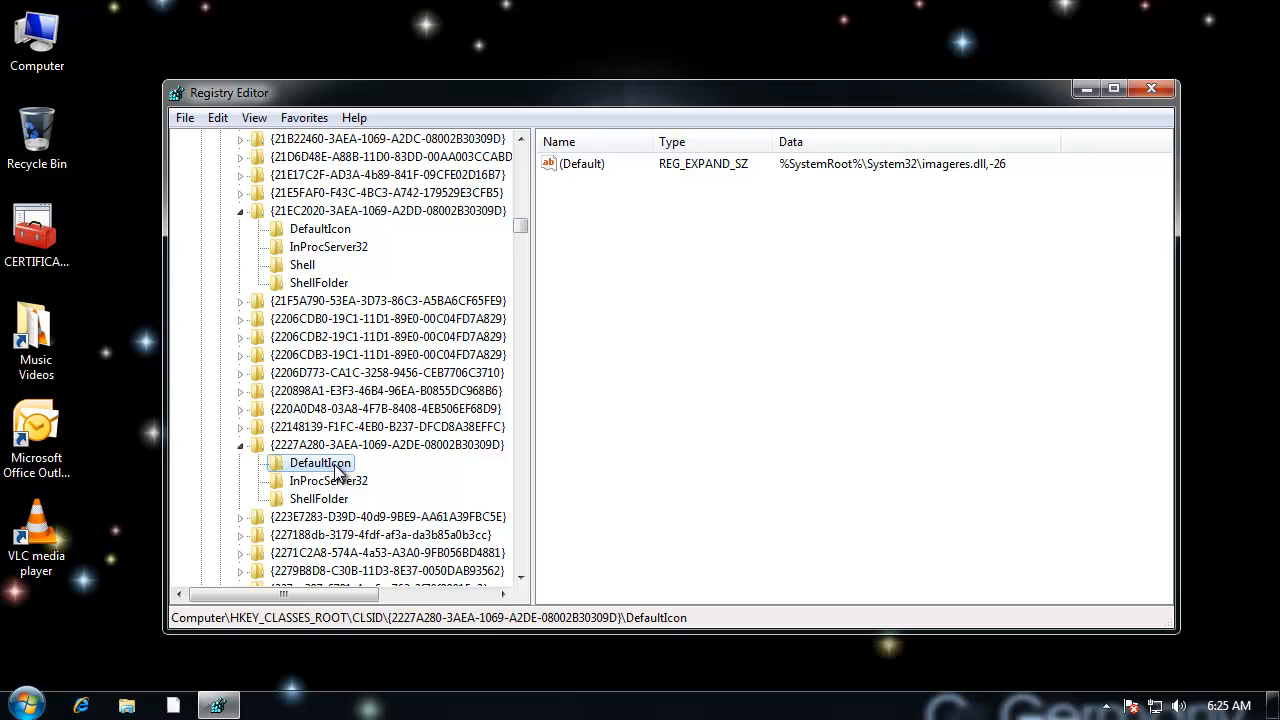
double_click(583, 166)
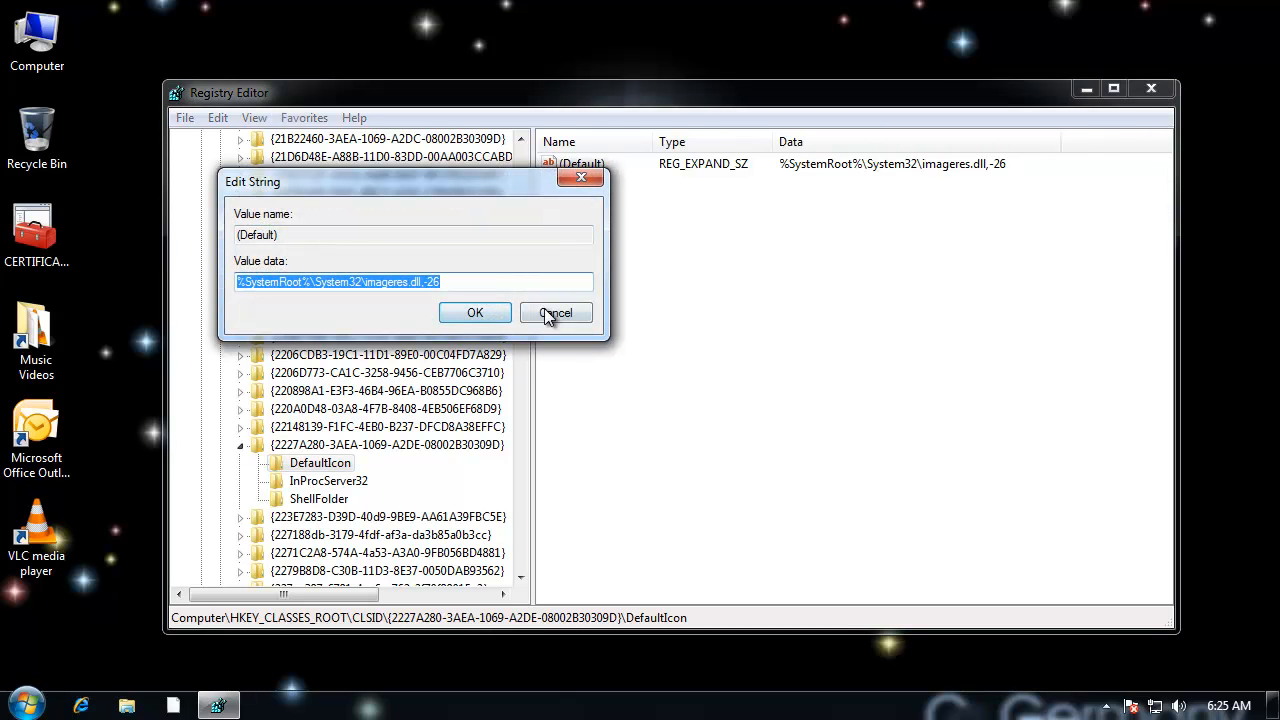
drag(463, 207, 735, 233)
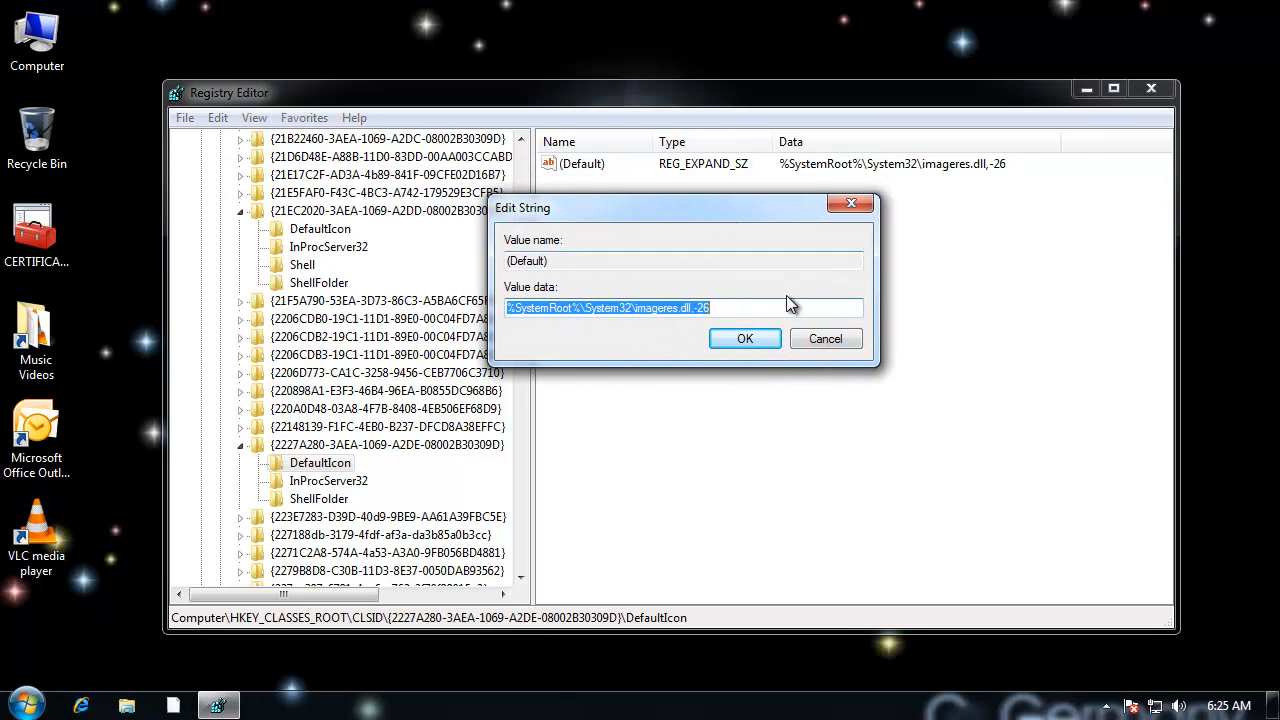
click(826, 339)
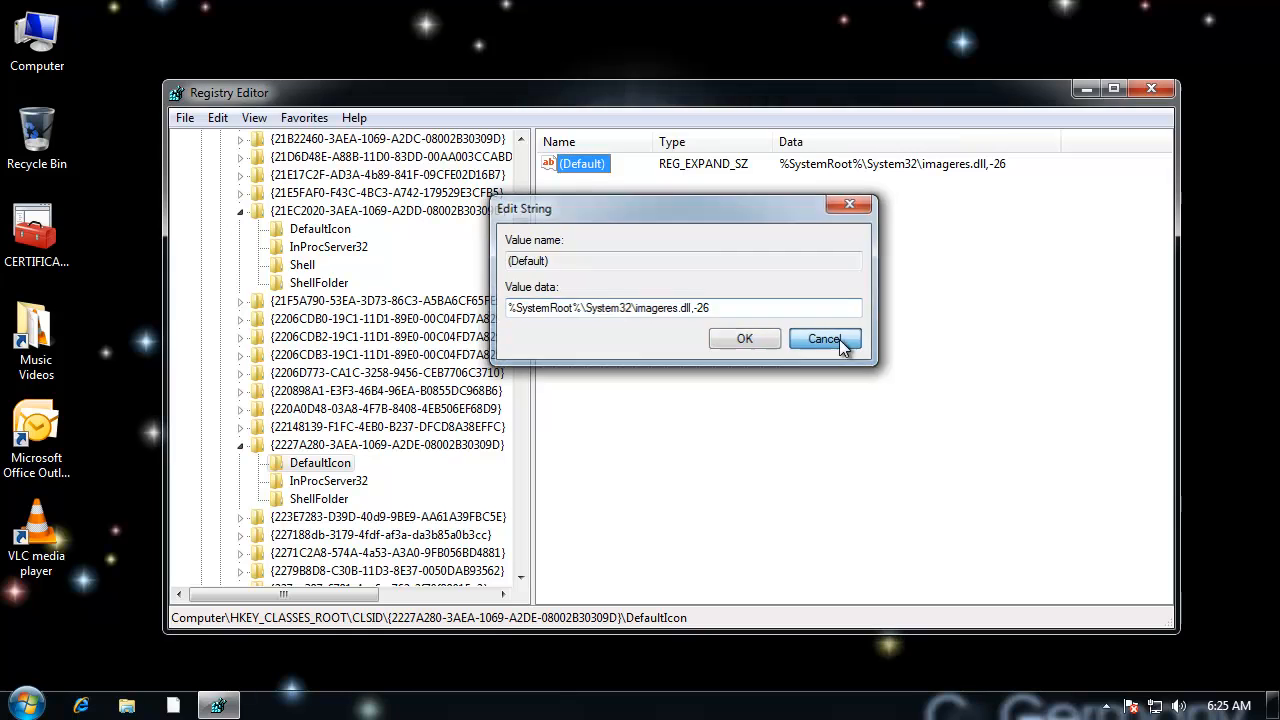
Step: Open the C:\BANANA\sailormoon folder from Computer and copy its full path
double_click(37, 38)
double_click(385, 190)
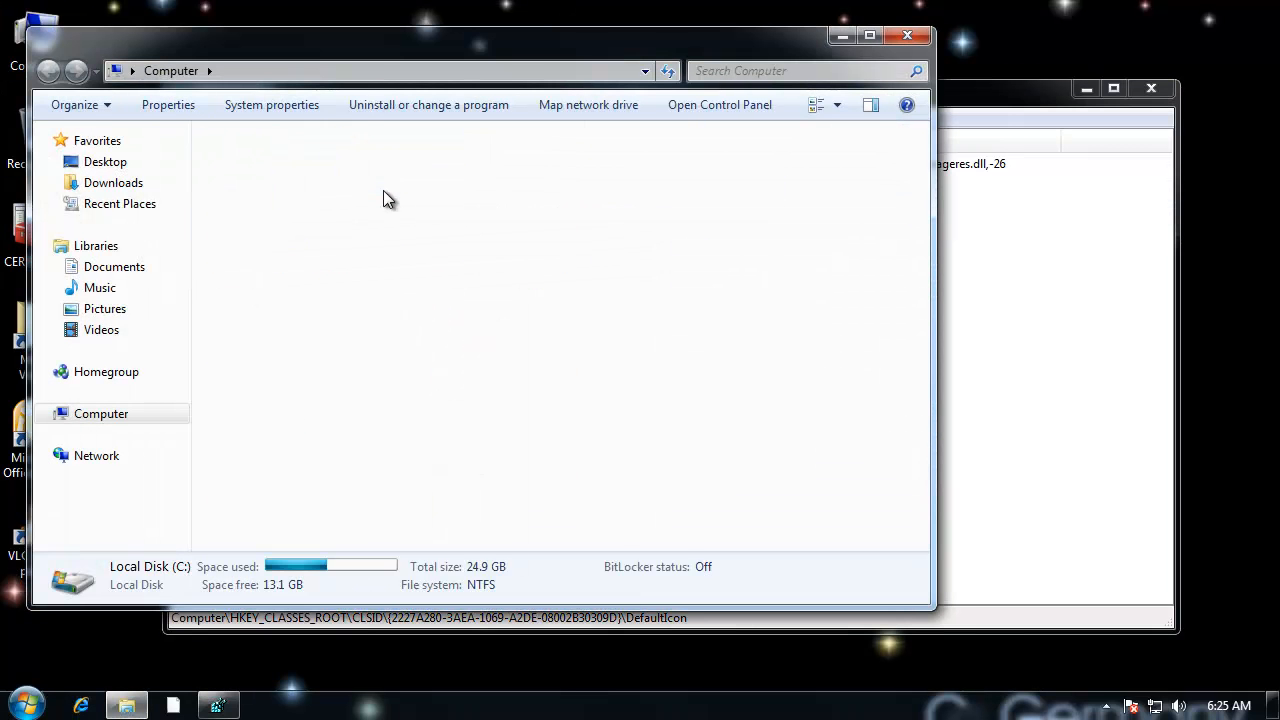
double_click(268, 204)
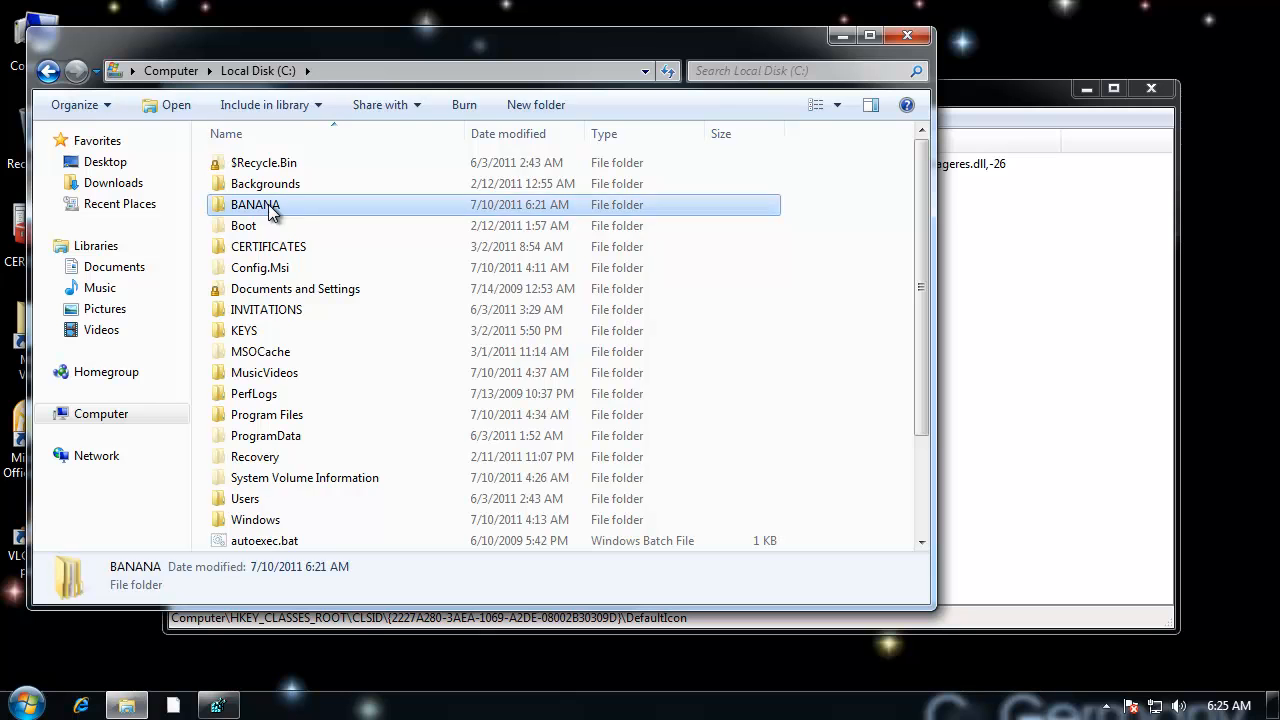
double_click(268, 163)
click(478, 71)
right_click(478, 72)
click(523, 134)
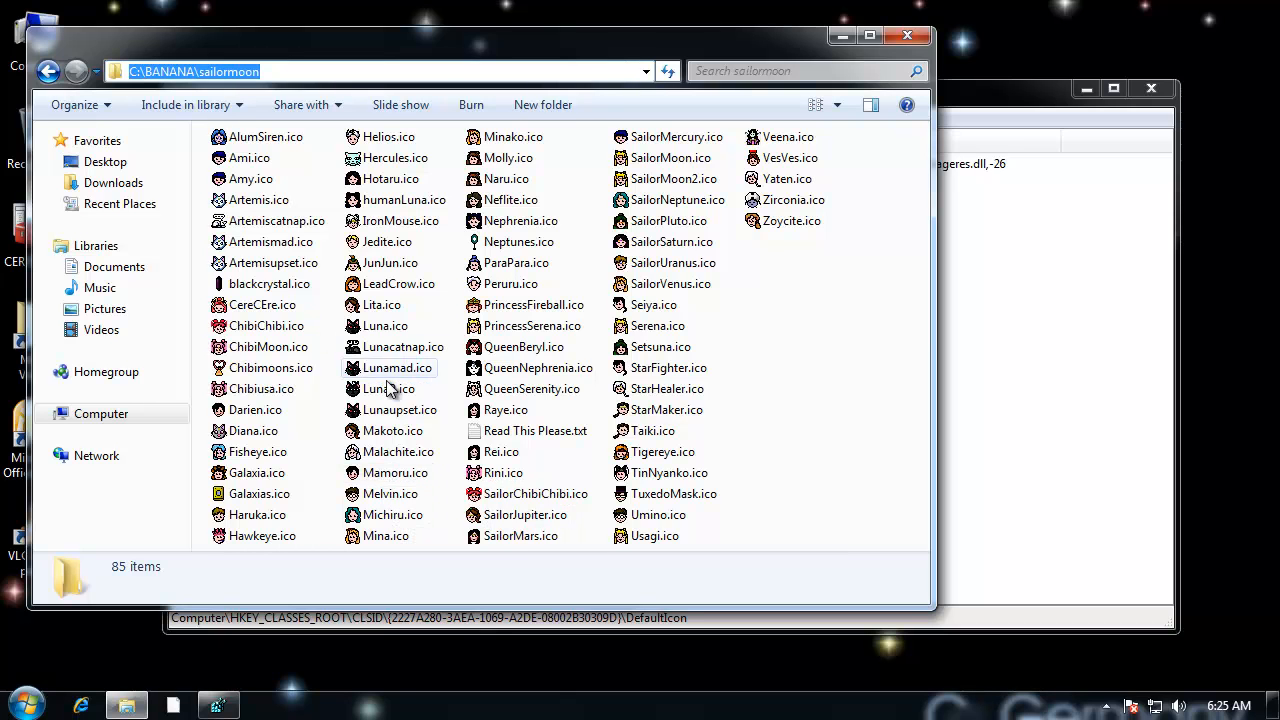
Step: Rename ChibiMoon.ico in the sailormoon folder as Moon.ico
click(296, 352)
right_click(296, 352)
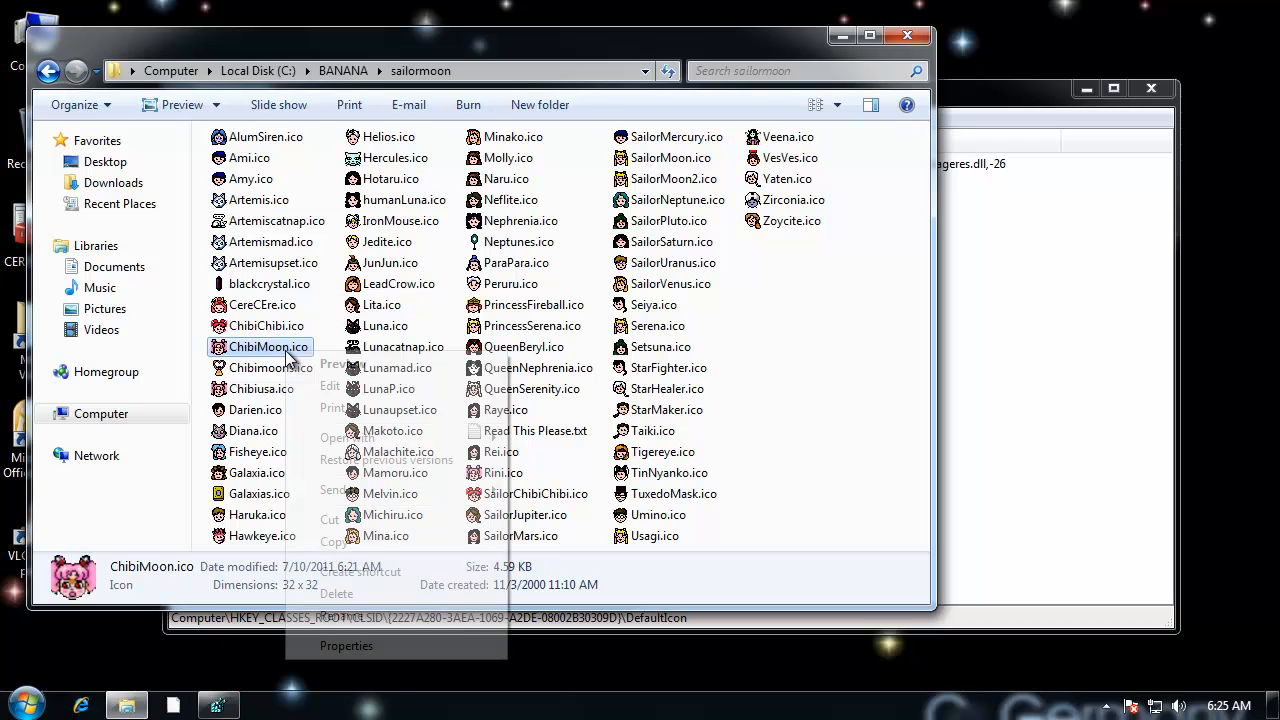
click(366, 620)
click(256, 346)
key(BackSpace)
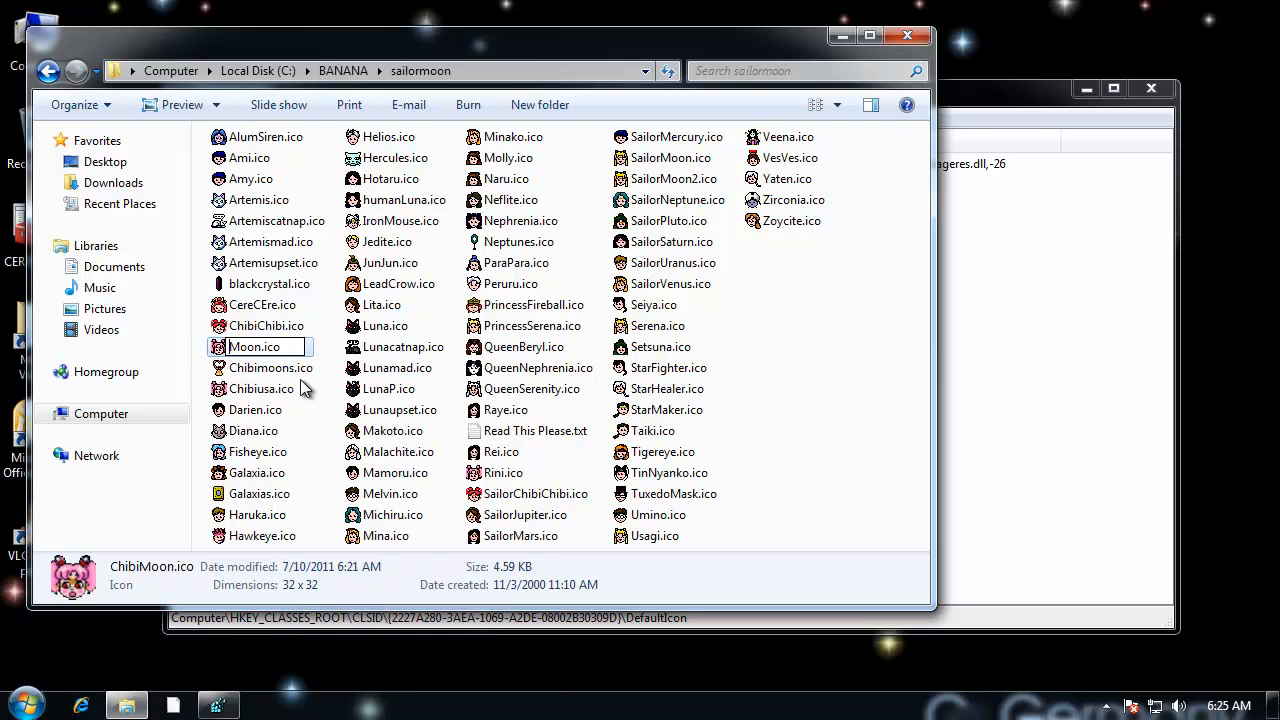
key(Return)
click(325, 400)
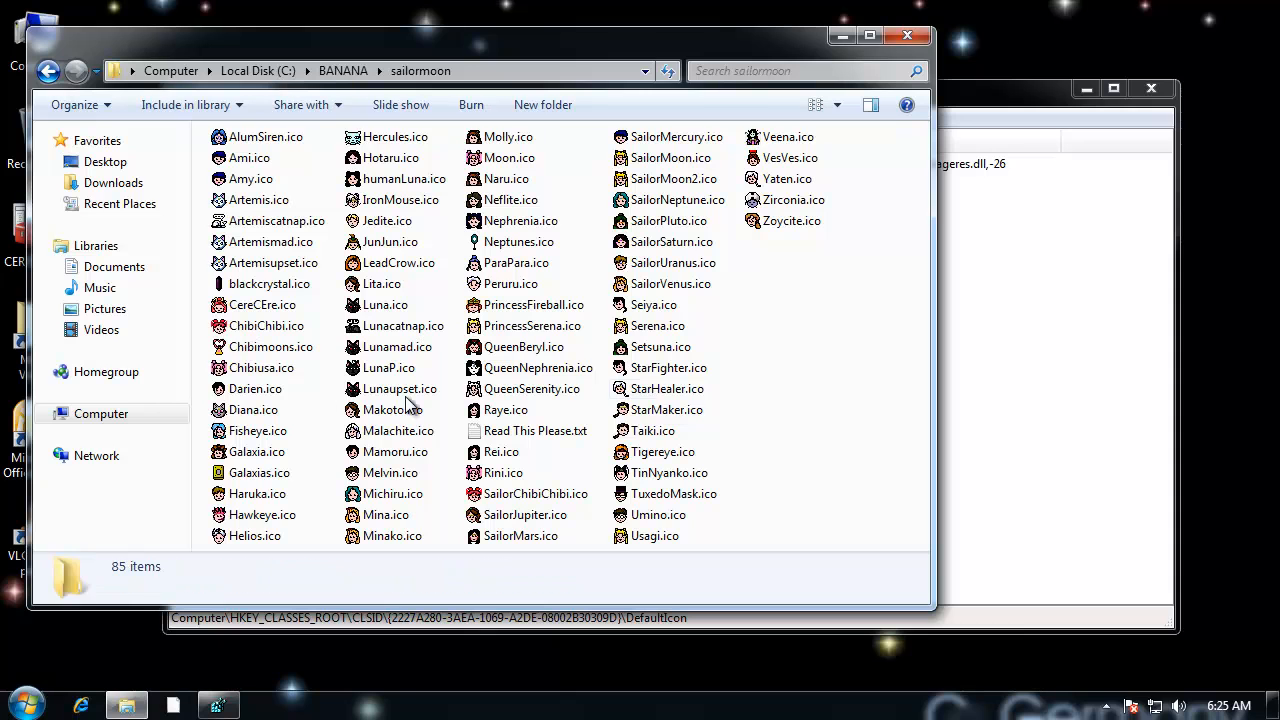
Step: Find the renamed Moon.ico in the sailormoon folder, and close the folder window
click(533, 392)
click(510, 474)
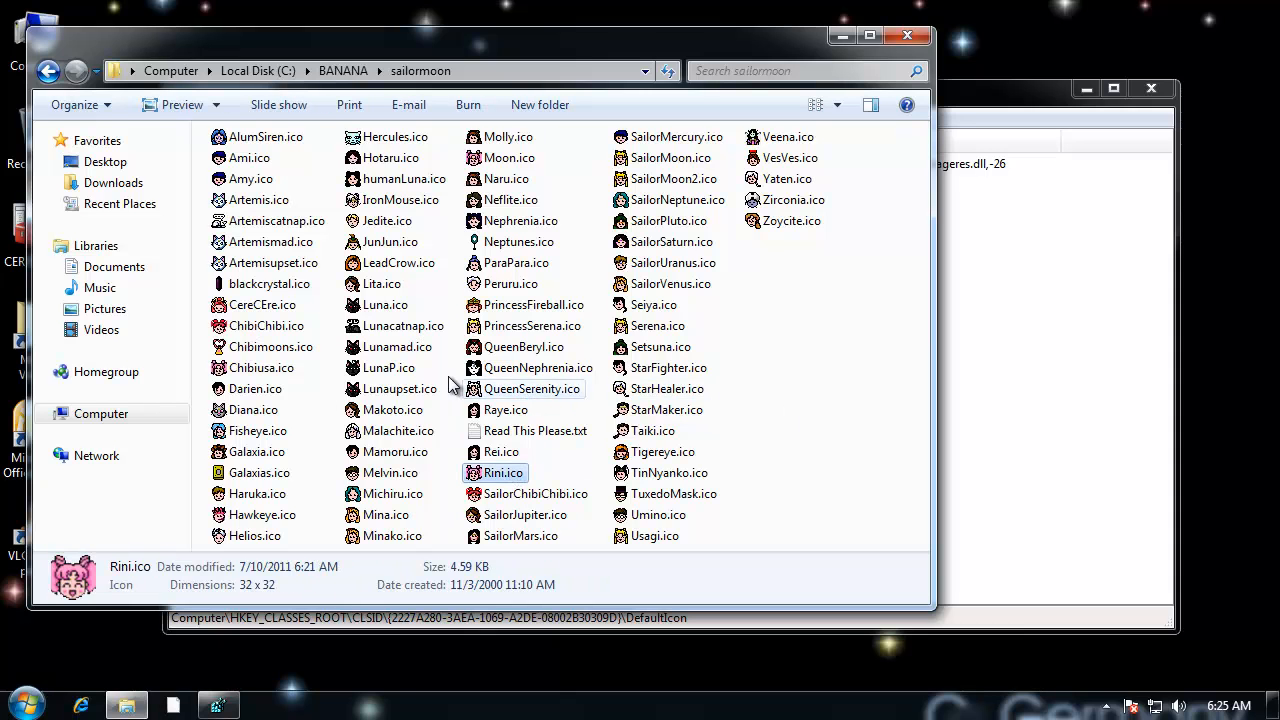
click(410, 352)
key(Down)
key(Down)
key(Down)
key(Down)
key(Down)
key(Down)
key(Down)
key(Down)
key(Down)
key(Down)
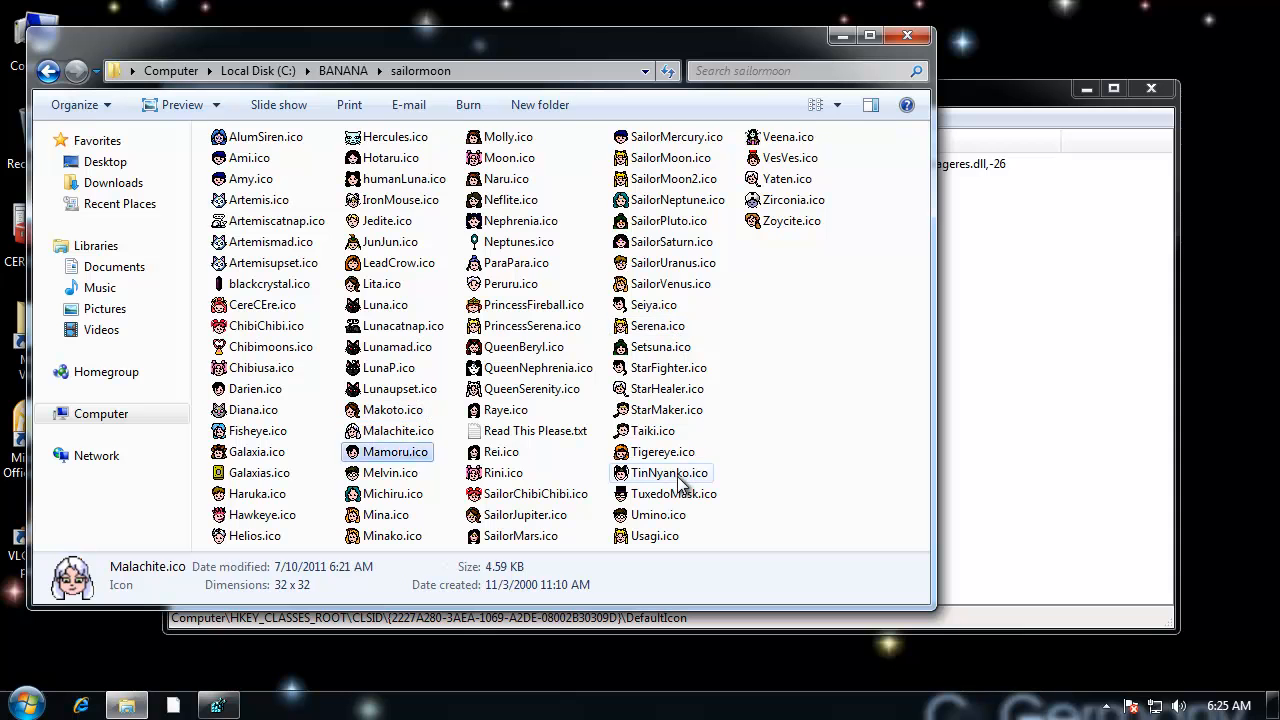
key(Down)
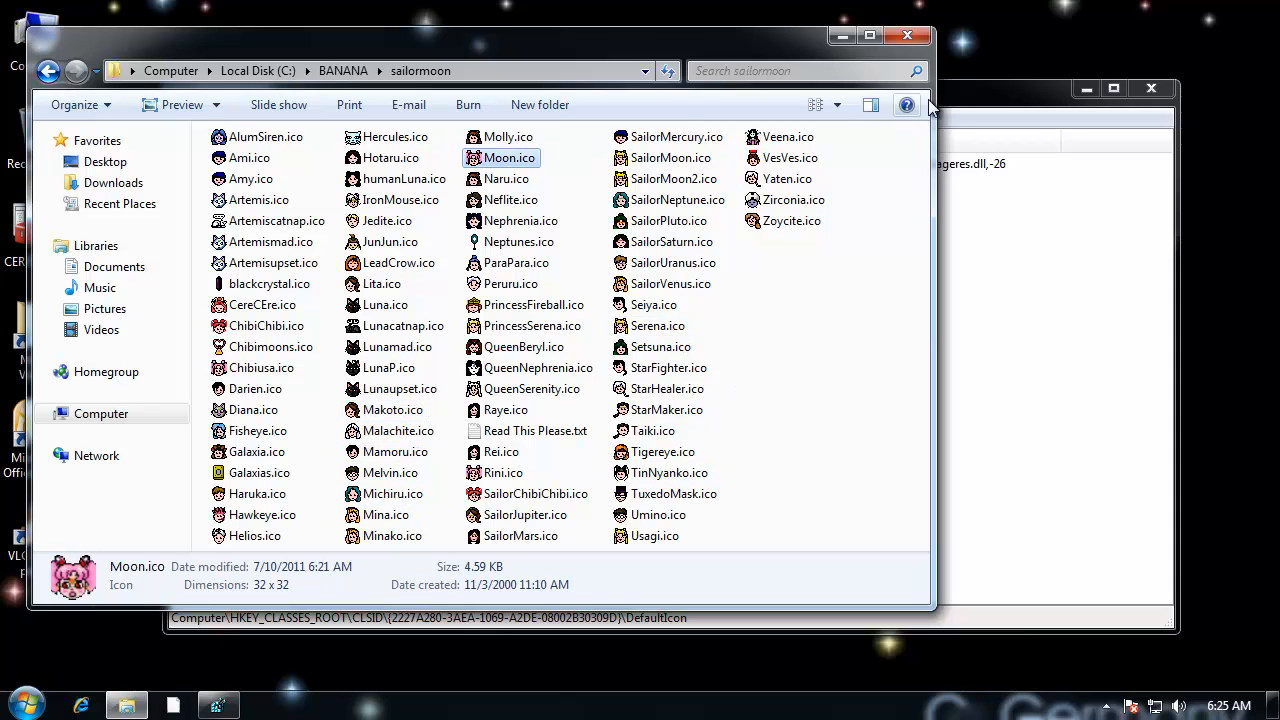
click(906, 37)
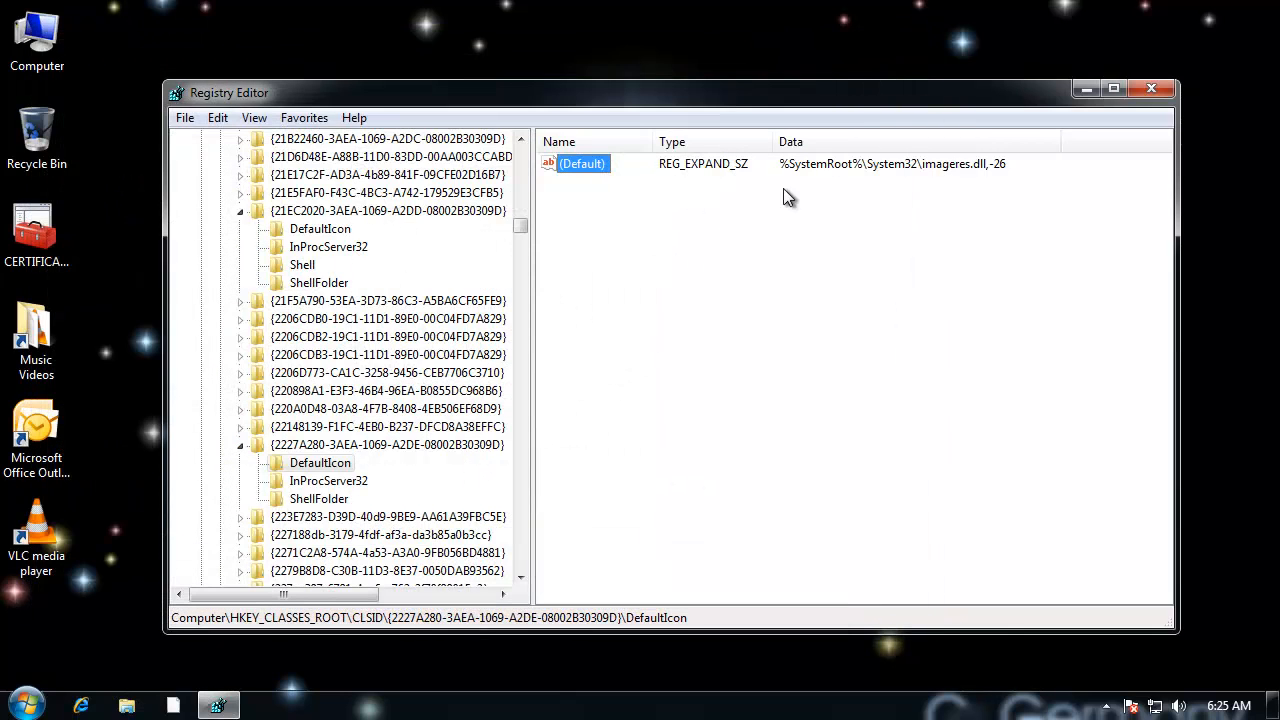
Step: Try to set the (Default) value of the Printers DefaultIcon key to C:\BANANA\sailormoon\Moon.ico
double_click(591, 163)
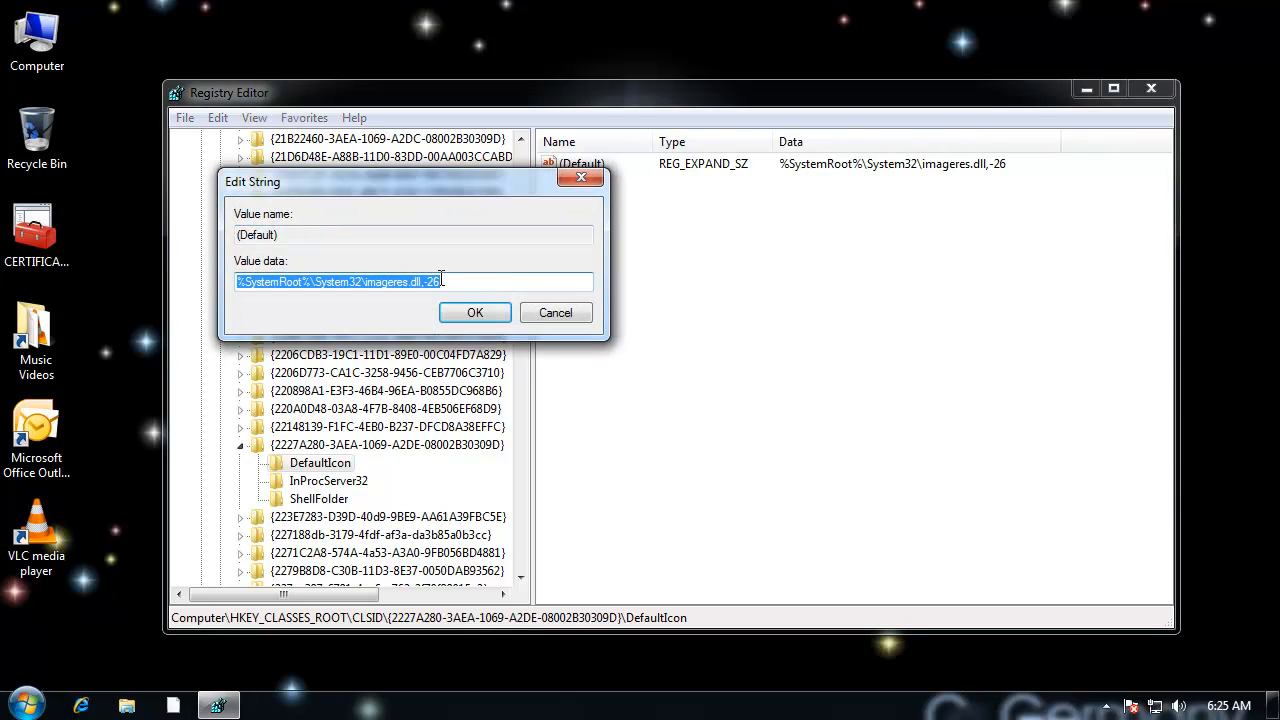
right_click(440, 279)
click(513, 364)
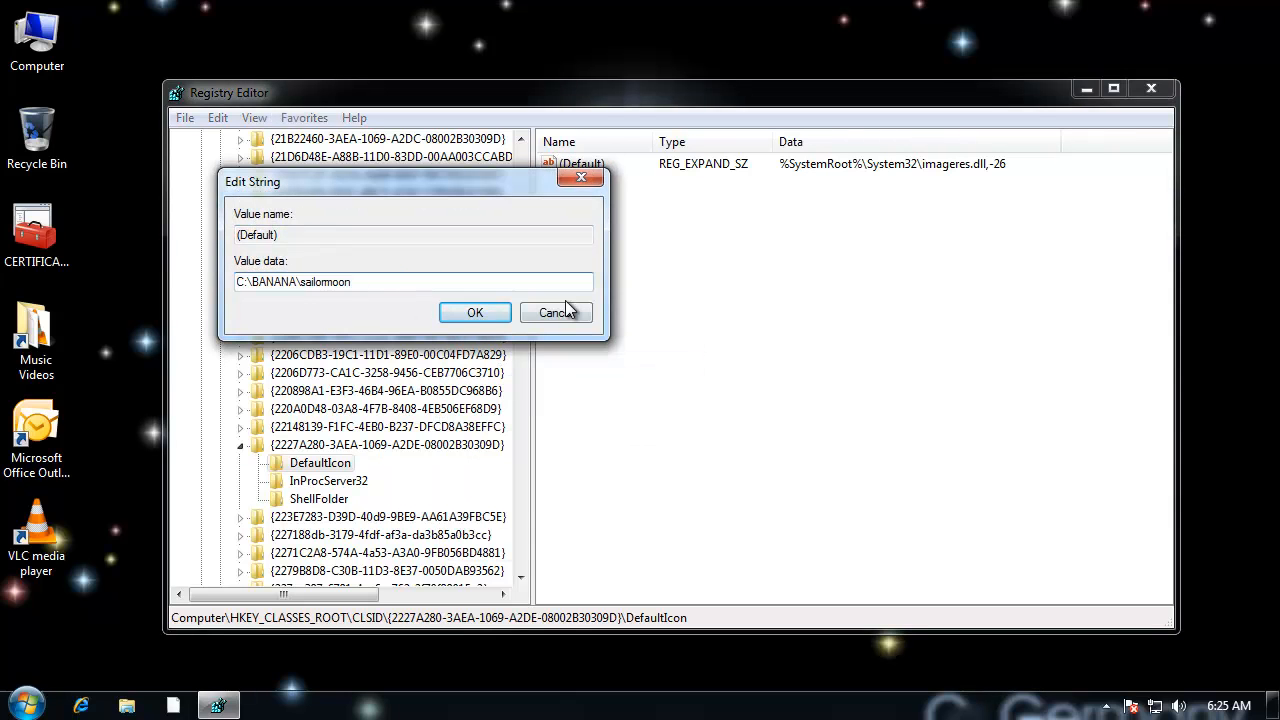
text(\Moon.ico)
click(506, 317)
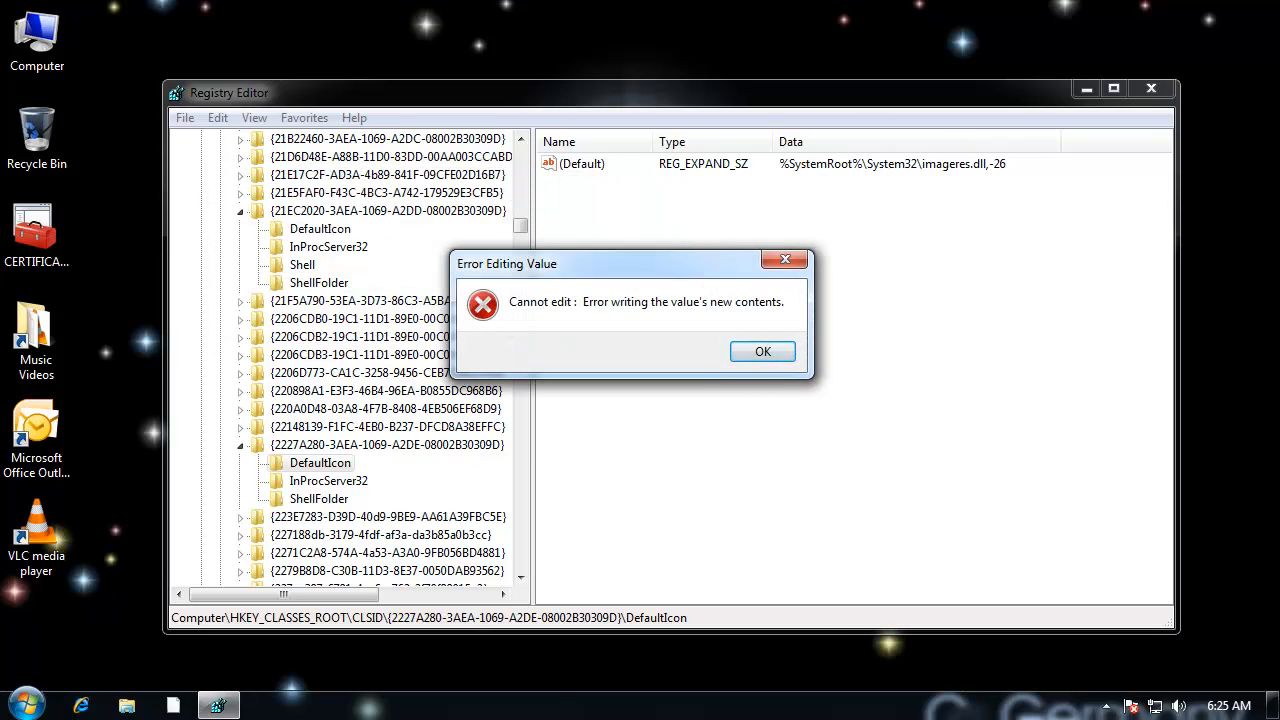
drag(620, 263, 587, 266)
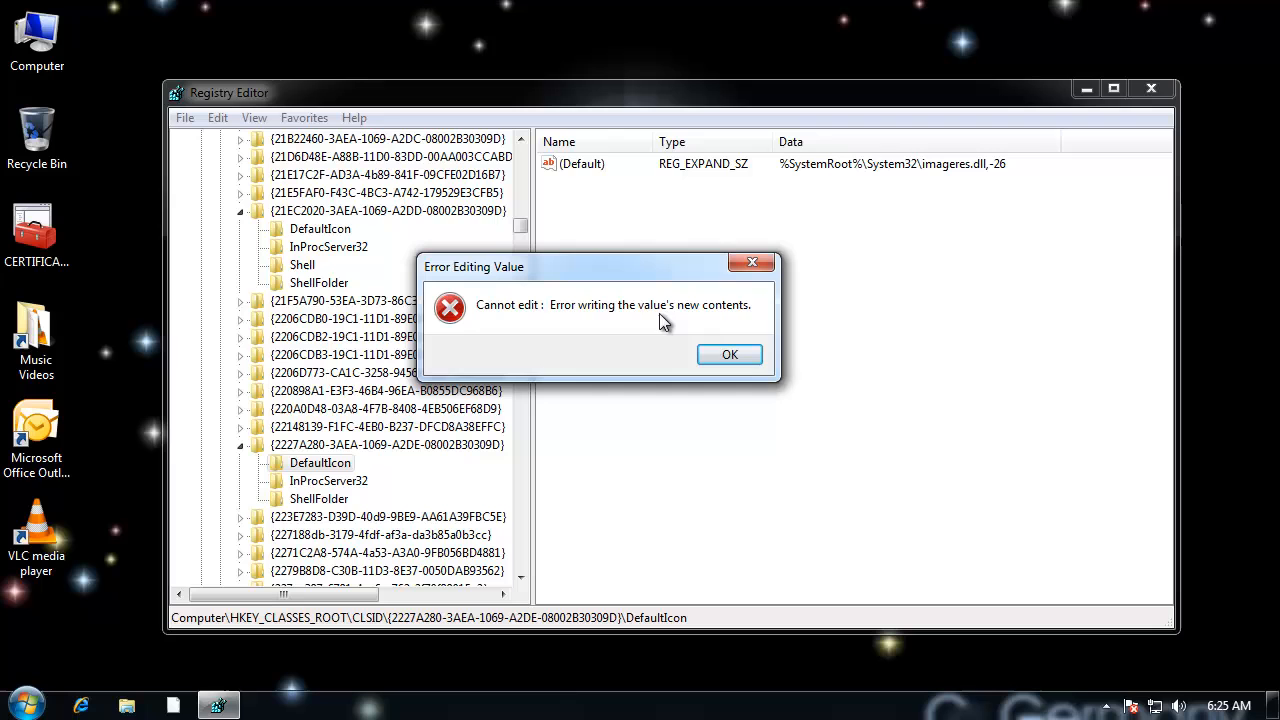
click(735, 356)
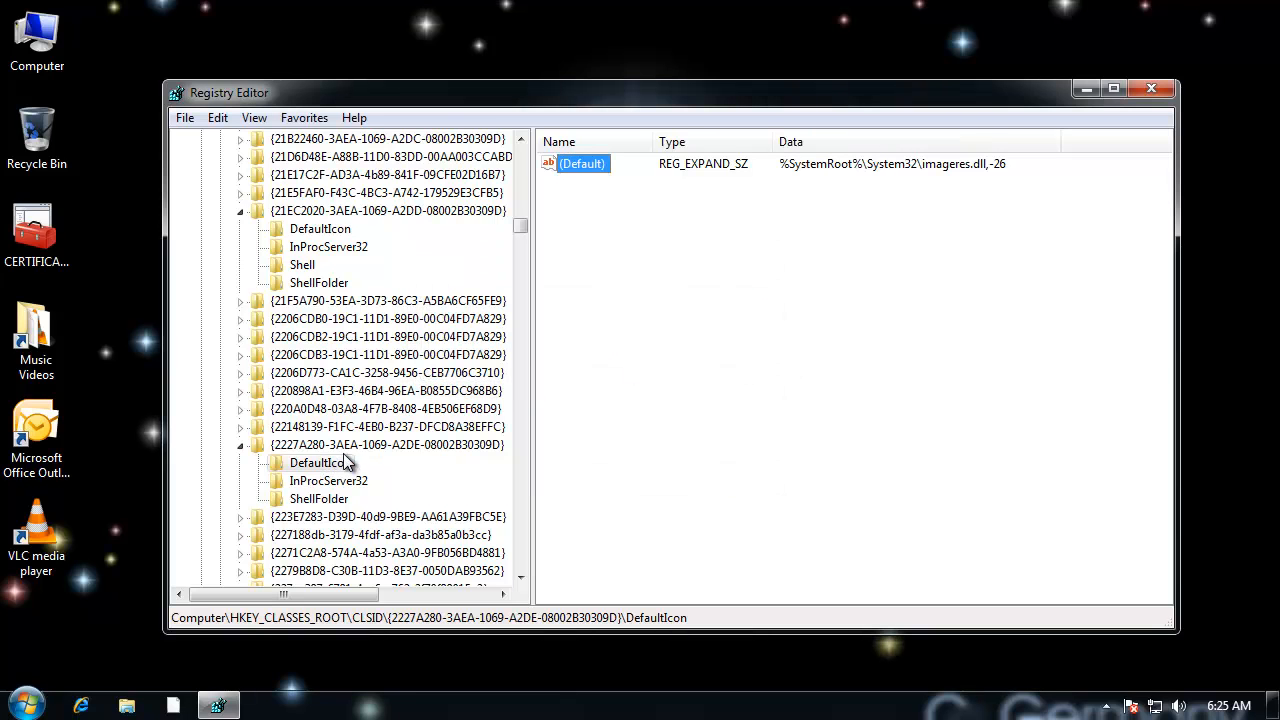
Step: Open the permissions of the {2227A280-3AEA-1069-A2DE-08002B30309D} key and bring up its advanced security settings
click(340, 448)
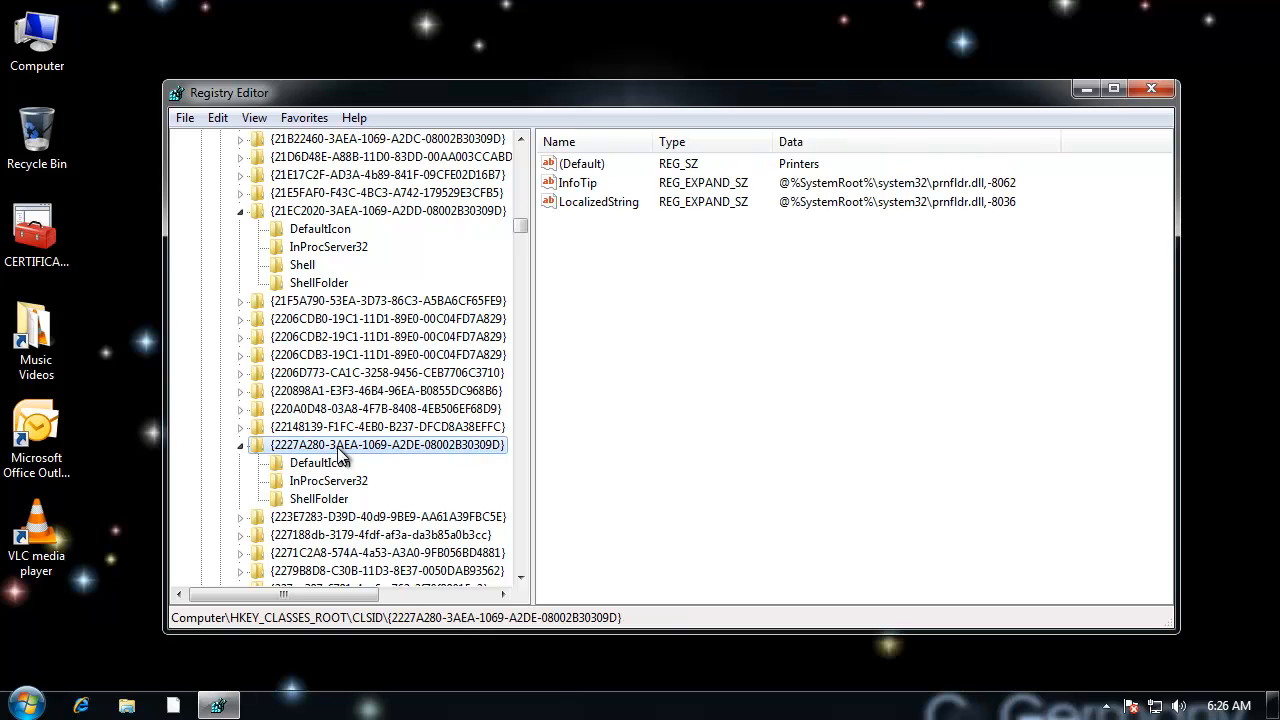
right_click(340, 455)
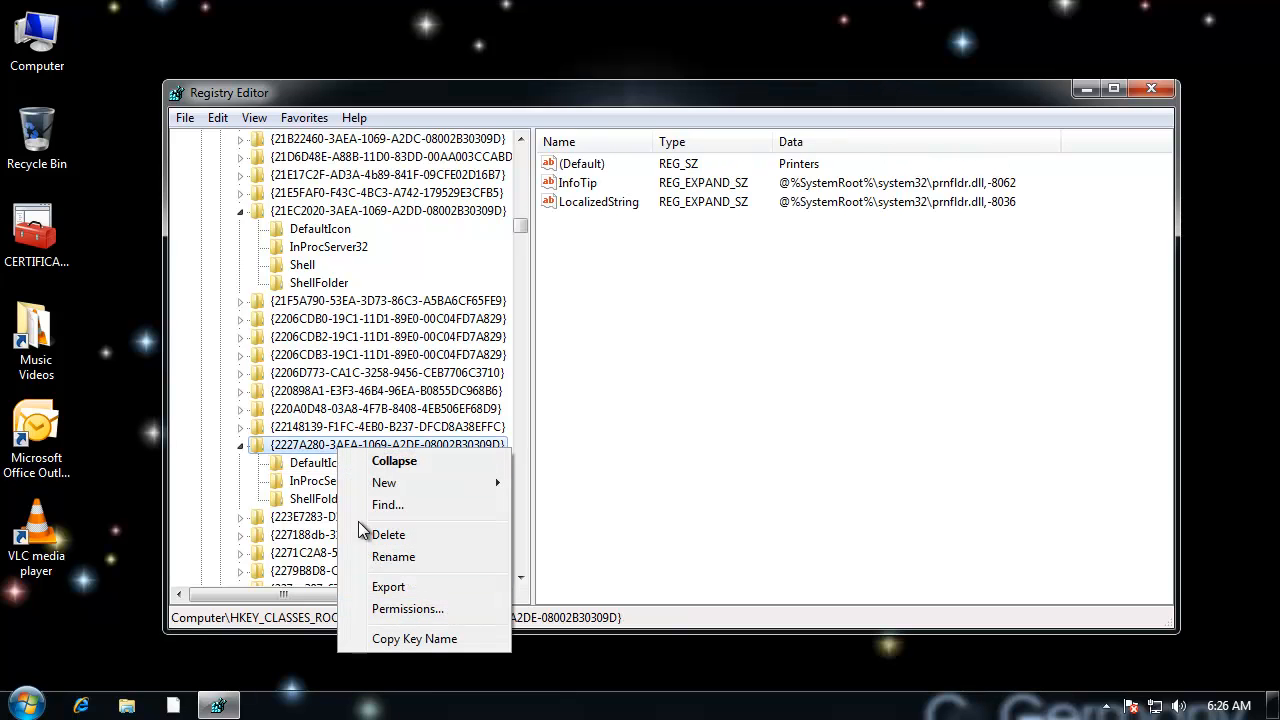
click(301, 447)
right_click(301, 447)
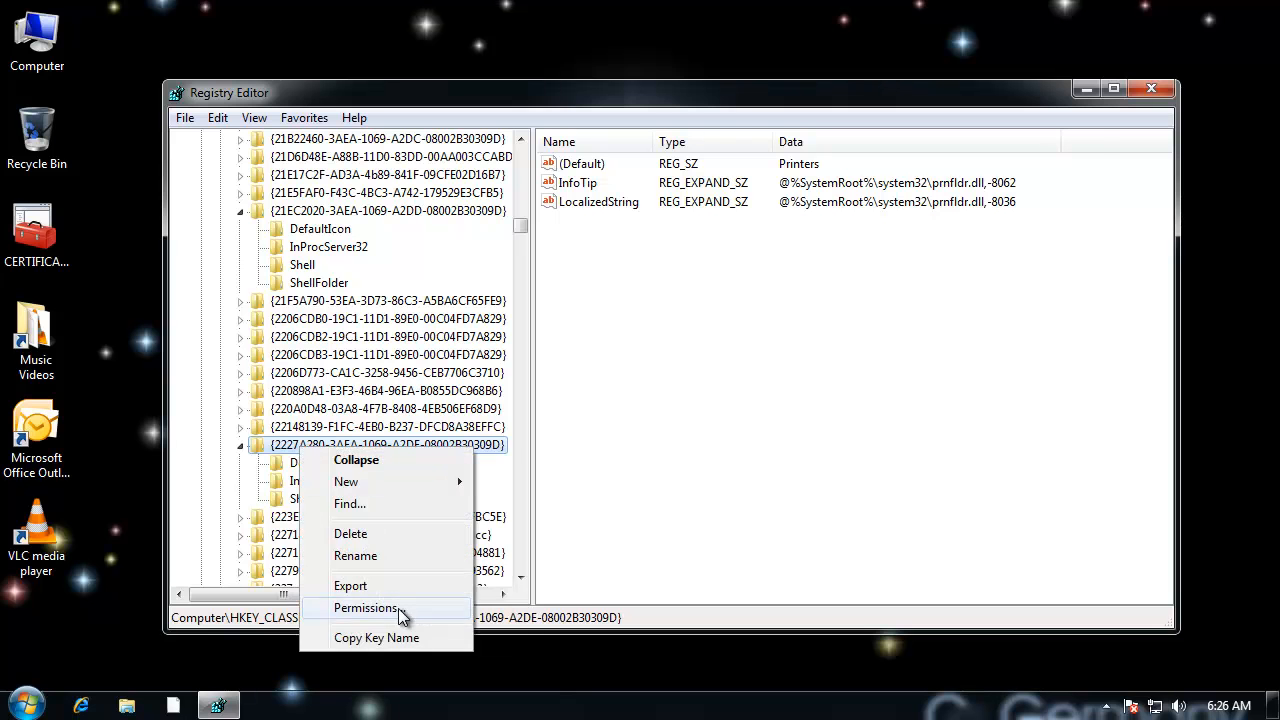
click(366, 608)
drag(354, 161, 565, 125)
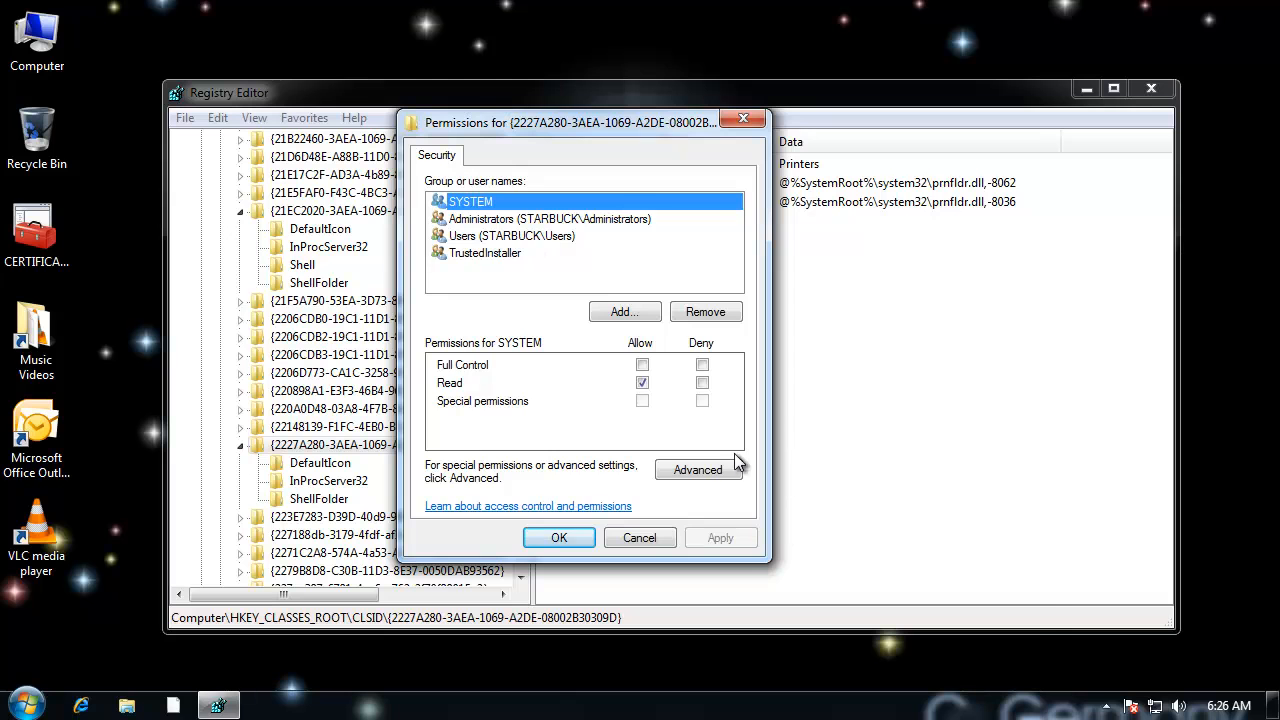
click(708, 474)
drag(594, 200, 567, 167)
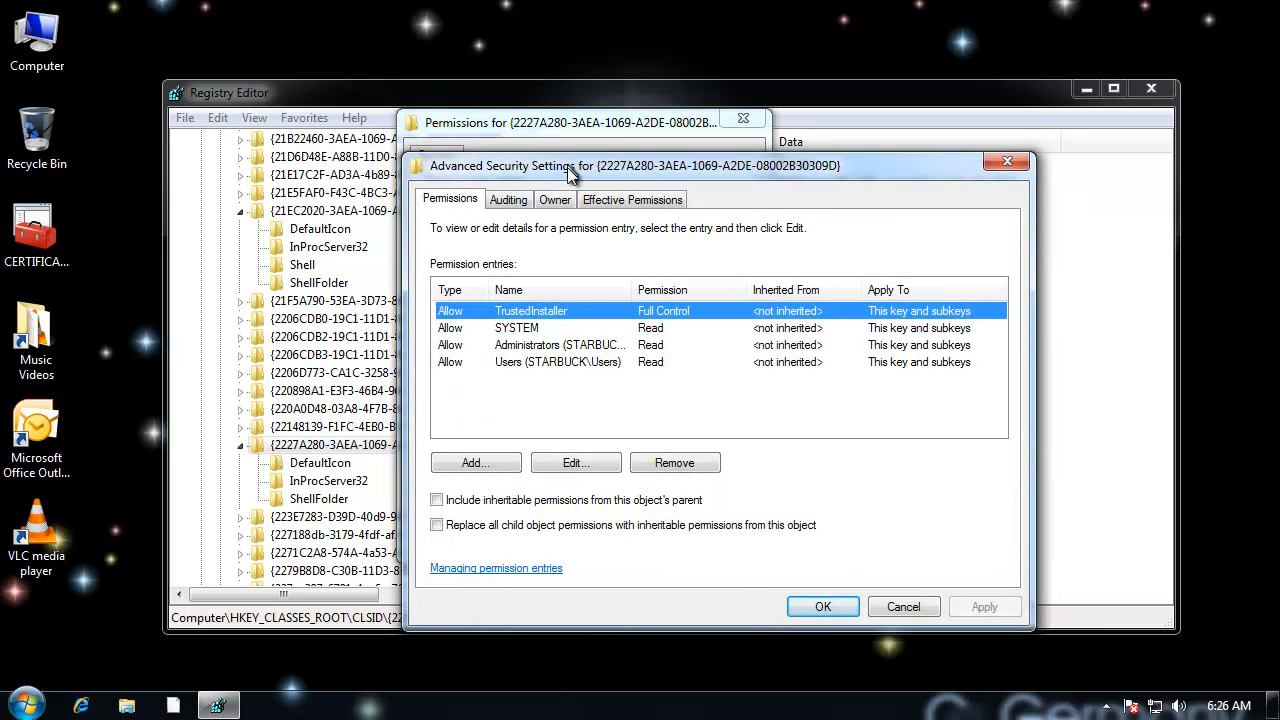
Step: Make Administrators the owner of the {2227A280-3AEA-1069-A2DE-08002B30309D} key, replacing the owner on subcontainers and objects, and close its permissions
click(557, 204)
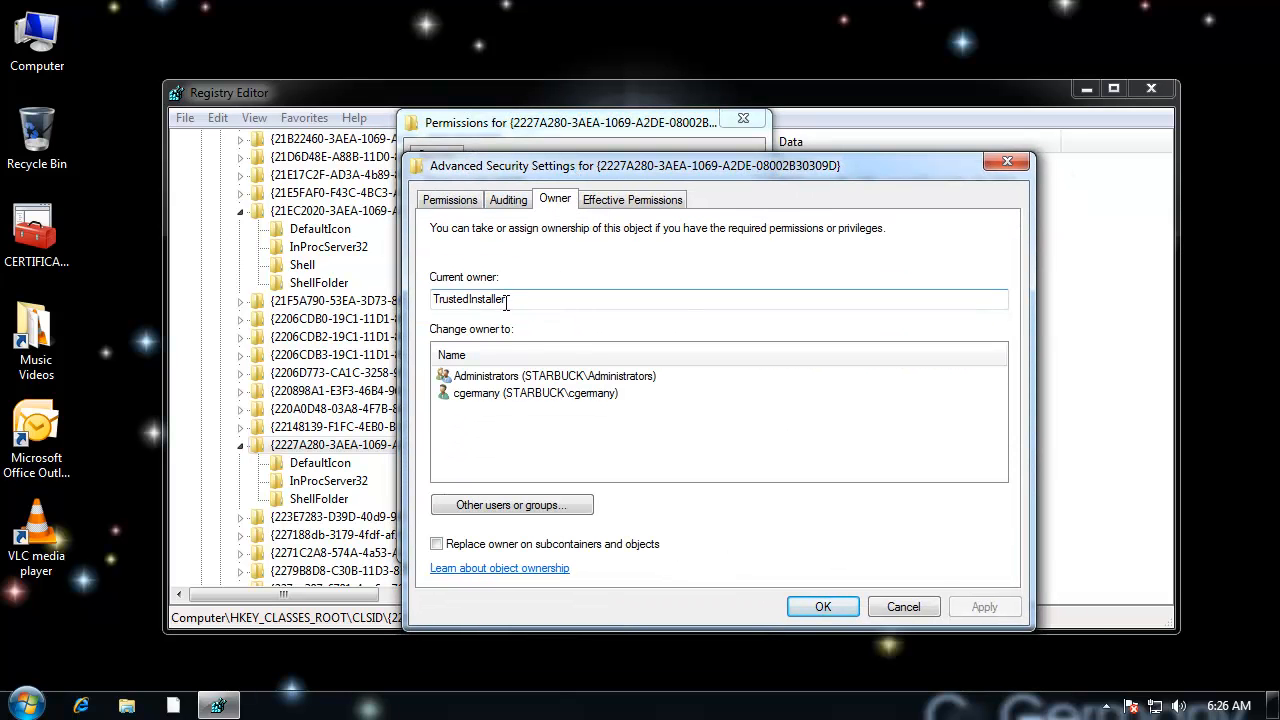
click(489, 375)
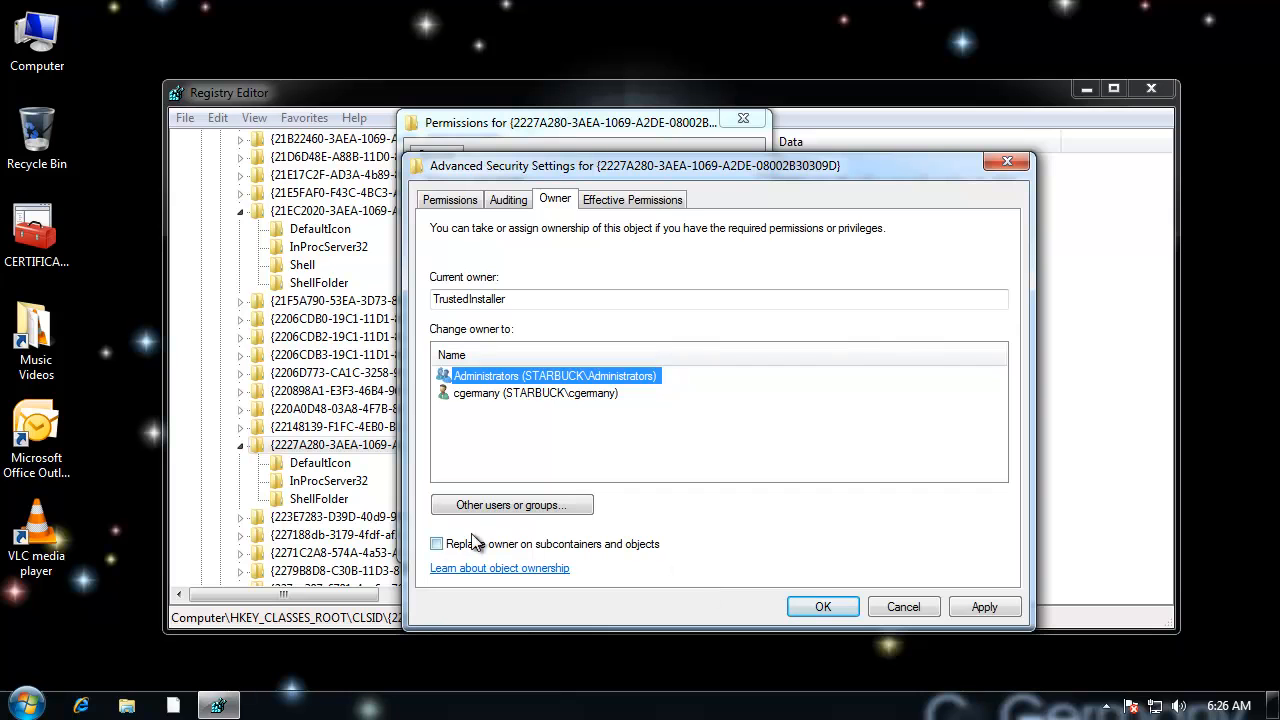
click(438, 545)
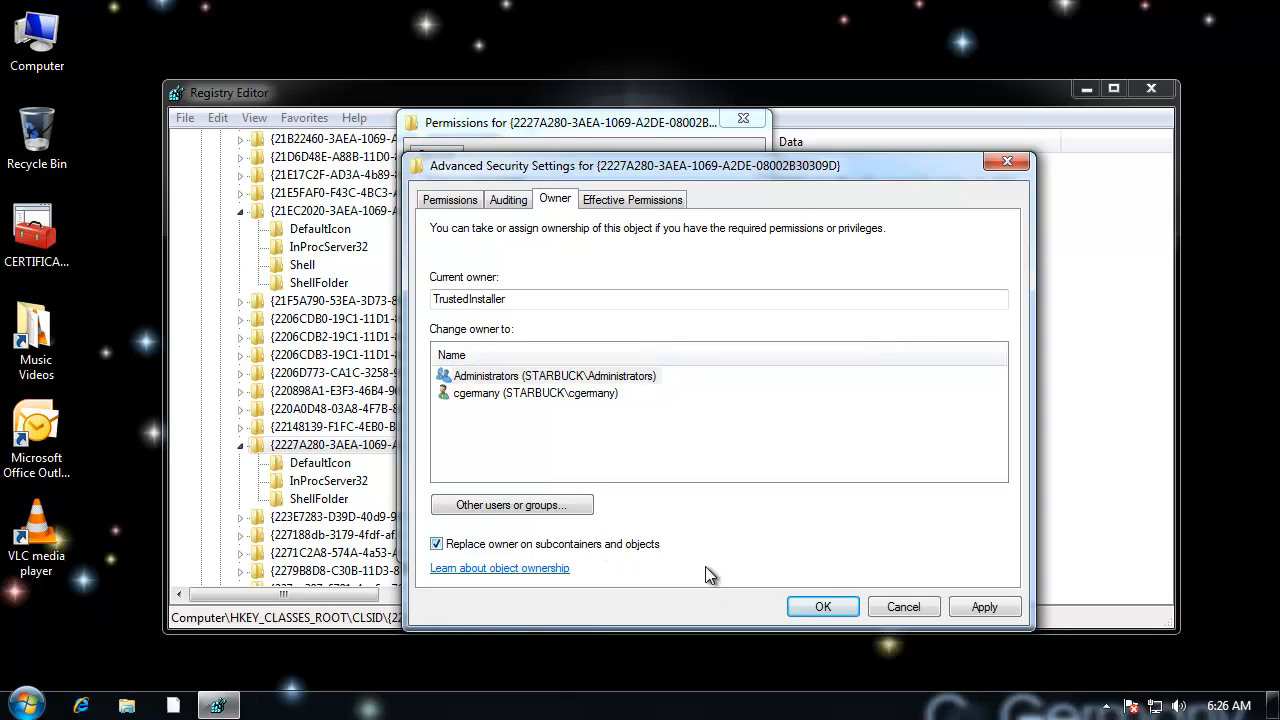
click(830, 606)
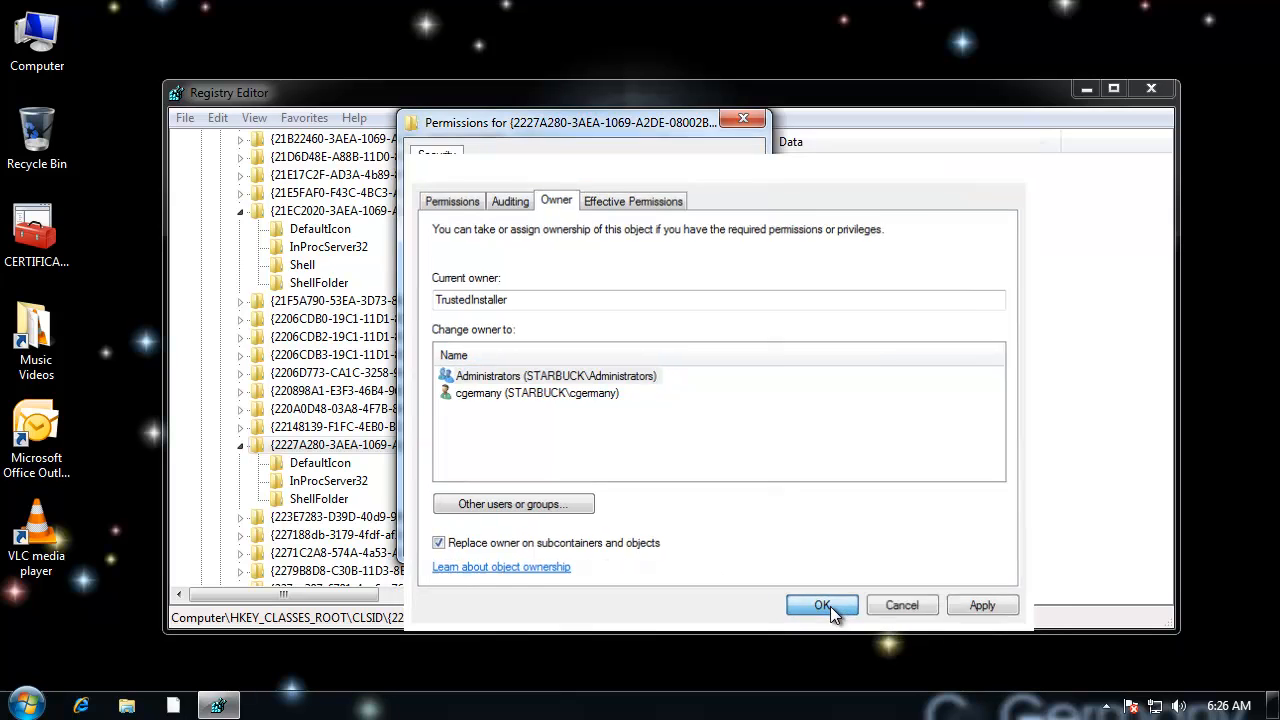
click(559, 538)
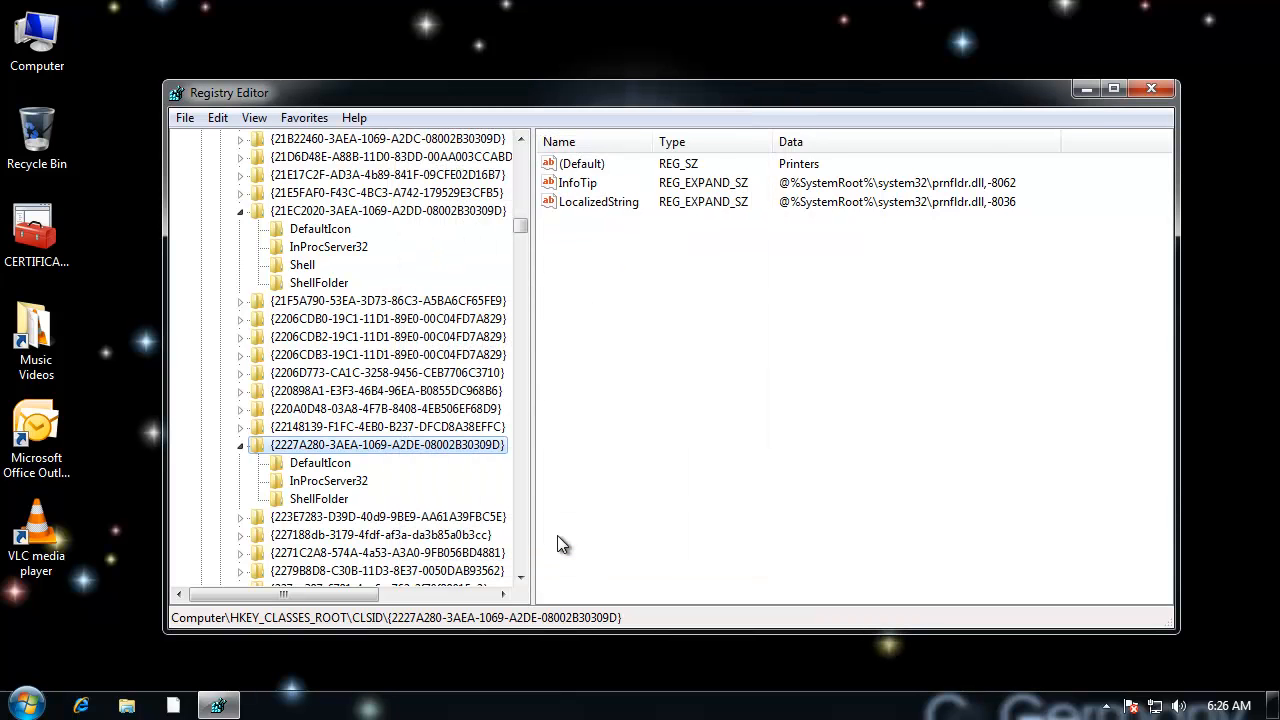
Step: Grant the Administrators group Full Control over the {2227A280-3AEA-1069-A2DE-08002B30309D} Printers key
right_click(413, 453)
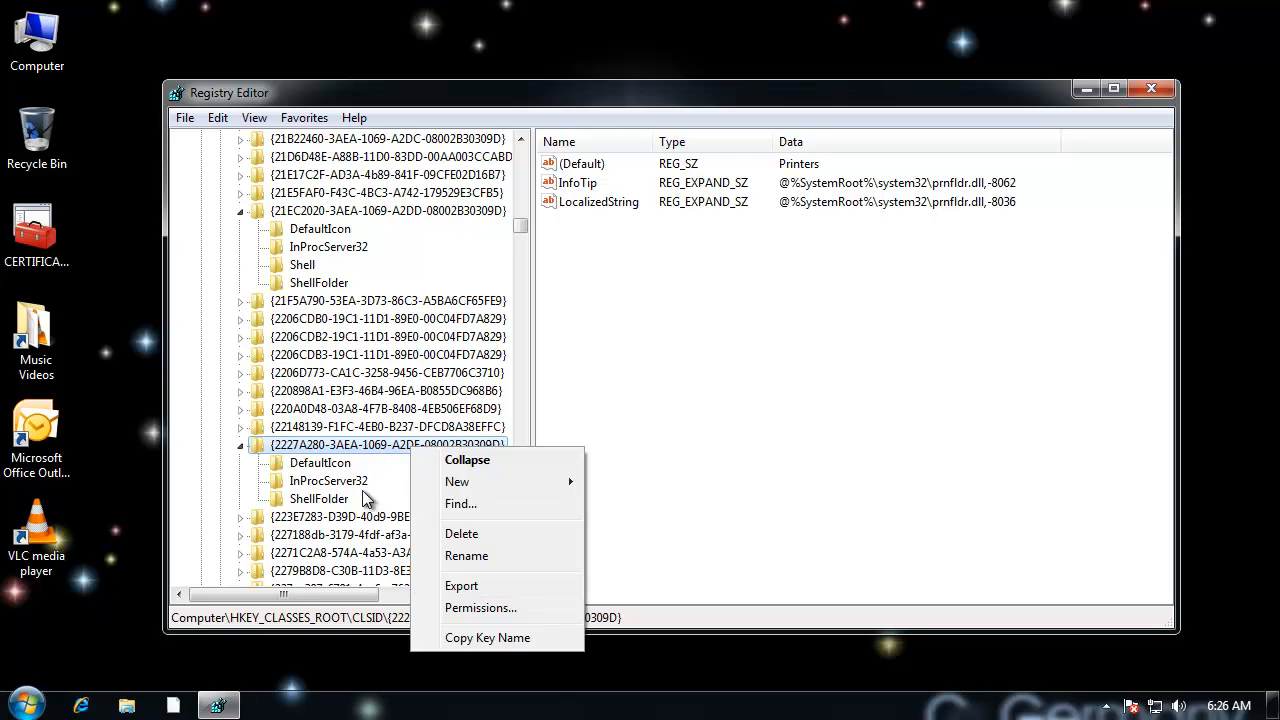
click(474, 608)
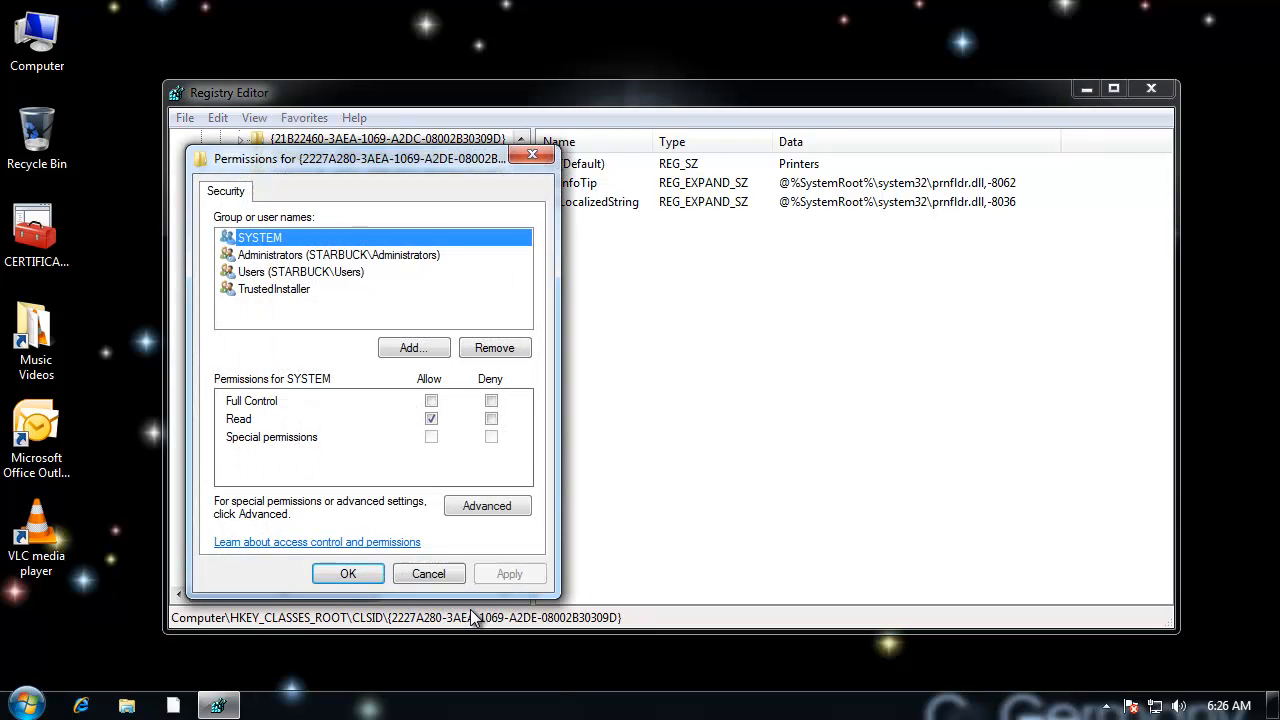
click(336, 253)
drag(350, 165, 530, 123)
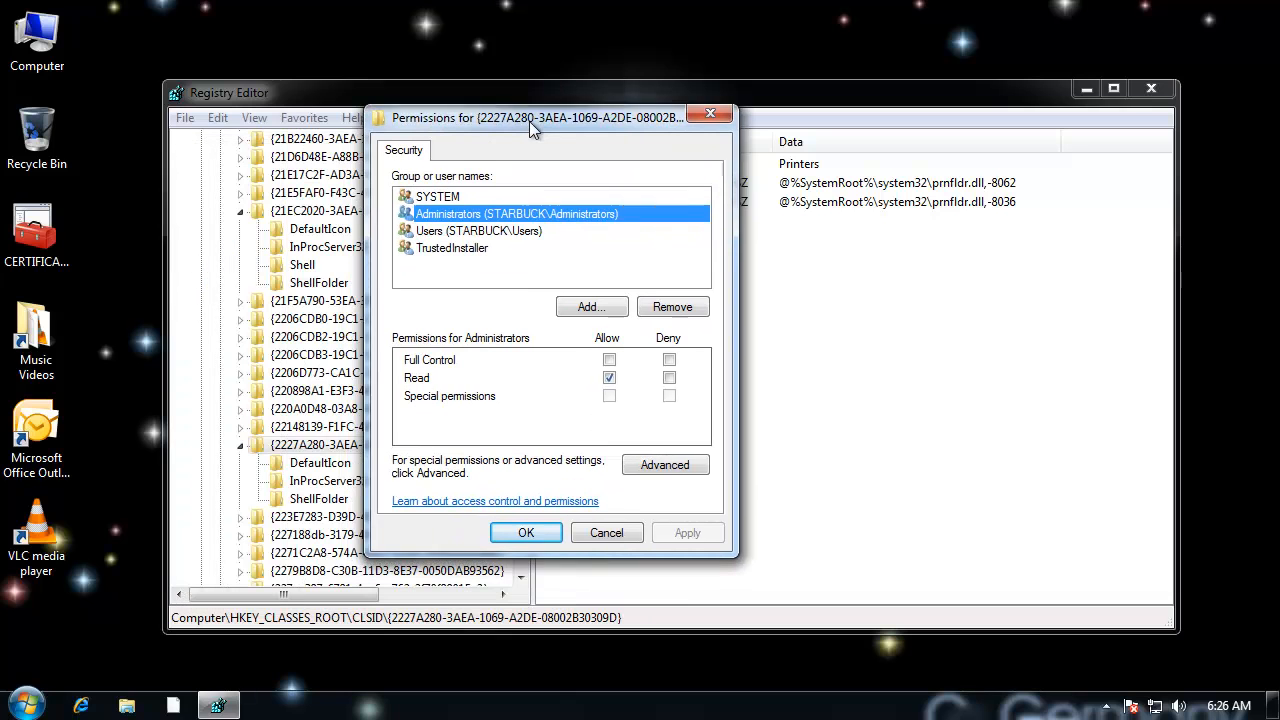
click(611, 359)
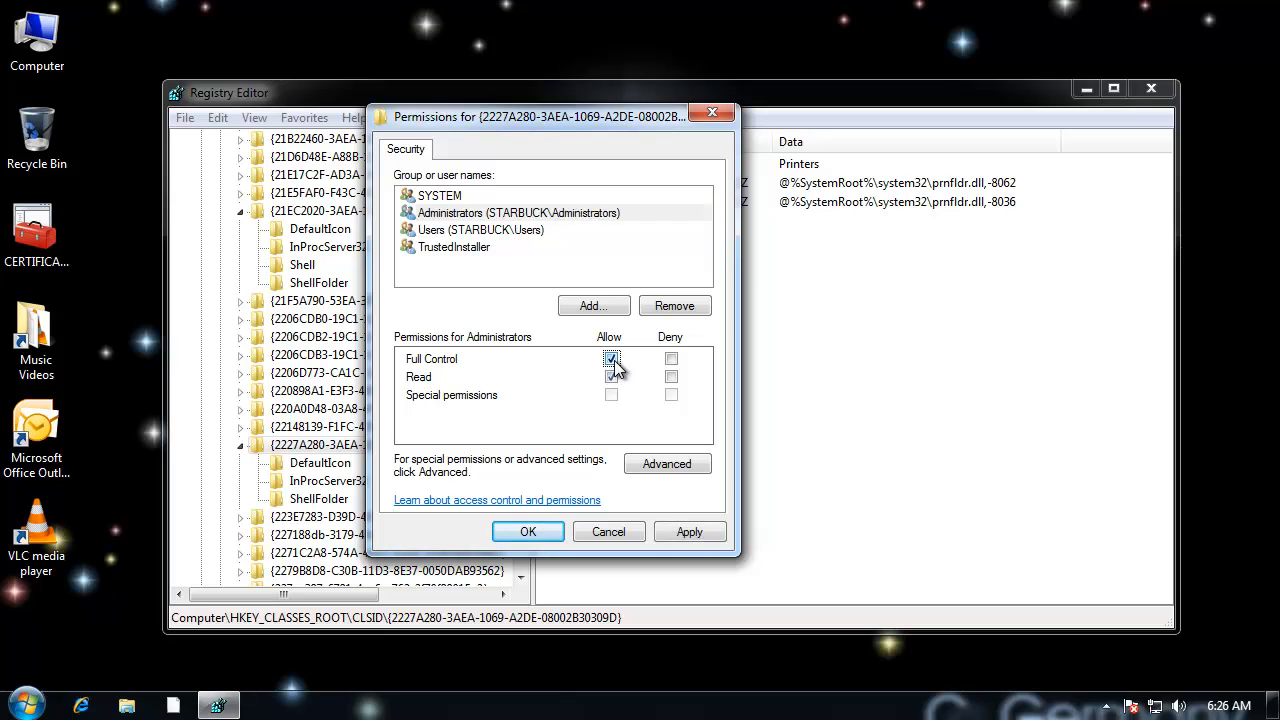
click(686, 530)
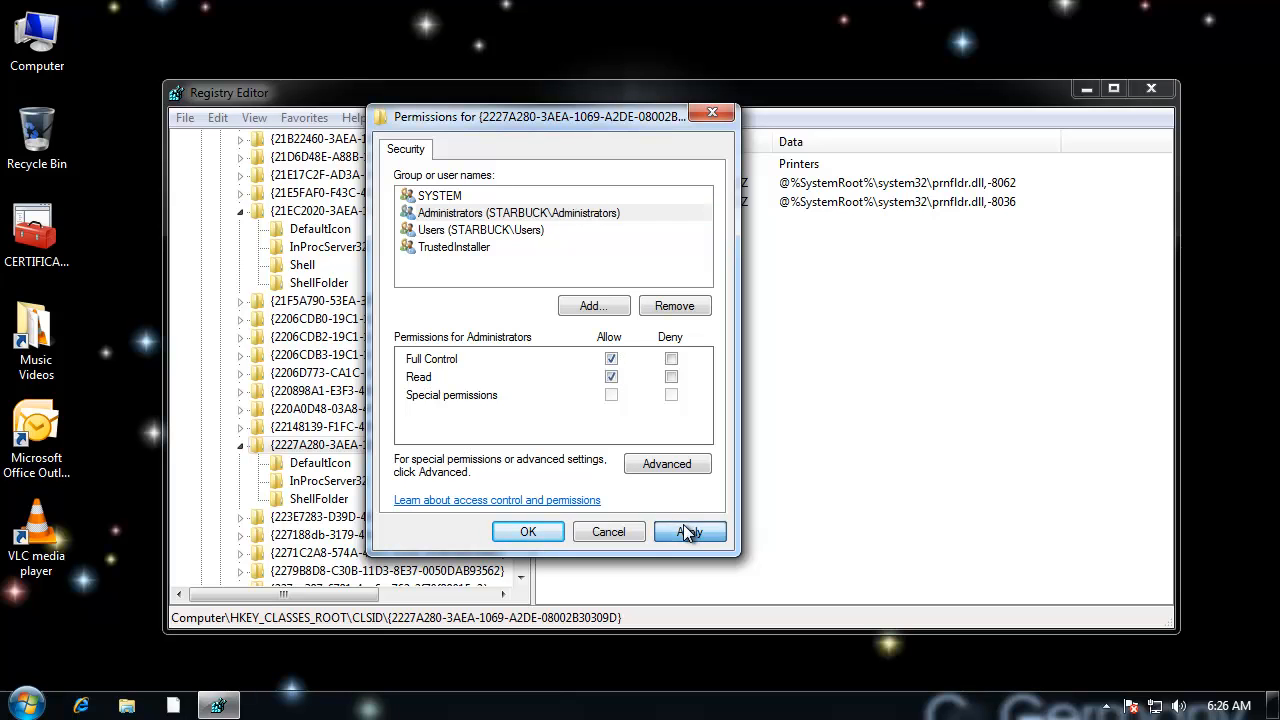
click(526, 532)
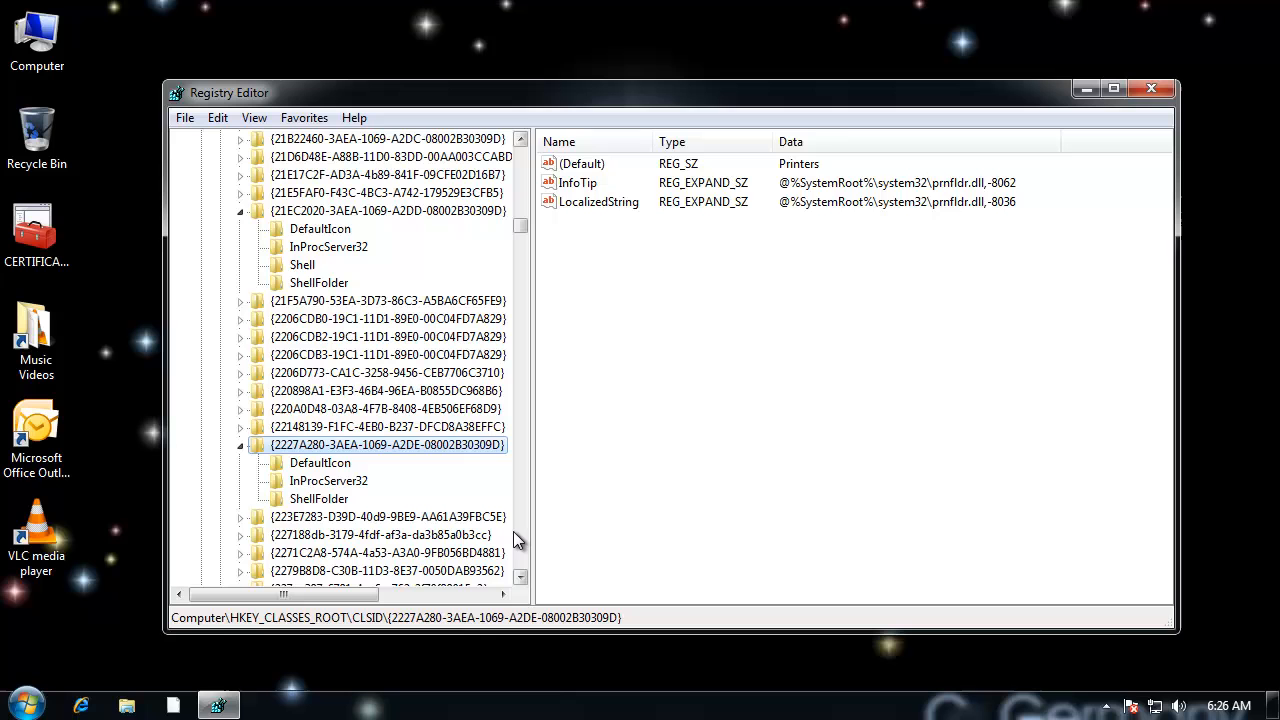
Step: Set the (Default) value of the Printers key's DefaultIcon subkey to C:\BANANA\sailormoon\Moon.ico
click(322, 467)
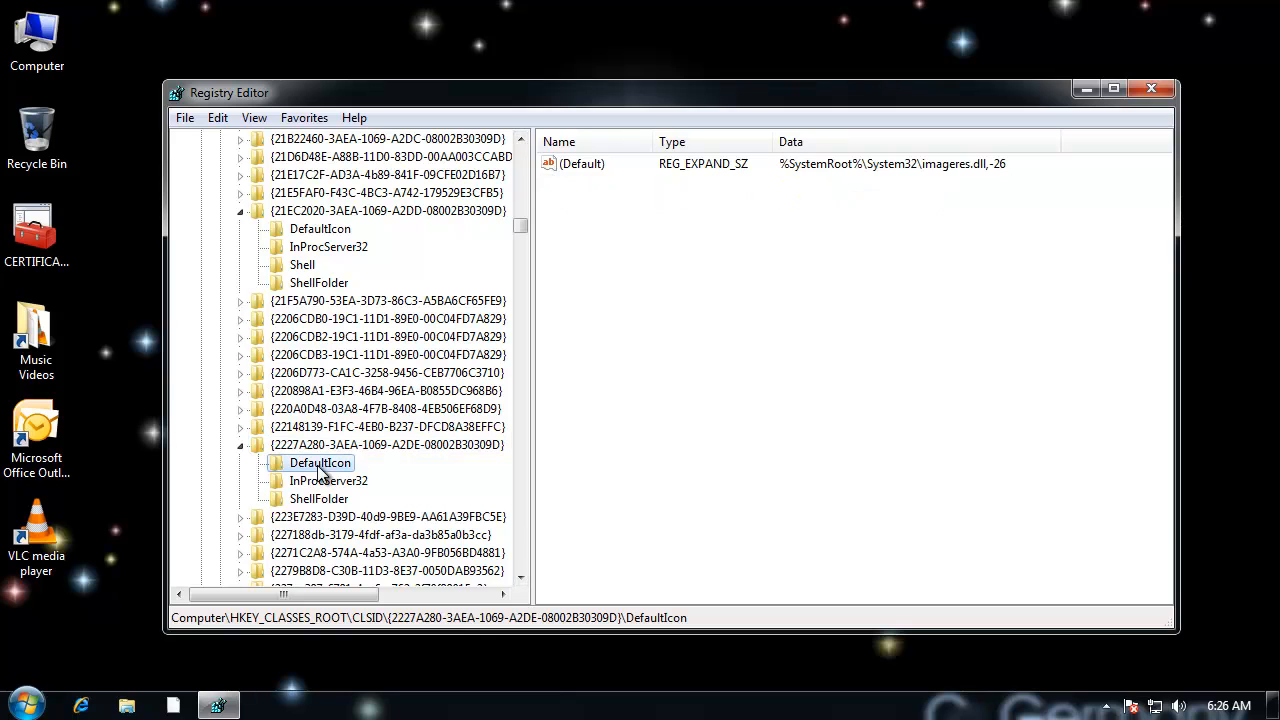
double_click(584, 165)
right_click(441, 282)
click(504, 372)
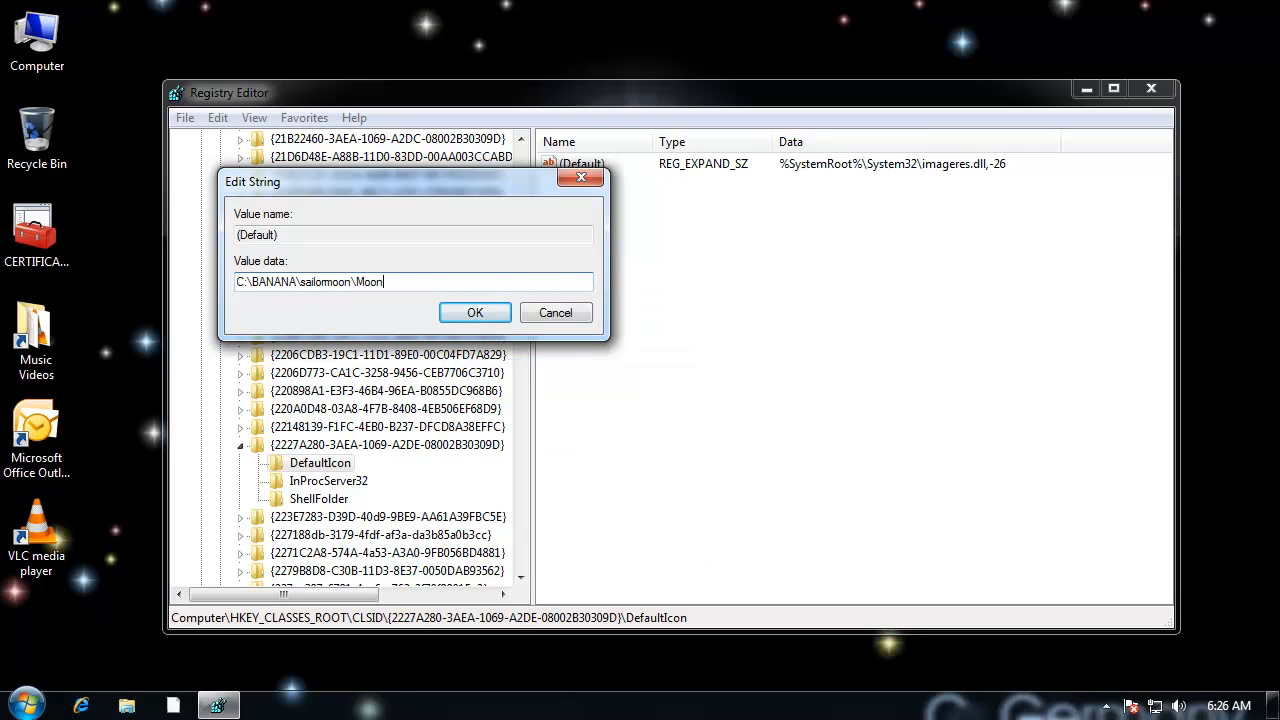
text(\Moon.ico)
click(486, 313)
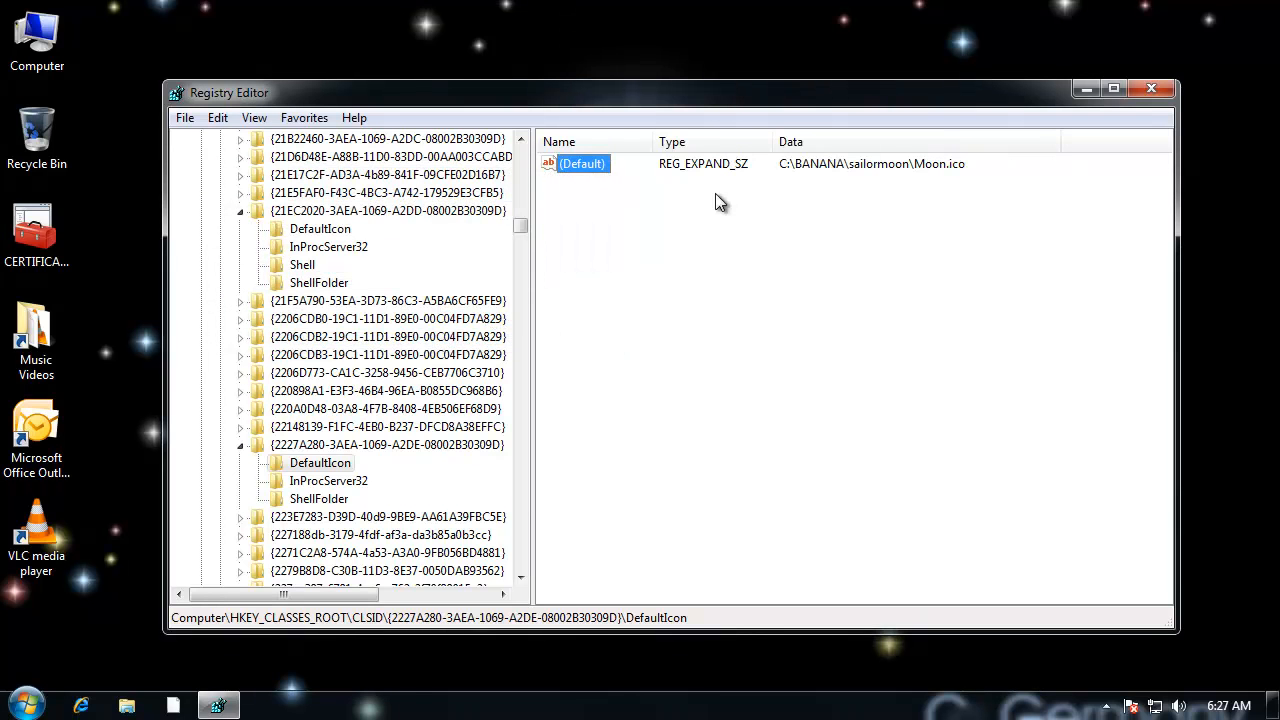
Step: Copy the icon path from the Printers DefaultIcon (Default) value for reuse, keeping the value as it is
double_click(591, 164)
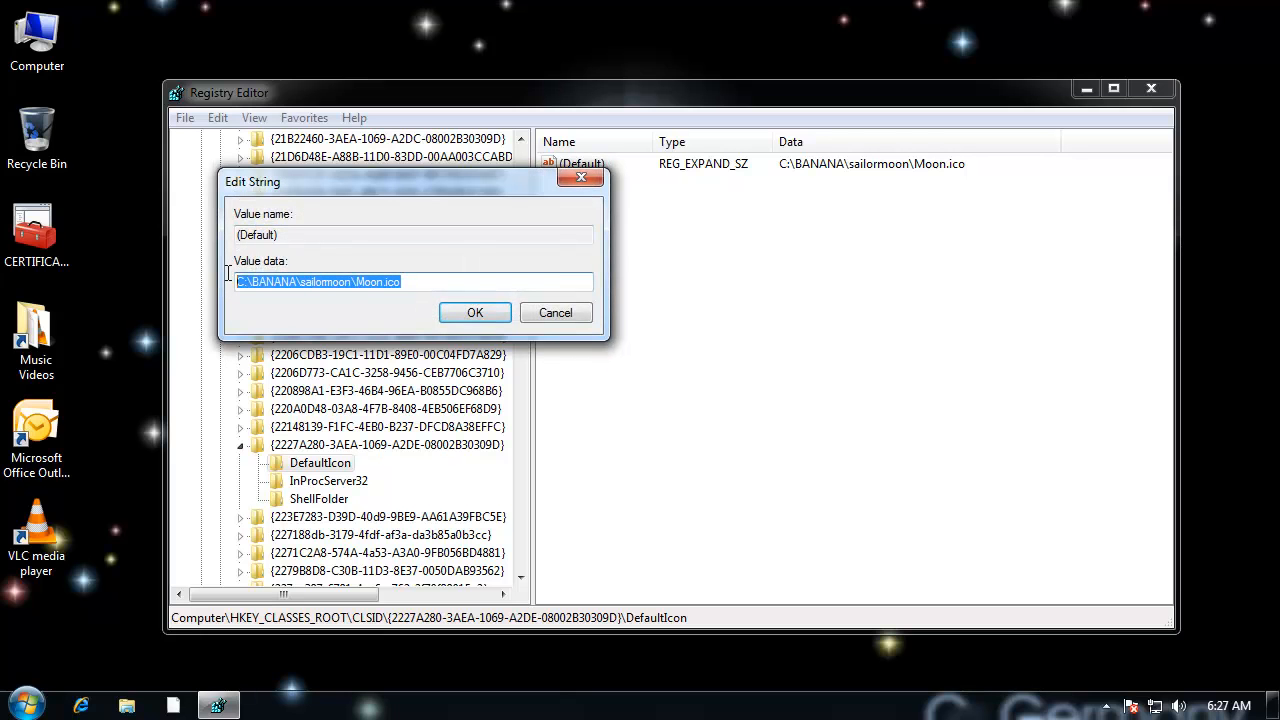
right_click(313, 284)
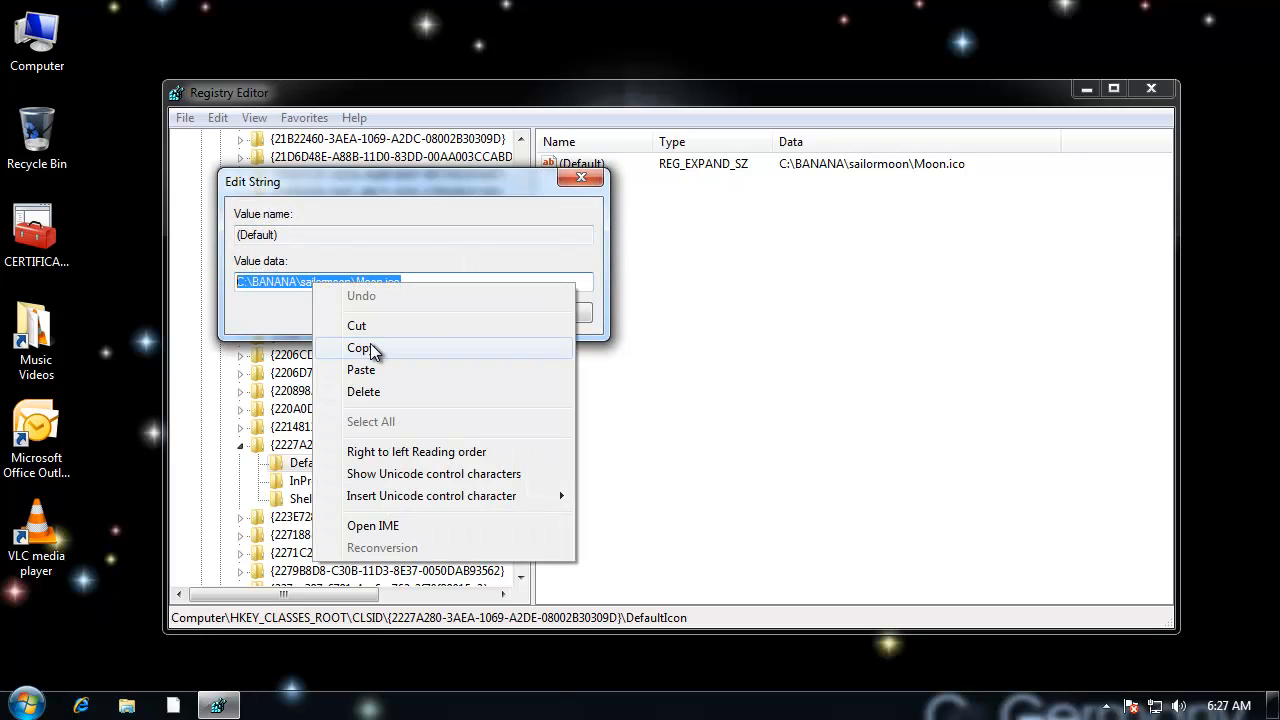
click(370, 345)
click(487, 316)
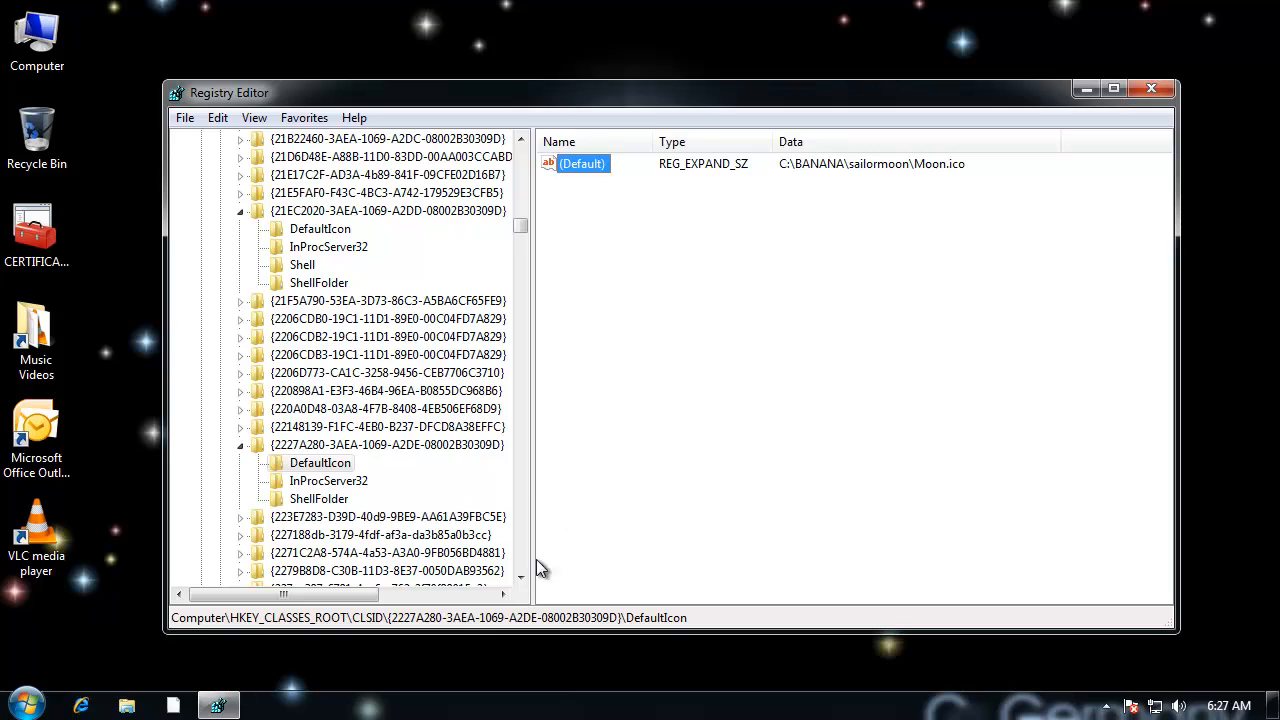
Step: Go through the CLSID keys after the Printers key, checking their (Default) names for further items whose icons can be replaced
click(465, 517)
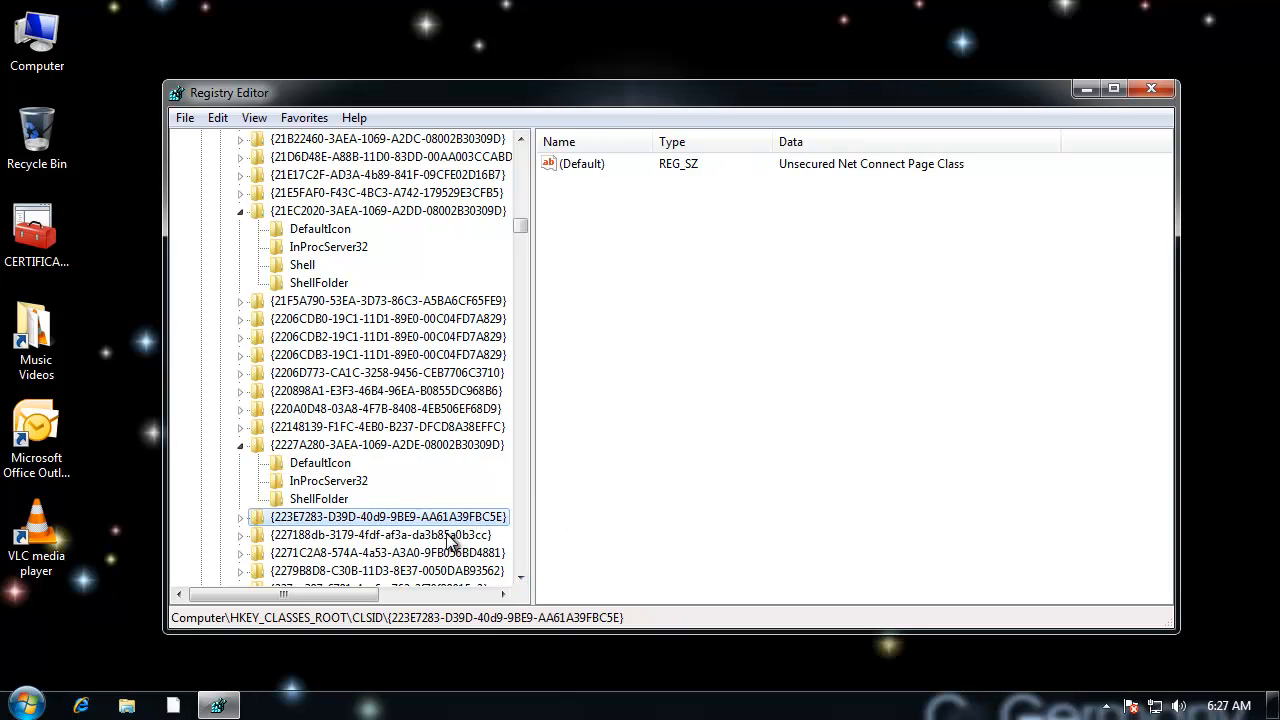
click(452, 535)
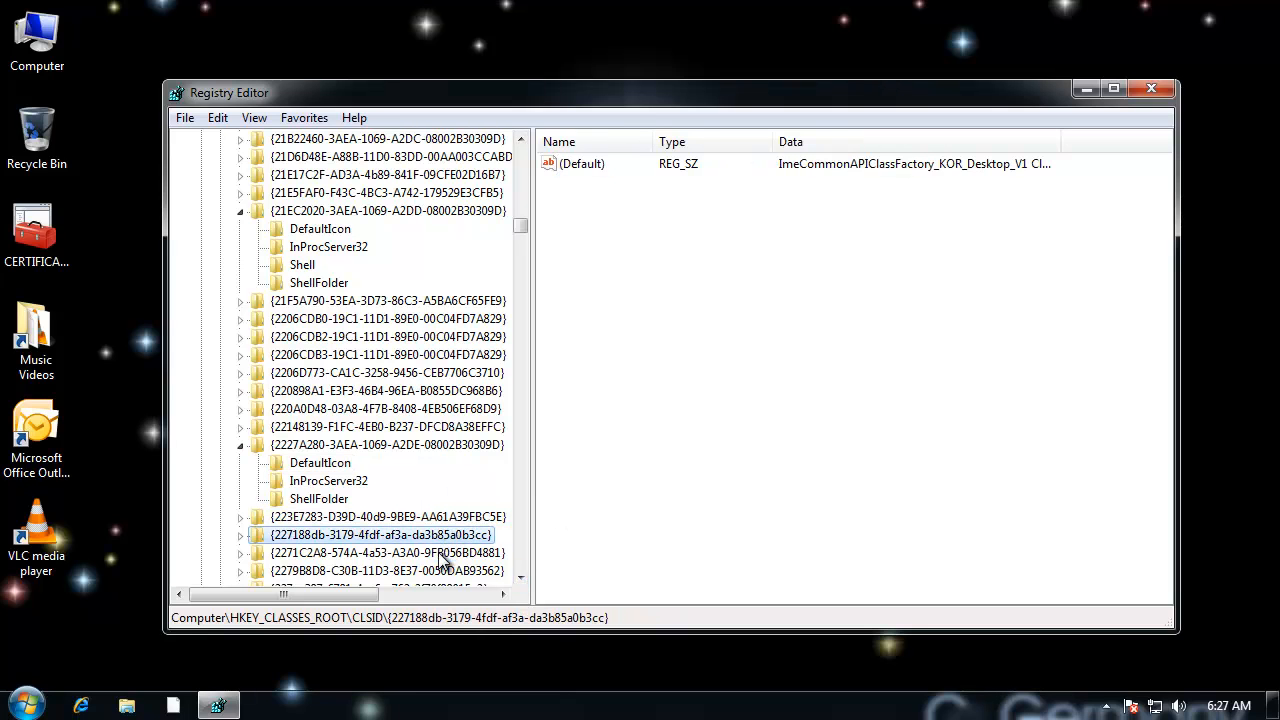
click(442, 553)
click(434, 571)
drag(521, 578, 521, 580)
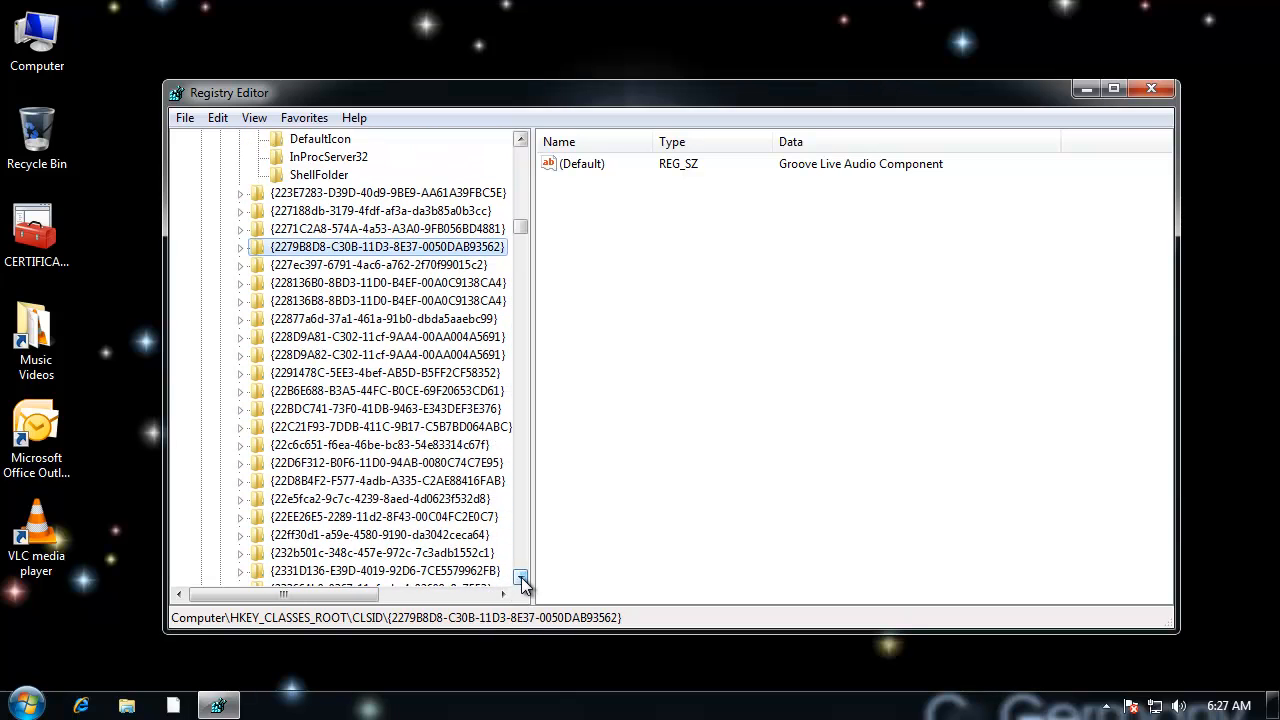
click(476, 265)
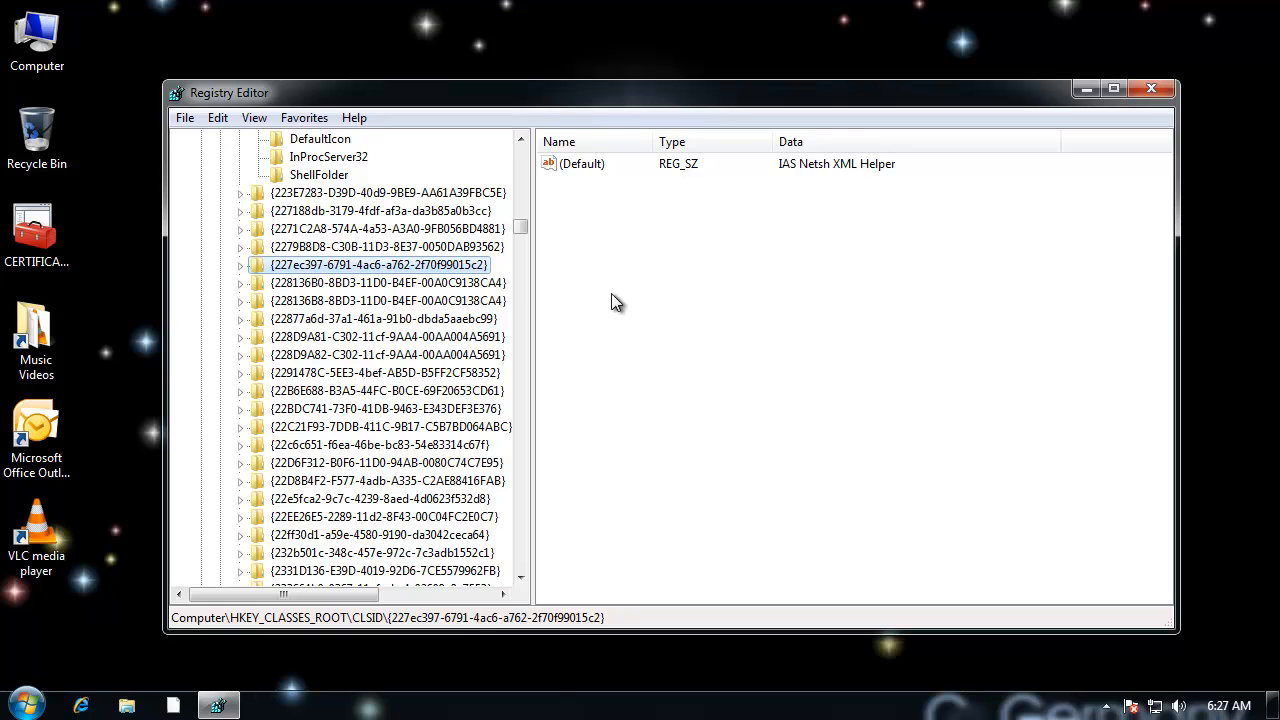
key(Down)
key(Down)
key(Down)
key(Down)
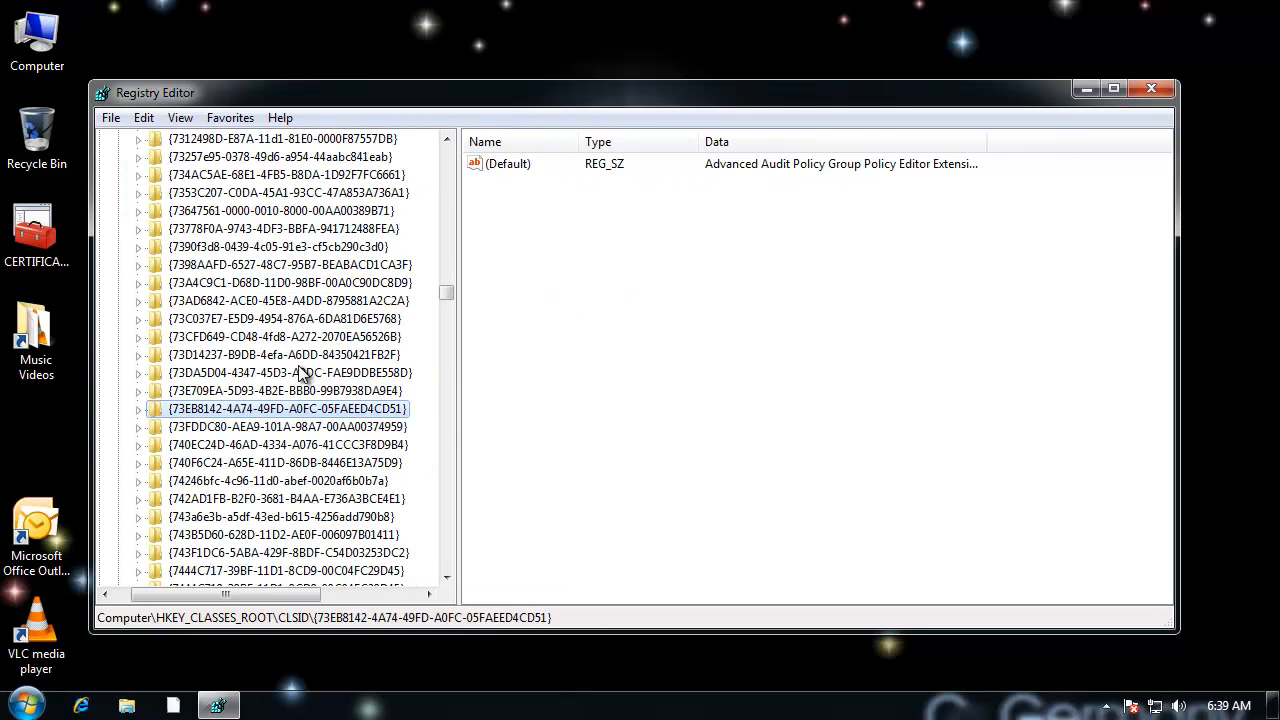
key(Up)
key(Up)
click(310, 481)
click(303, 517)
click(300, 499)
click(300, 482)
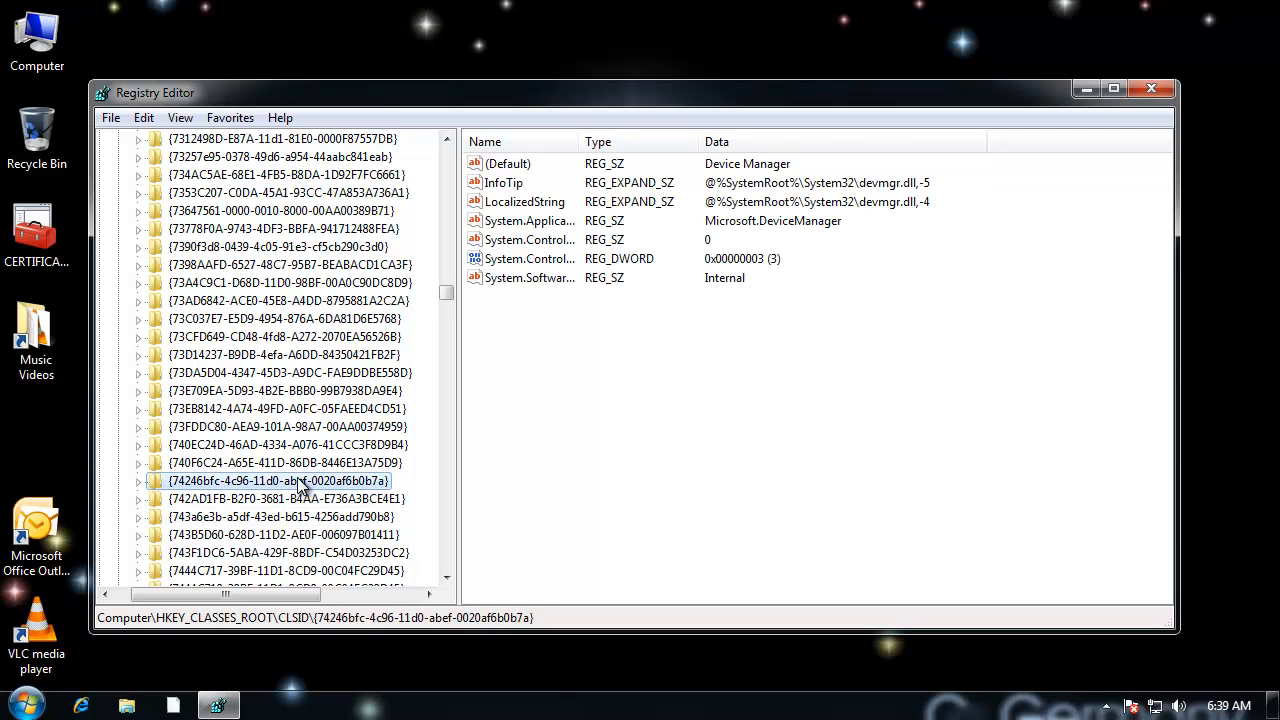
Step: Expand the Device Manager key {74246bfc-4c96-11d0-abef-0020af6b0b7a} and make Administrators its owner
click(140, 481)
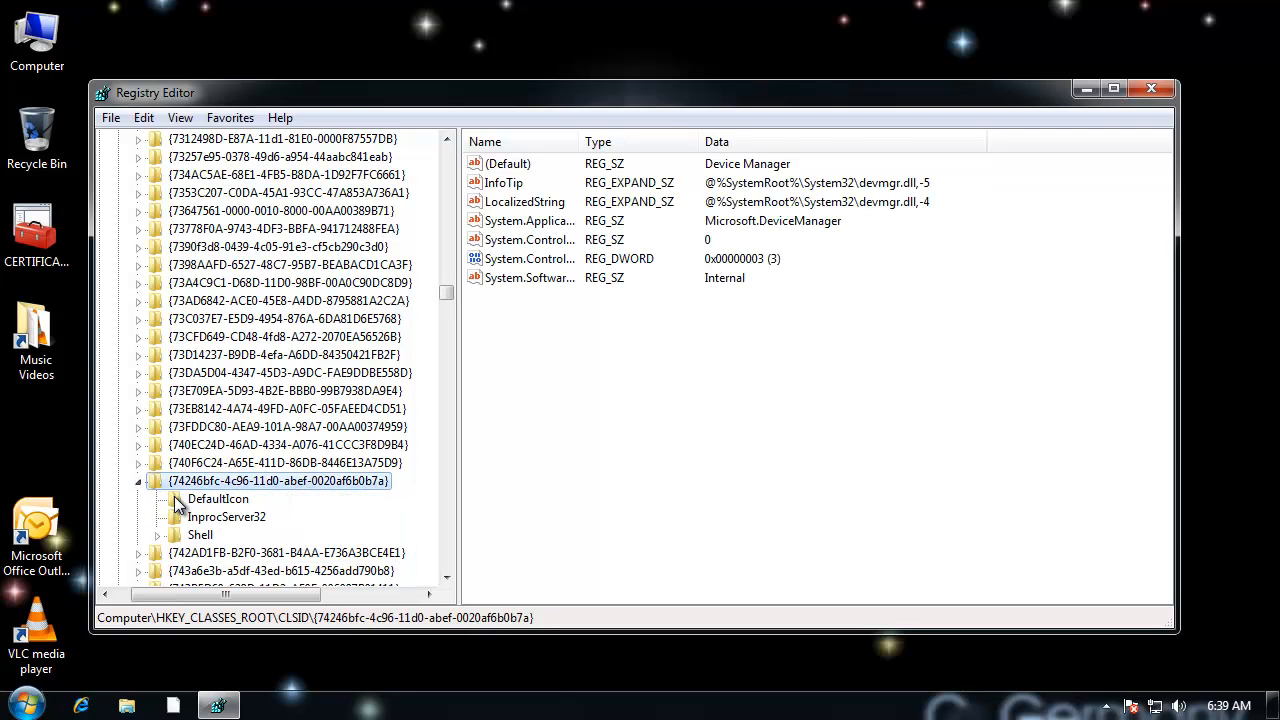
right_click(221, 484)
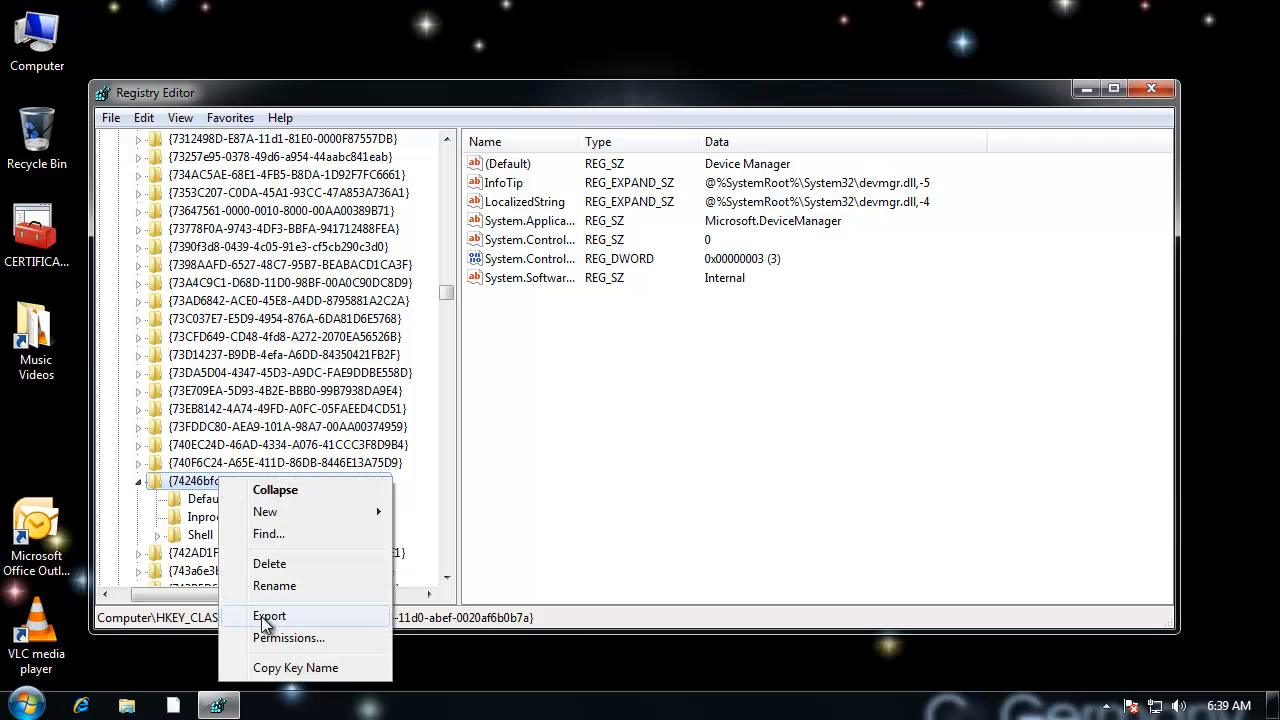
click(291, 635)
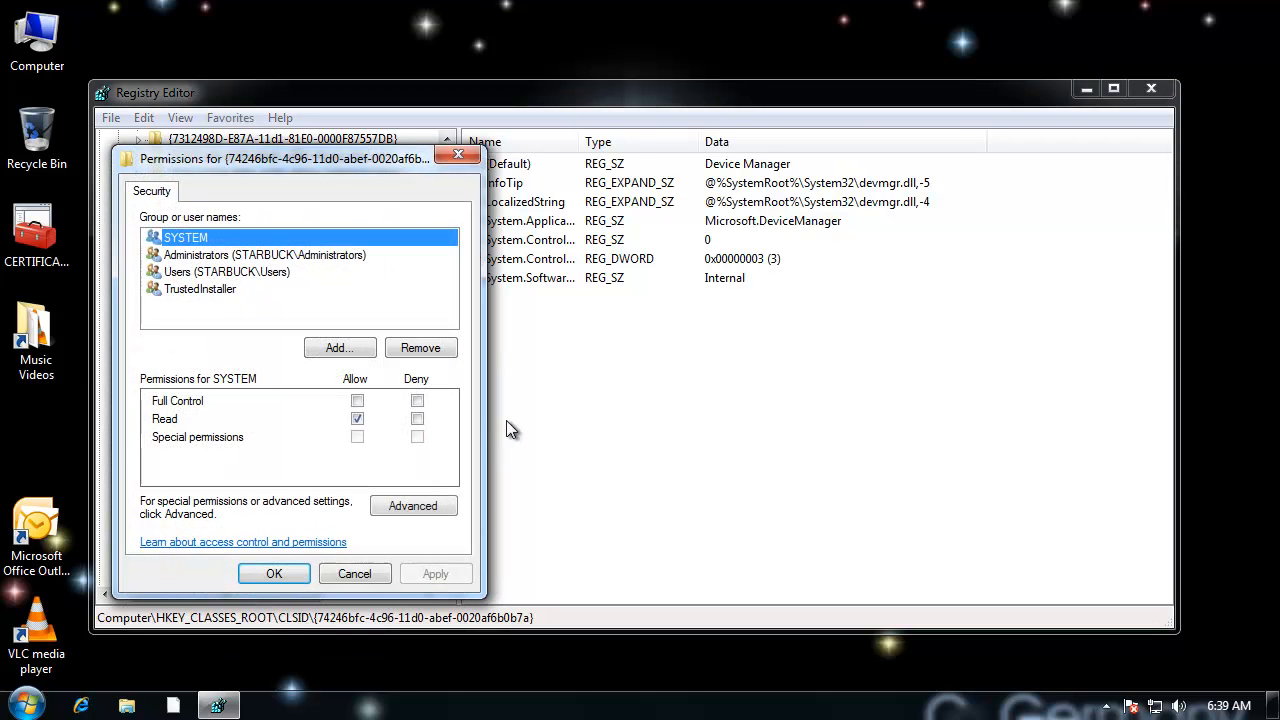
click(256, 255)
click(430, 507)
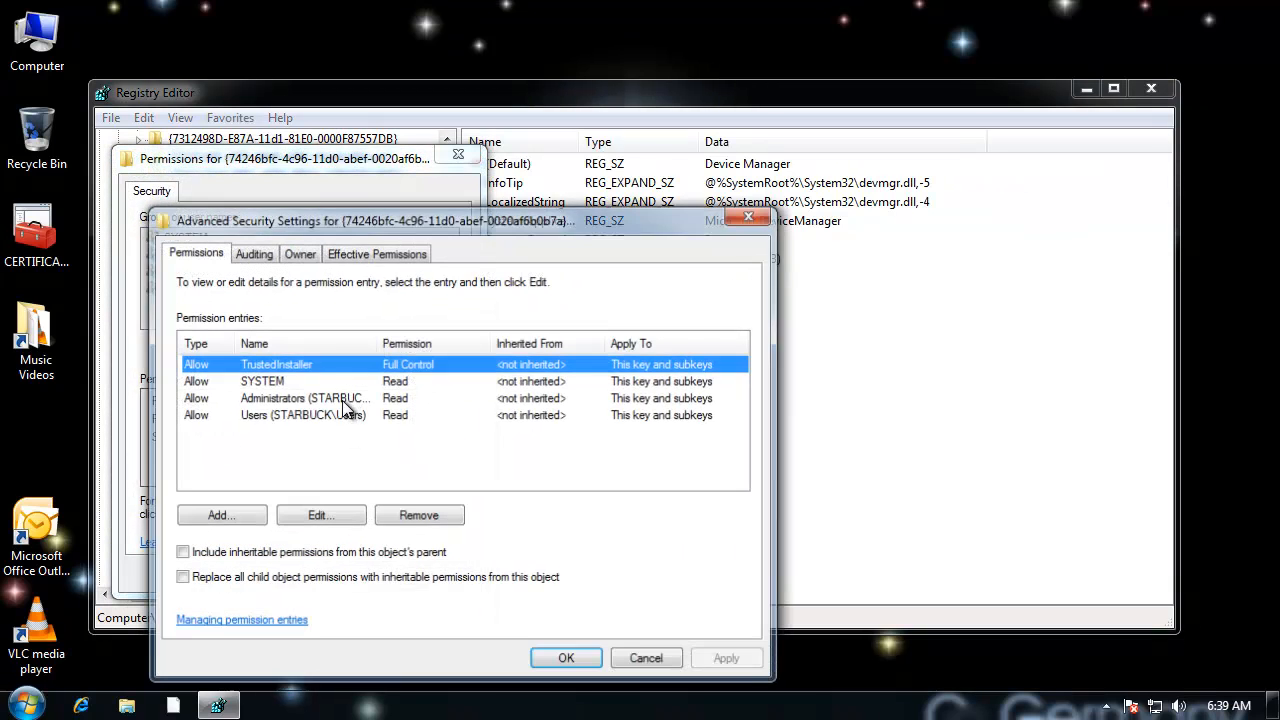
click(302, 253)
click(240, 430)
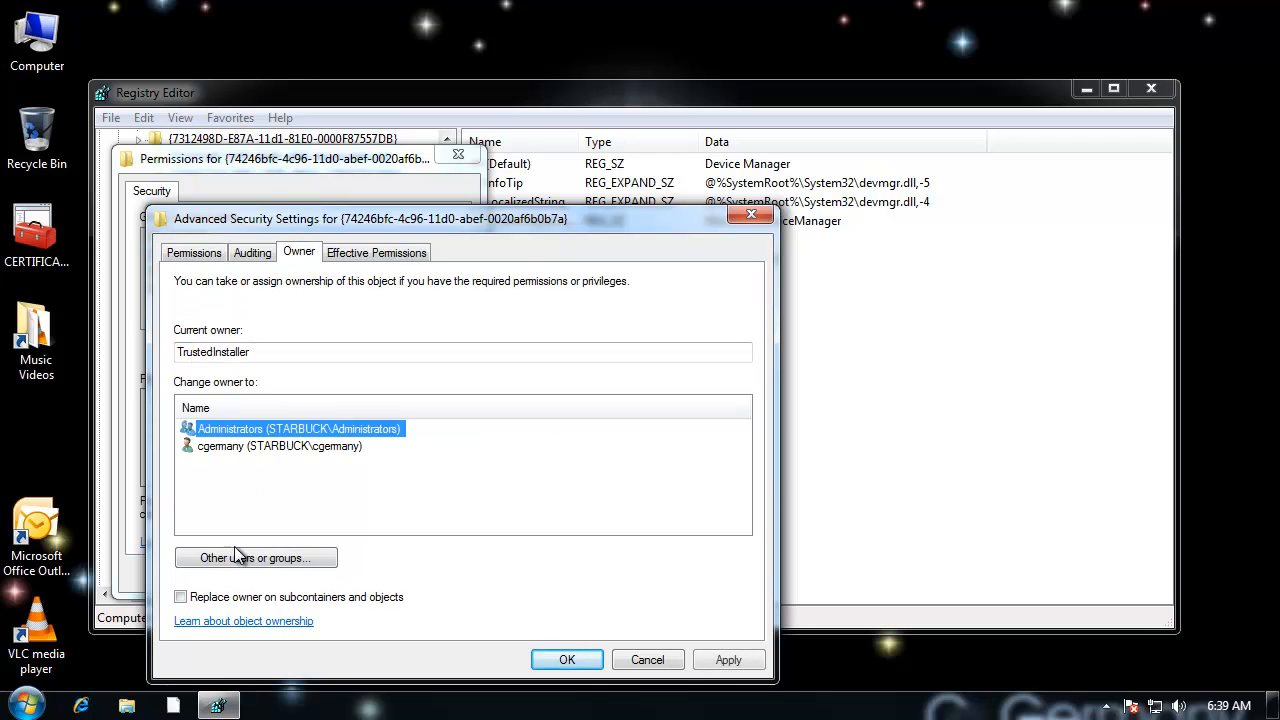
click(567, 660)
click(275, 580)
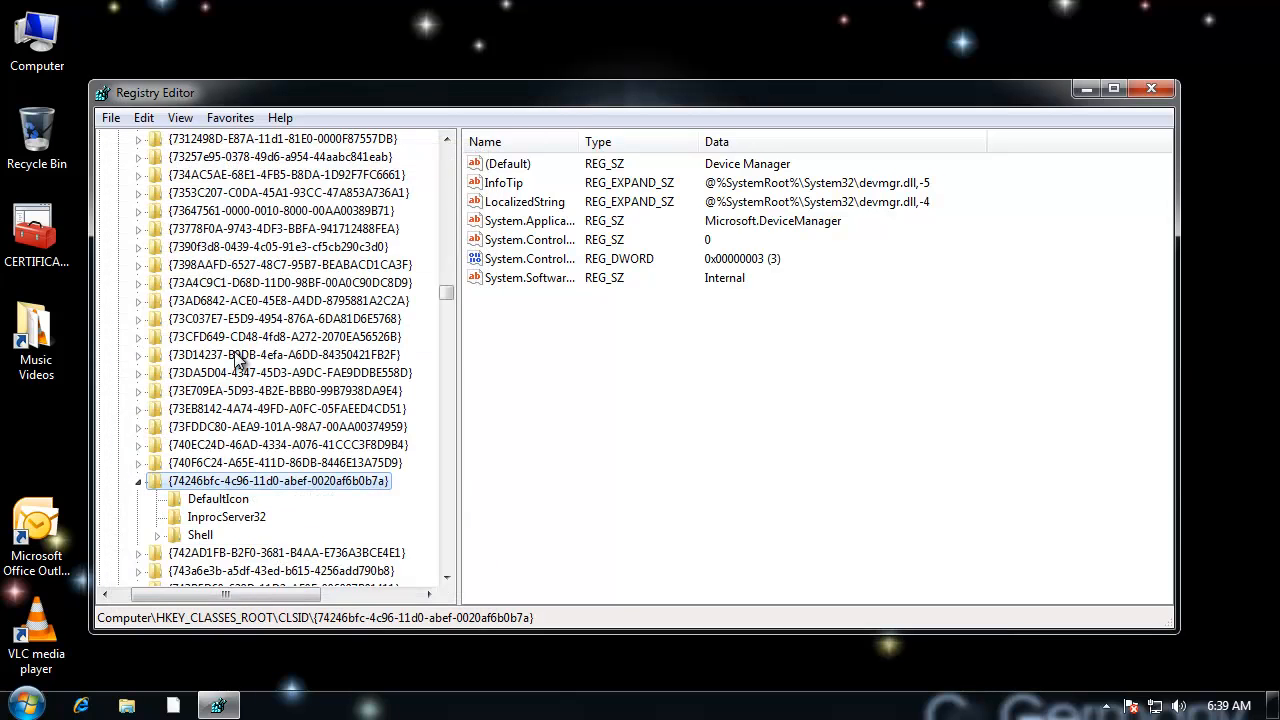
Step: Grant the Administrators group Full Control over the Device Manager key {74246bfc-4c96-11d0-abef-0020af6b0b7a}
right_click(237, 479)
click(327, 646)
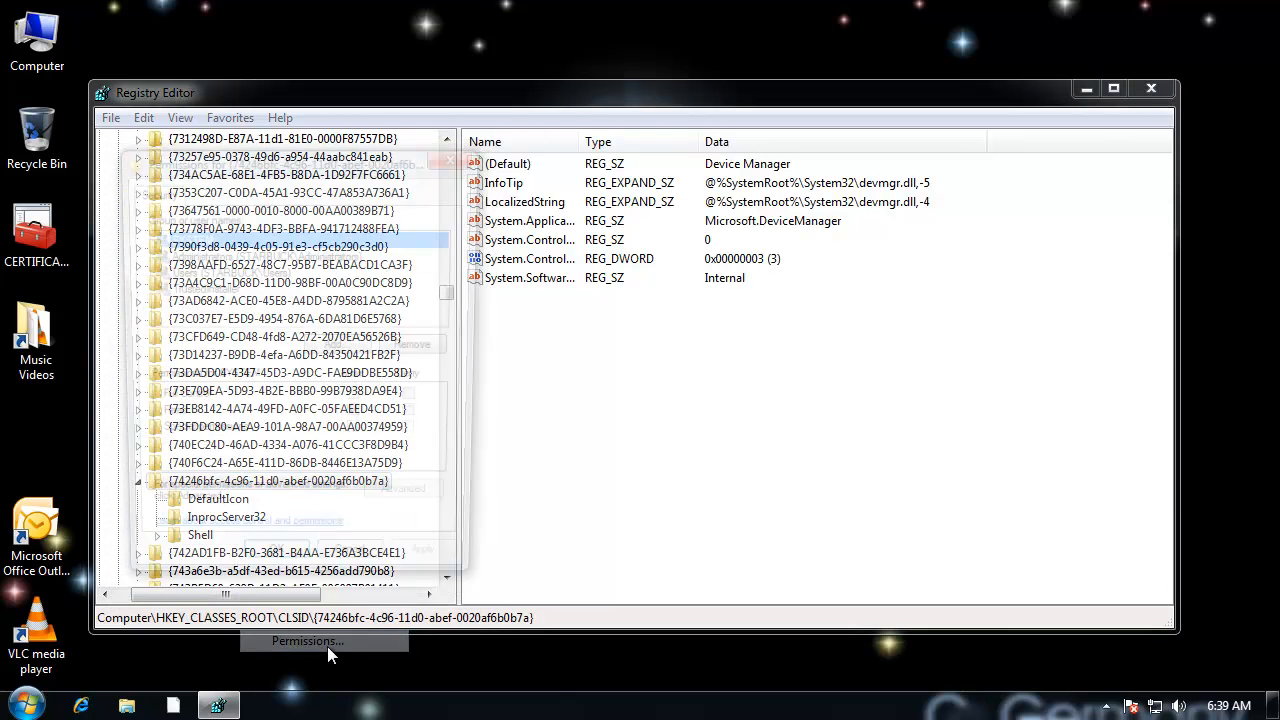
click(218, 256)
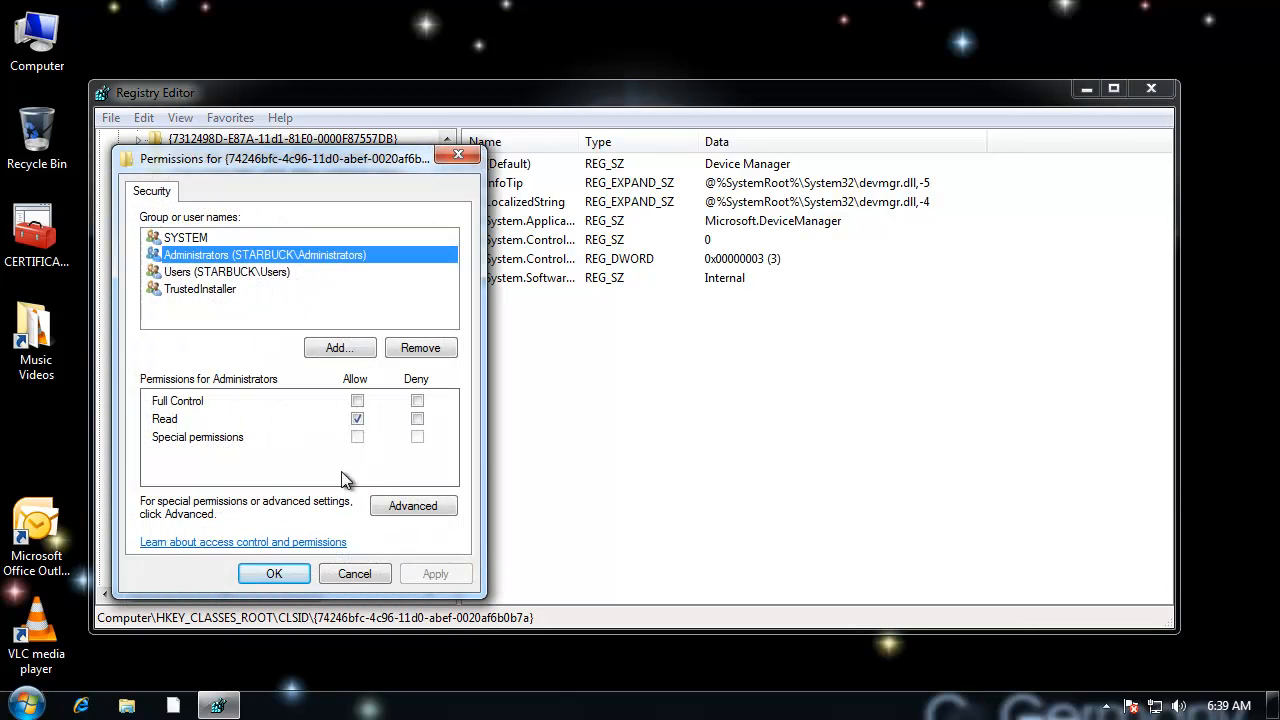
click(357, 401)
click(293, 580)
Step: Set the (Default) value of the Device Manager key's DefaultIcon subkey to the copied path C:\BANANA\sailormoon\Moon.ico
click(238, 499)
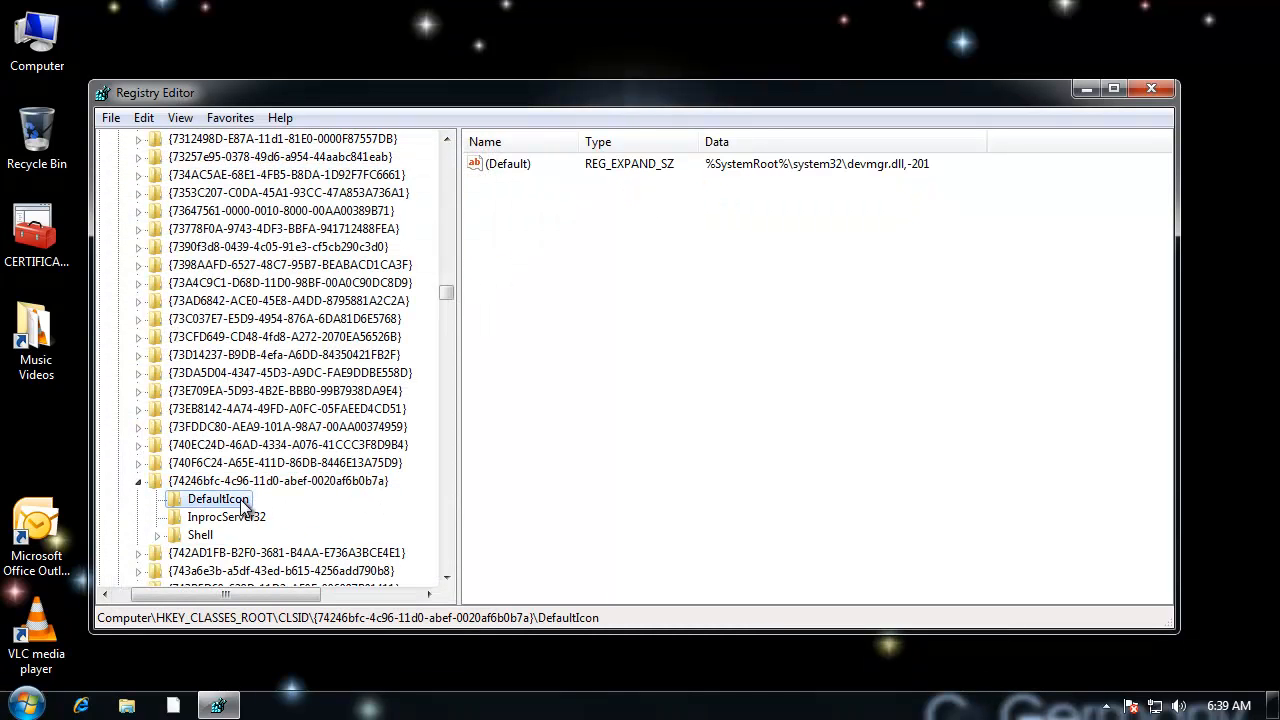
double_click(518, 170)
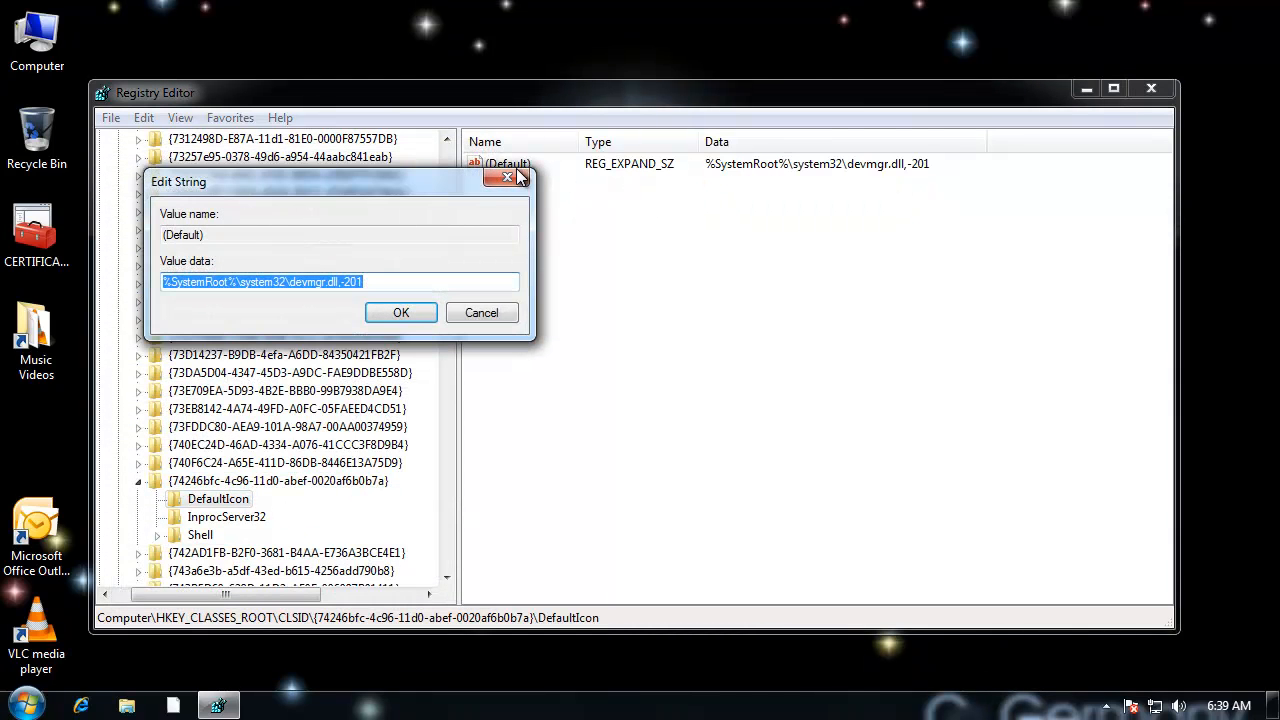
key(ctrl+v)
click(432, 312)
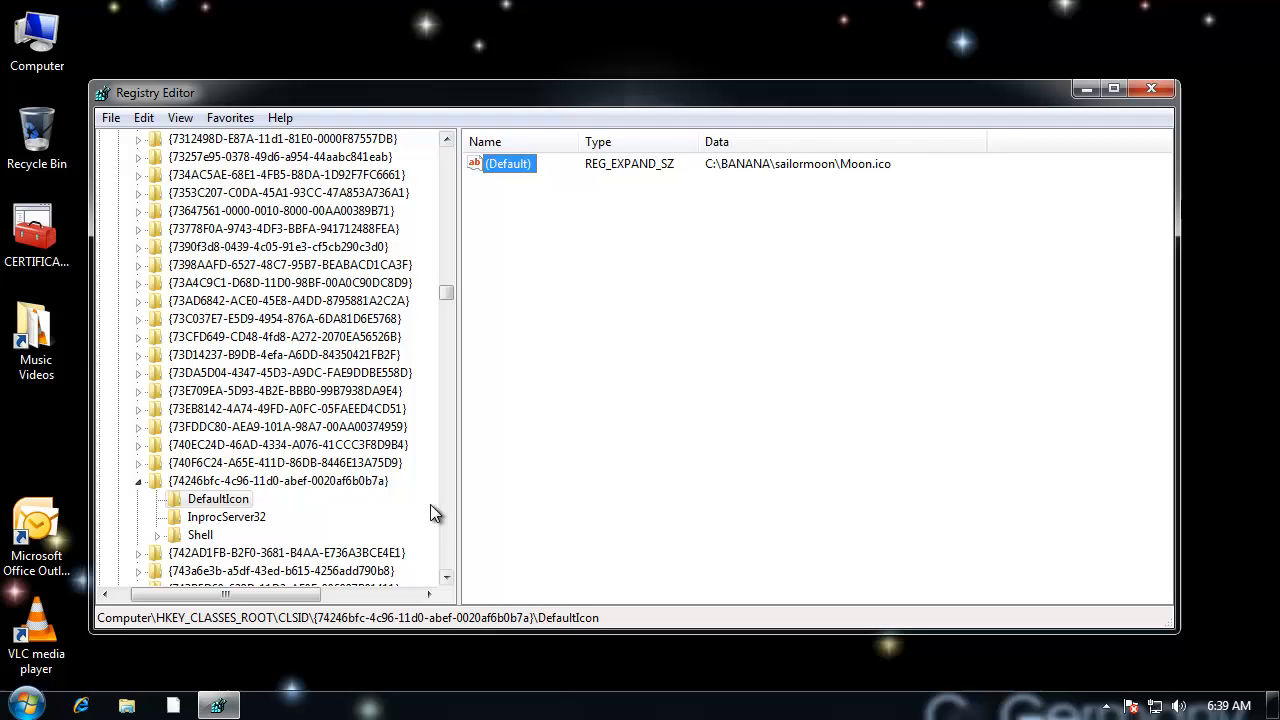
Step: Go through the CLSID keys after the Device Manager key, checking their (Default) names for further items with replaceable icons
click(323, 555)
click(325, 573)
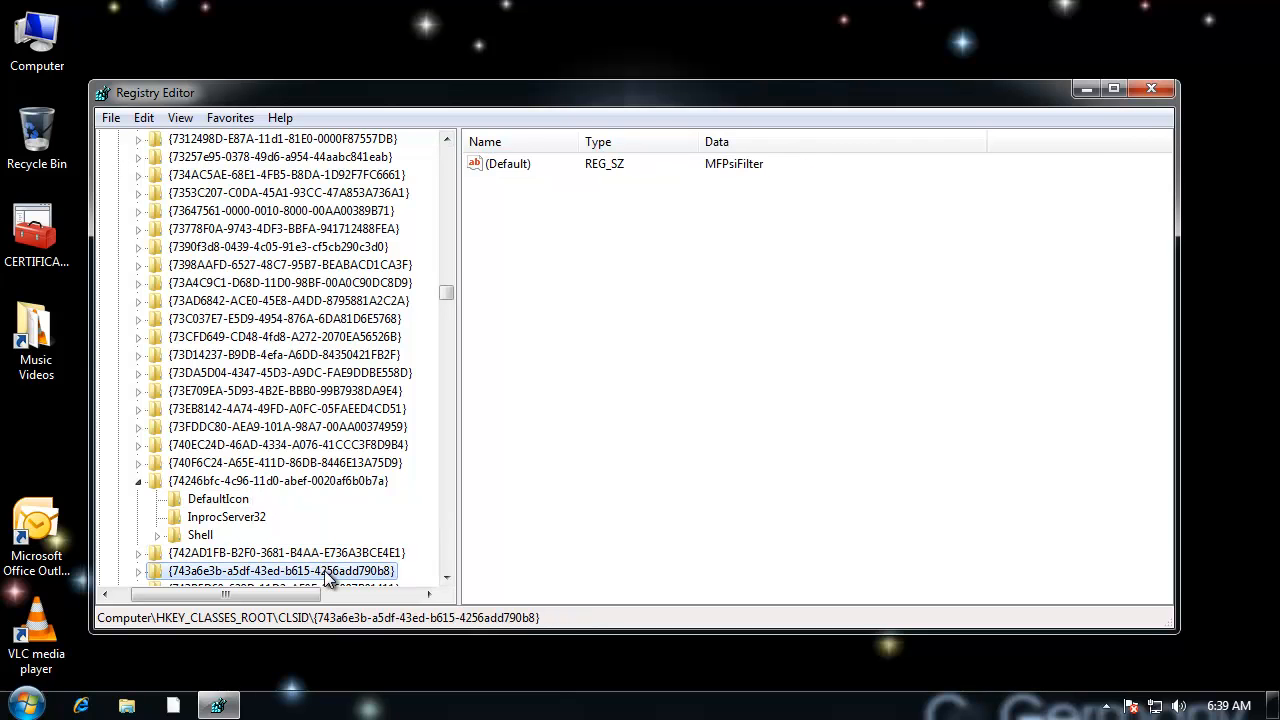
key(Down)
key(Down)
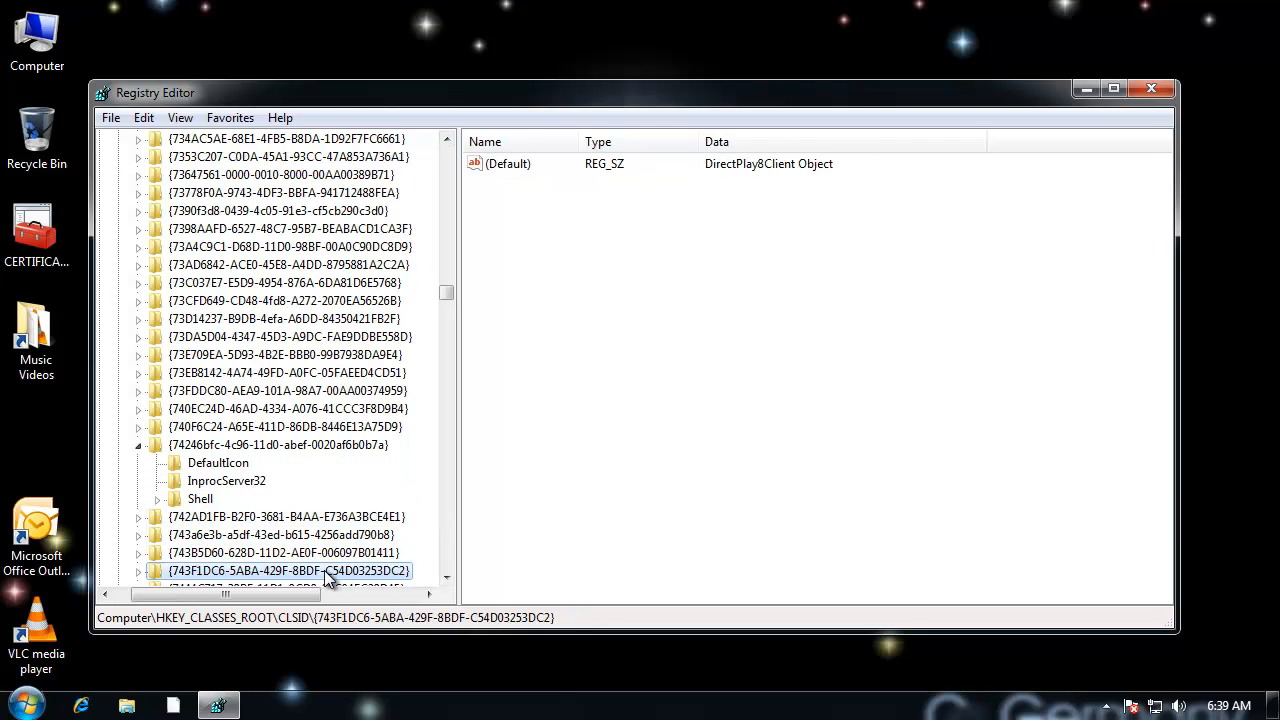
key(Down)
key(Down)
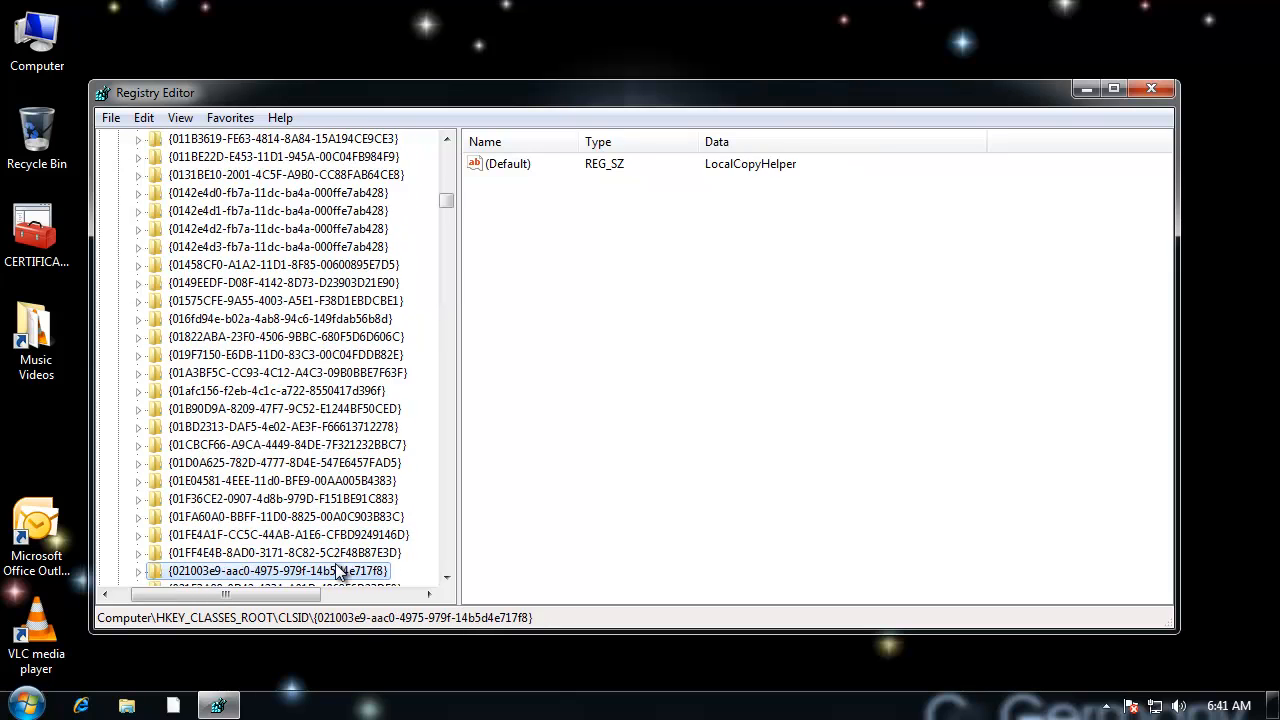
key(Down)
key(Down)
key(Down)
key(Down)
key(Down)
key(Down)
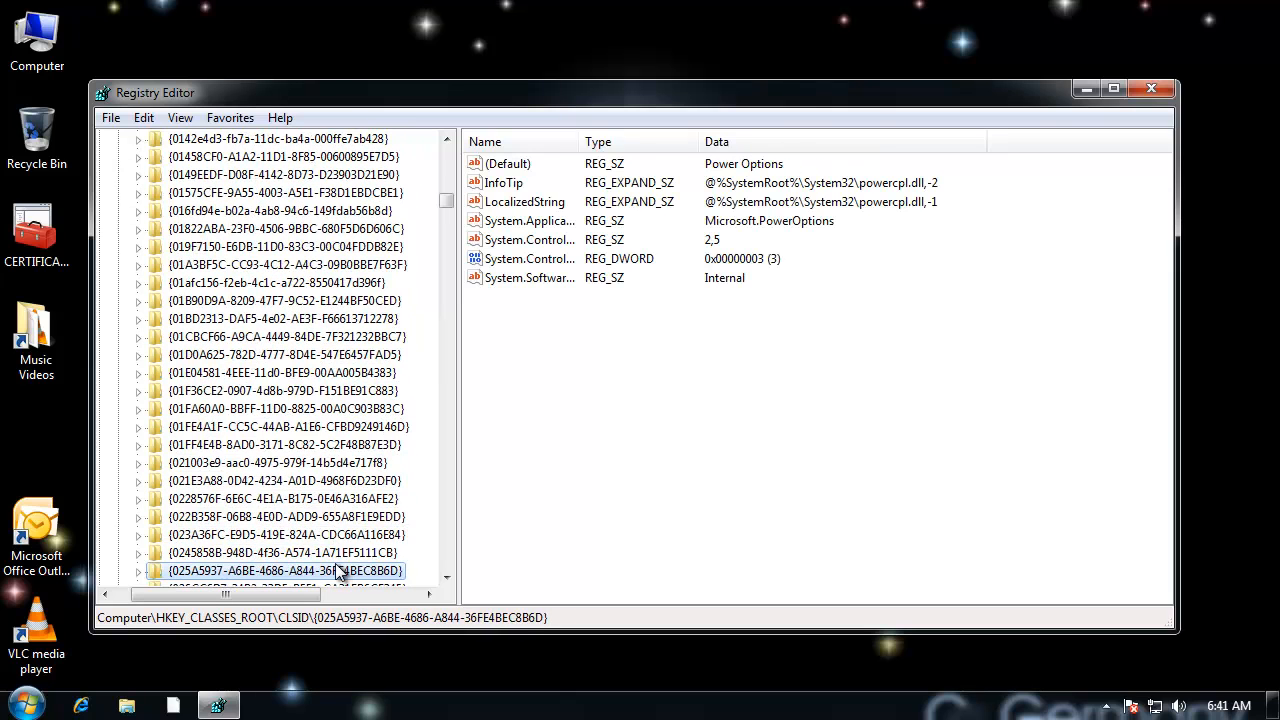
Step: Expand the Power Options key {025A5937-A6BE-4686-A844-36FE4BEC8B6D} and make Administrators its owner, replacing the owner on subcontainers and objects
click(447, 578)
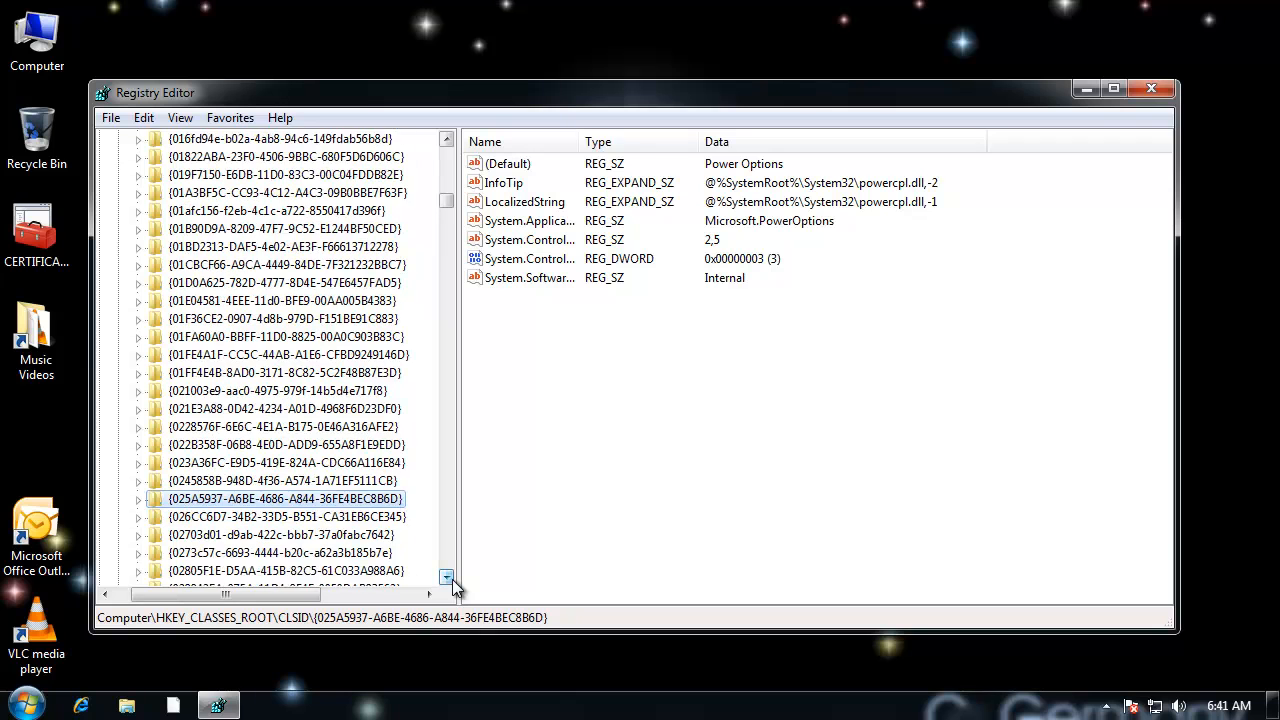
click(447, 578)
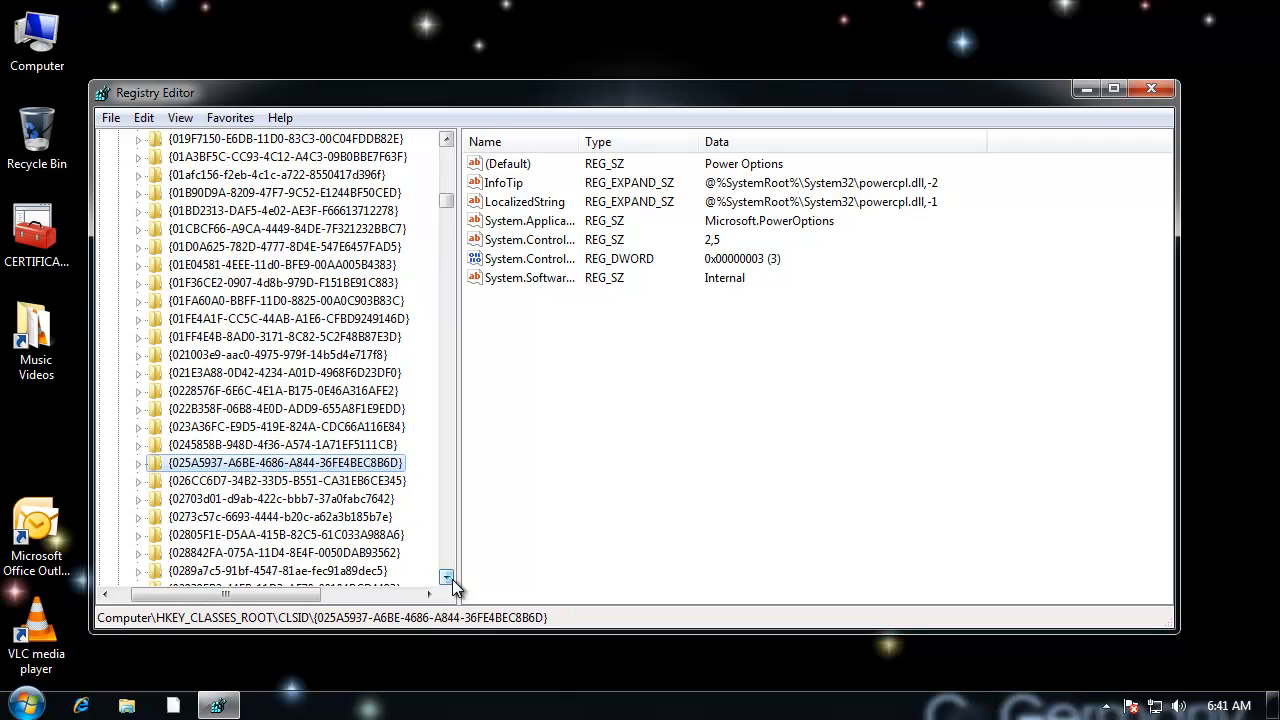
click(140, 463)
right_click(253, 465)
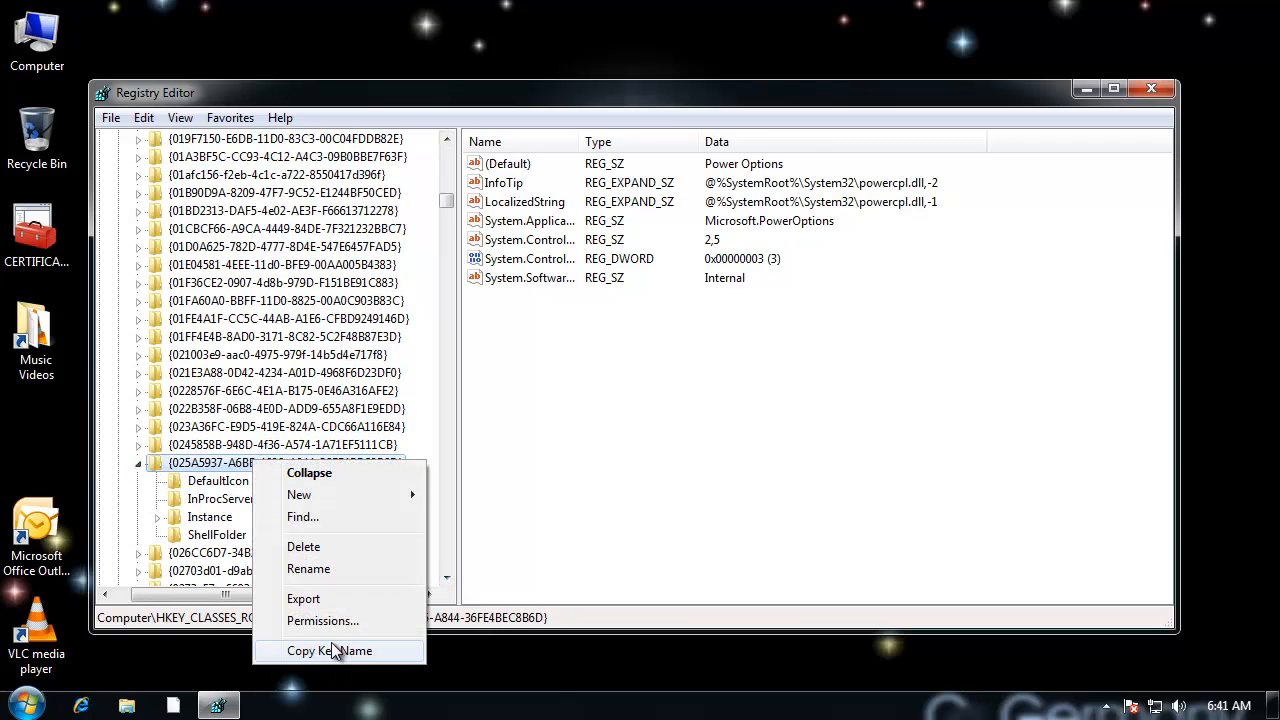
click(332, 621)
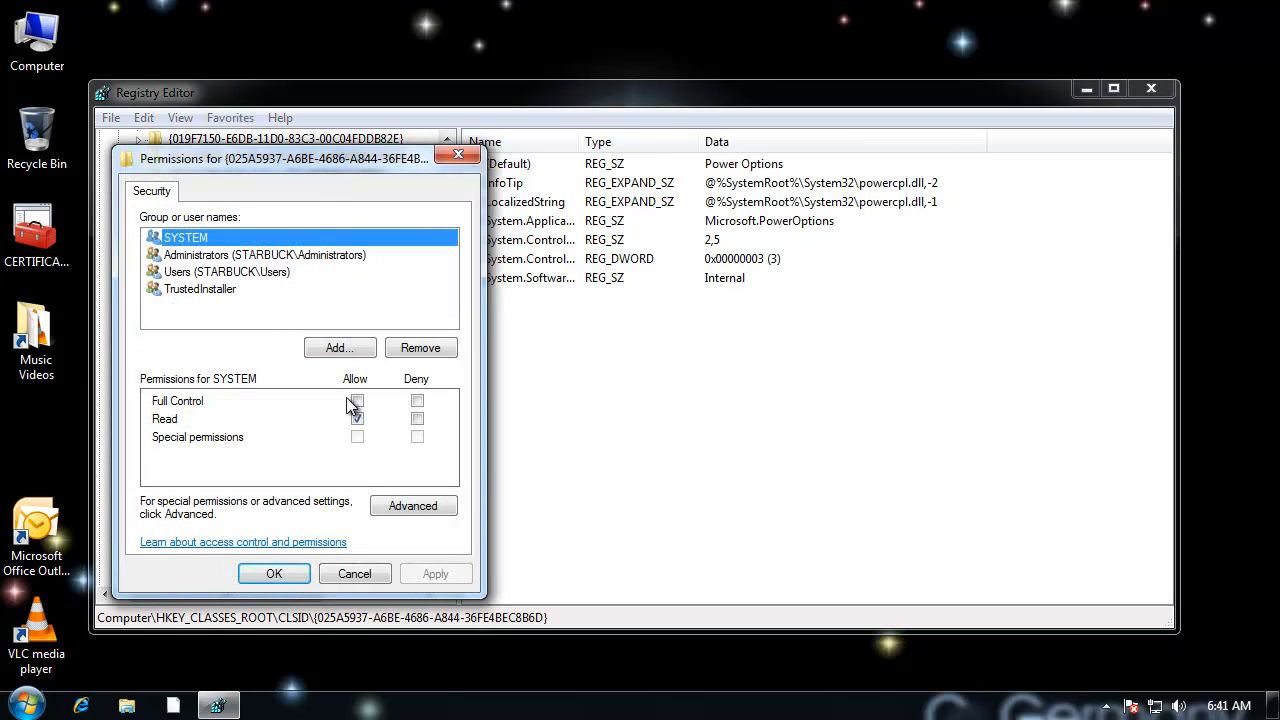
click(407, 513)
click(297, 252)
click(230, 429)
click(181, 597)
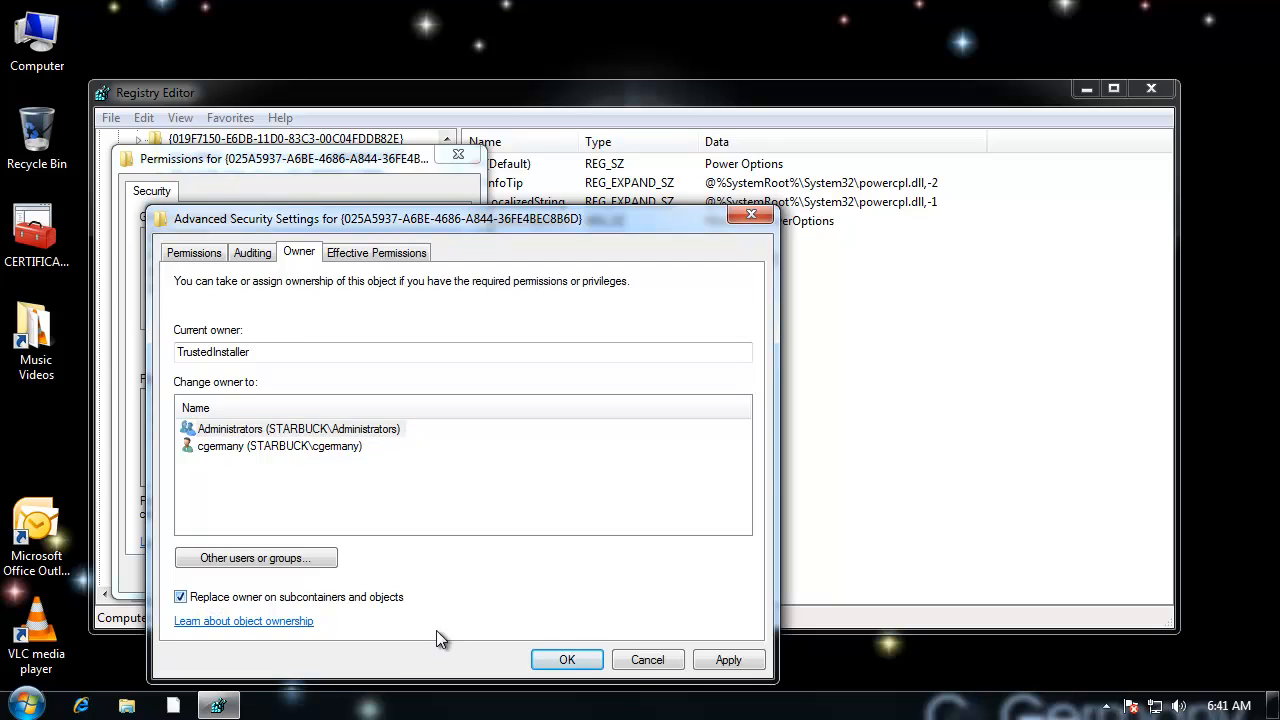
click(567, 659)
click(284, 576)
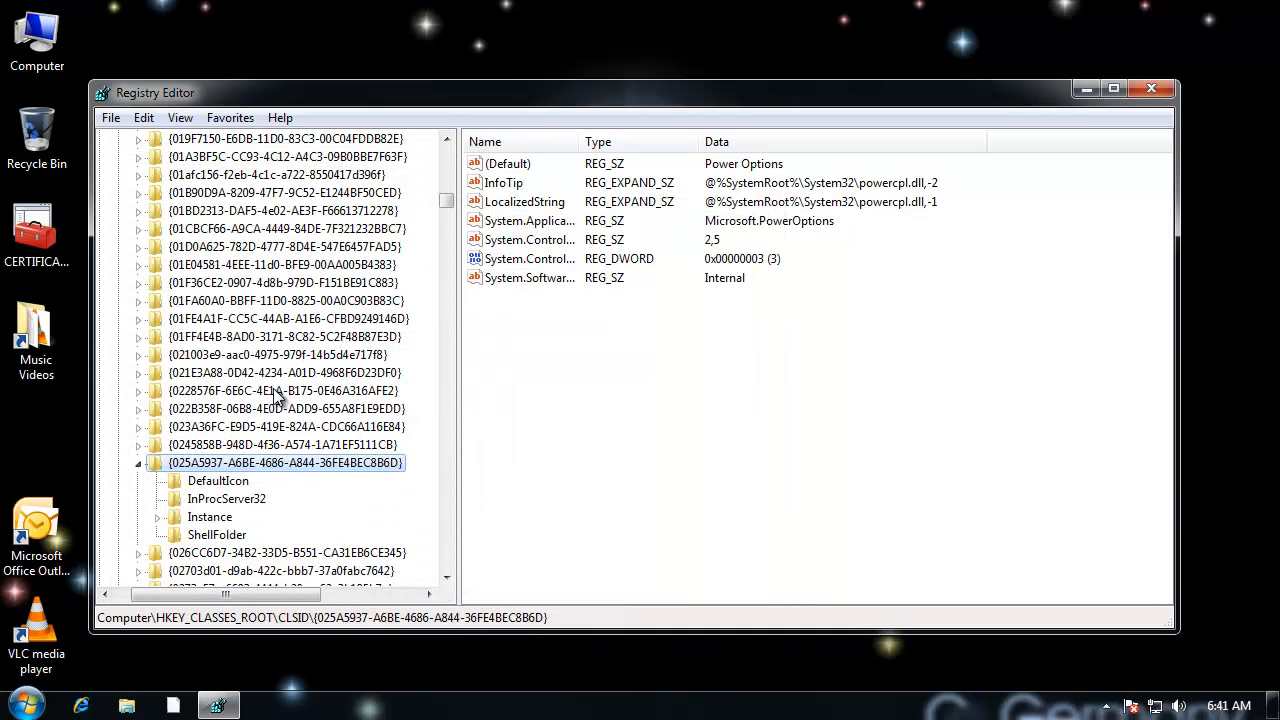
Step: Grant the Administrators group Full Control over the Power Options key {025A5937-A6BE-4686-A844-36FE4BEC8B6D}
right_click(308, 460)
click(401, 618)
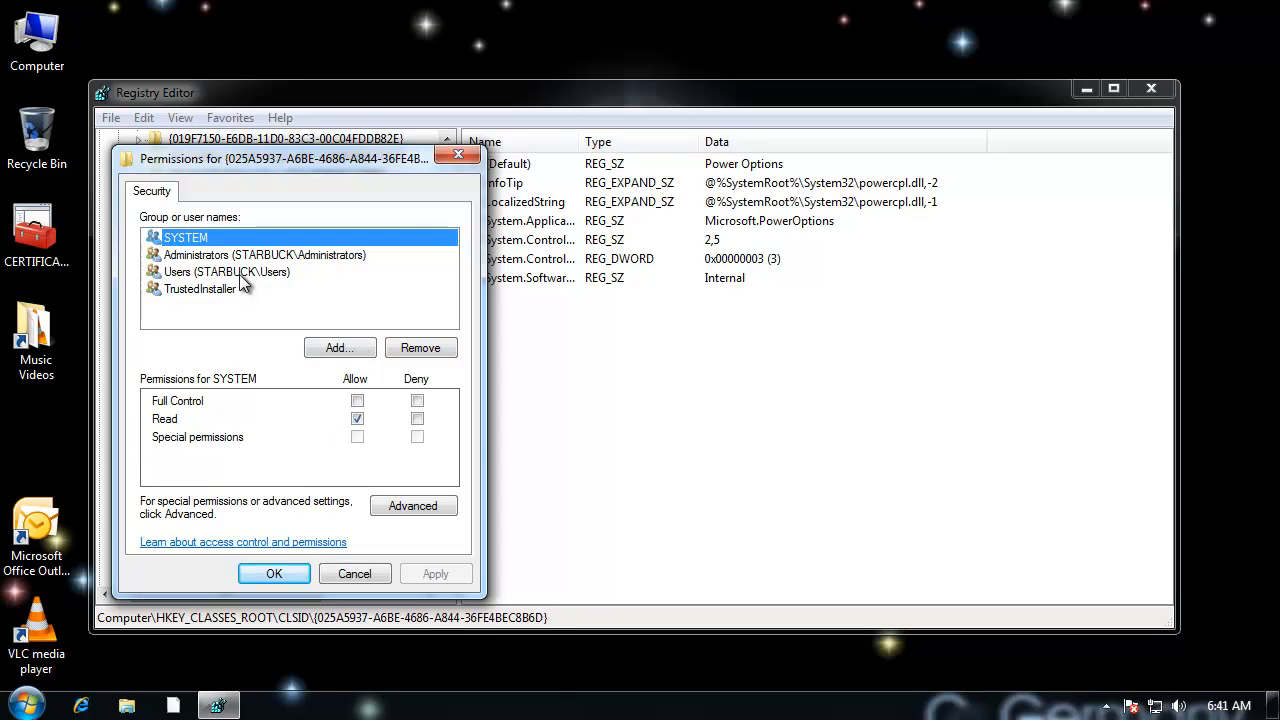
click(235, 255)
click(357, 400)
click(273, 574)
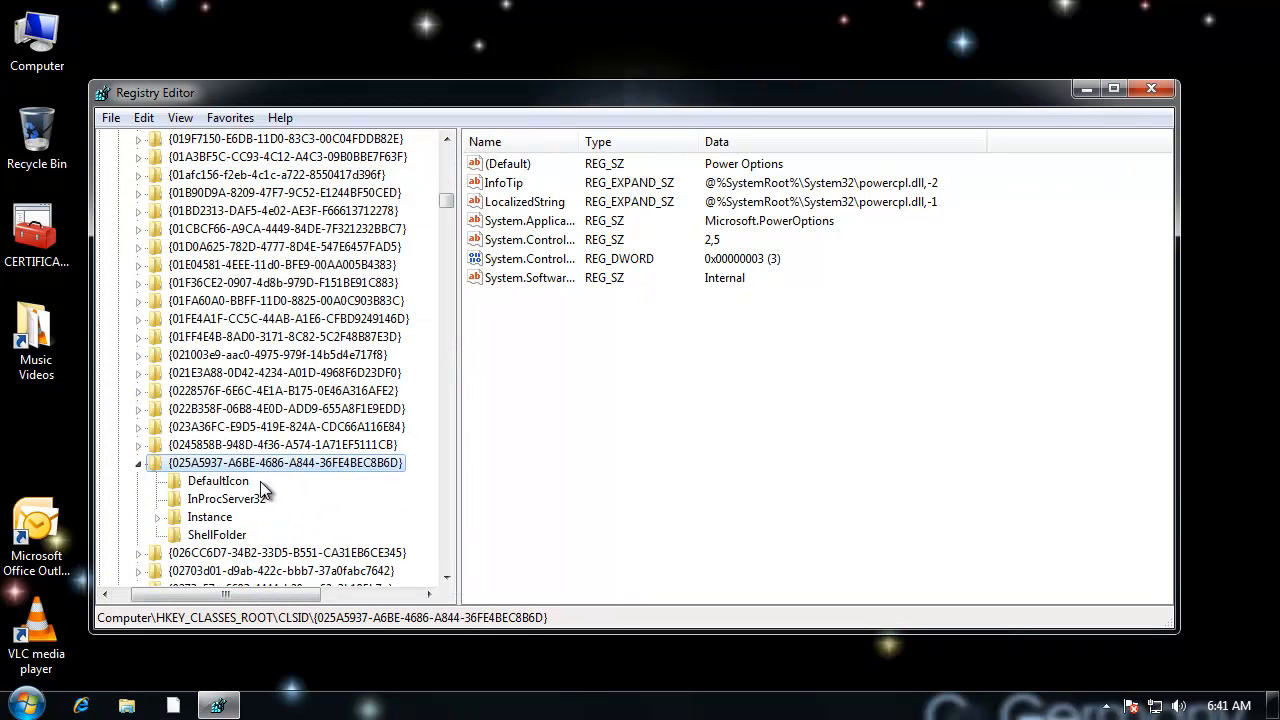
Step: Set the (Default) value of the Power Options key's DefaultIcon subkey to the copied path C:\BANANA\sailormoon\Moon.ico
click(220, 482)
double_click(495, 163)
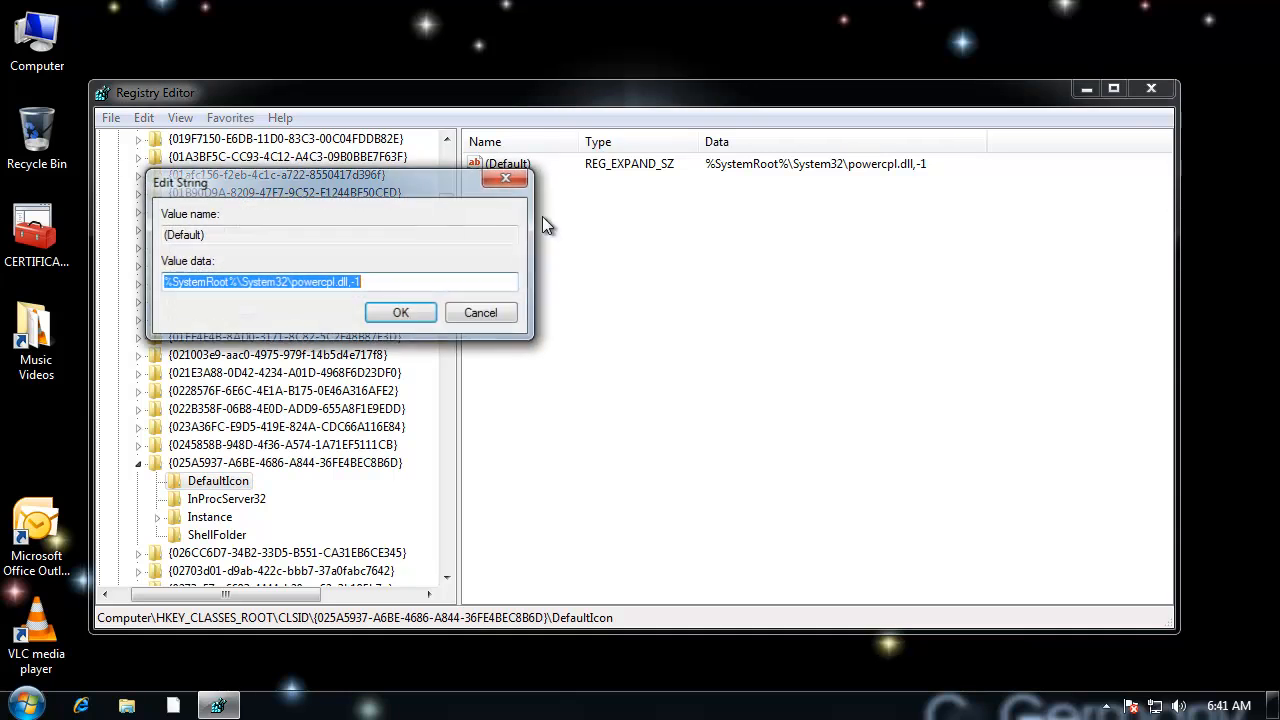
key(ctrl+v)
click(401, 313)
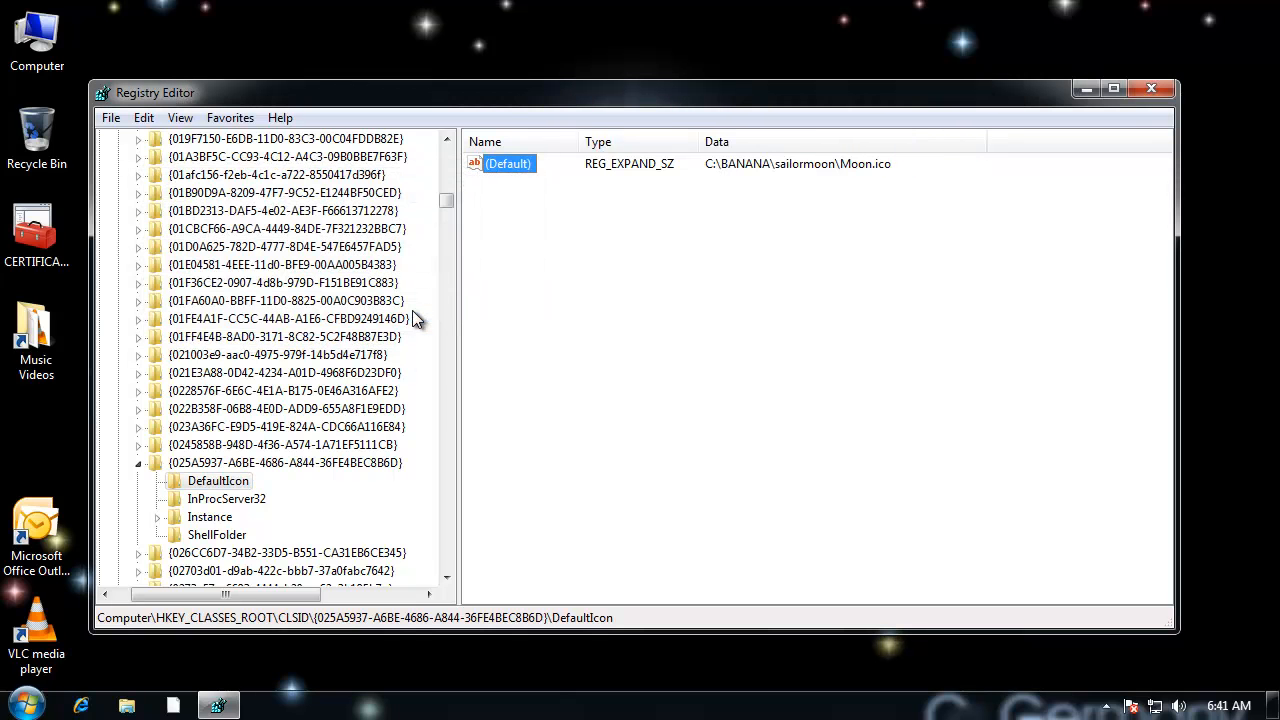
Step: Go through the CLSID keys after the Power Options key, checking their (Default) names for more items to change
click(275, 556)
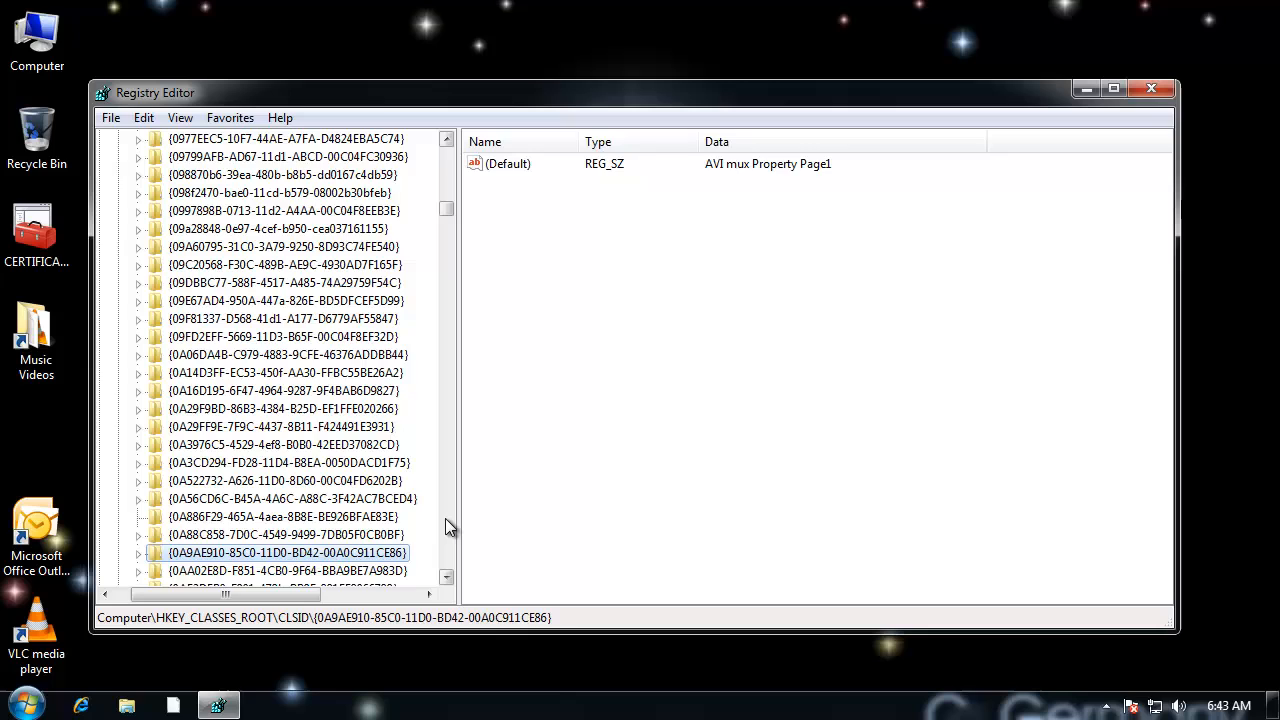
key(Down)
key(Down)
key(Down)
key(Down)
key(Down)
key(Down)
key(Down)
key(Down)
key(Down)
key(Down)
key(Down)
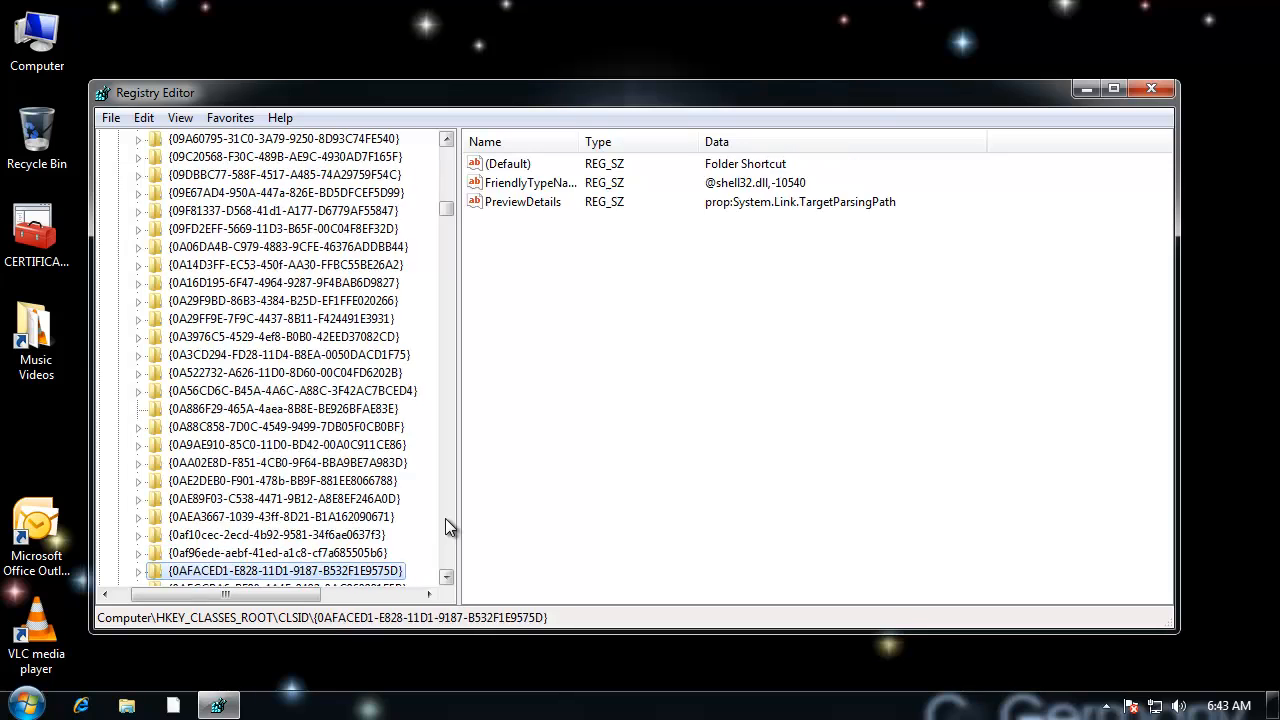
key(Down)
key(Down)
key(Down)
key(Down)
key(Down)
key(Down)
key(Down)
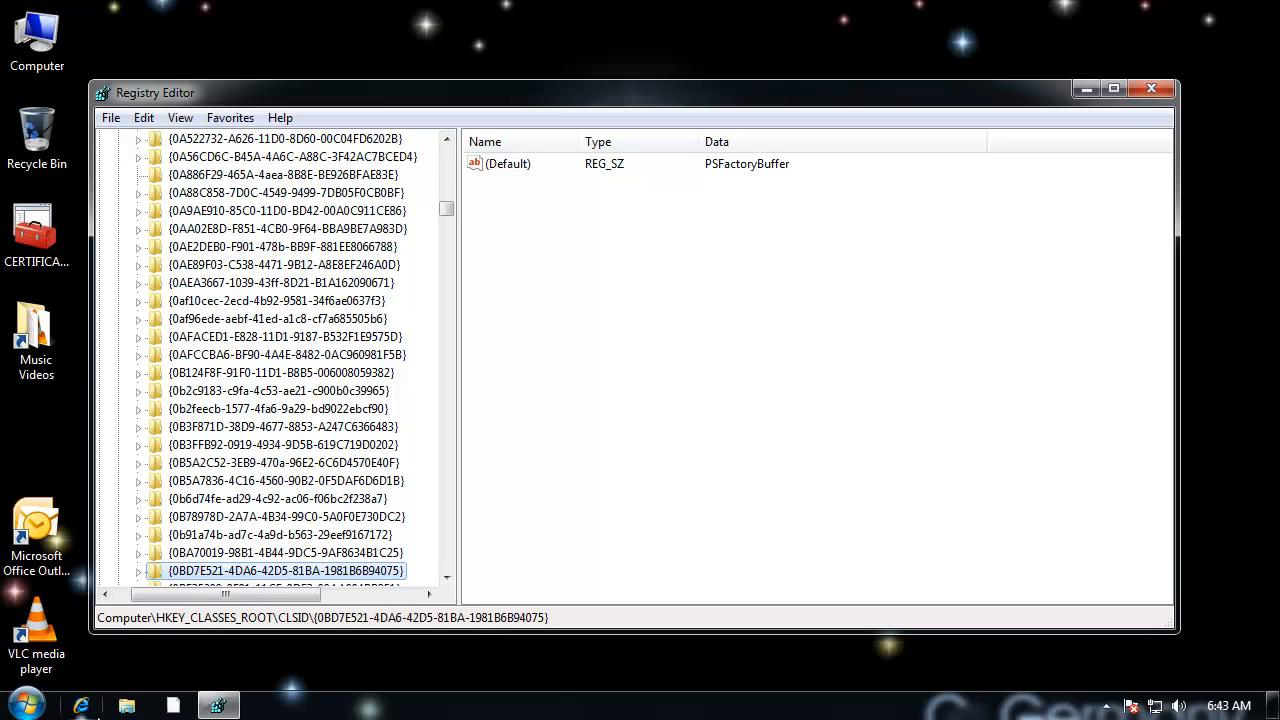
Step: Open Control Panel to check the Device Manager and Power Options icons, and close it again
click(25, 705)
click(369, 485)
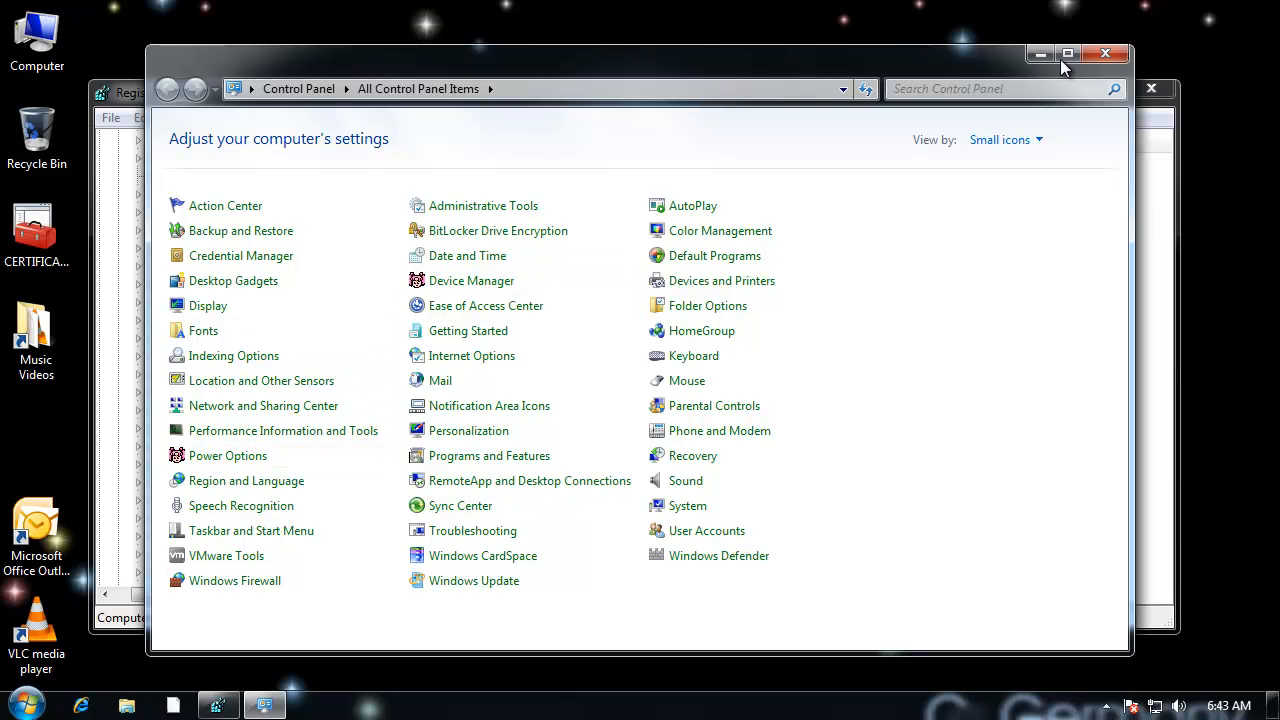
click(1106, 54)
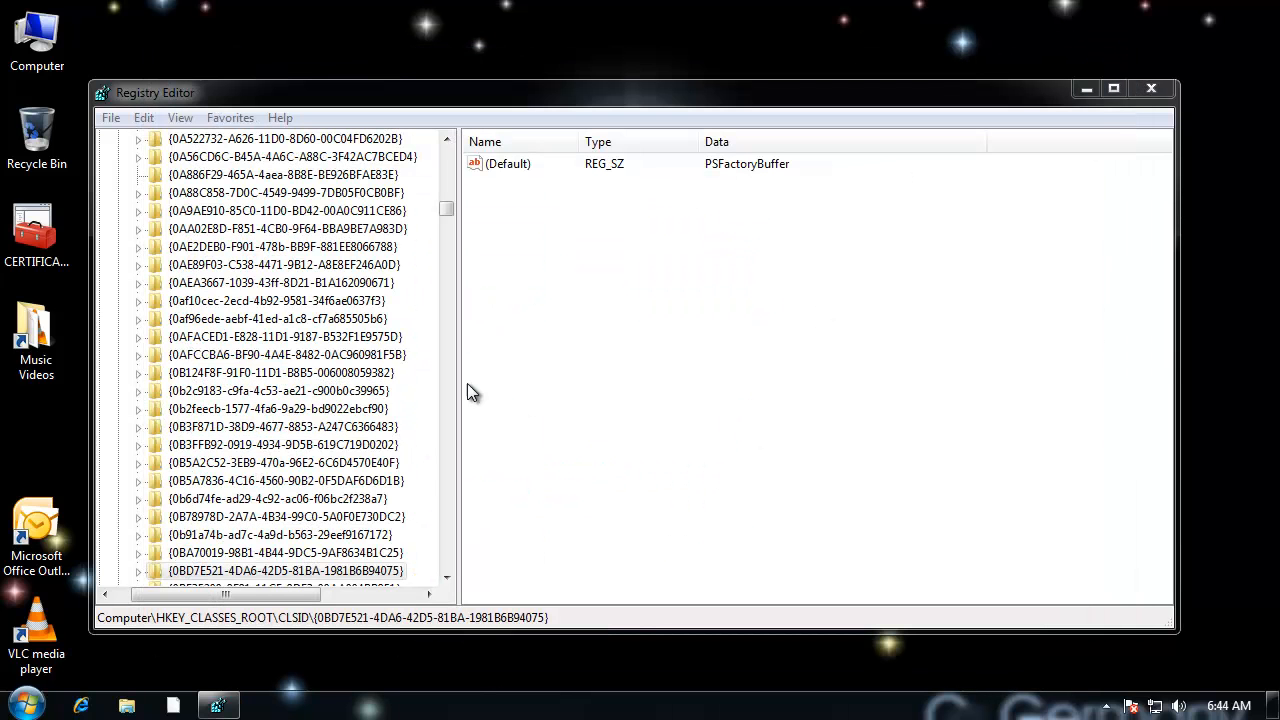
Step: Close Registry Editor and reopen Control Panel from the desktop
click(446, 465)
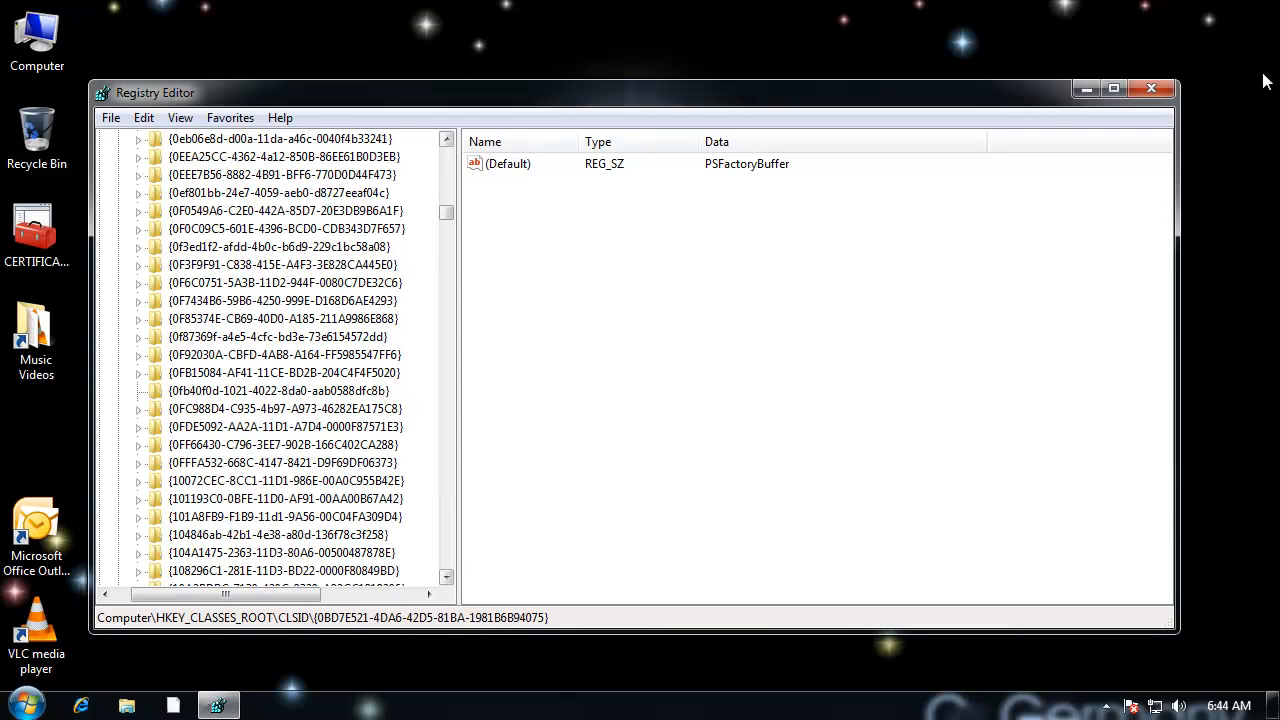
click(1151, 89)
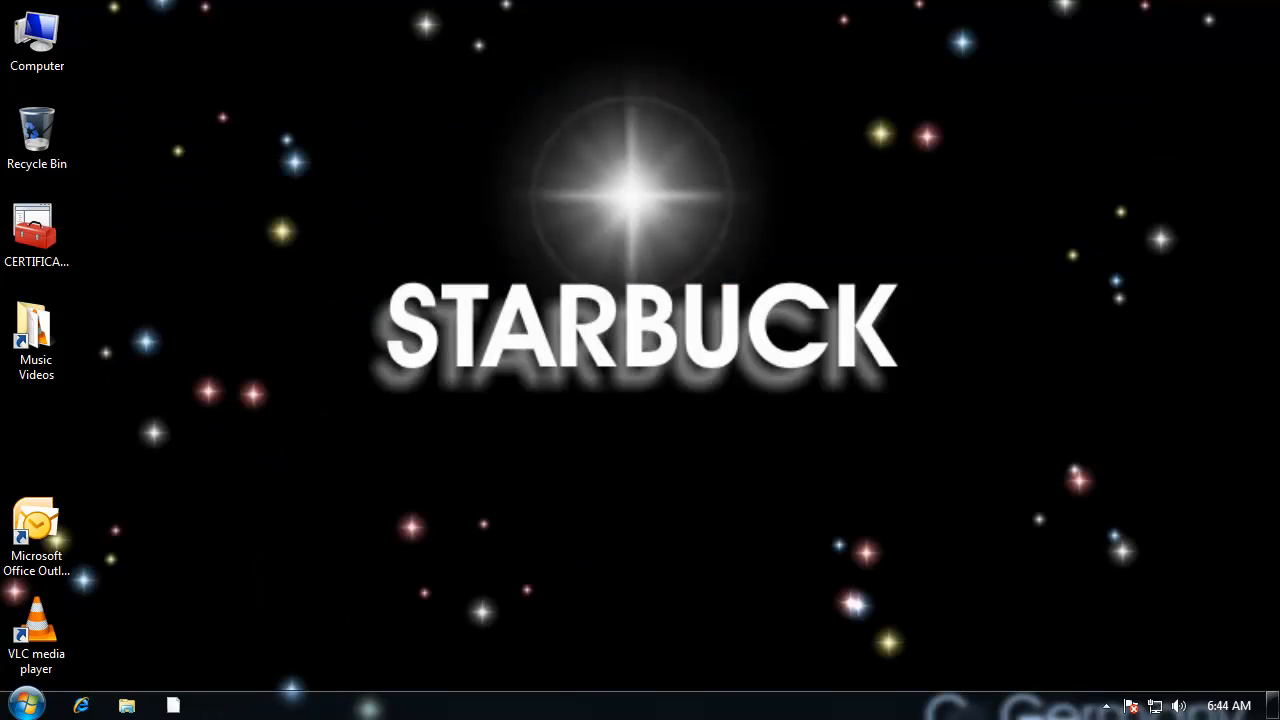
click(24, 705)
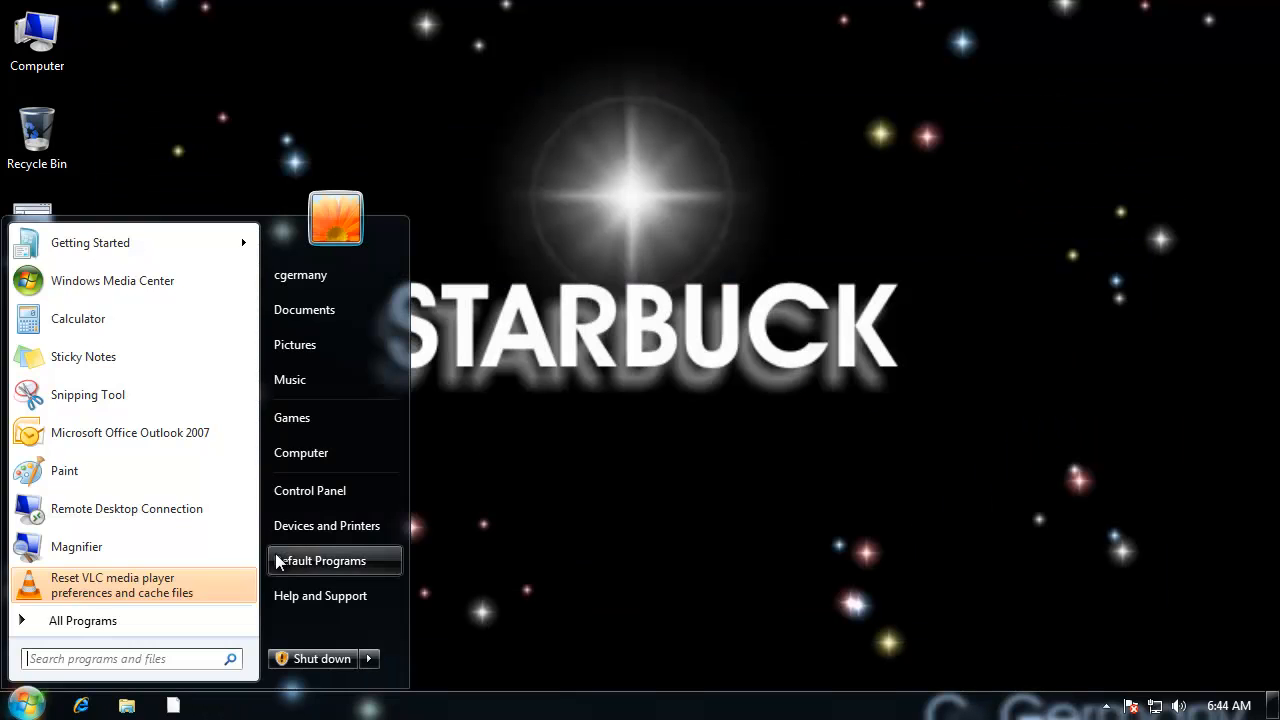
click(322, 493)
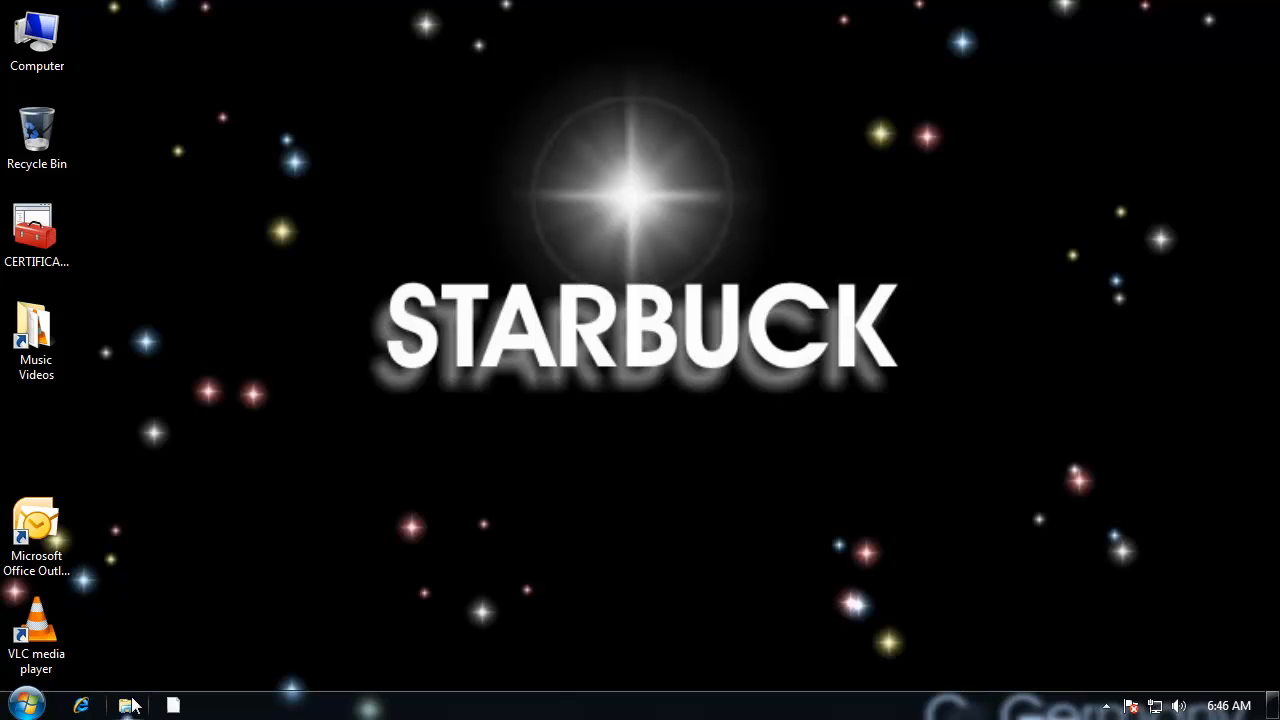
Step: Launch Registry Editor with regedit, allow it to run, and collapse the HKEY_CLASSES_ROOT hive
click(26, 705)
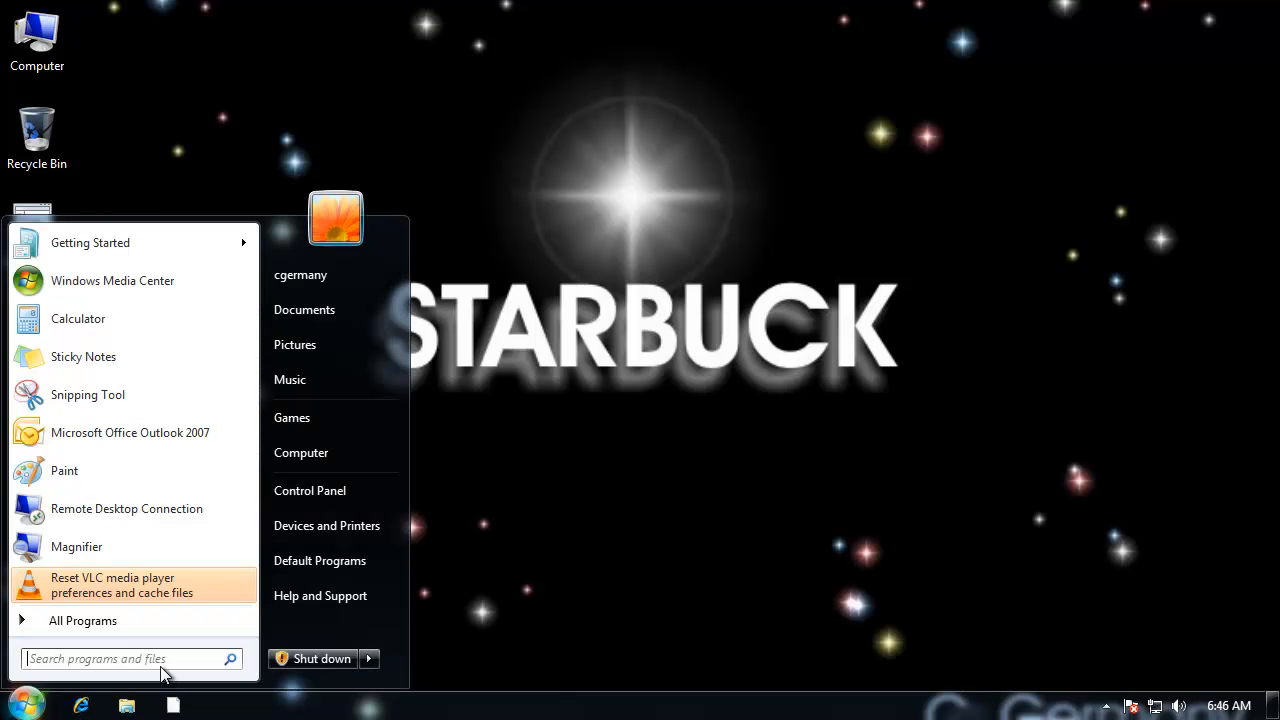
text(regedit)
key(Return)
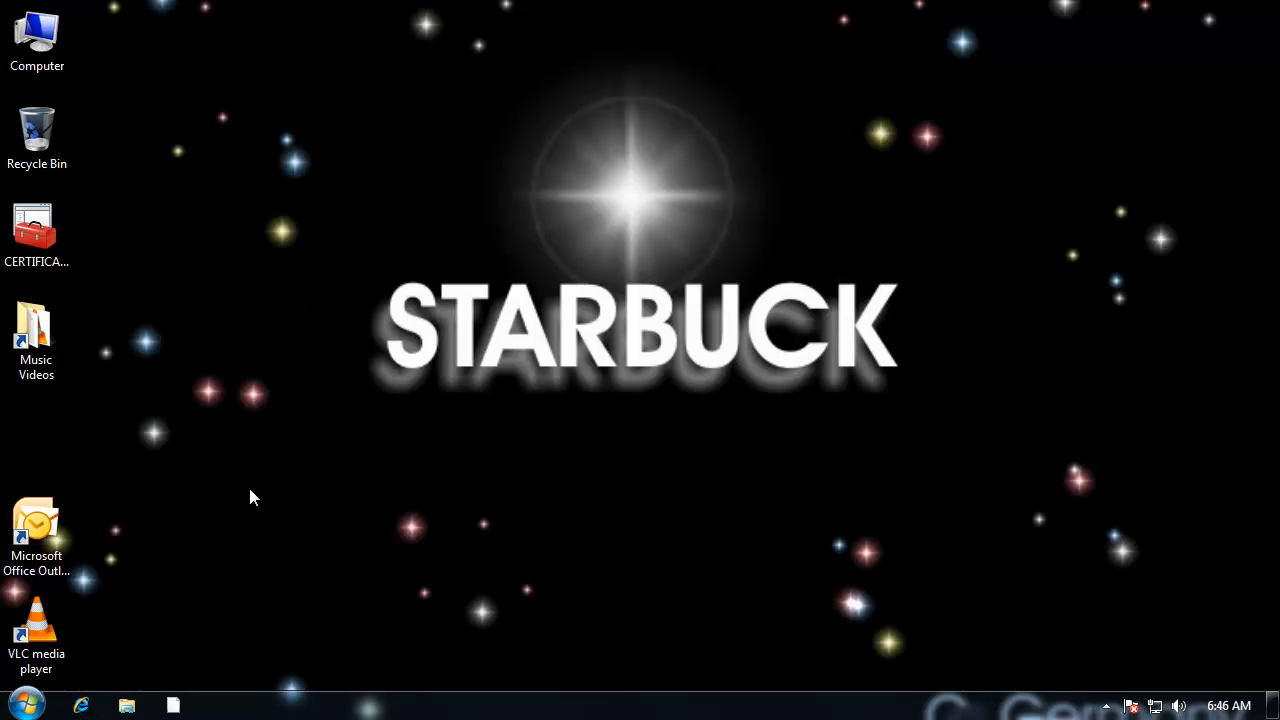
click(335, 471)
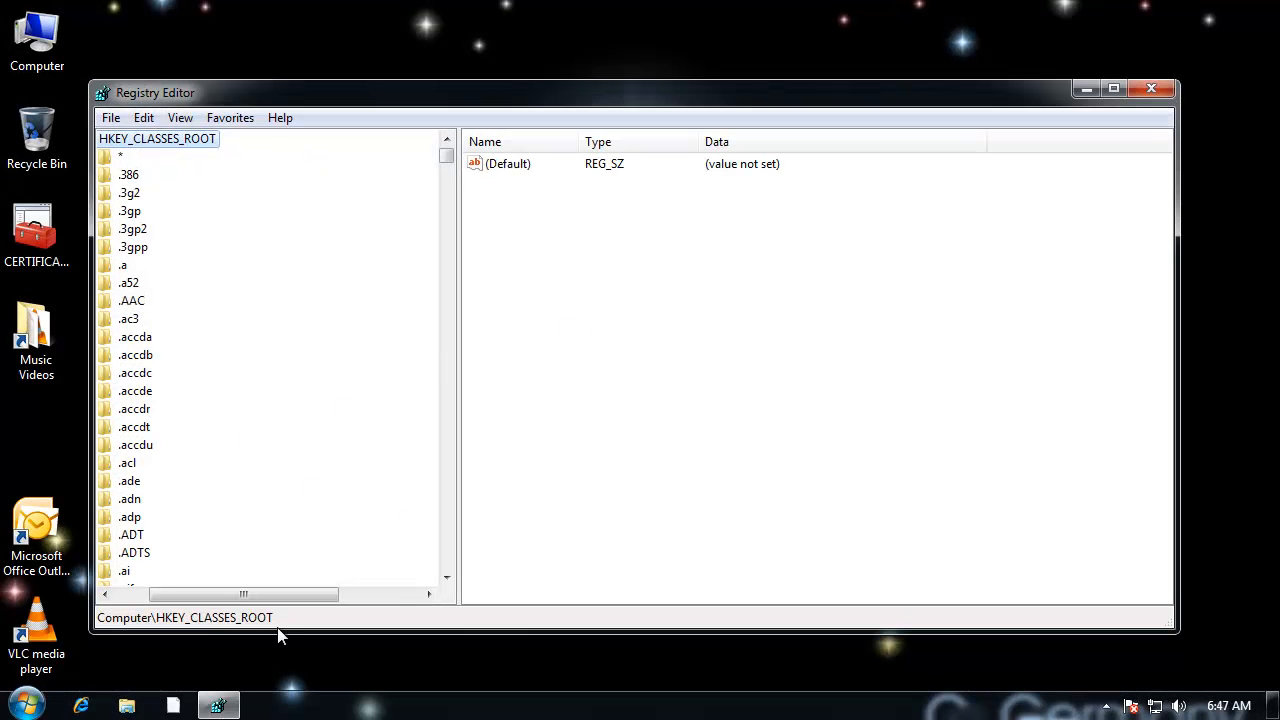
drag(257, 590, 205, 592)
click(128, 142)
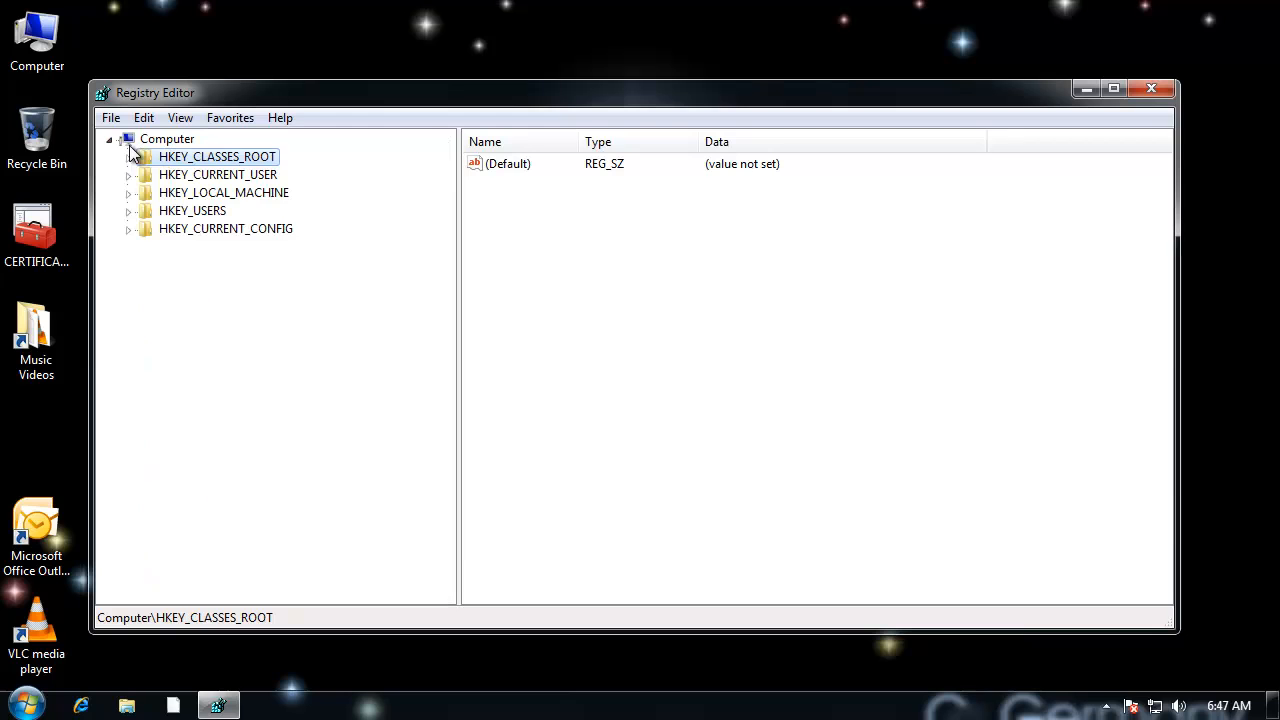
Step: Expand HKEY_CURRENT_USER down to the Software\Microsoft key
click(220, 175)
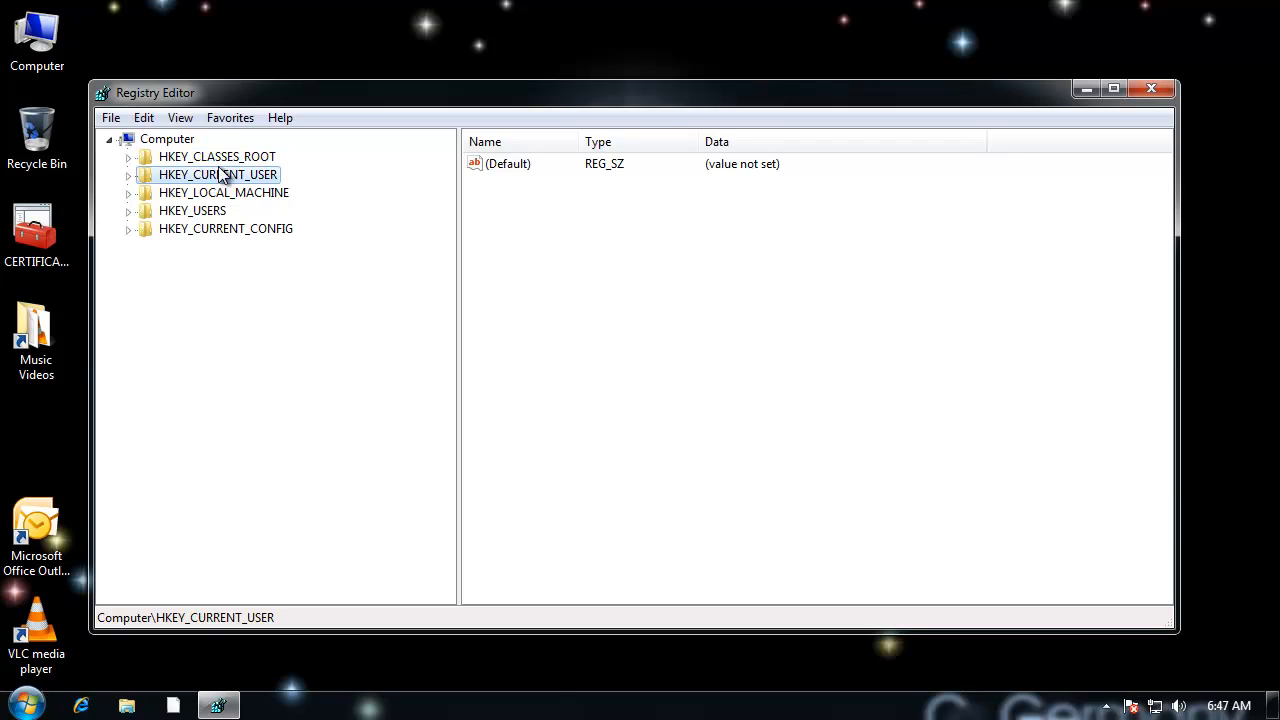
click(128, 176)
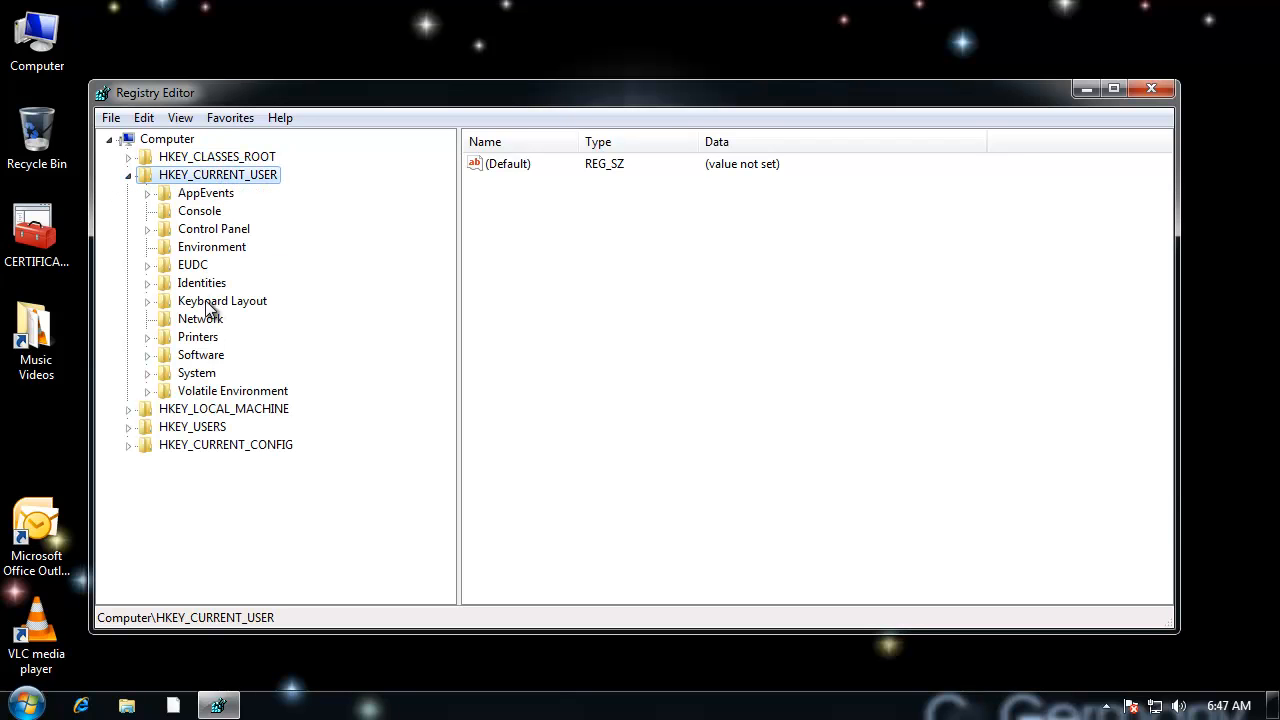
click(200, 355)
click(148, 355)
click(192, 411)
double_click(190, 409)
Step: Expand the Windows\CurrentVersion key under HKEY_CURRENT_USER\Software\Microsoft
click(228, 415)
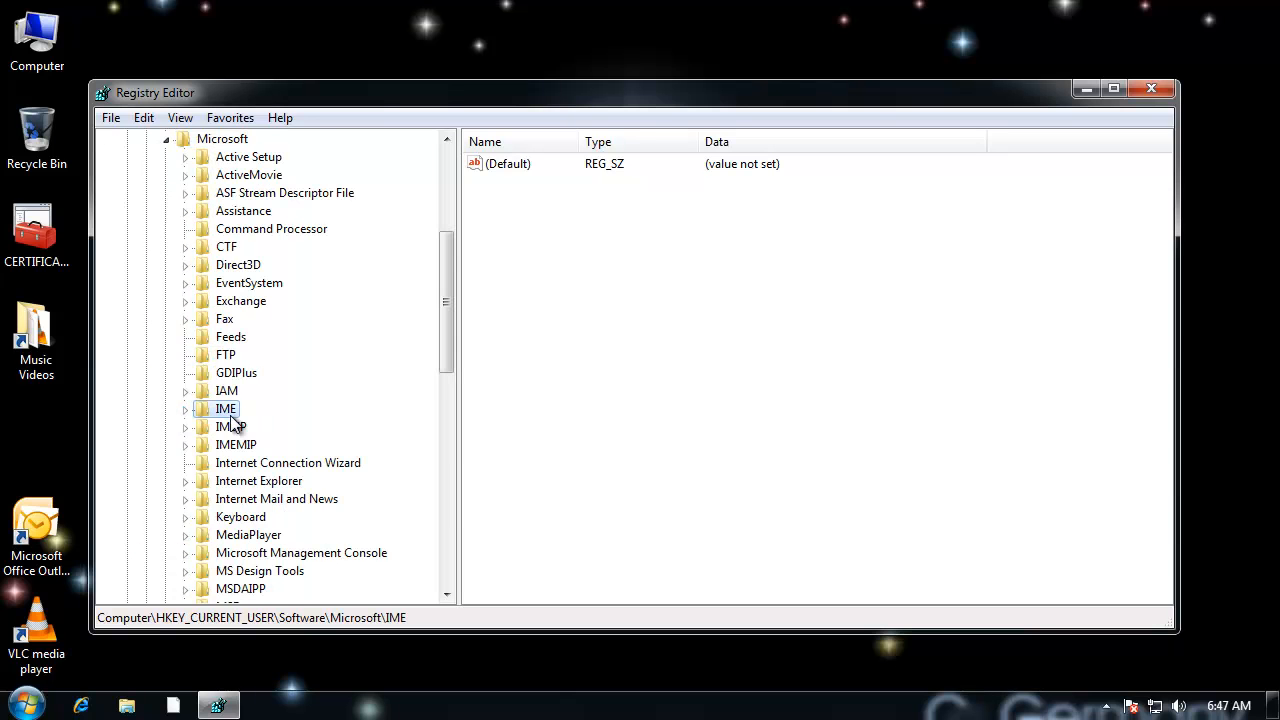
key(w)
drag(447, 427, 447, 478)
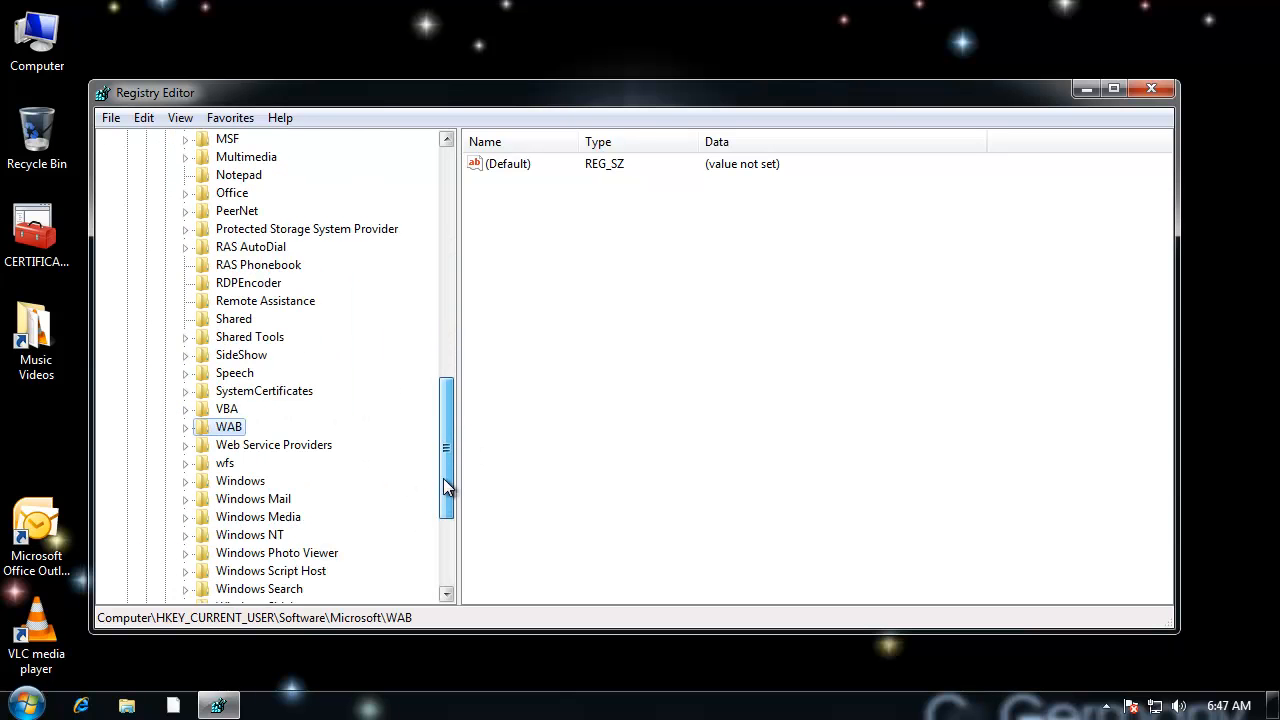
click(243, 481)
click(185, 481)
click(250, 499)
click(204, 499)
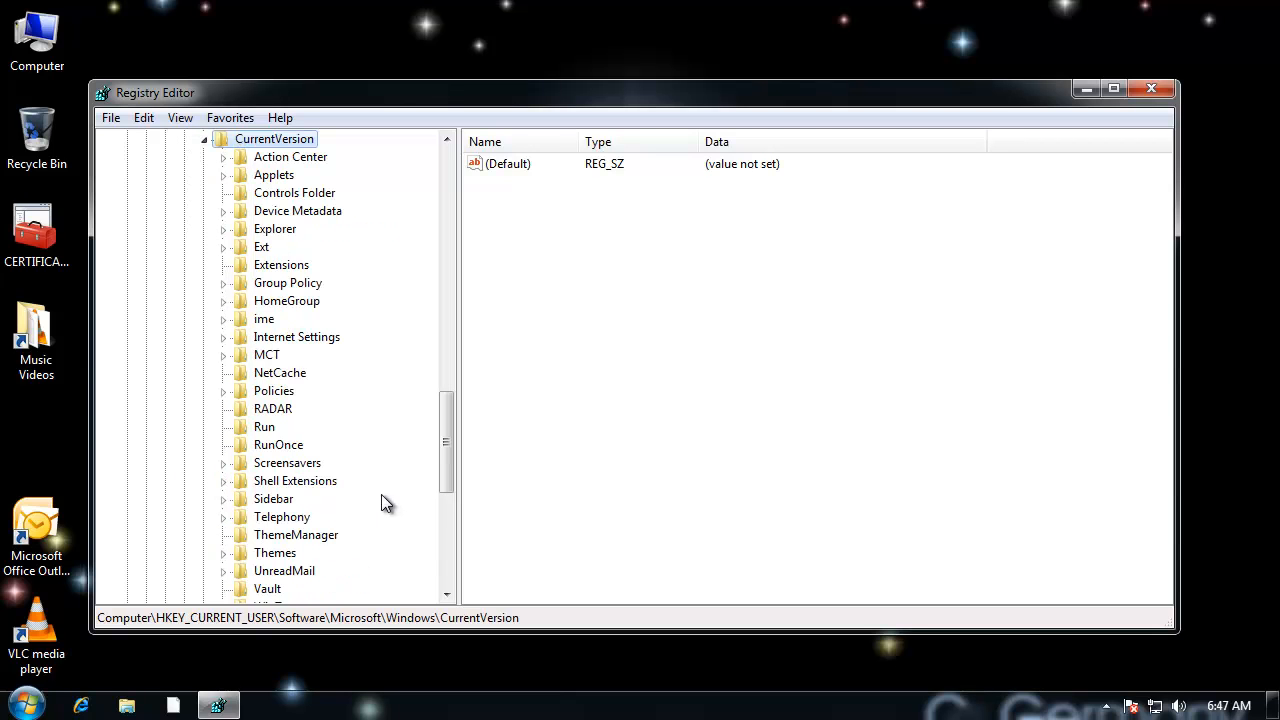
Step: Create a new key named Explorer under the CurrentVersion\Policies key
click(275, 391)
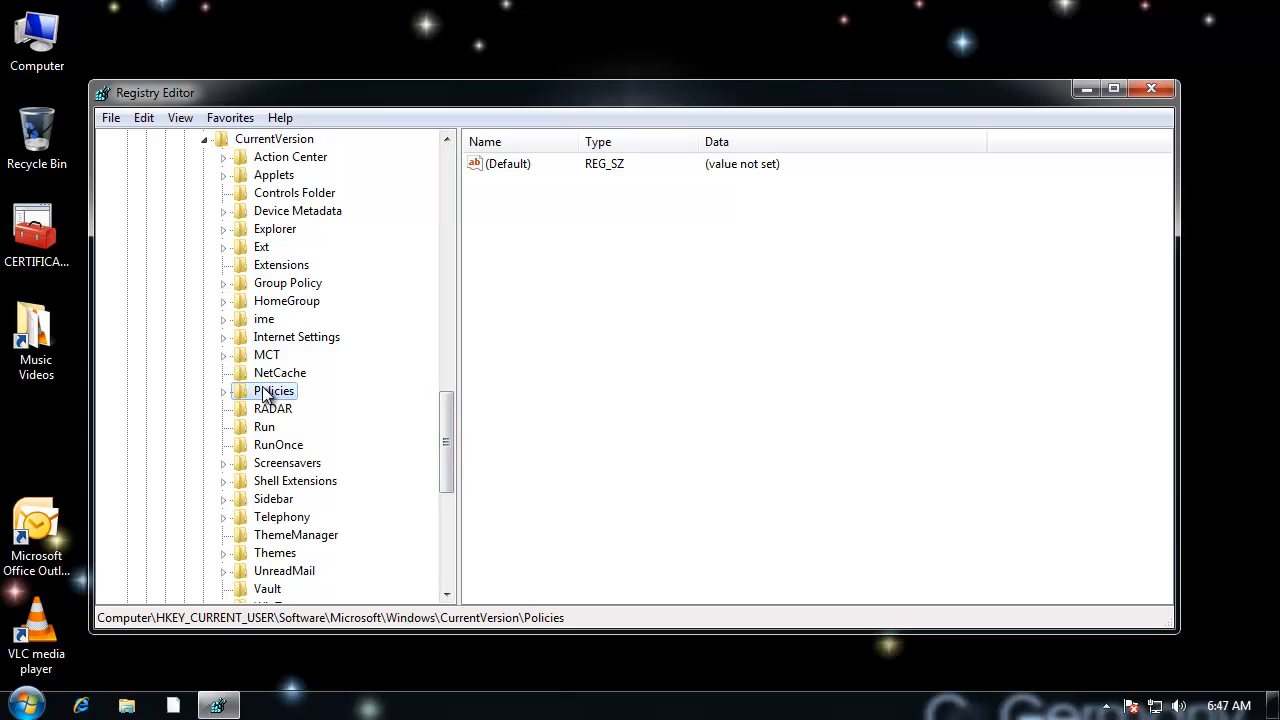
click(223, 391)
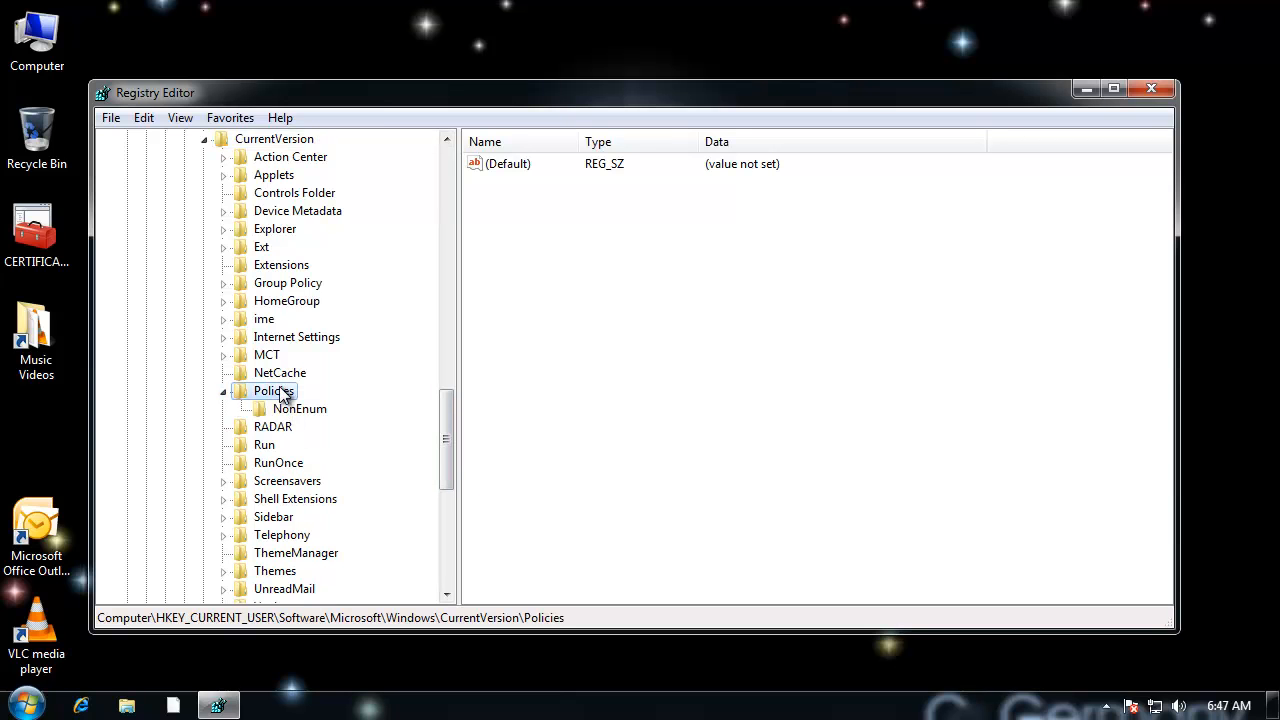
right_click(282, 391)
mouse_move(343, 432)
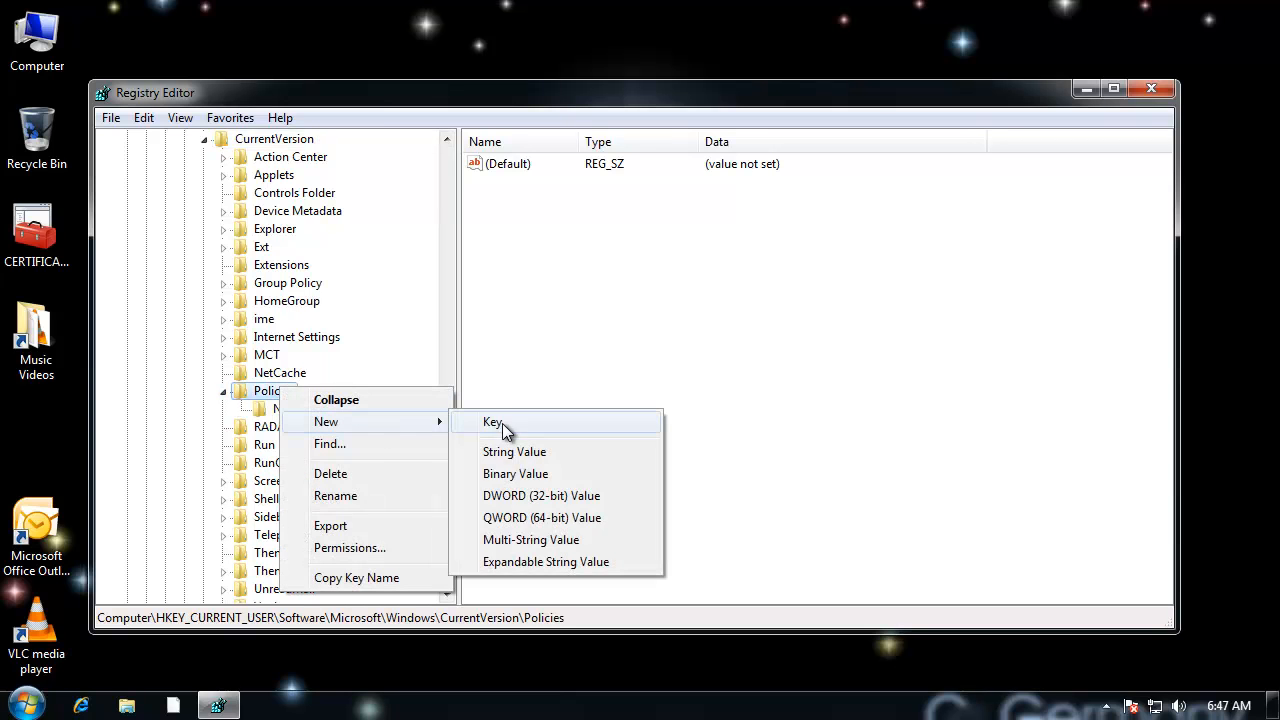
click(503, 423)
text(Explorer)
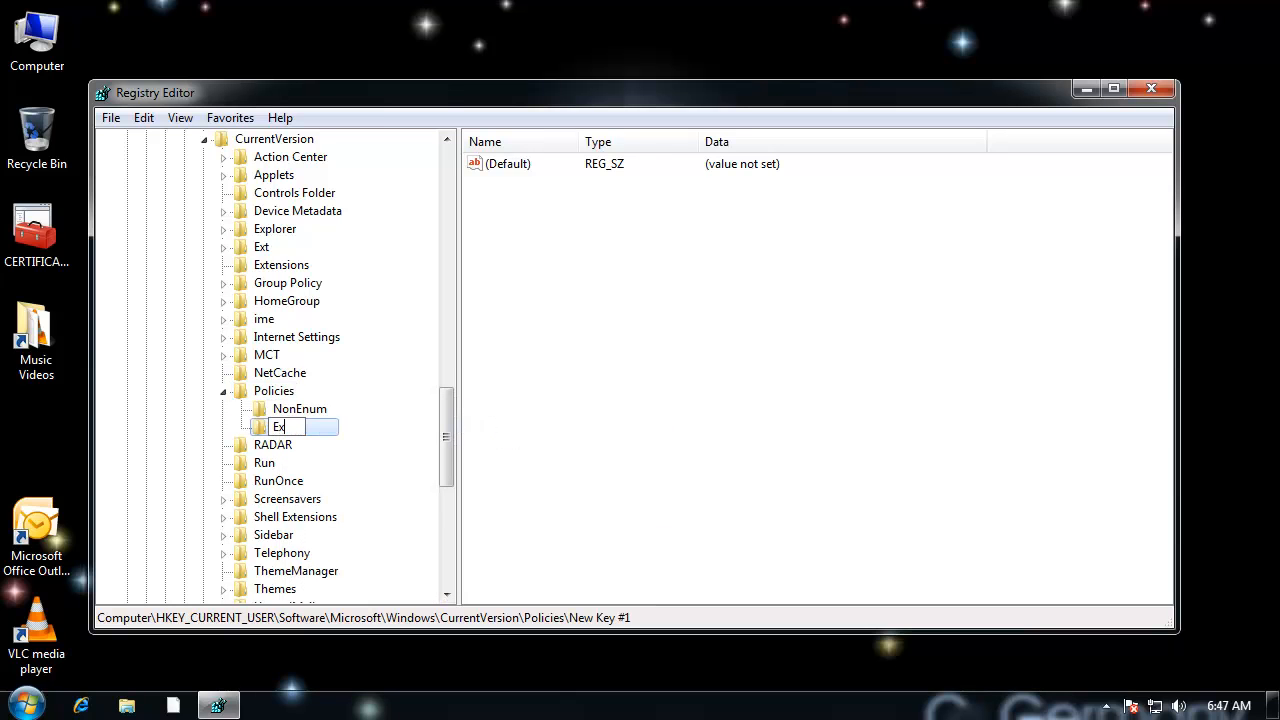
key(Return)
Step: Add a DWORD (32-bit) value named NoTrayItemsDisplay to the new Policies\Explorer key
right_click(292, 424)
mouse_move(345, 459)
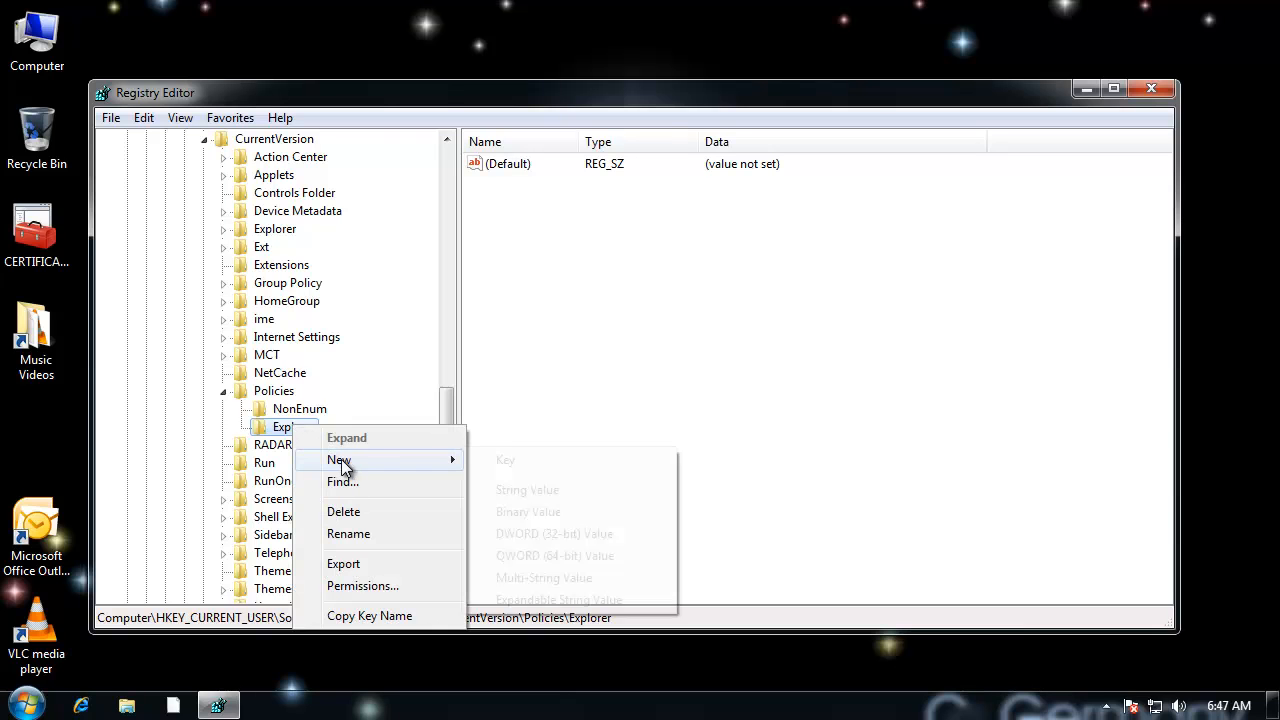
click(582, 533)
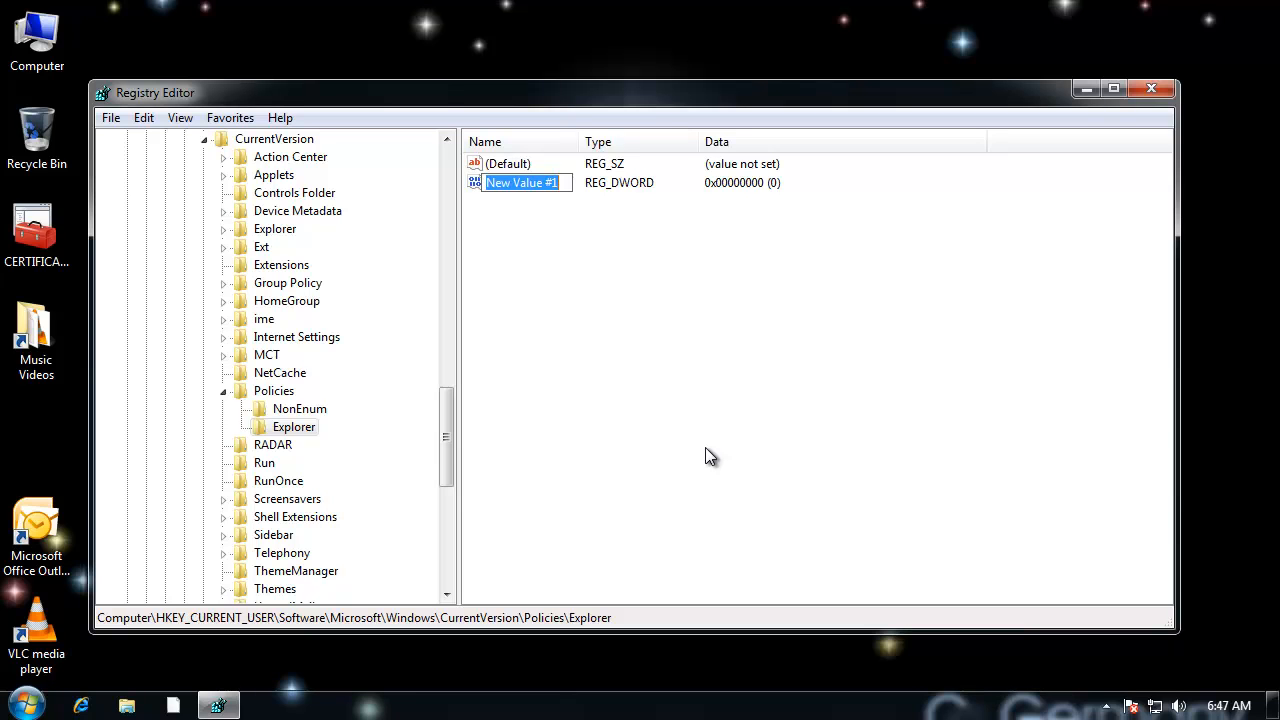
text(NoTray)
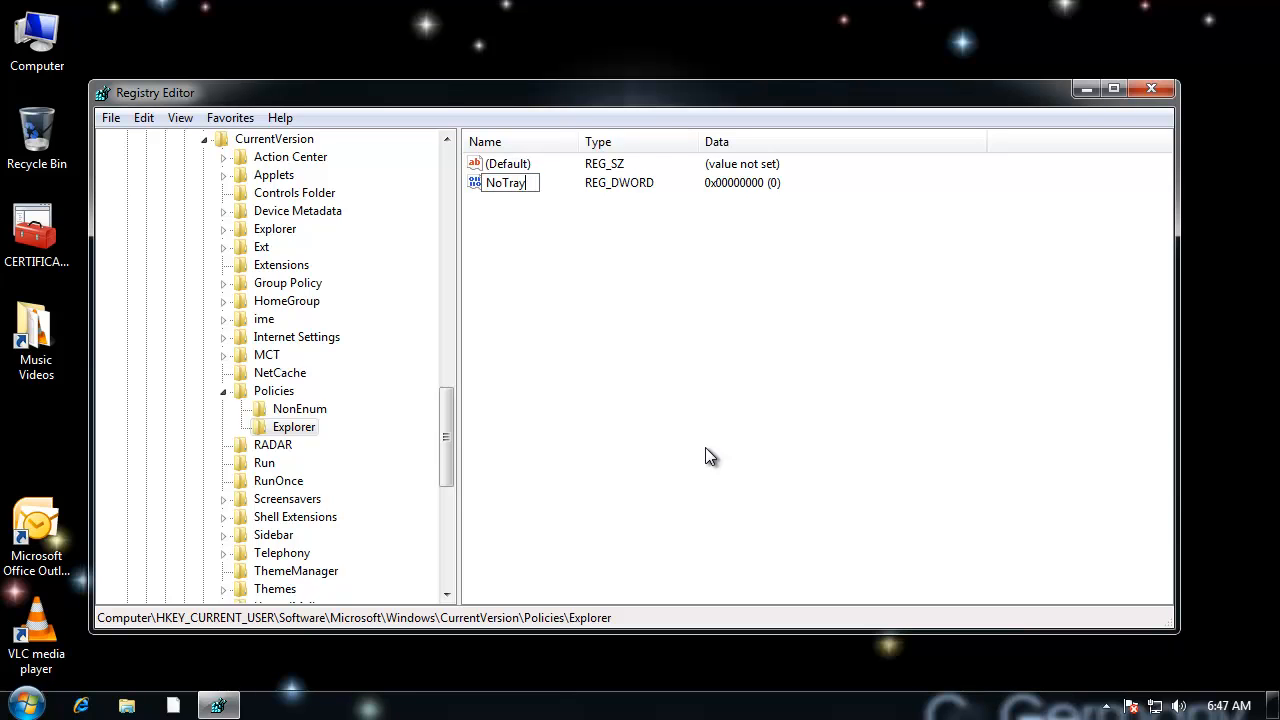
text(ItemsDisplay)
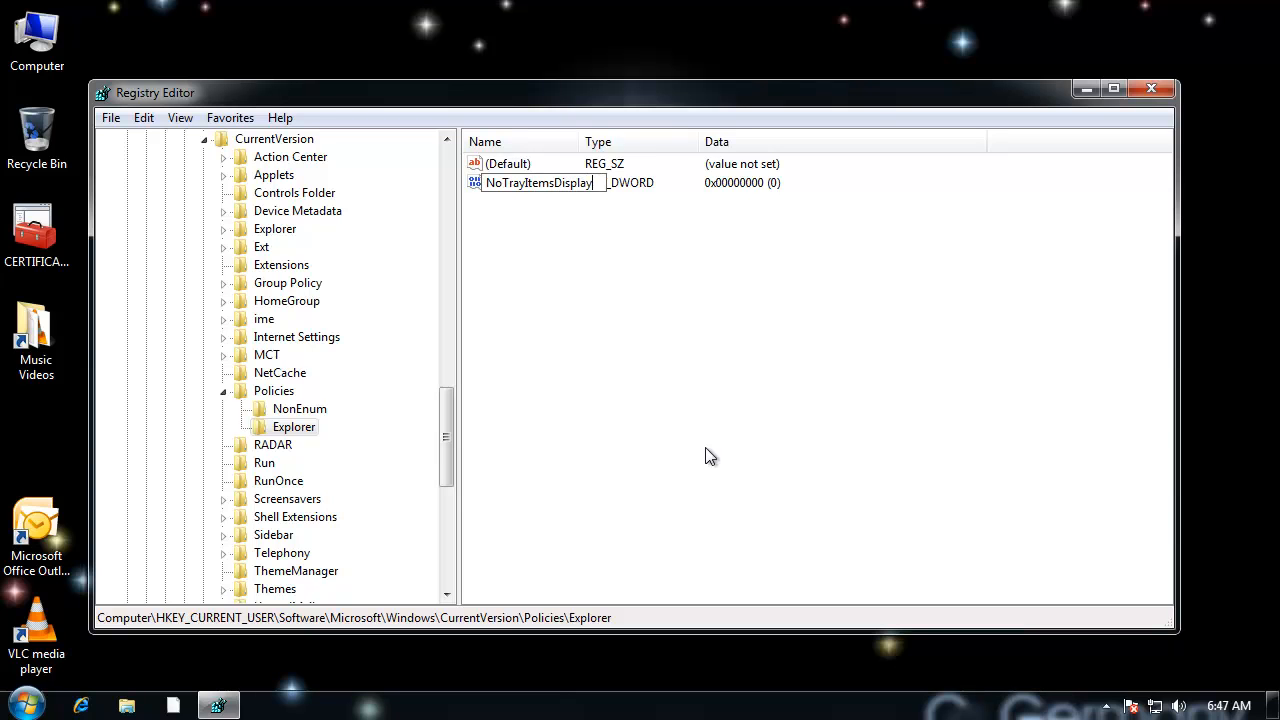
key(Return)
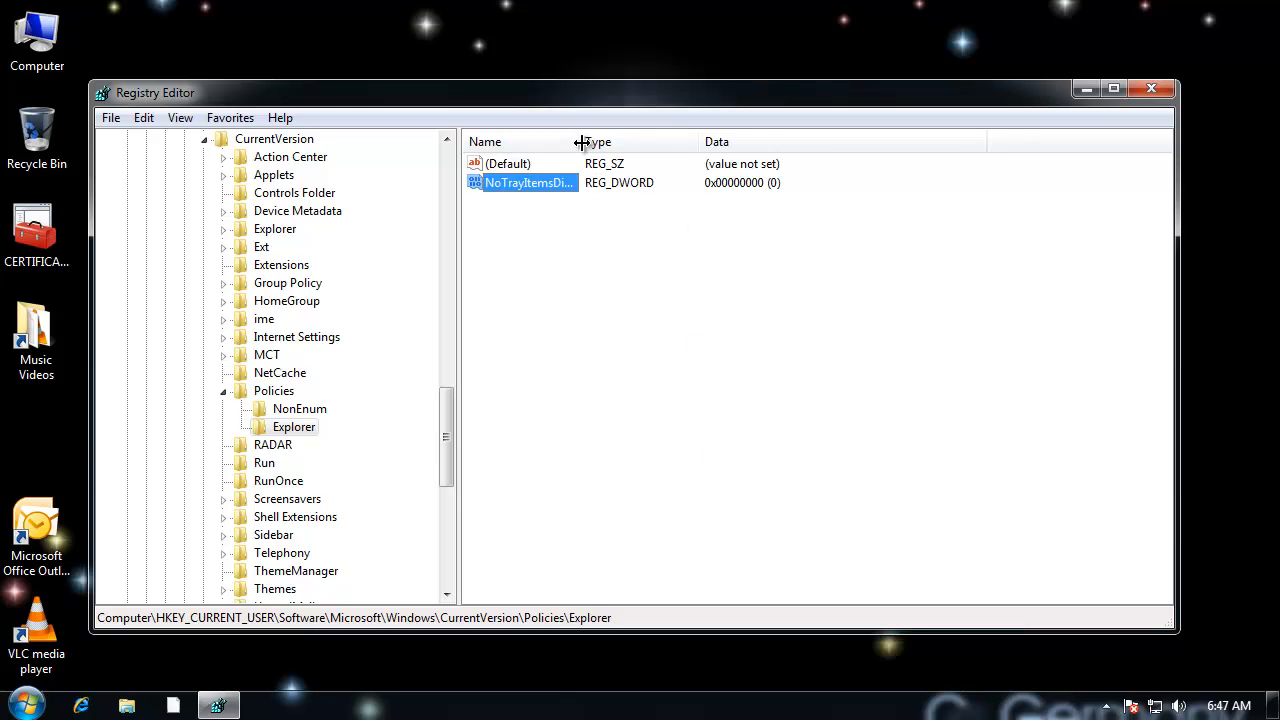
Step: Widen the Name column and set the NoTrayItemsDisplay value data to 1
drag(586, 142, 620, 144)
double_click(552, 182)
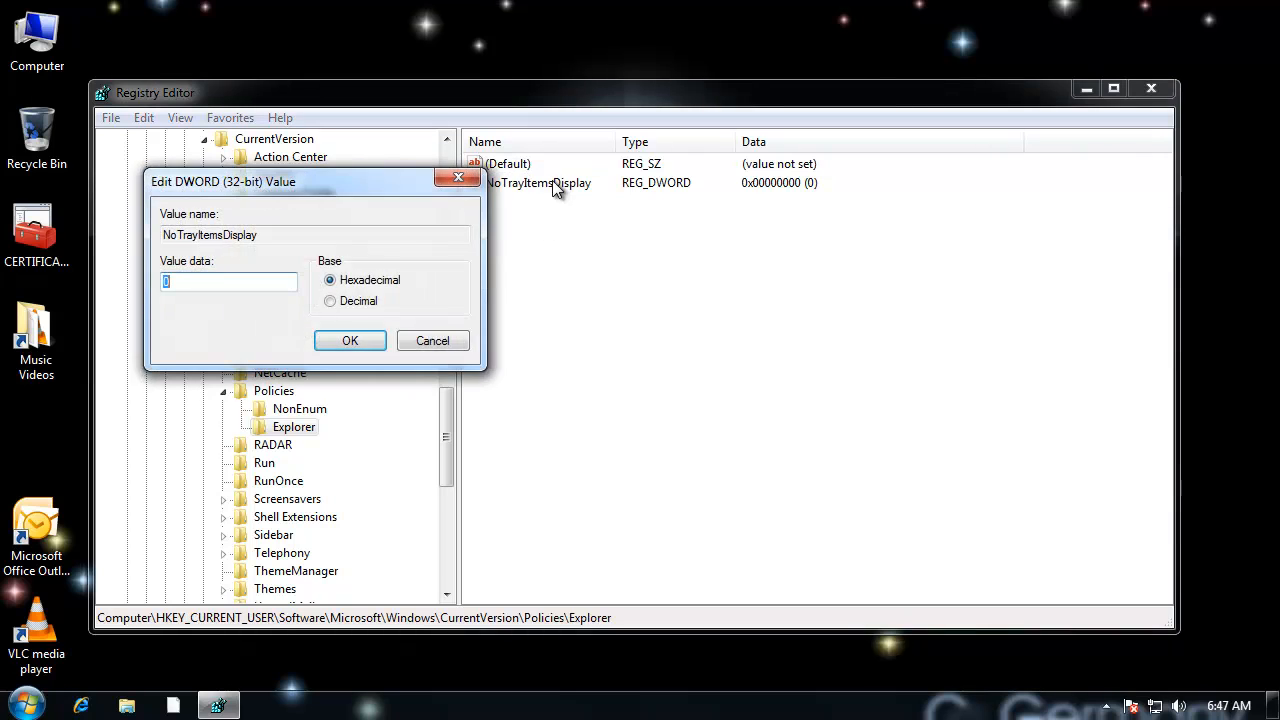
drag(377, 176, 697, 220)
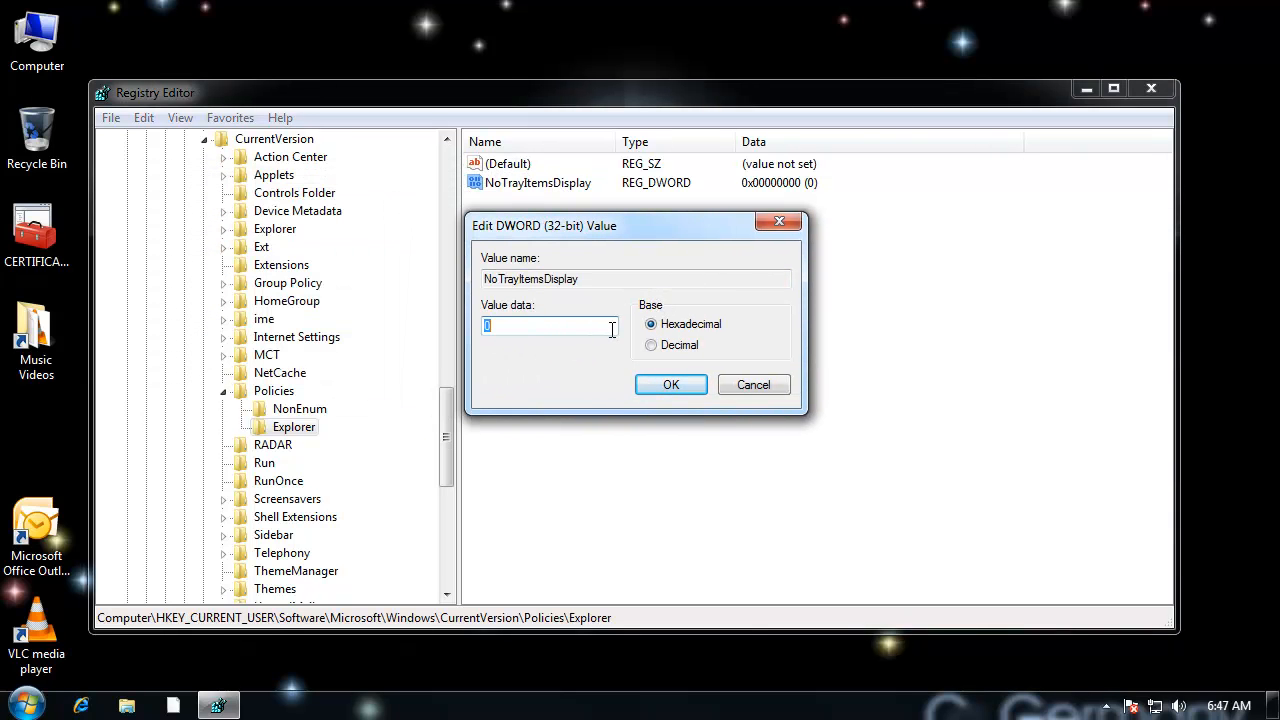
text(1)
click(671, 386)
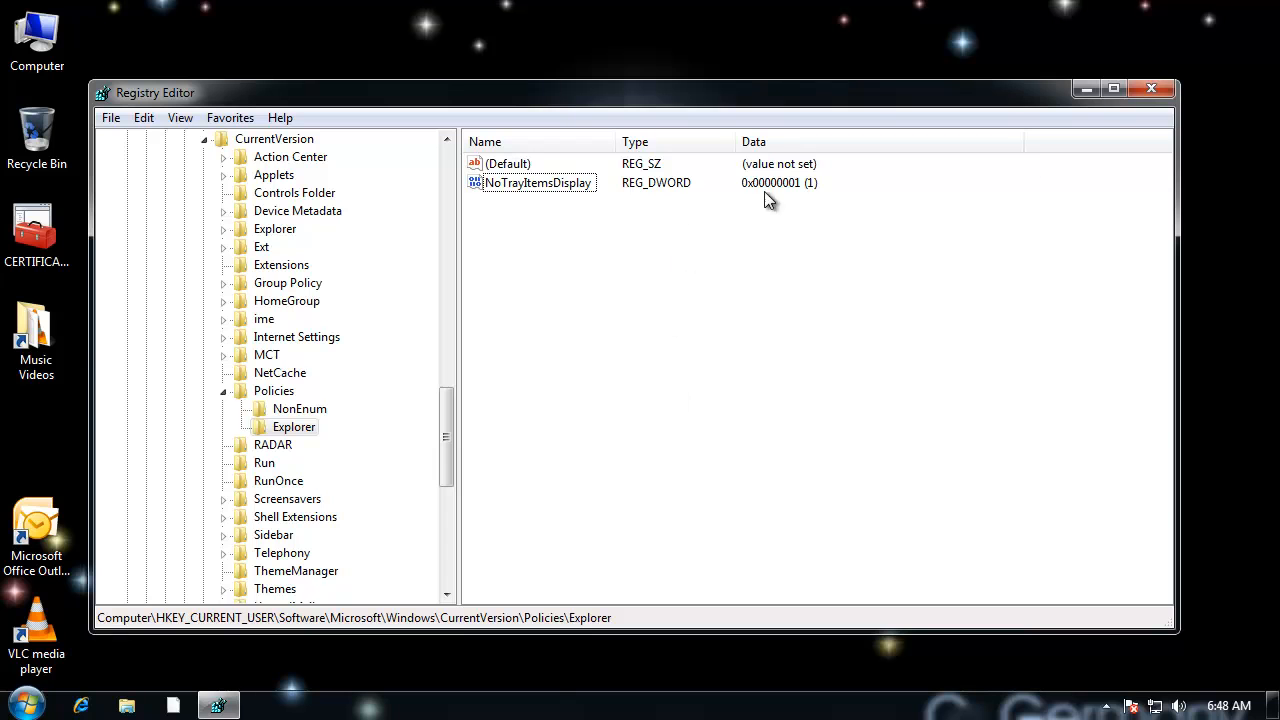
Step: Close Registry Editor and restart the computer
click(1156, 90)
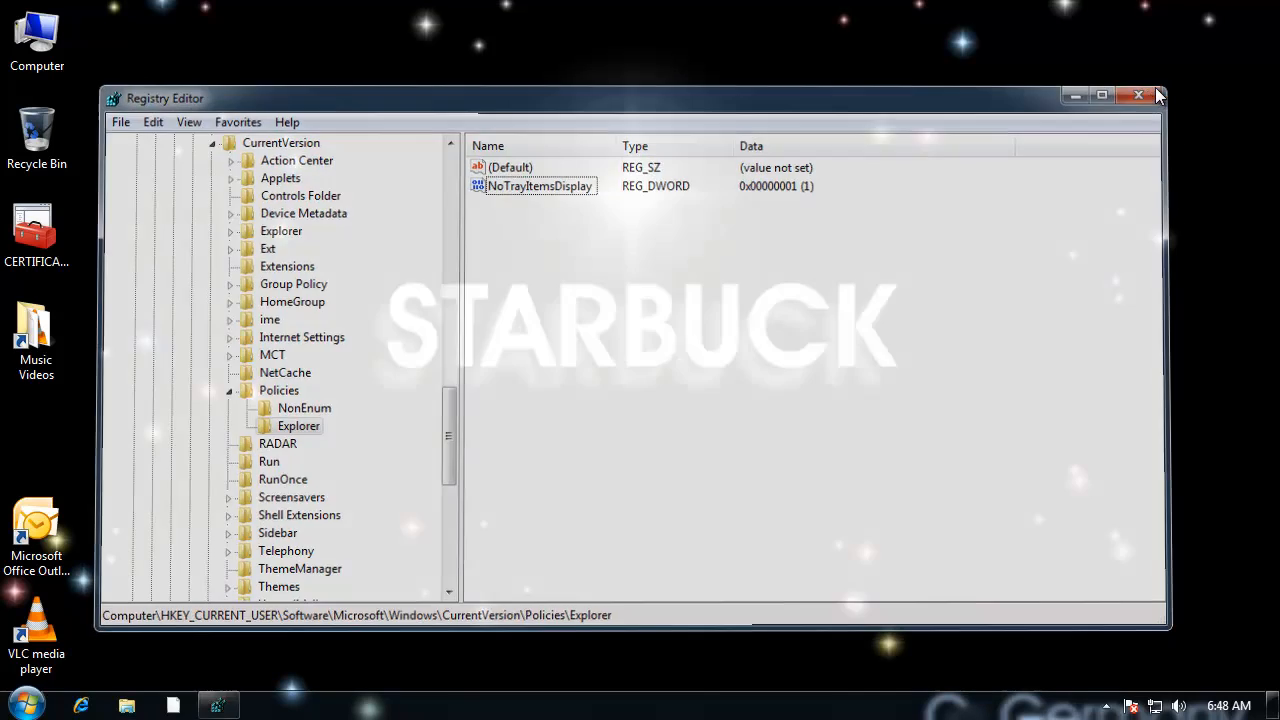
click(1107, 705)
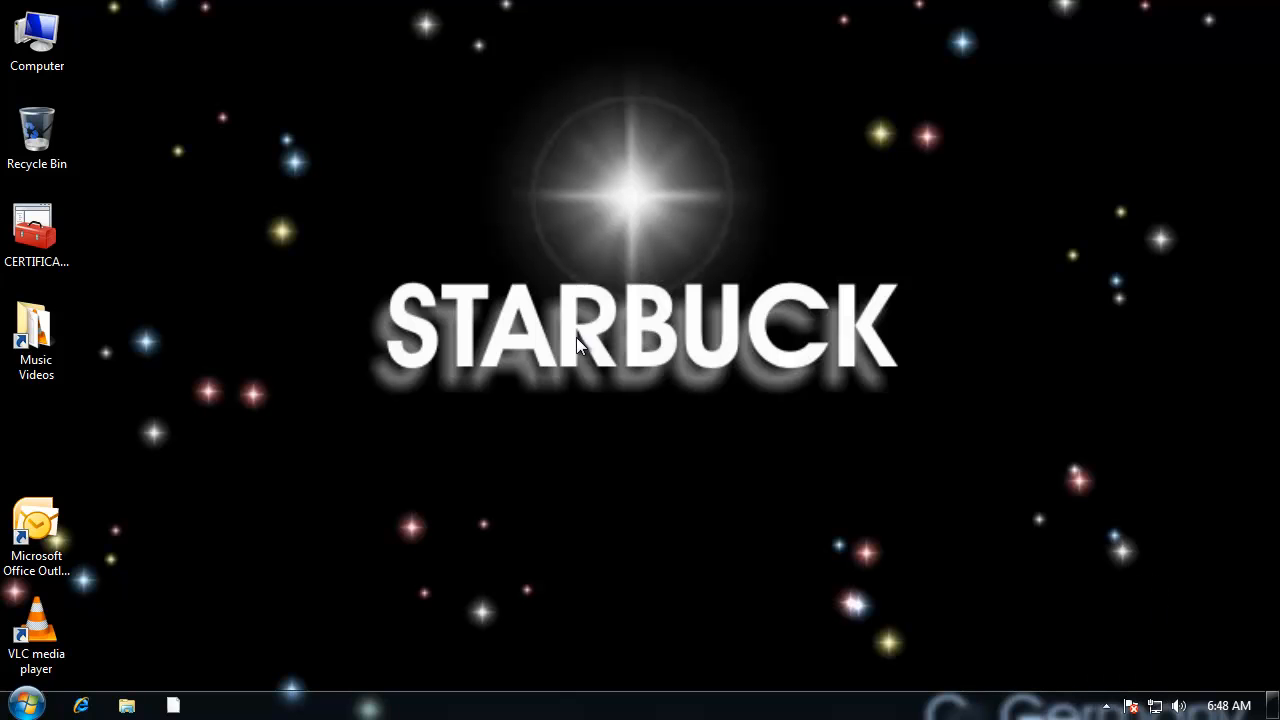
click(27, 705)
click(368, 659)
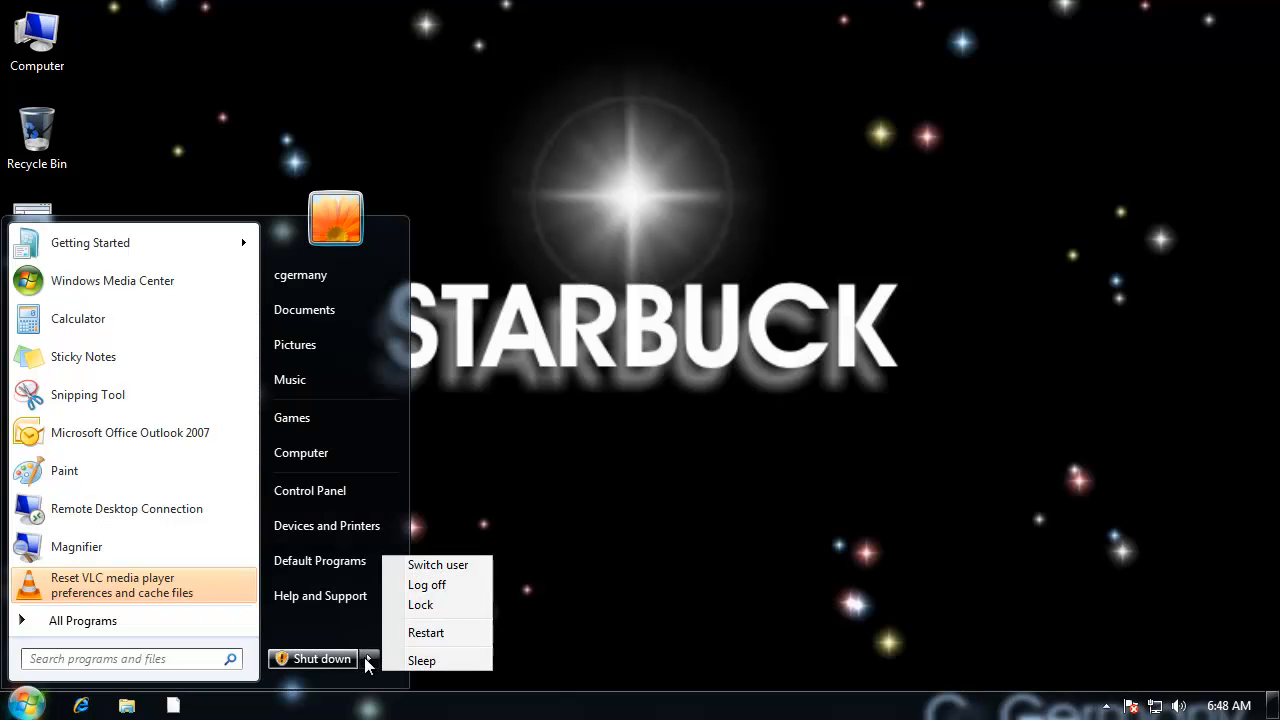
click(455, 632)
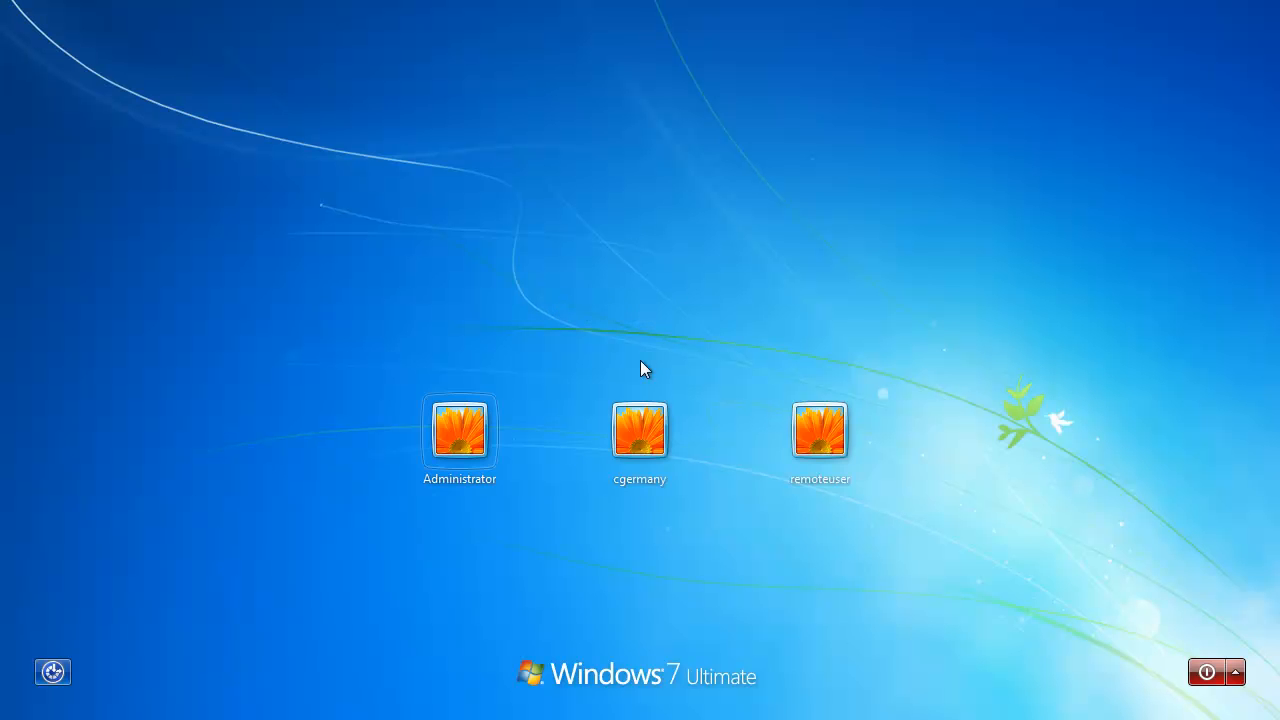
Step: Log on to the middle user account by entering its account password
click(650, 422)
click(657, 474)
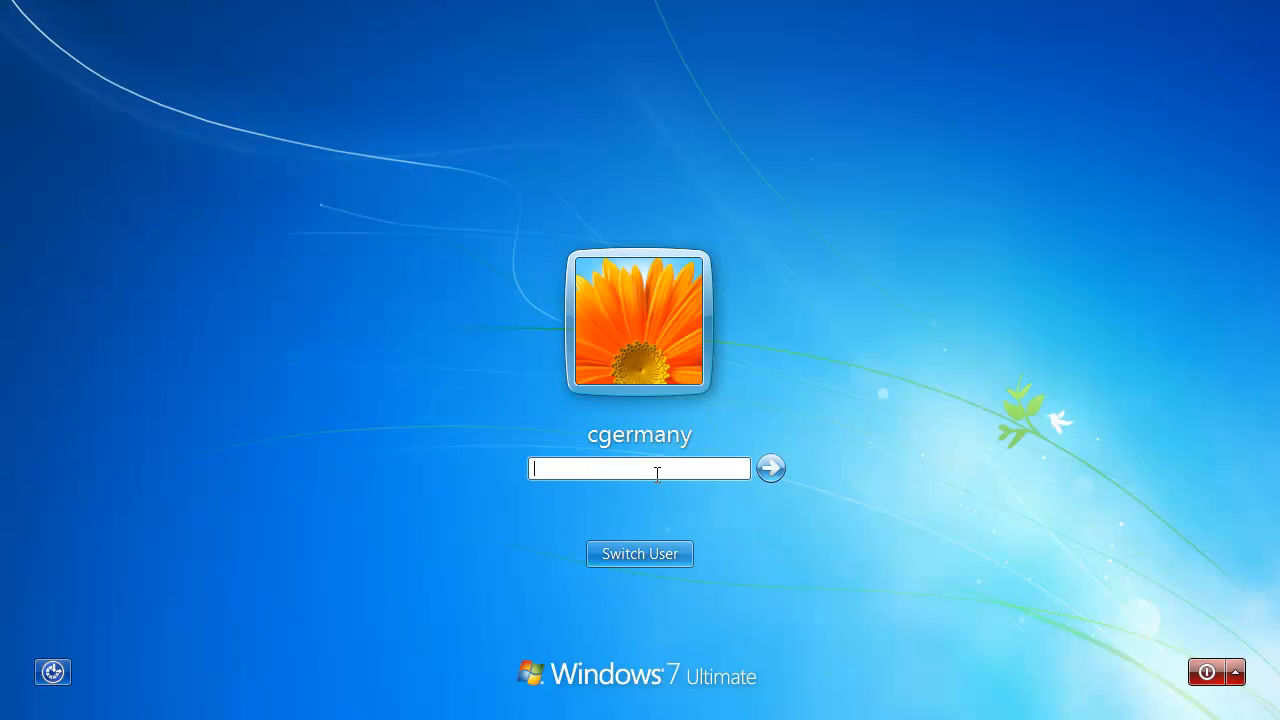
text(****)
key(Return)
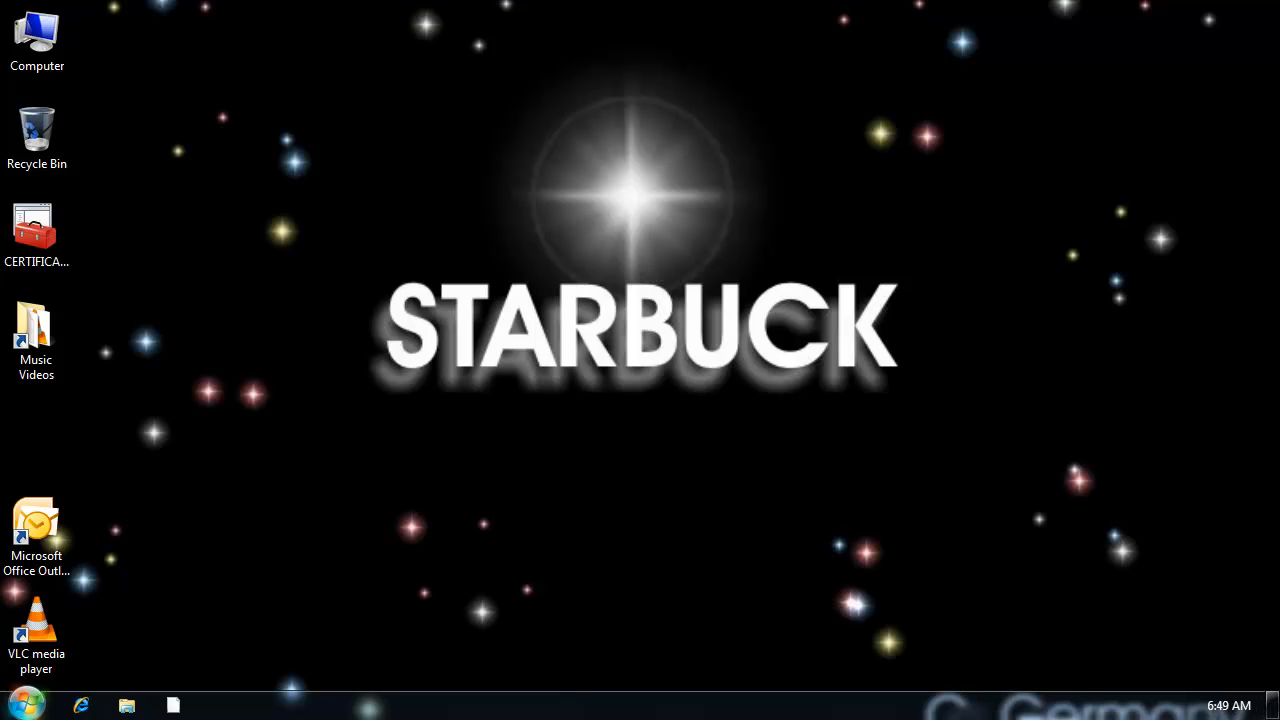
Step: Launch Registry Editor with regedit and allow it to make changes to the computer
click(26, 704)
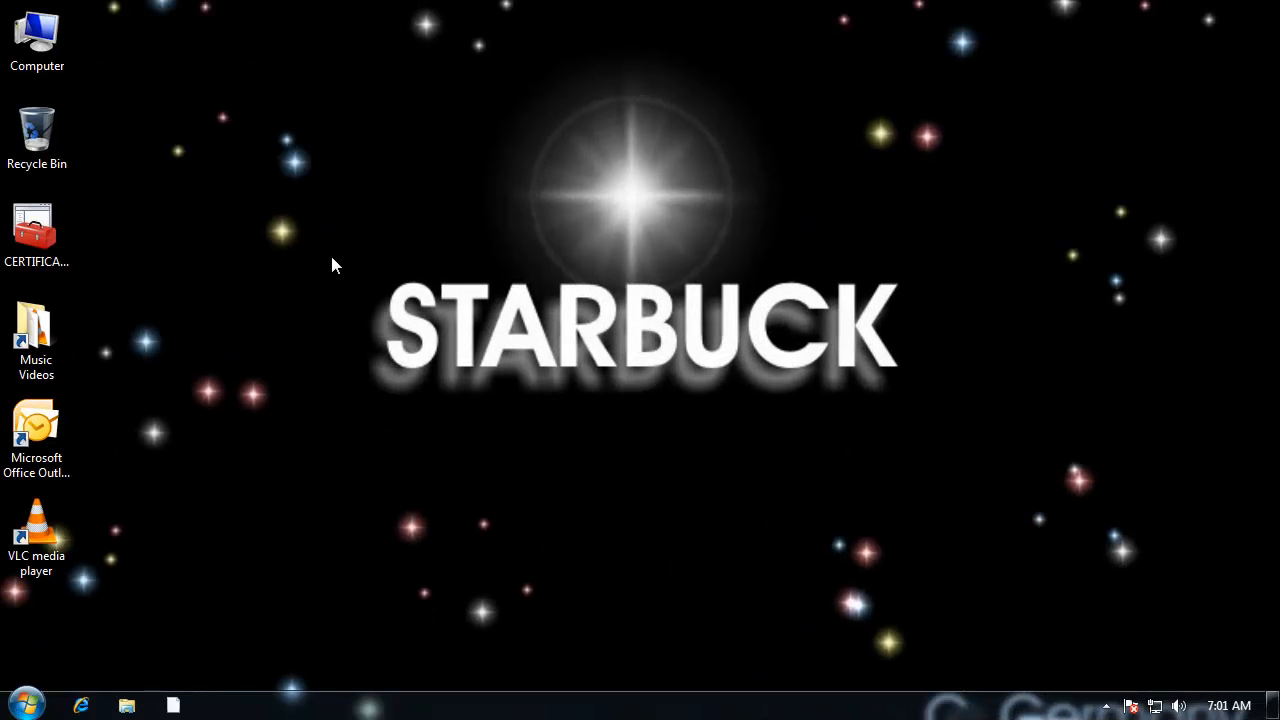
key(super)
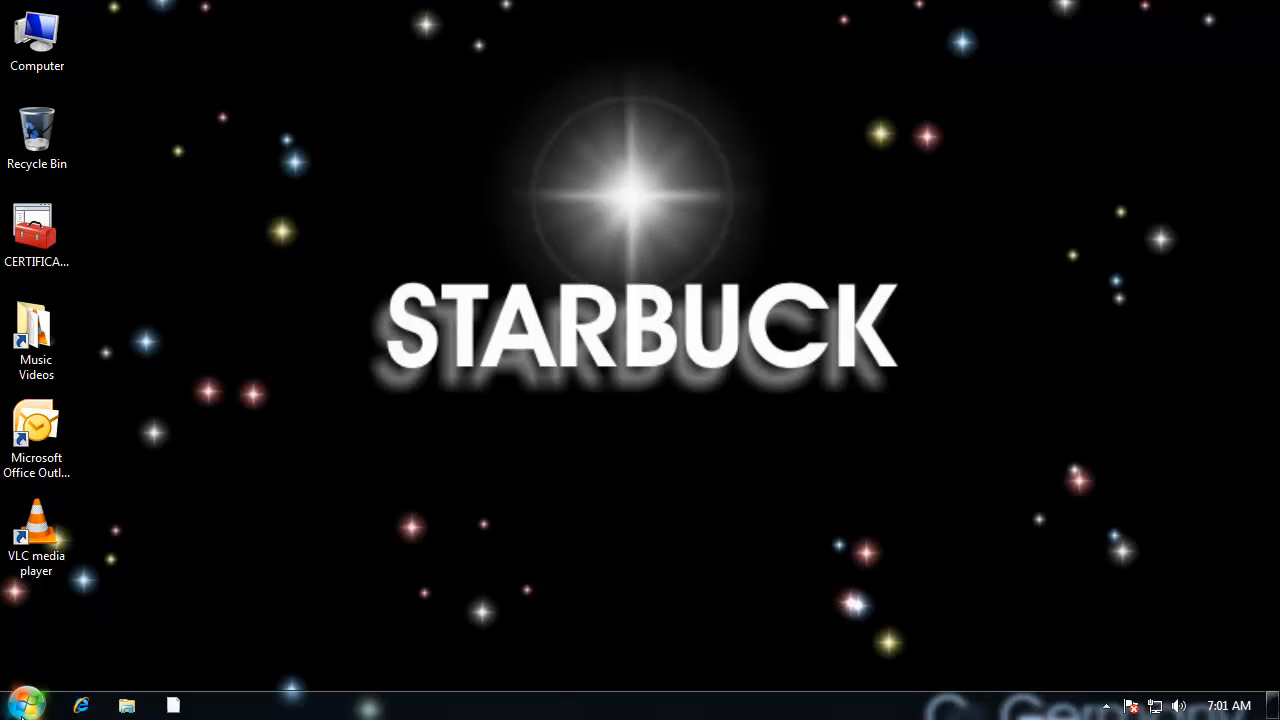
text(regedit)
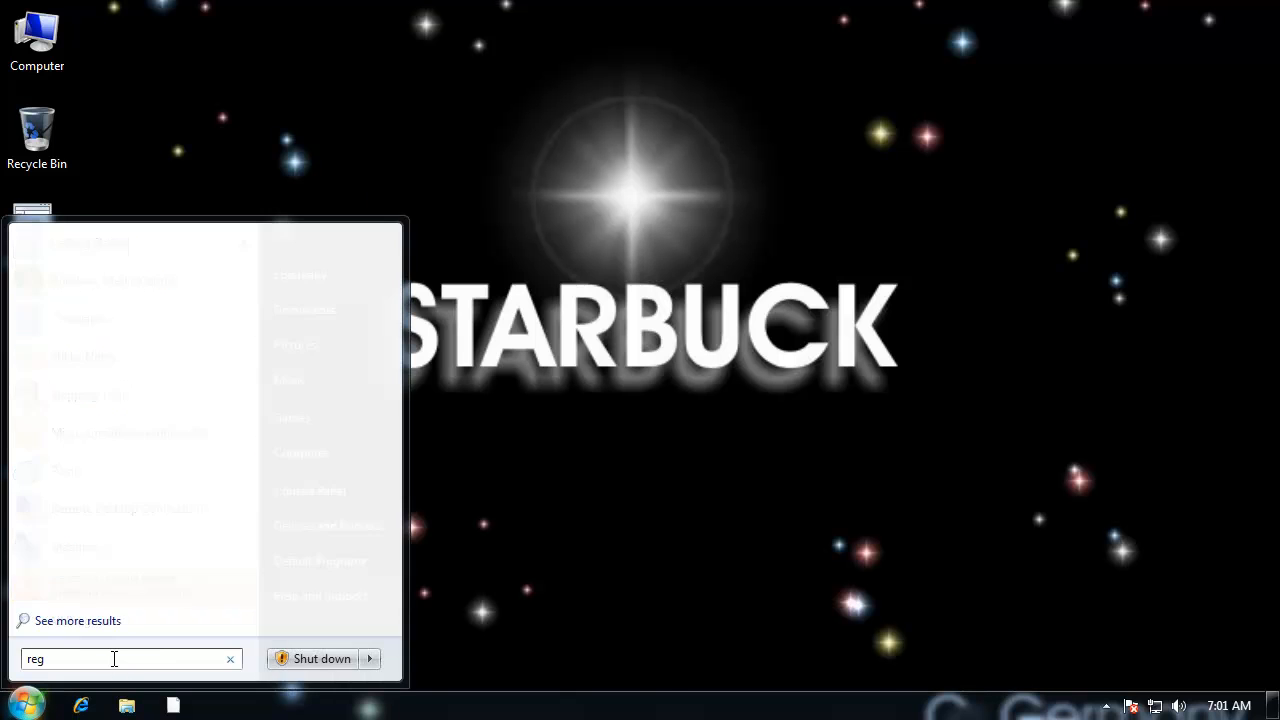
key(Return)
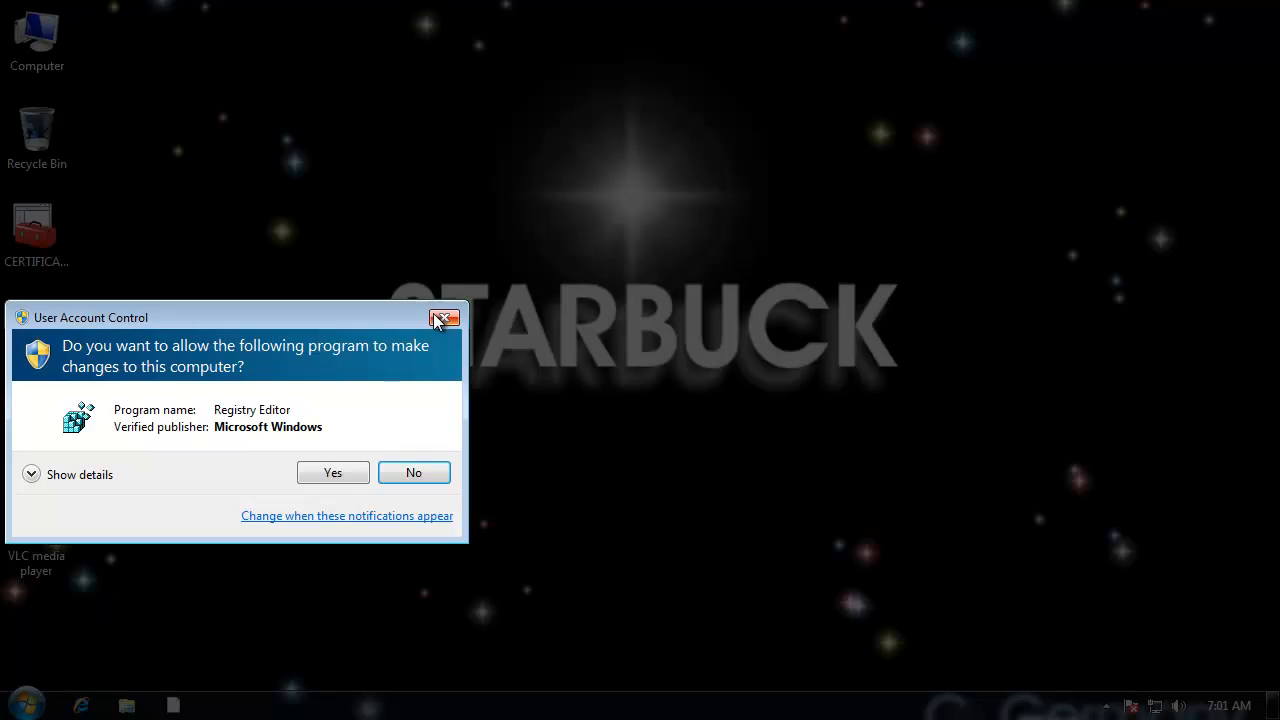
click(335, 472)
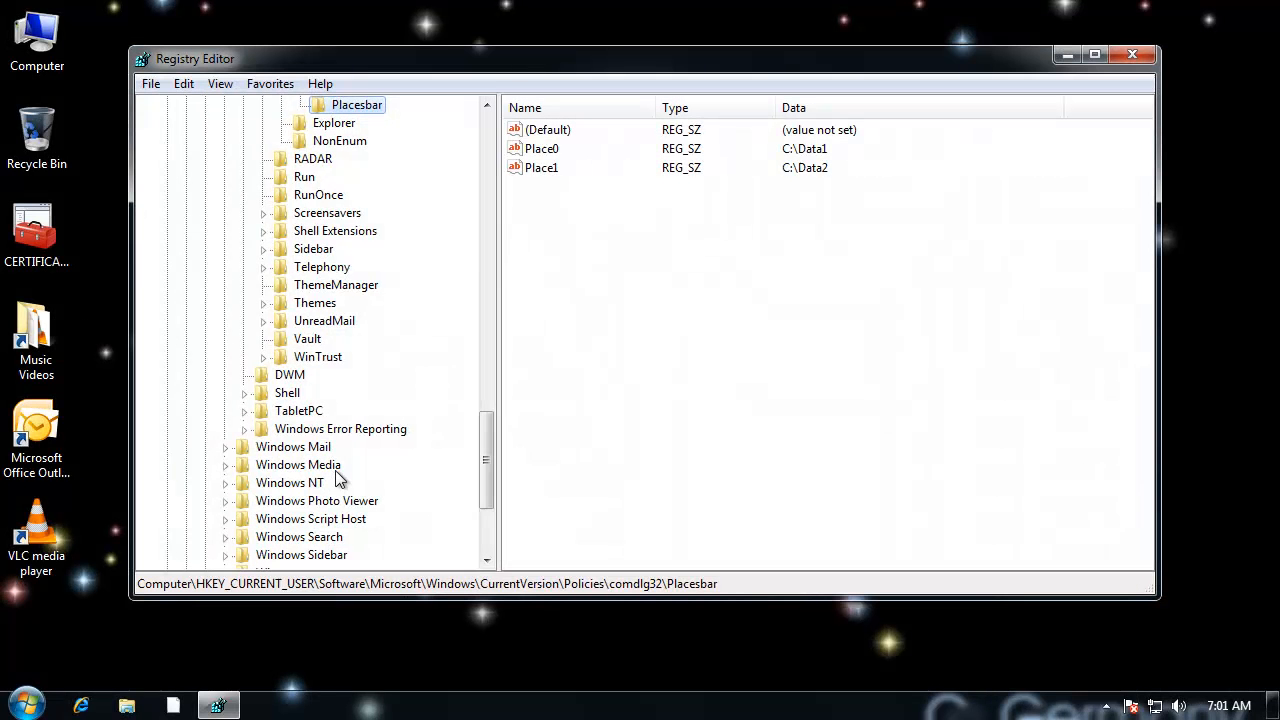
Step: Collapse the expanded HKEY_CURRENT_USER branches, then open the Control Panel\Sound key under that hive
drag(485, 440, 486, 140)
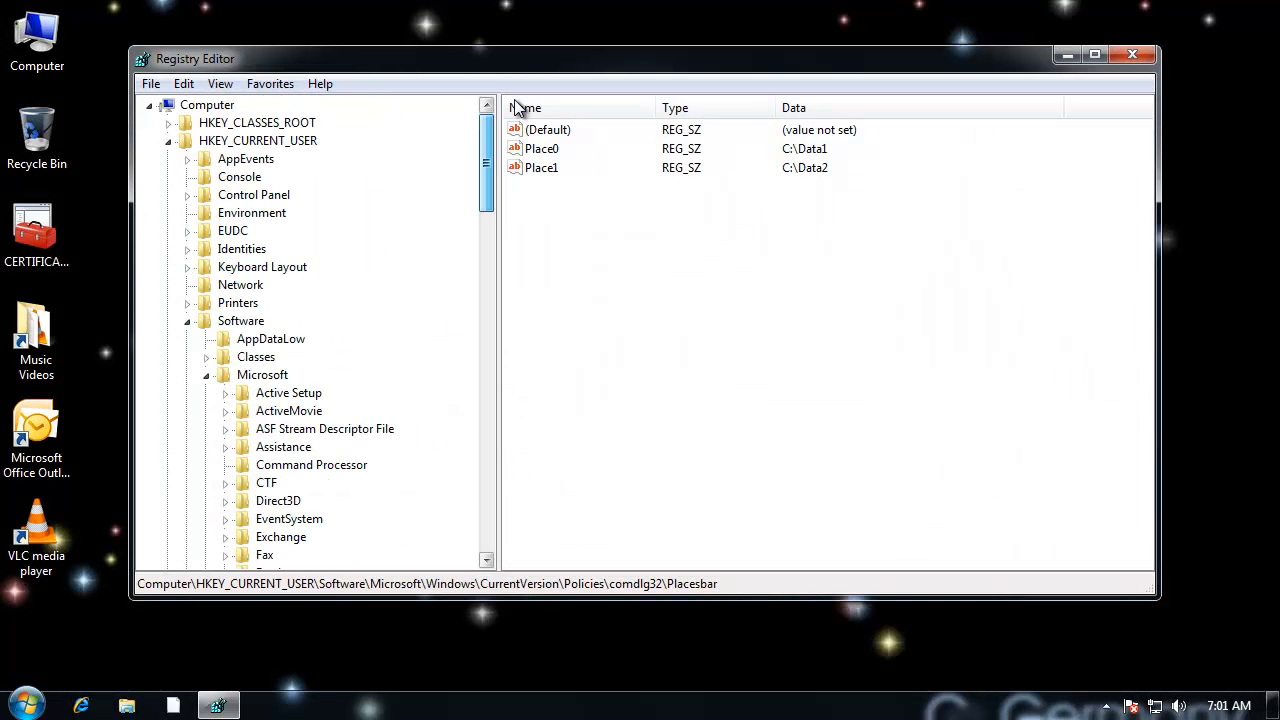
click(187, 320)
click(169, 141)
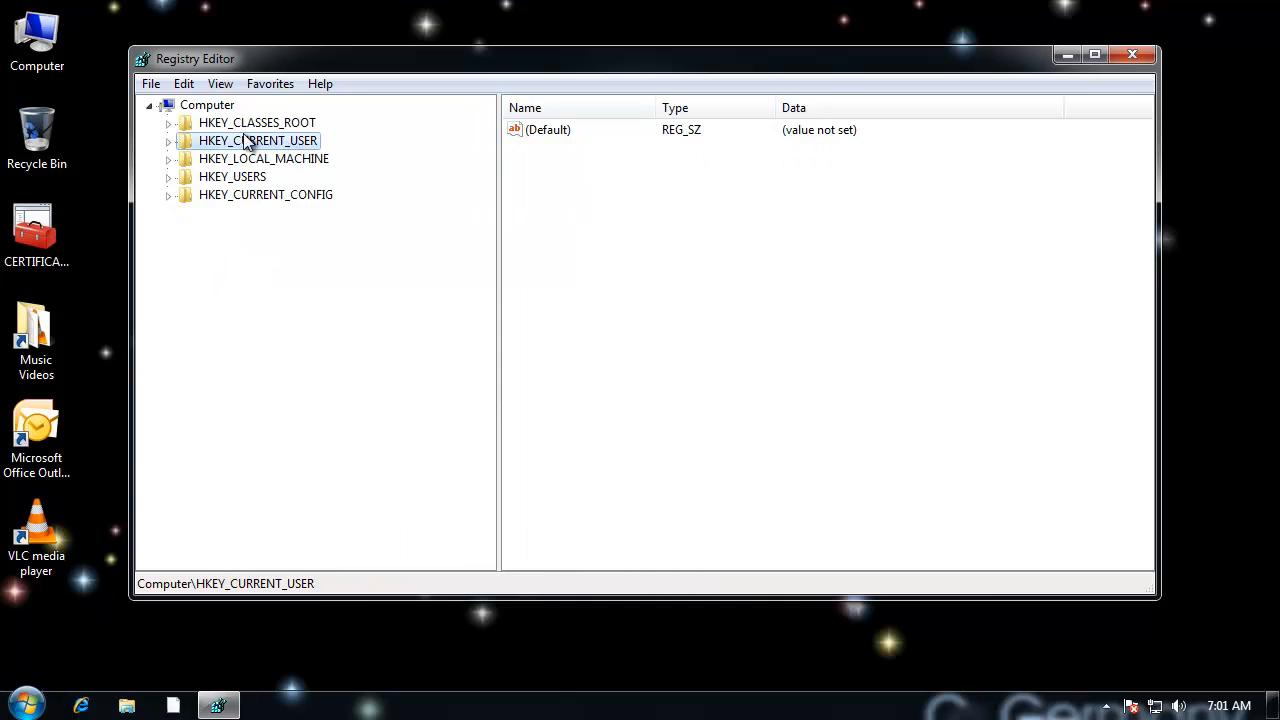
click(169, 141)
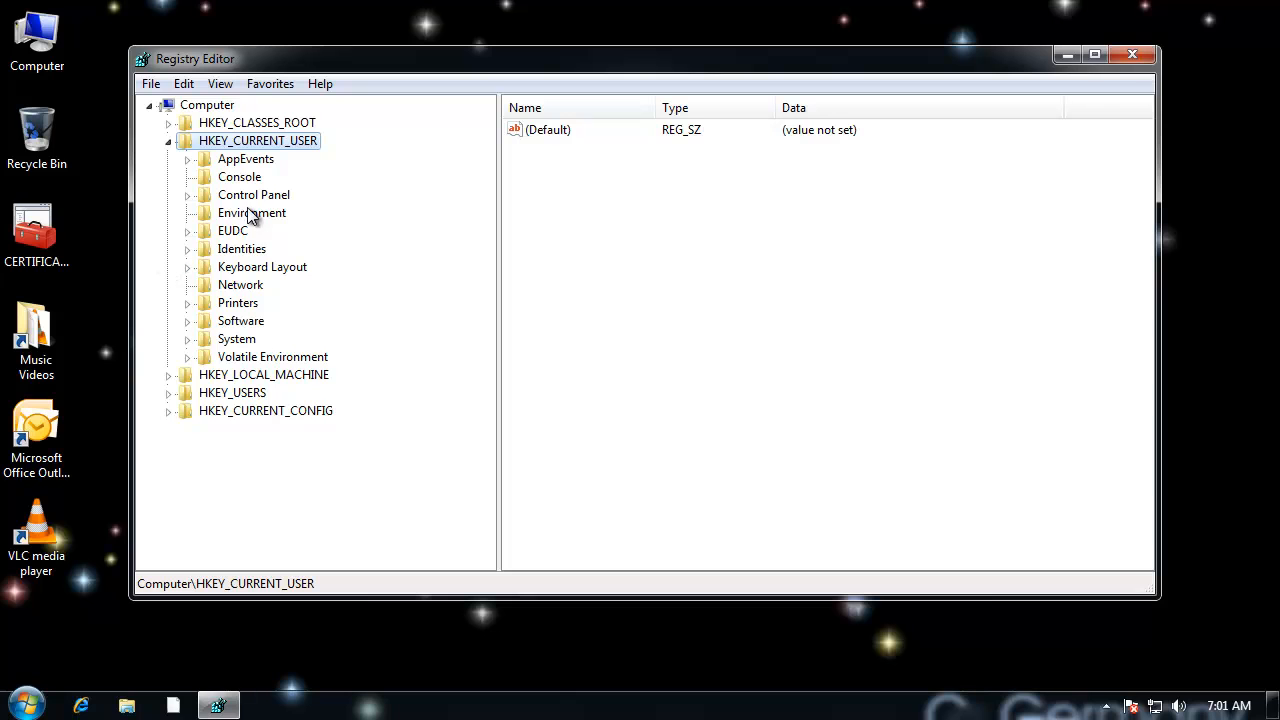
click(200, 195)
click(187, 195)
click(263, 449)
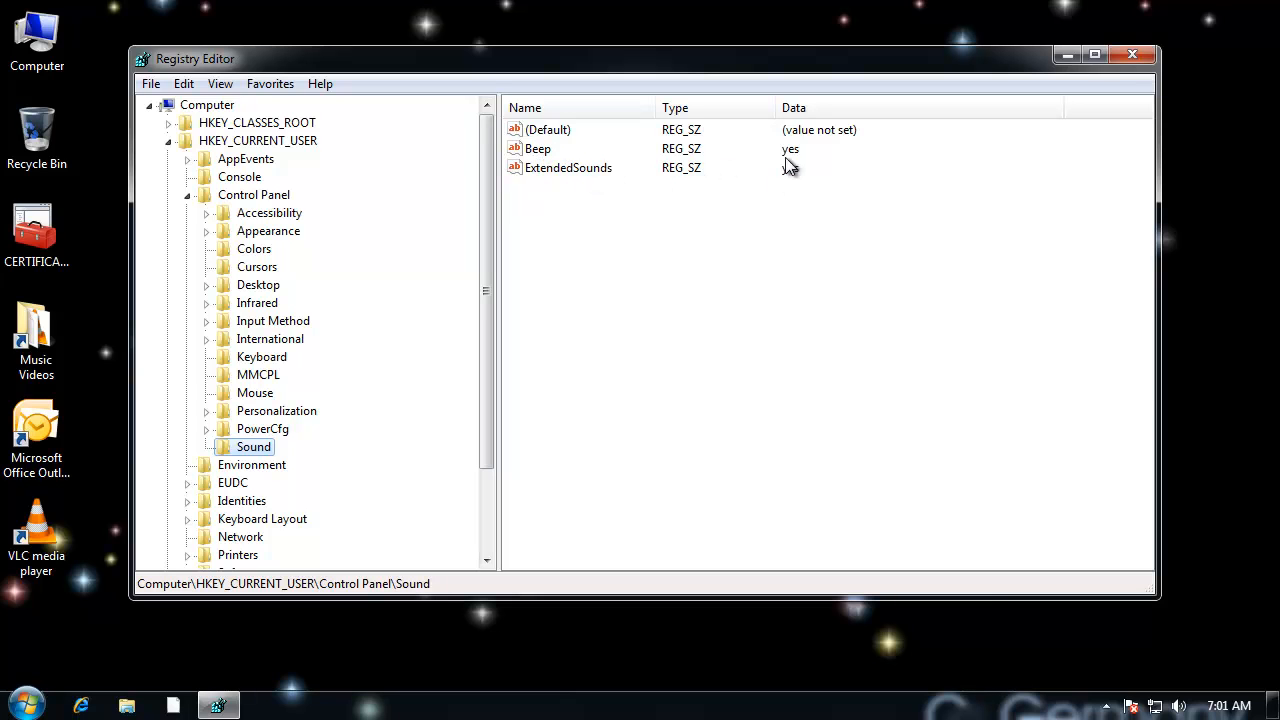
Step: Set the Beep and ExtendedSounds values of the Sound key to no
double_click(537, 150)
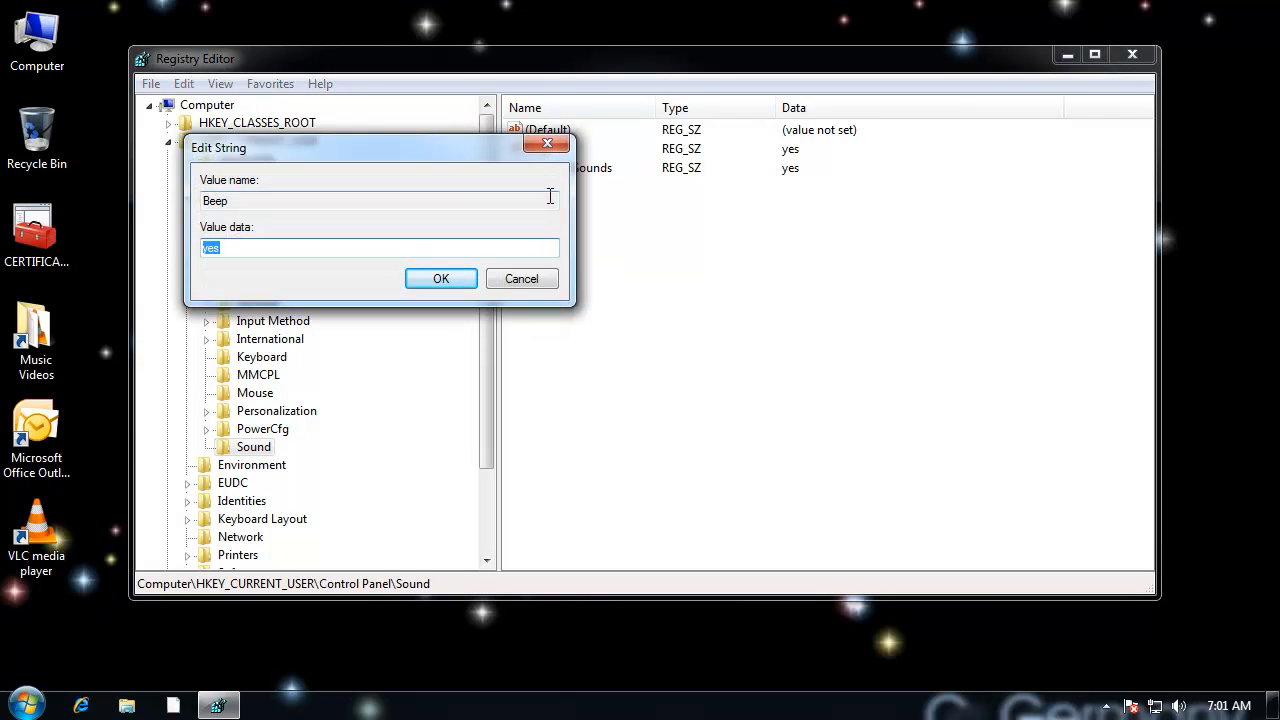
text(no)
key(Return)
double_click(580, 171)
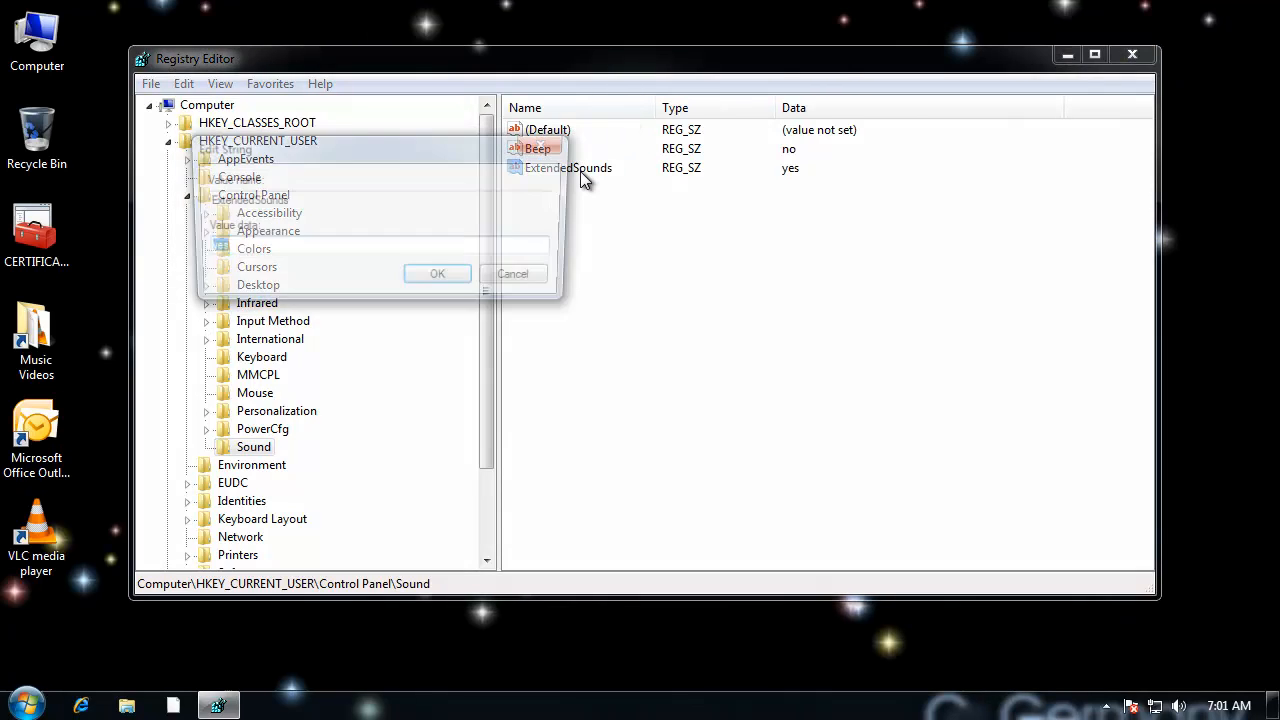
text(no)
key(Return)
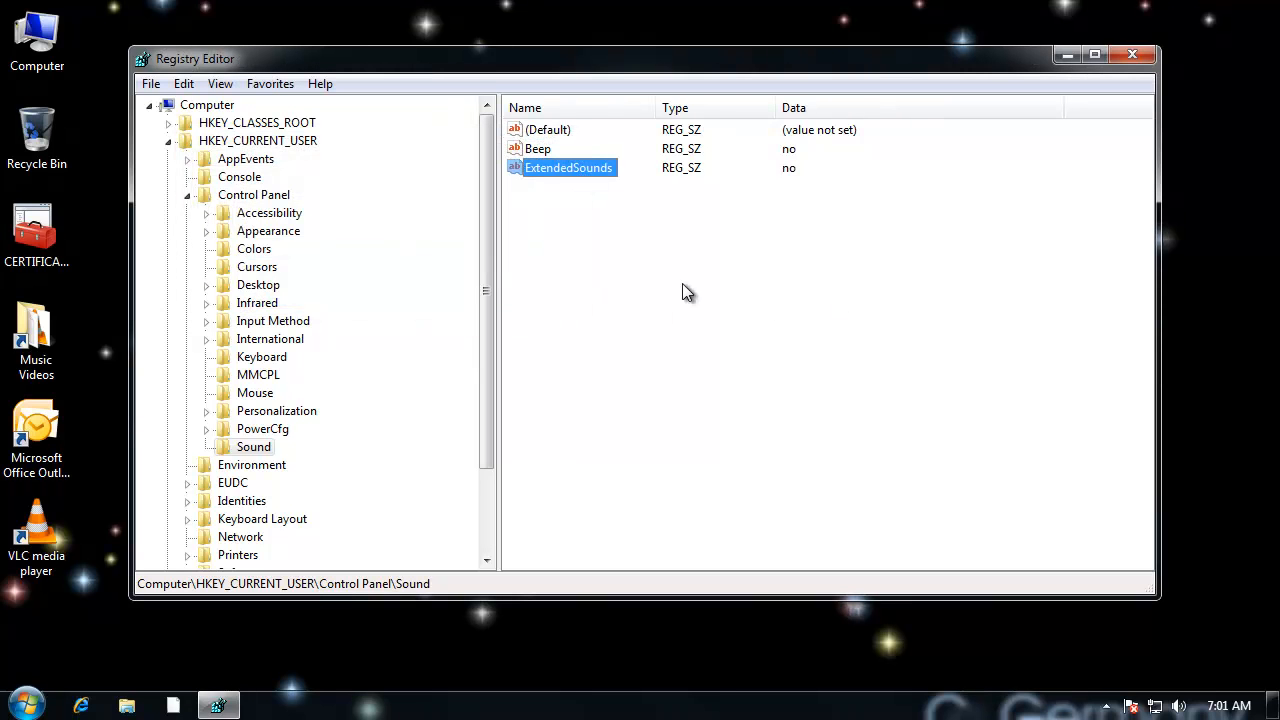
click(590, 375)
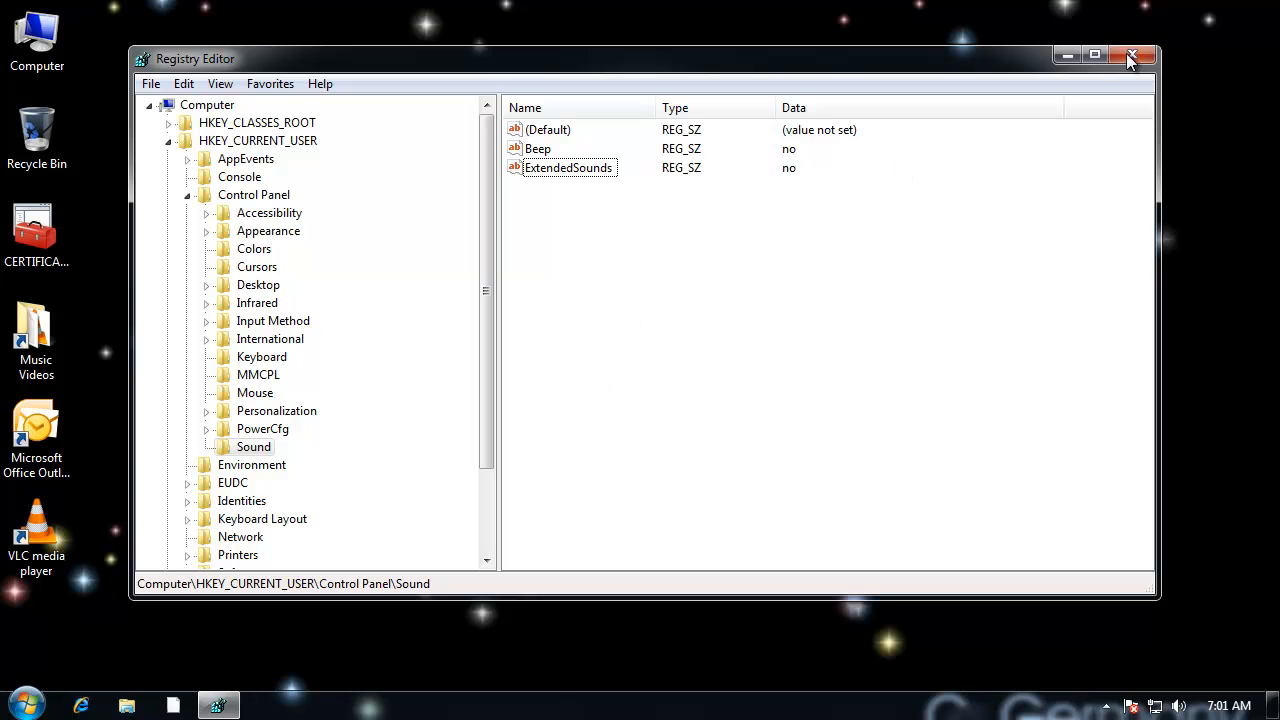
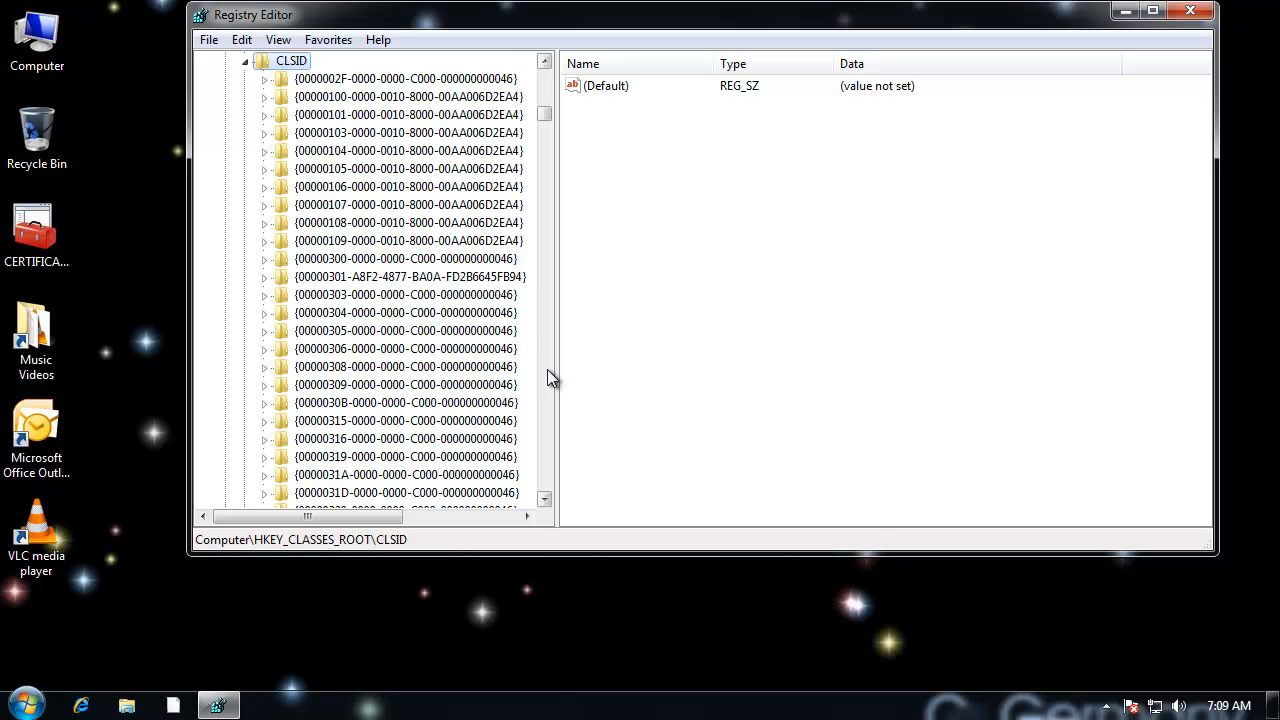
Step: Find and open the {20D04FE0-3AEA-1069-A2D8-08002B30309D} key under HKEY_CLASSES_ROOT\CLSID
scroll(547, 369, down, 20)
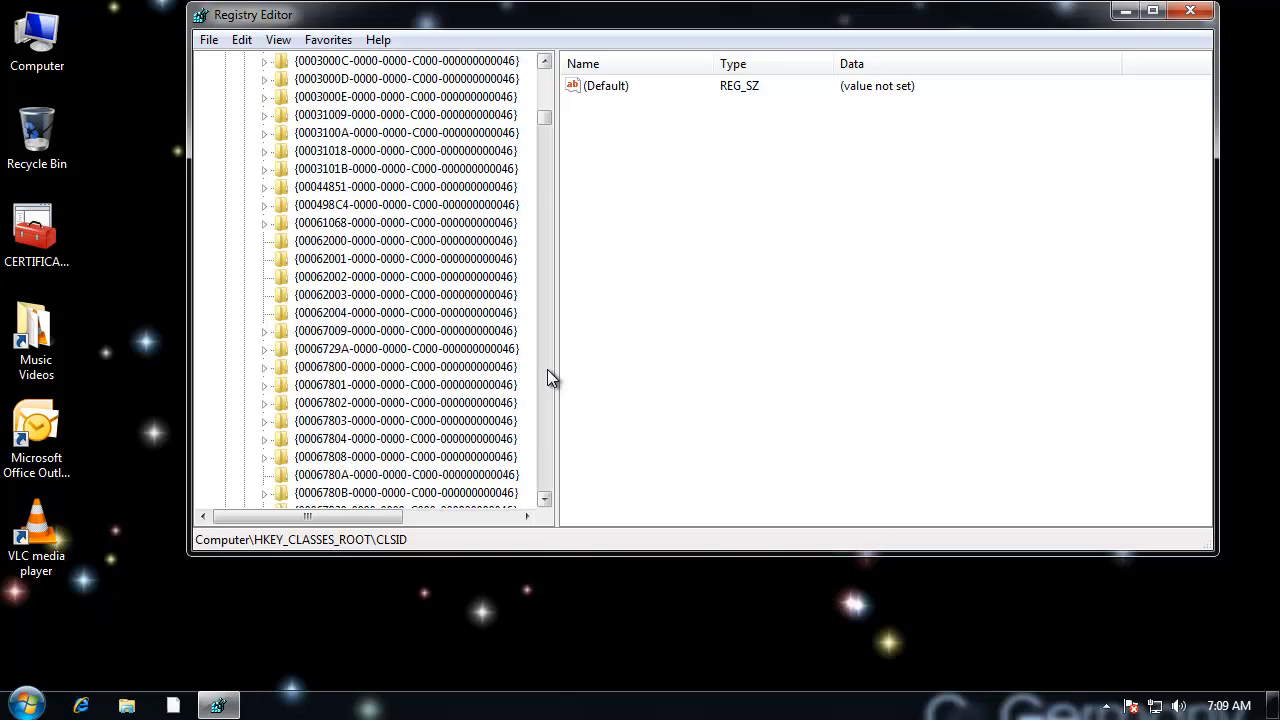
scroll(547, 369, down, 20)
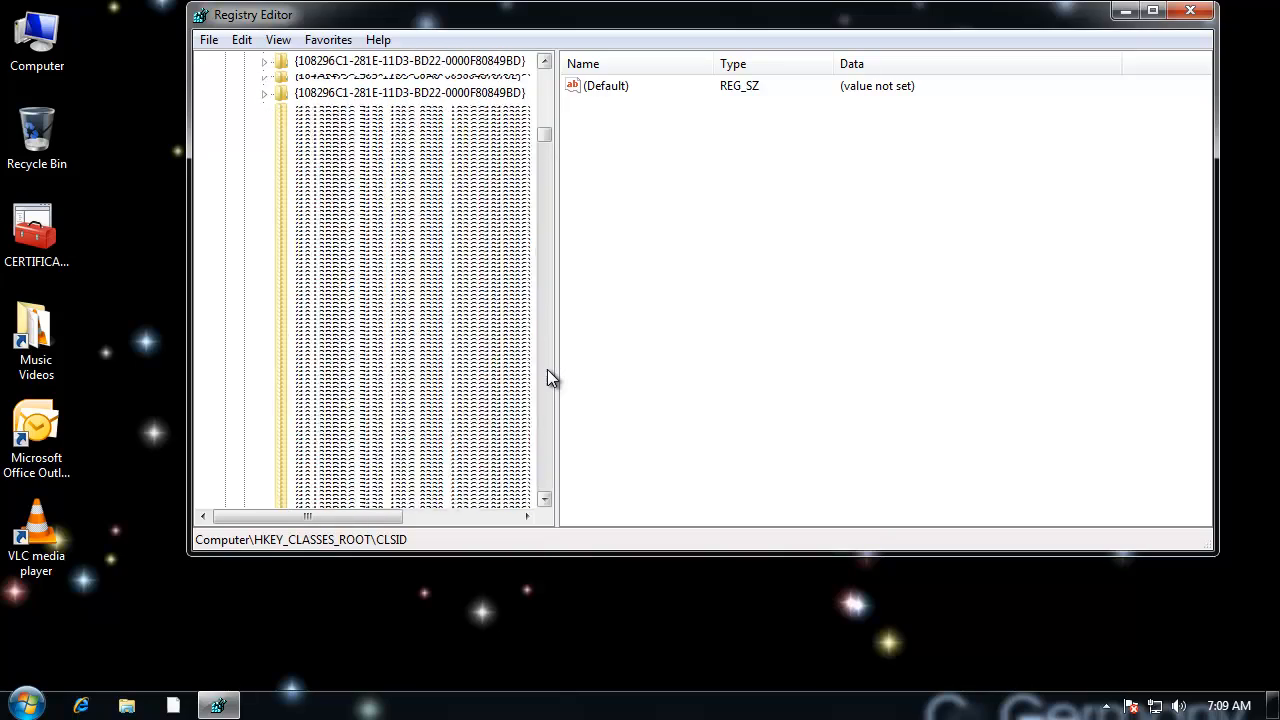
scroll(547, 369, down, 20)
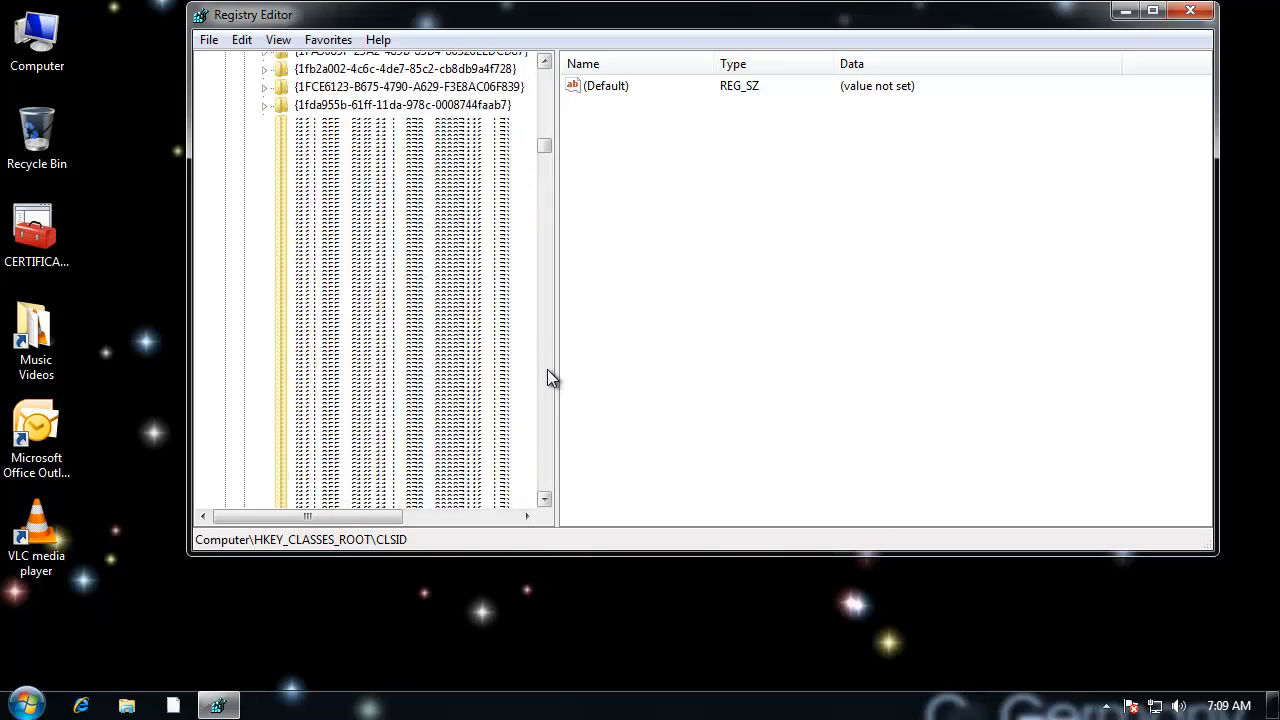
scroll(548, 92, up, 15)
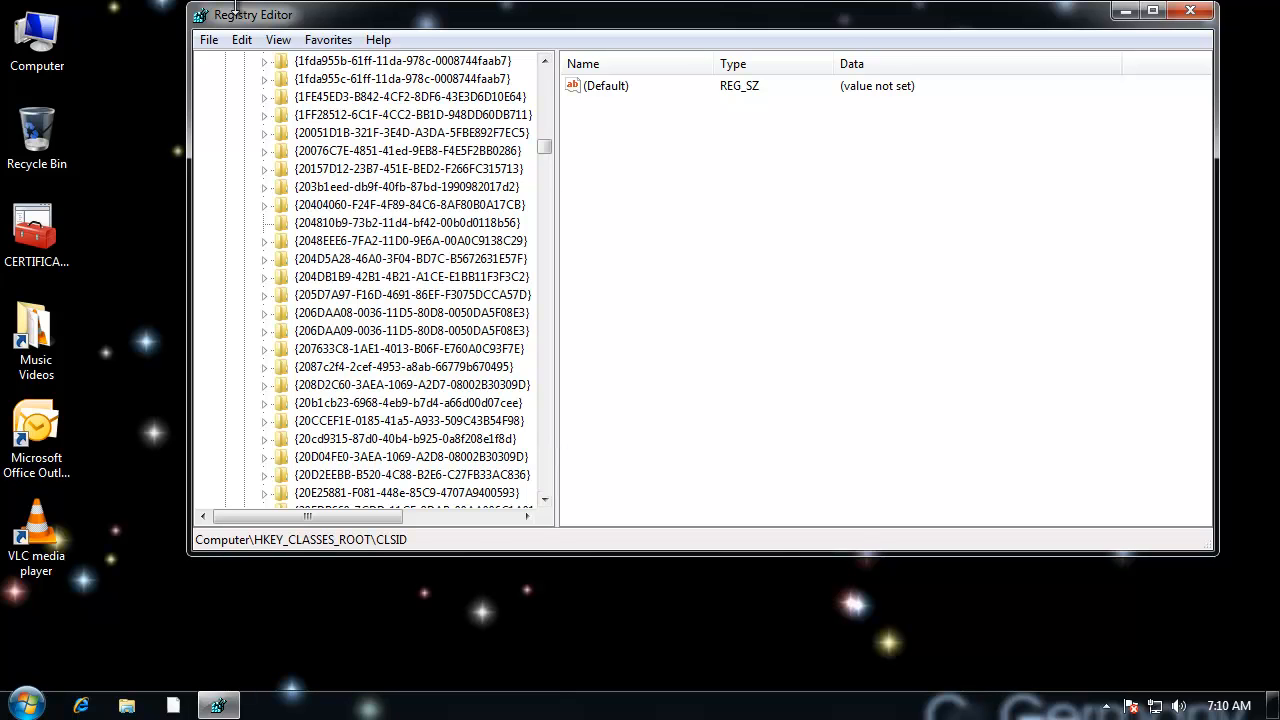
click(212, 41)
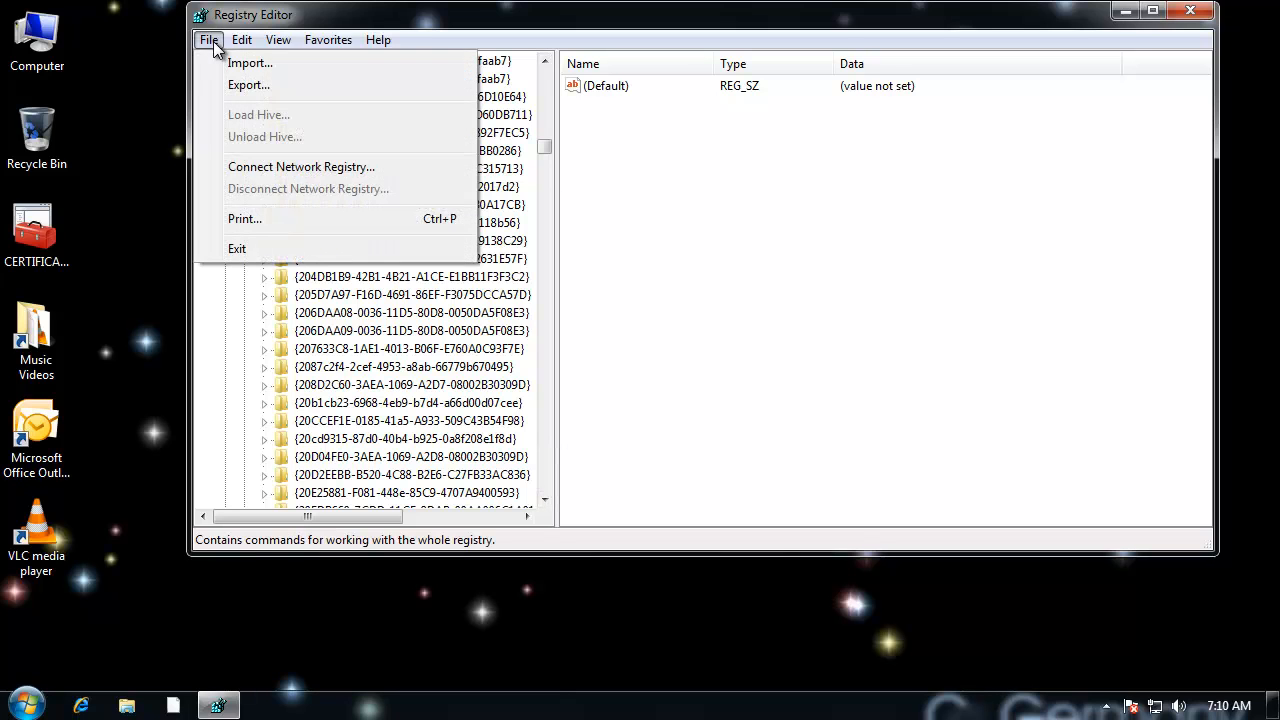
click(393, 20)
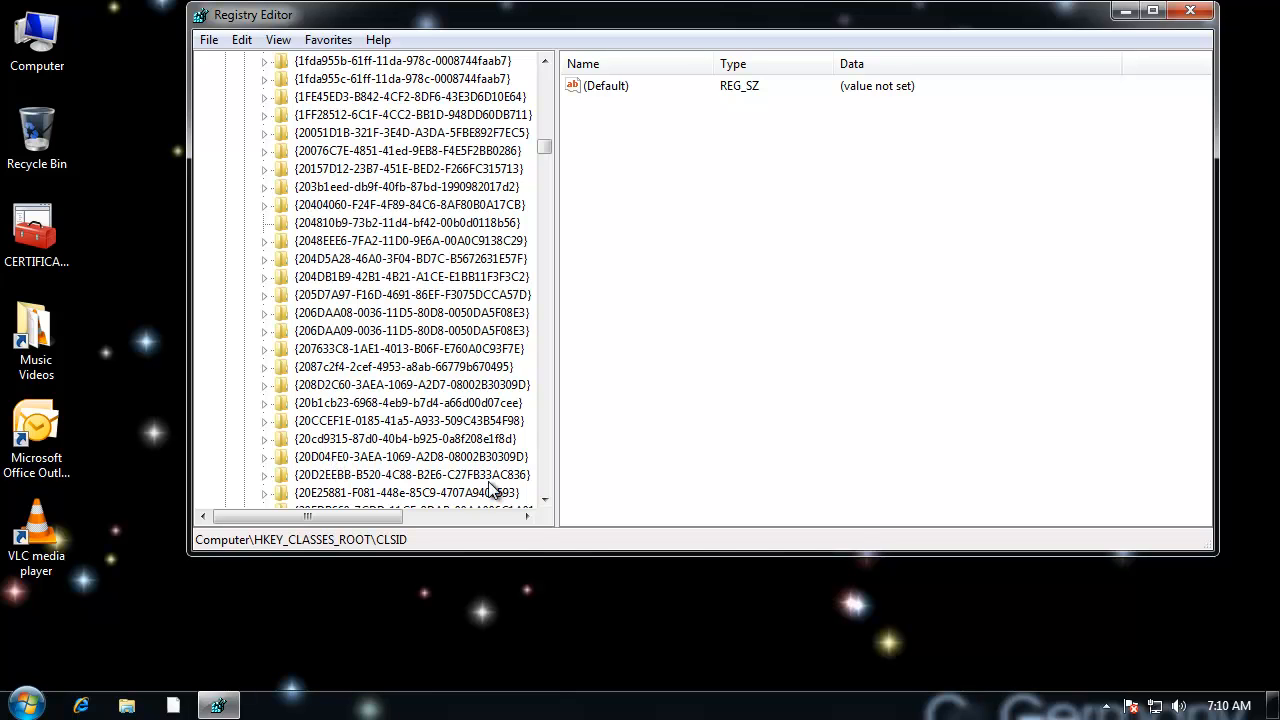
click(424, 463)
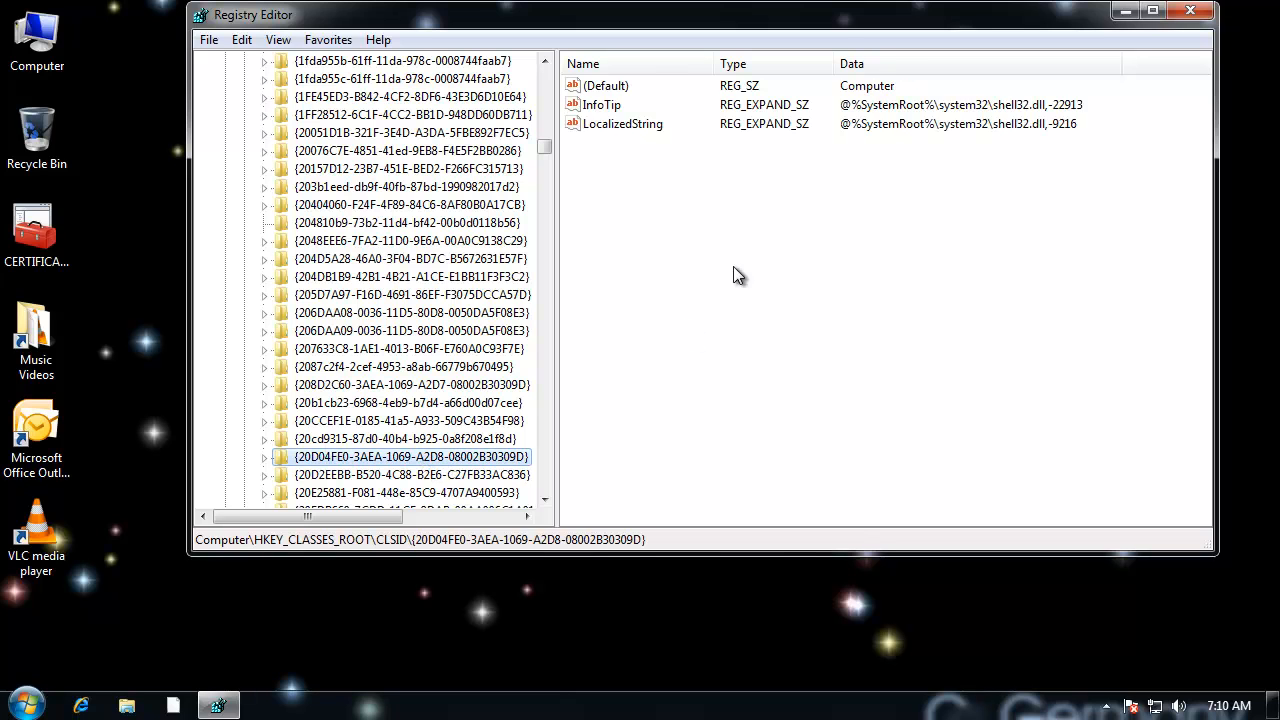
Step: Expand the {20D04FE0-3AEA-1069-A2D8-08002B30309D} key, examine its DefaultIcon subkey, and return to the parent key
click(622, 104)
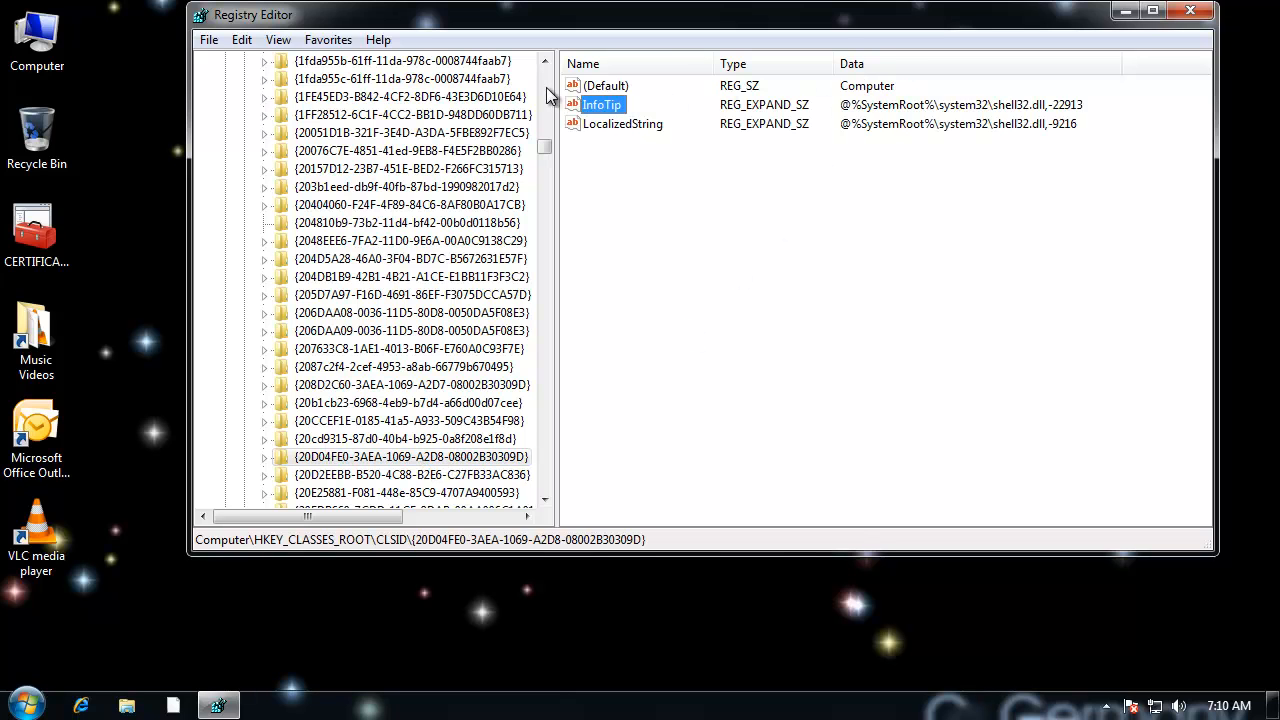
click(623, 85)
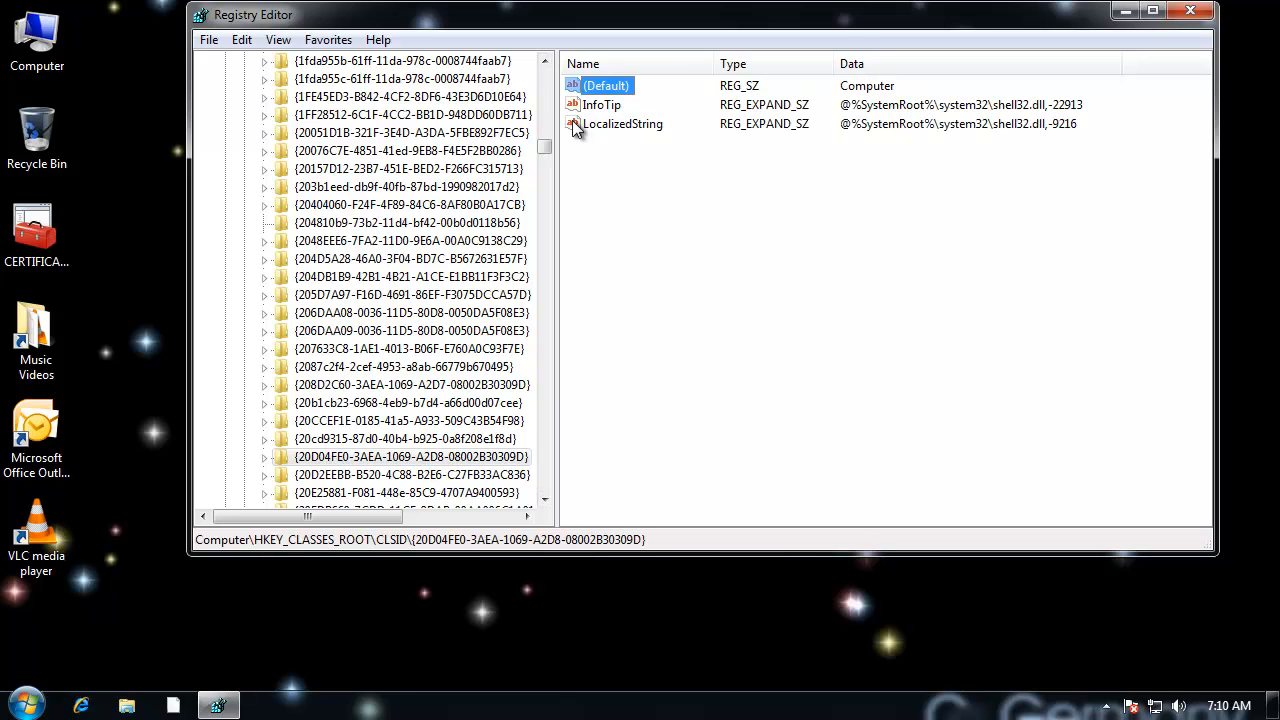
click(428, 460)
click(268, 458)
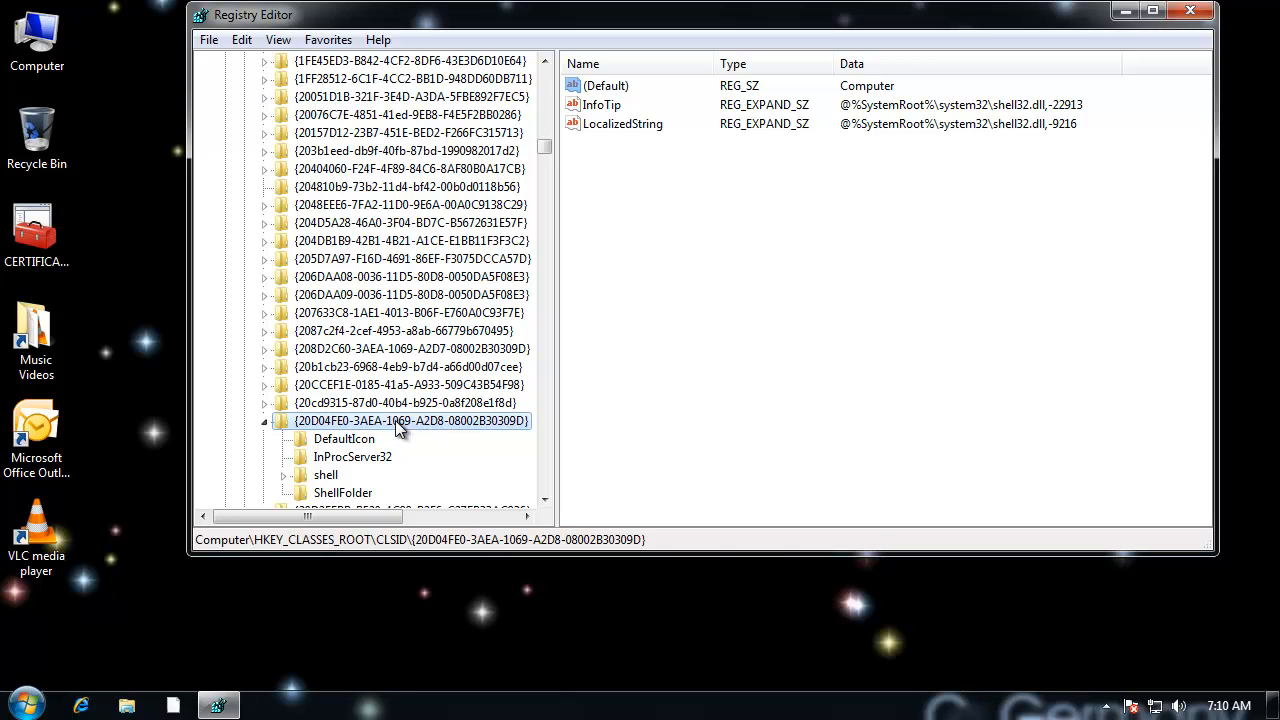
click(356, 444)
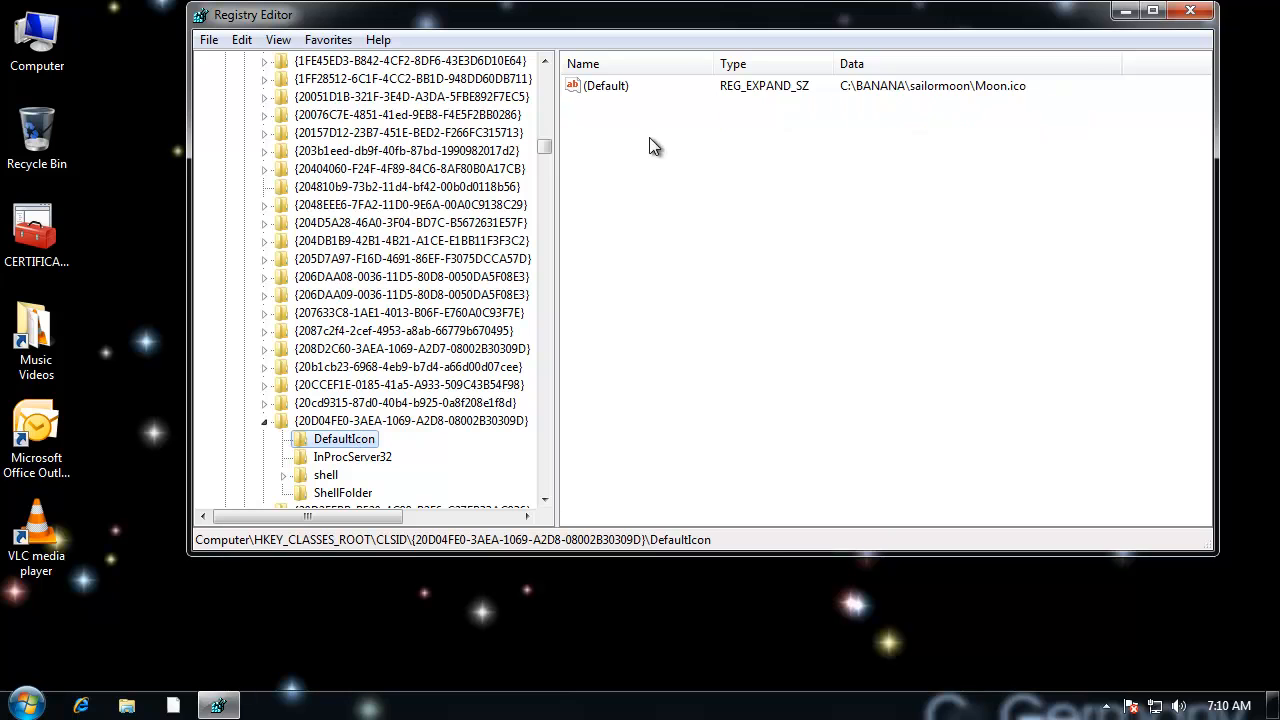
click(396, 421)
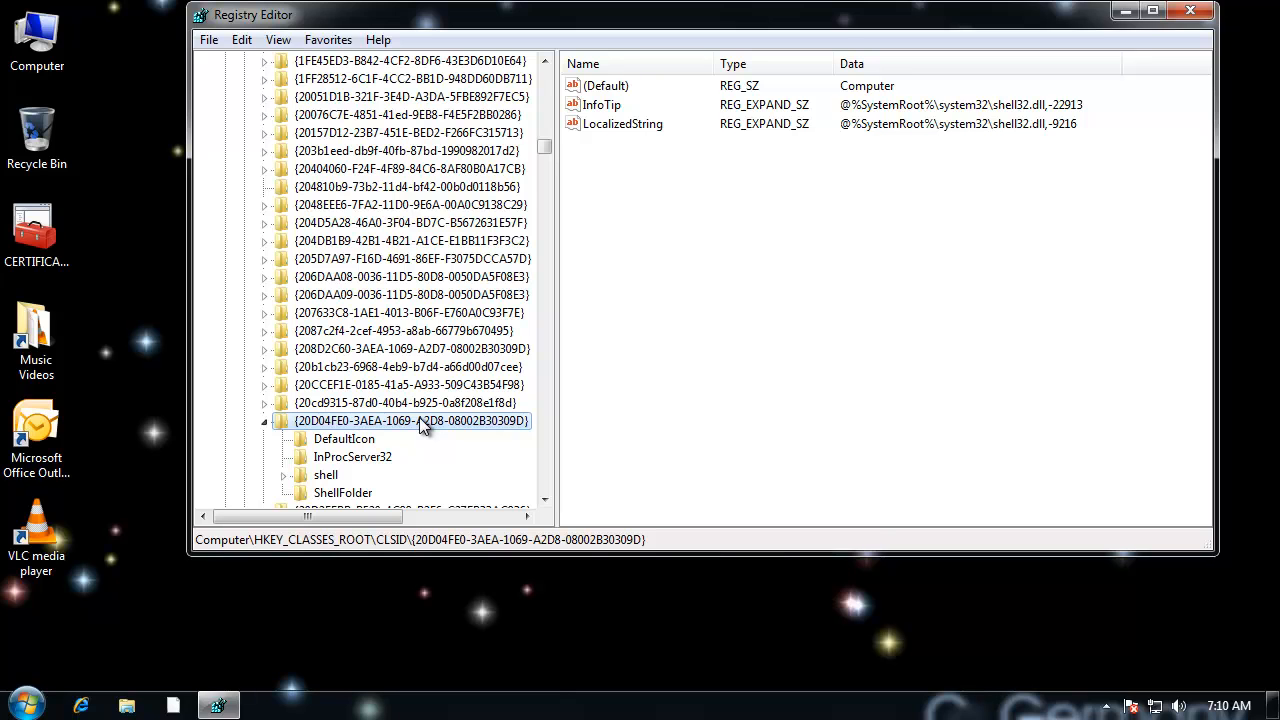
Step: Assign ownership of the {20D04FE0-3AEA-1069-A2D8-08002B30309D} key to Administrators, with Replace owner on subcontainers and objects enabled
right_click(421, 425)
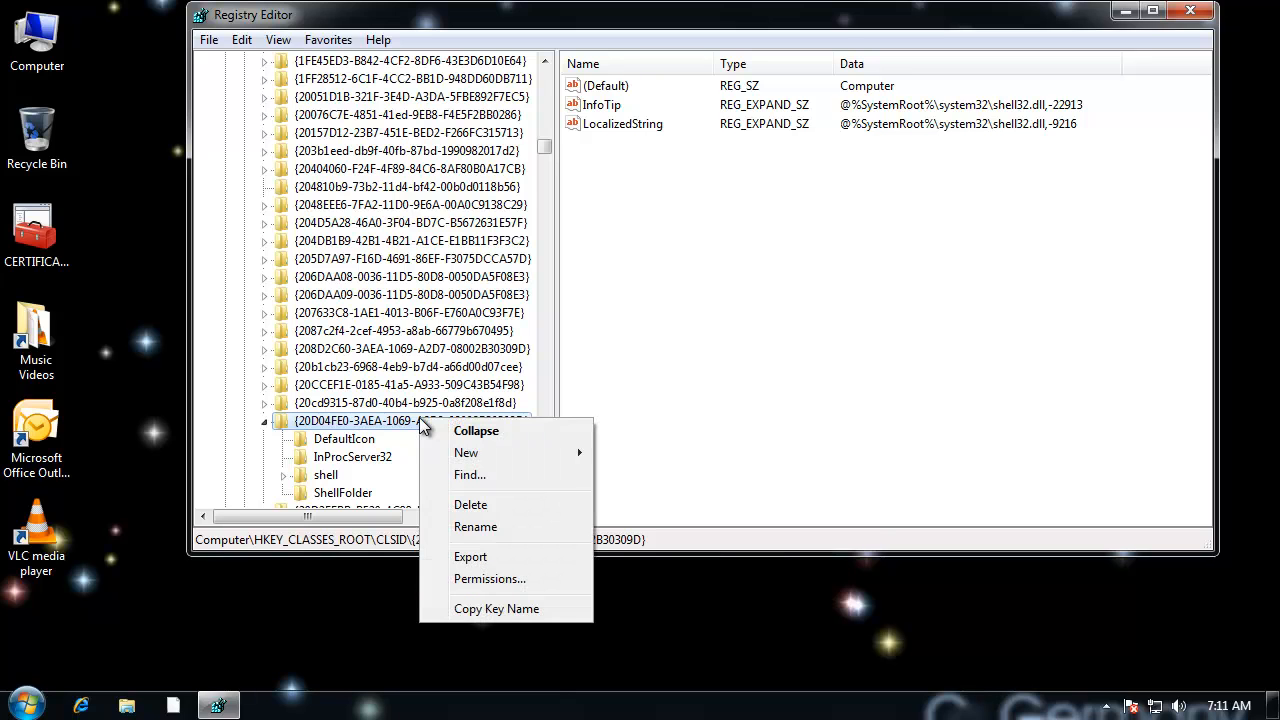
right_click(387, 423)
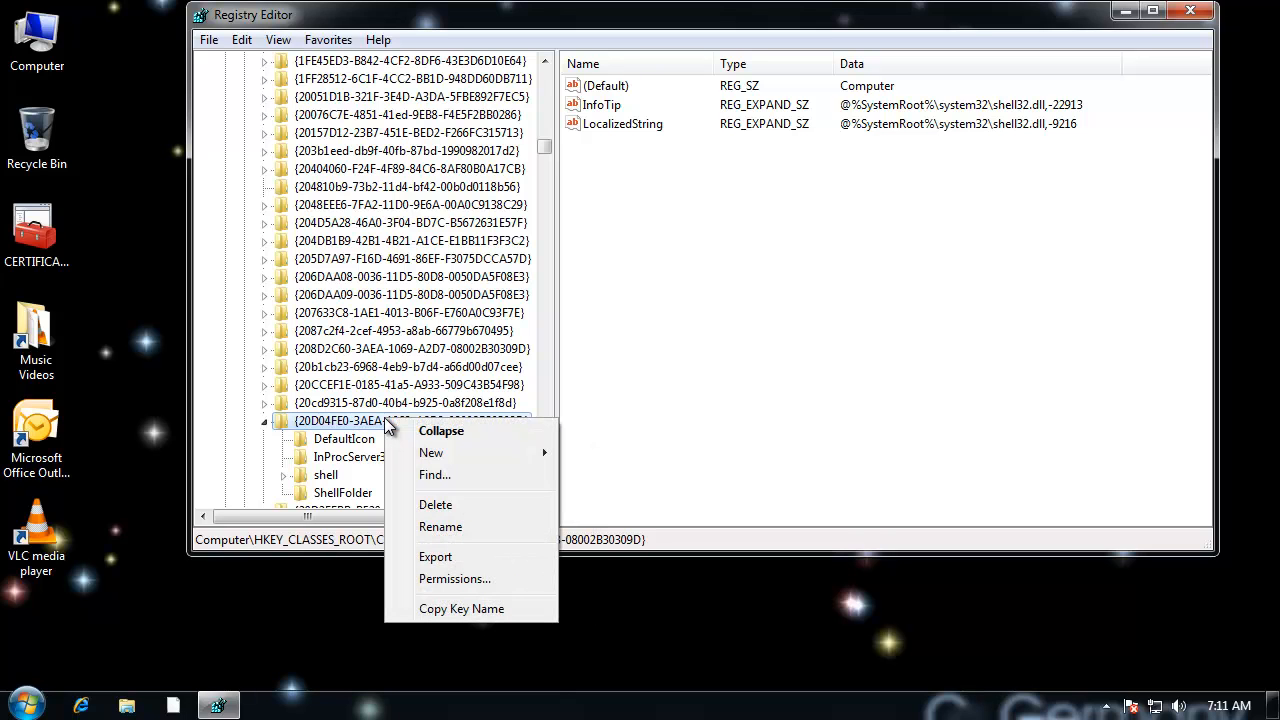
click(449, 579)
drag(379, 83, 474, 78)
click(623, 428)
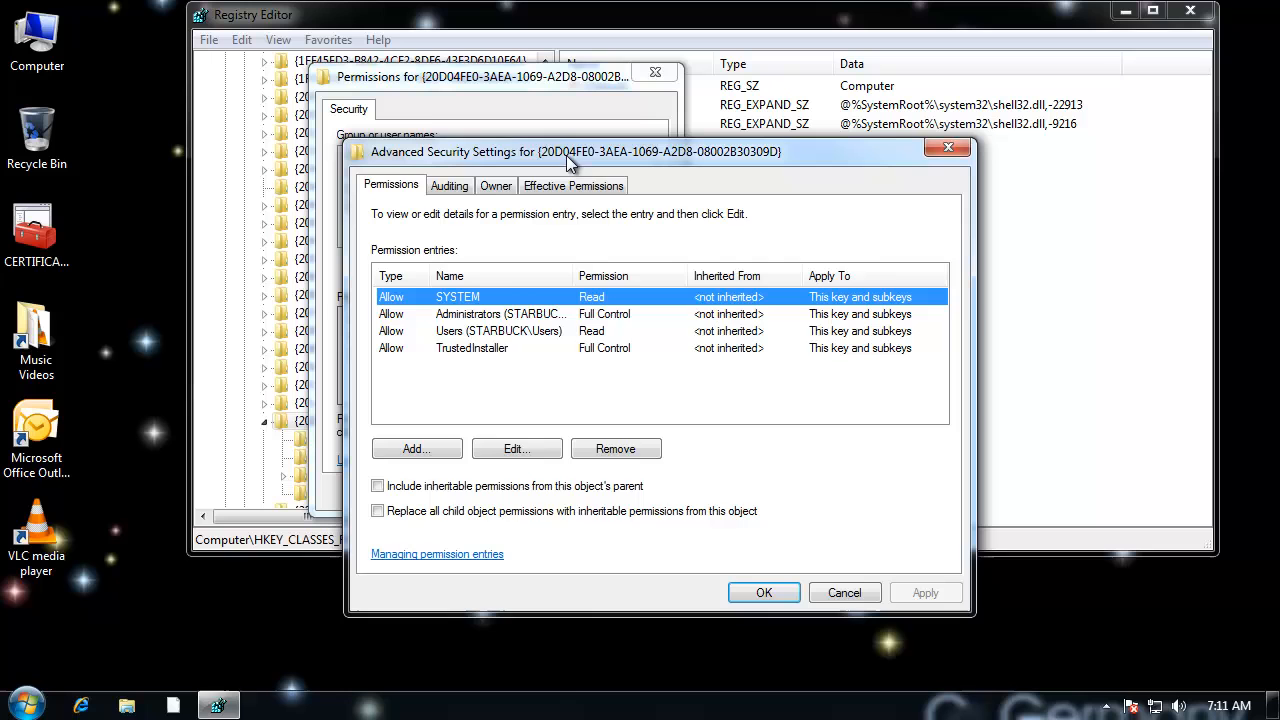
click(496, 185)
drag(590, 283, 372, 285)
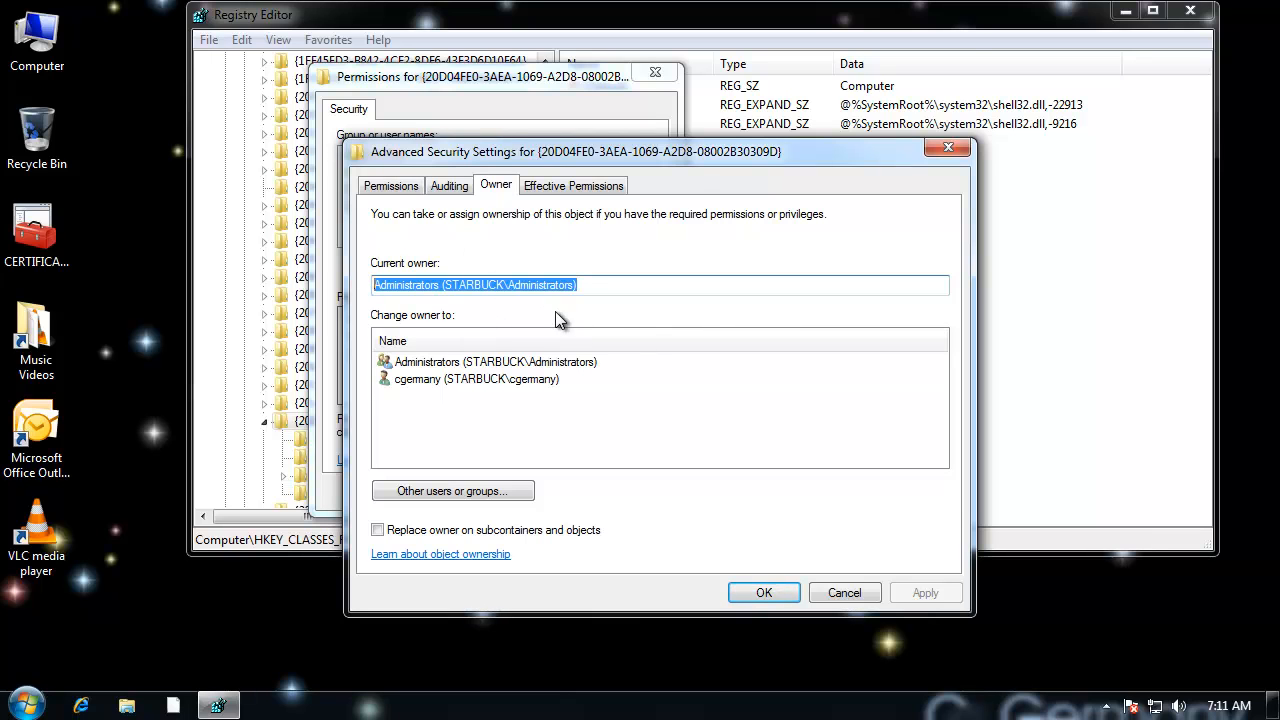
drag(598, 284, 336, 287)
drag(614, 283, 452, 285)
click(580, 362)
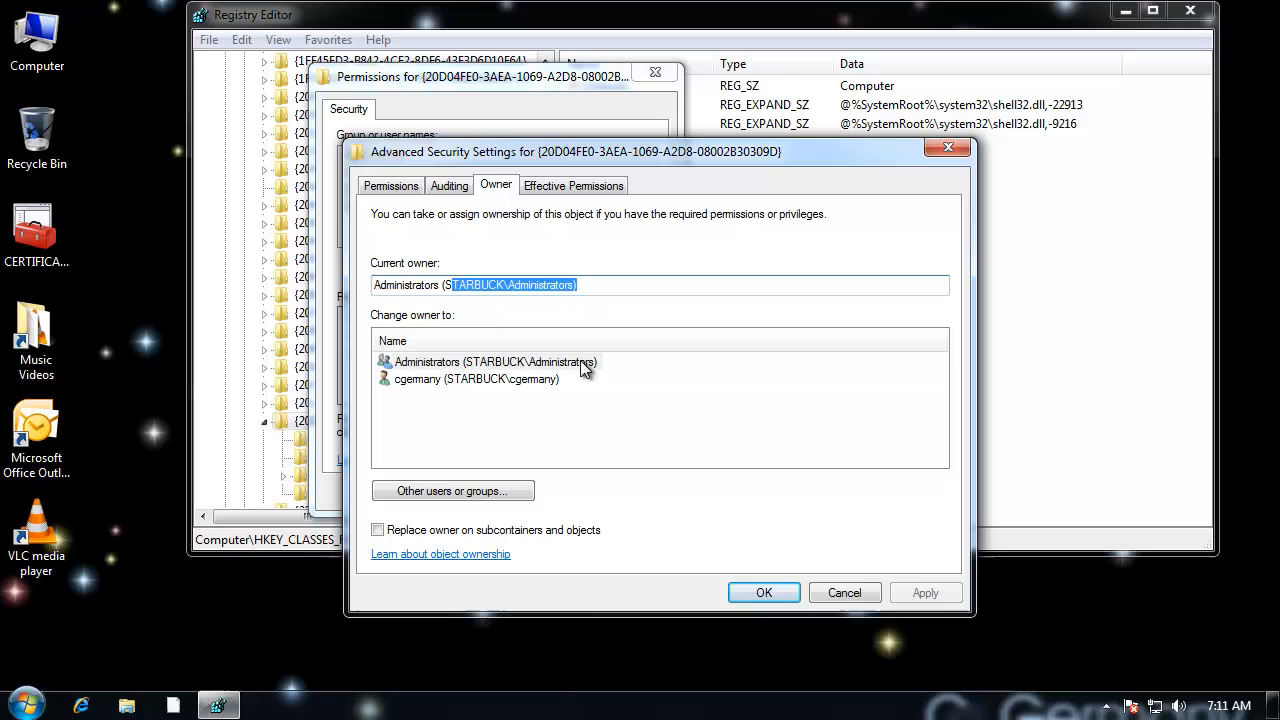
click(377, 530)
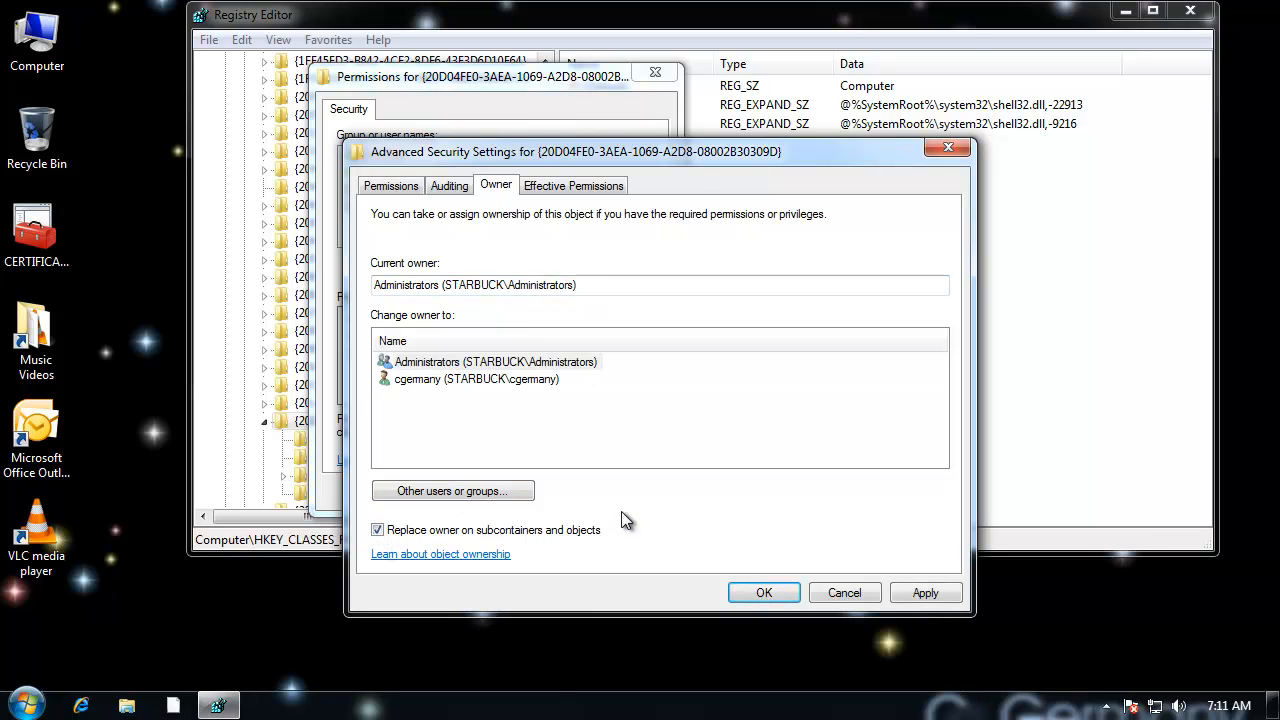
click(764, 592)
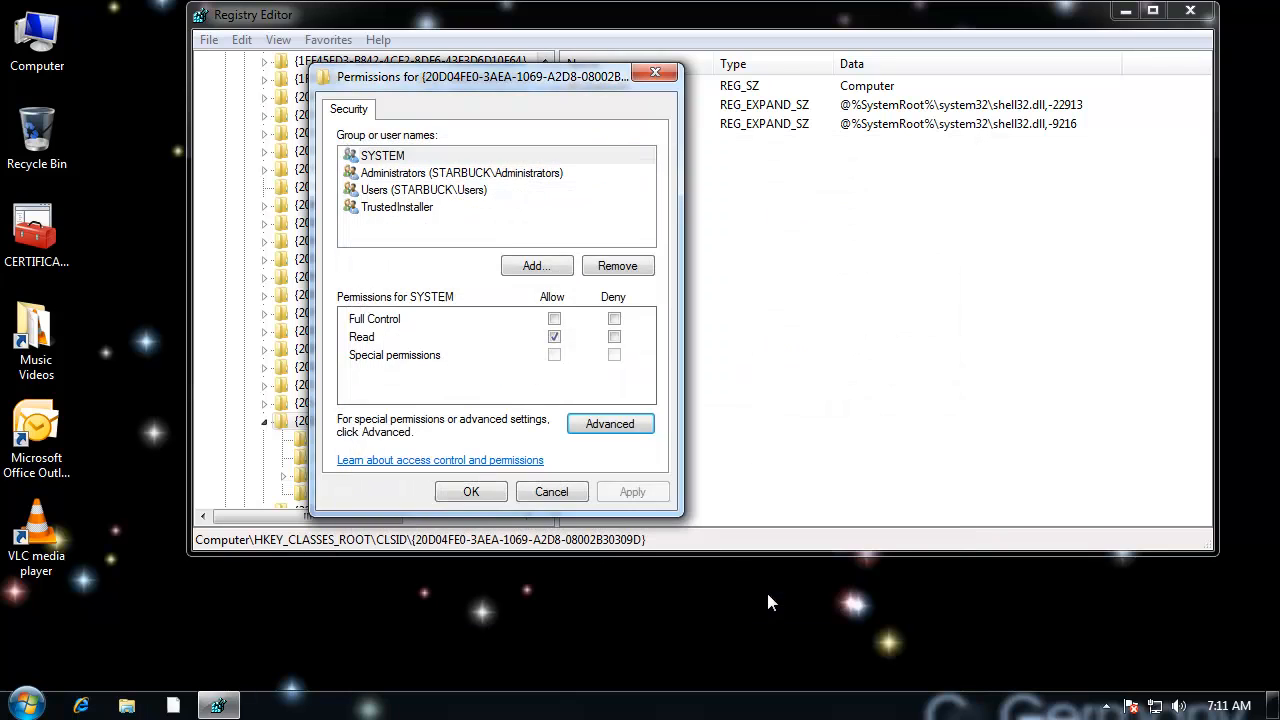
click(474, 492)
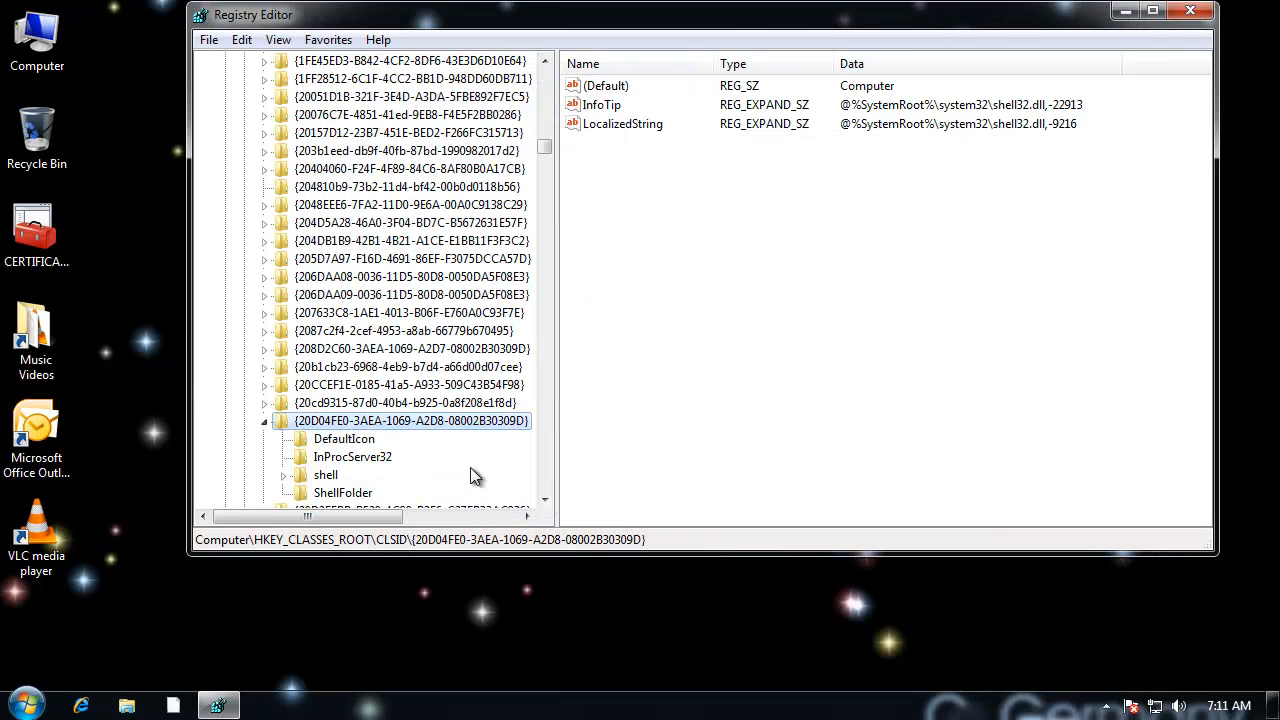
Step: Allow Administrators Full Control in the permissions of the {20D04FE0-3AEA-1069-A2D8-08002B30309D} key
right_click(397, 421)
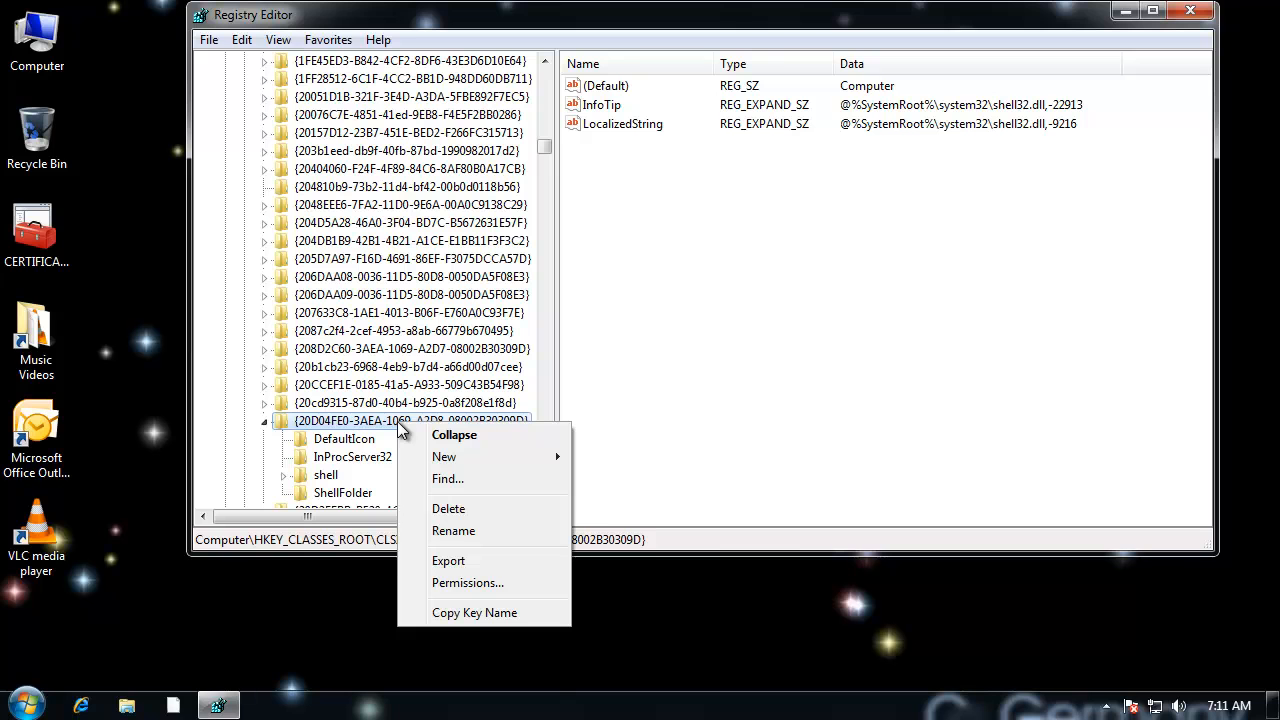
click(459, 583)
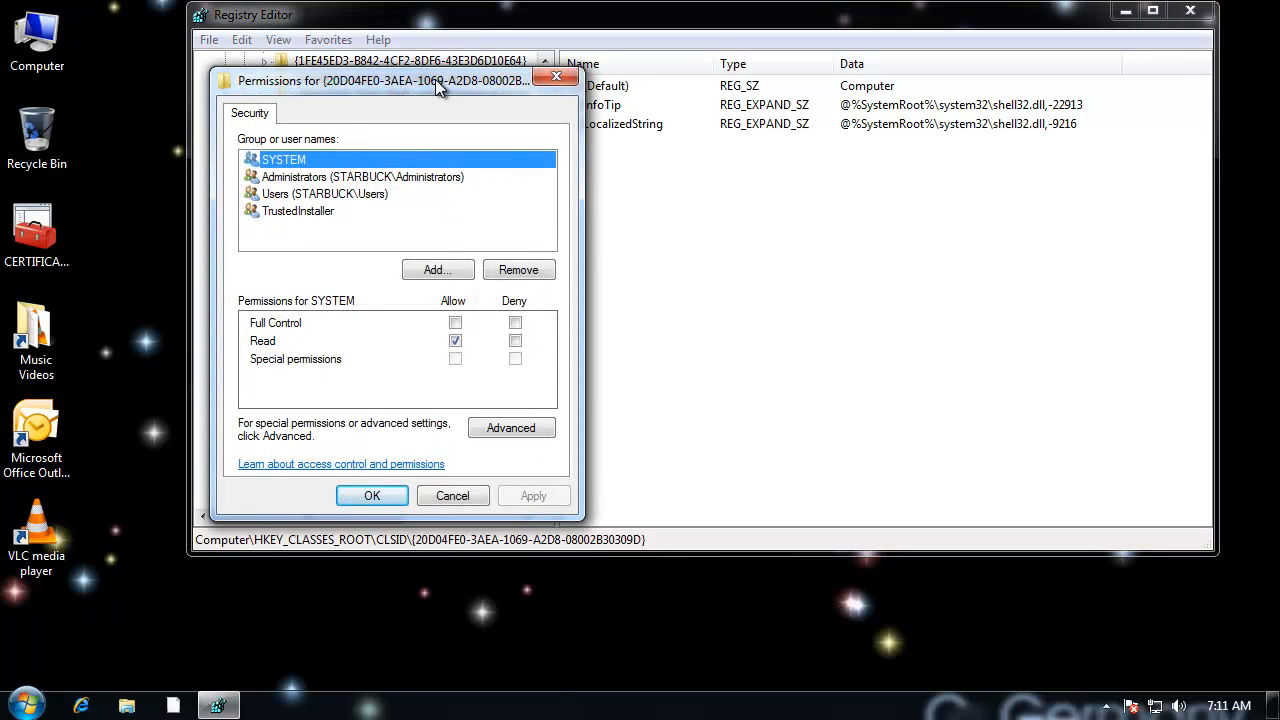
click(527, 200)
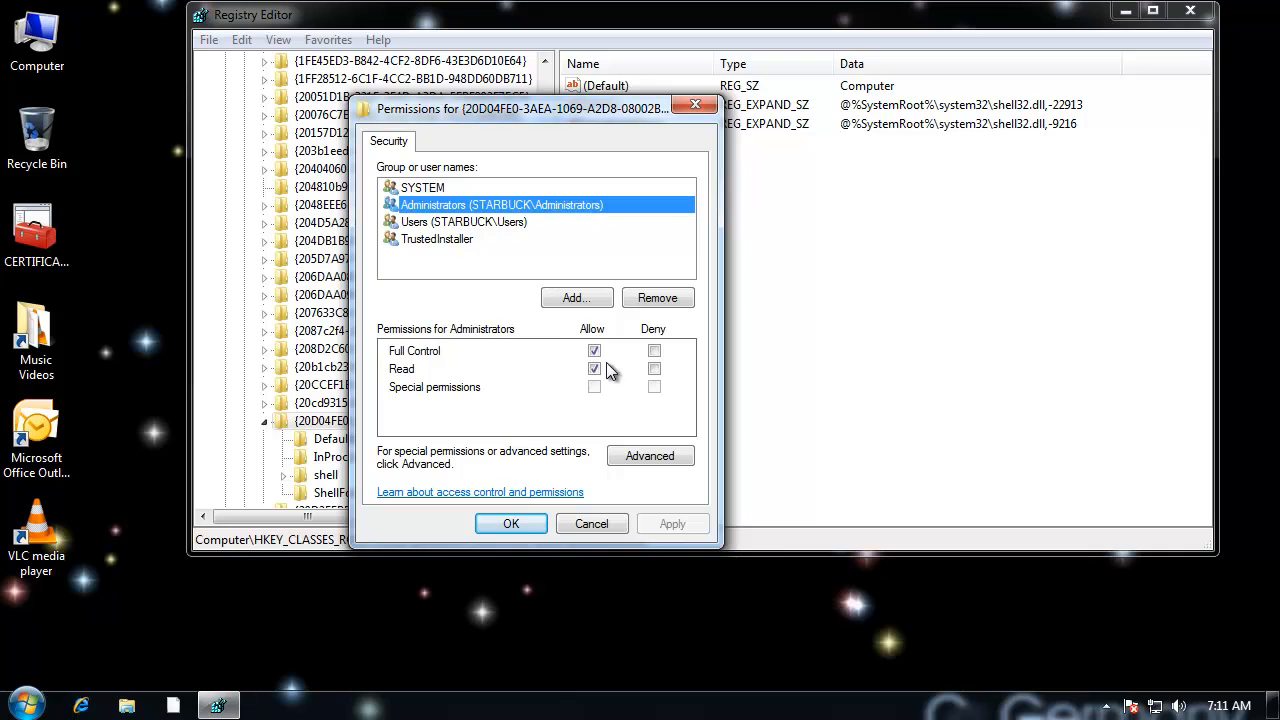
double_click(595, 351)
click(594, 351)
drag(617, 113, 634, 79)
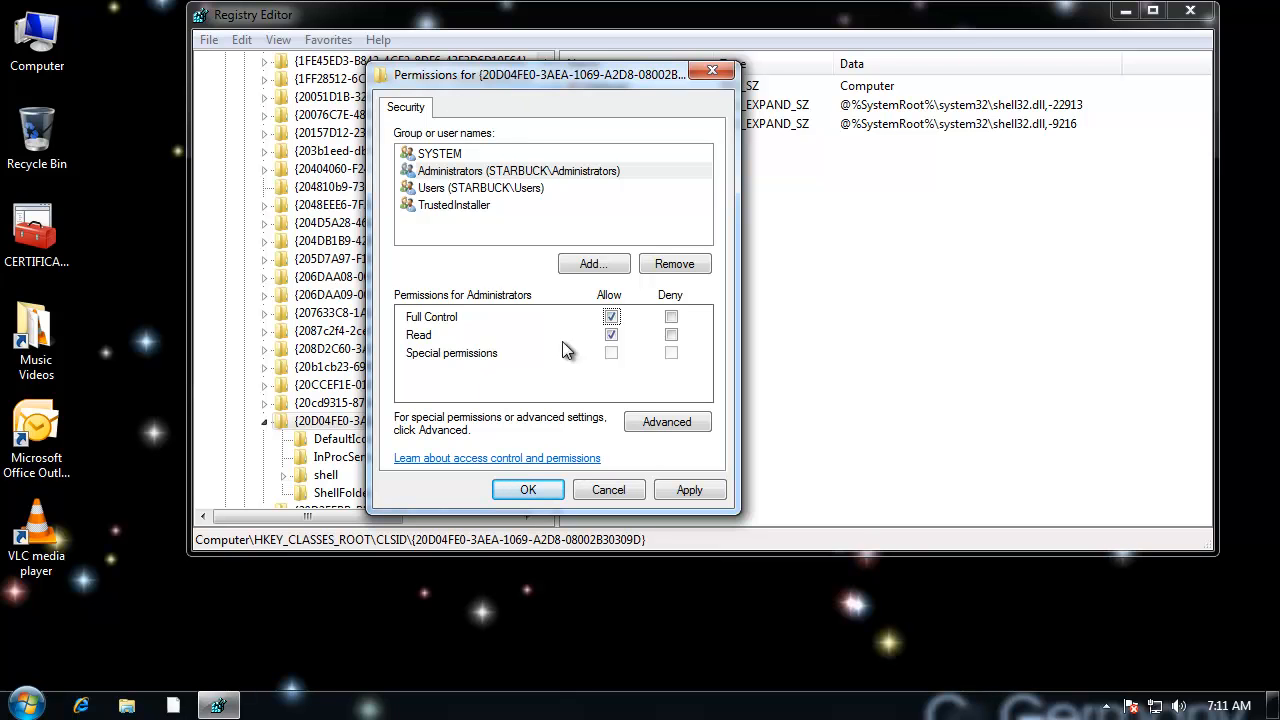
click(530, 491)
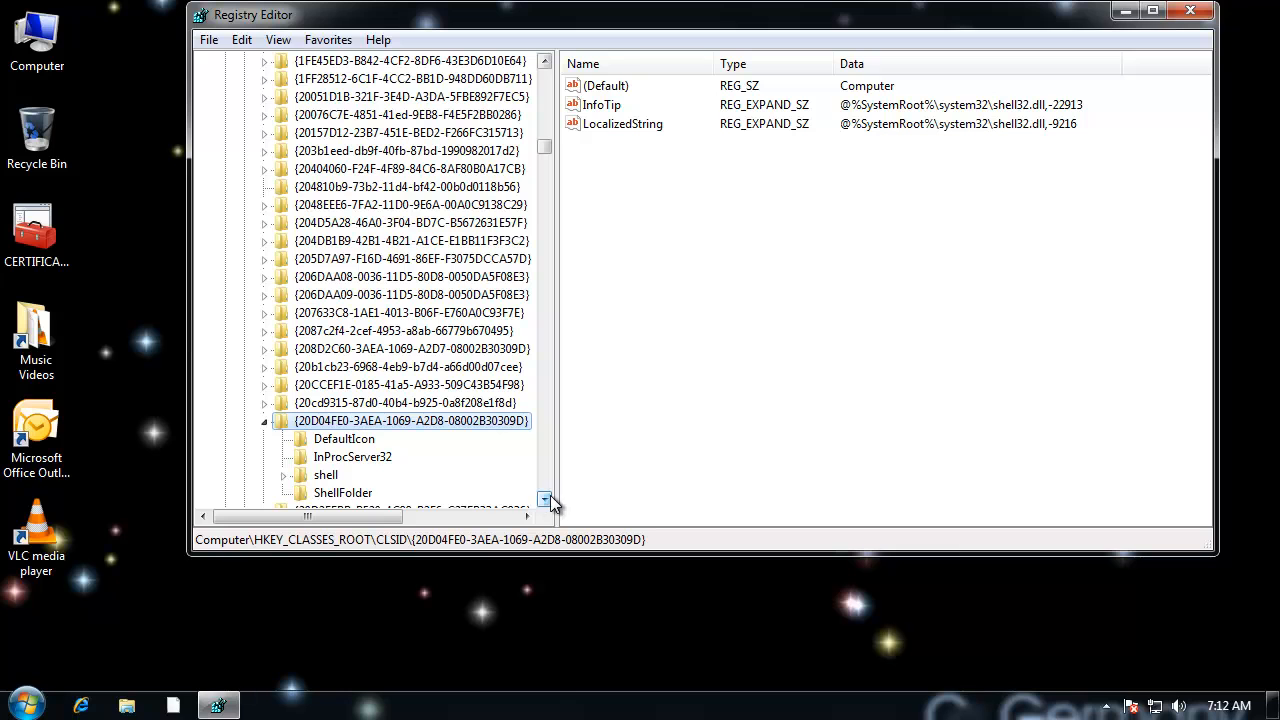
Step: Set the key's LocalizedString value to BANANA
scroll(551, 500, down, 1)
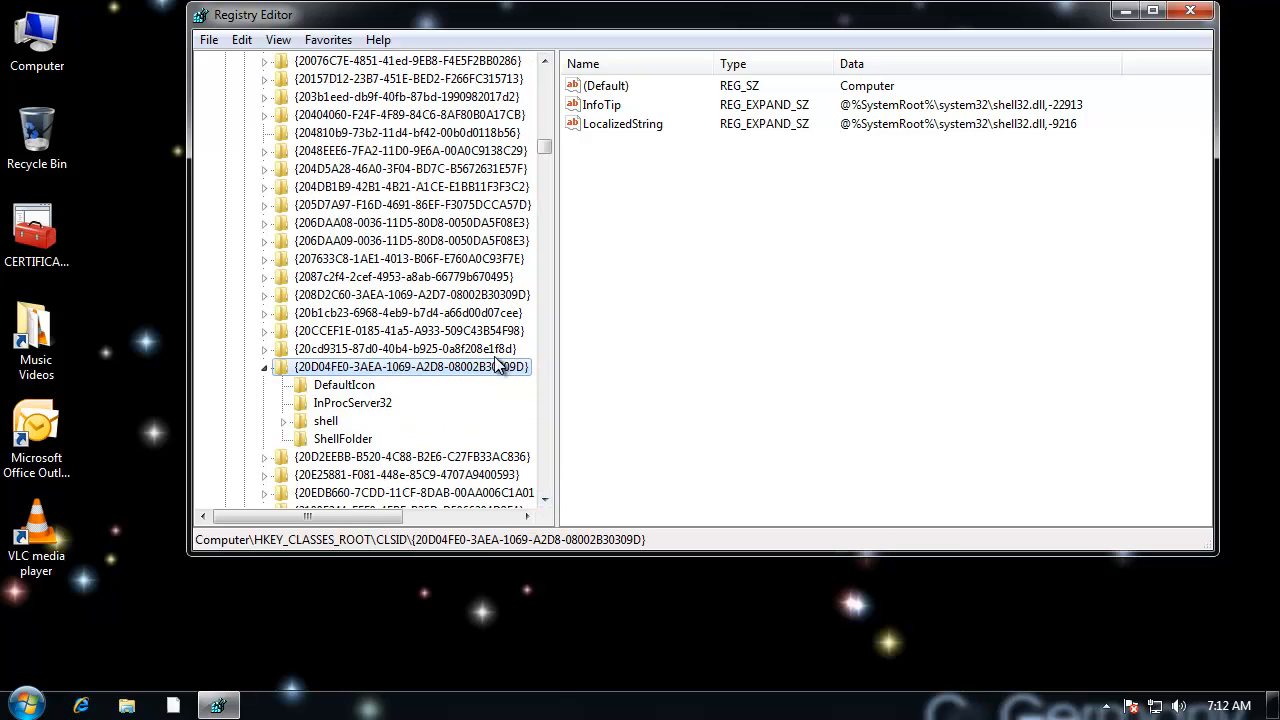
double_click(640, 124)
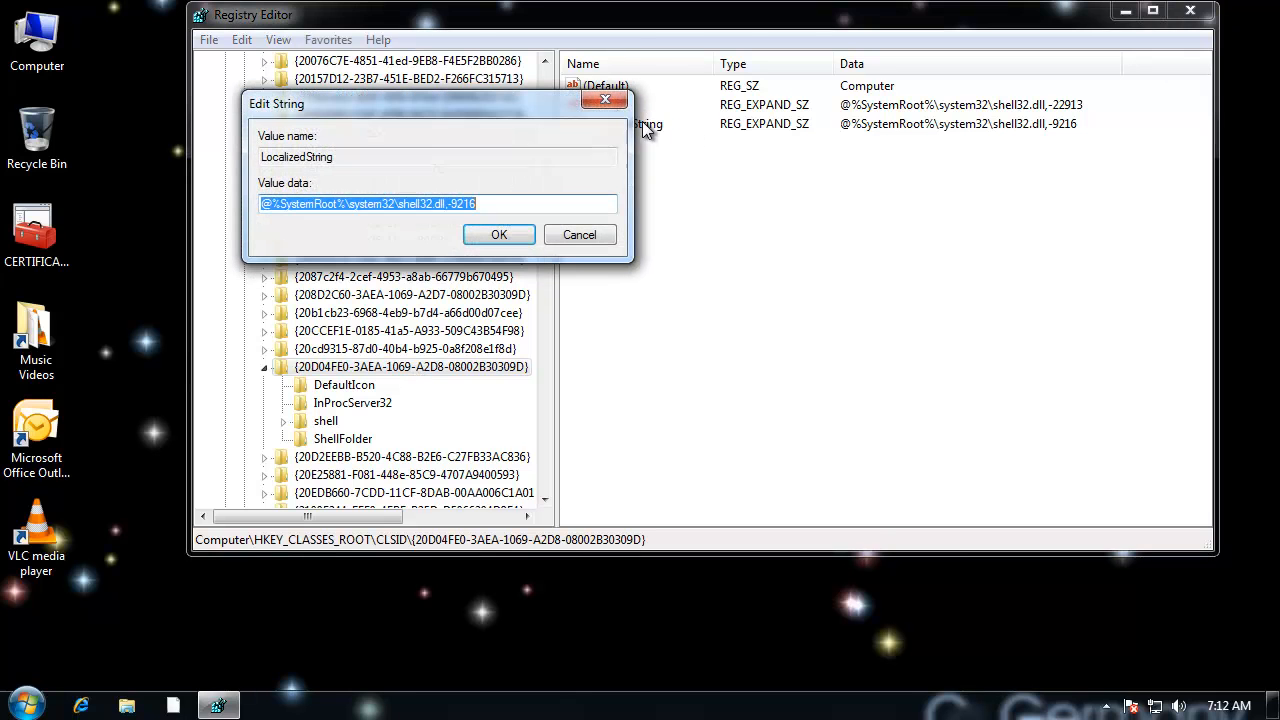
click(507, 203)
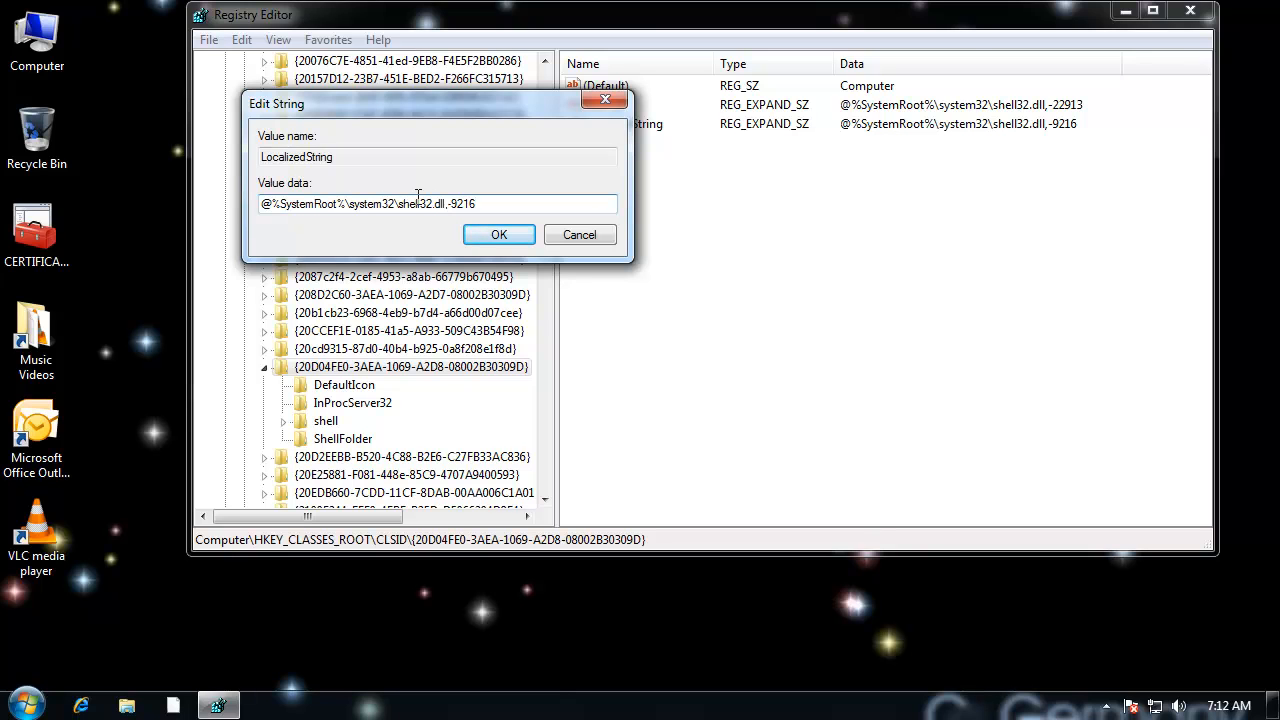
drag(478, 205, 227, 207)
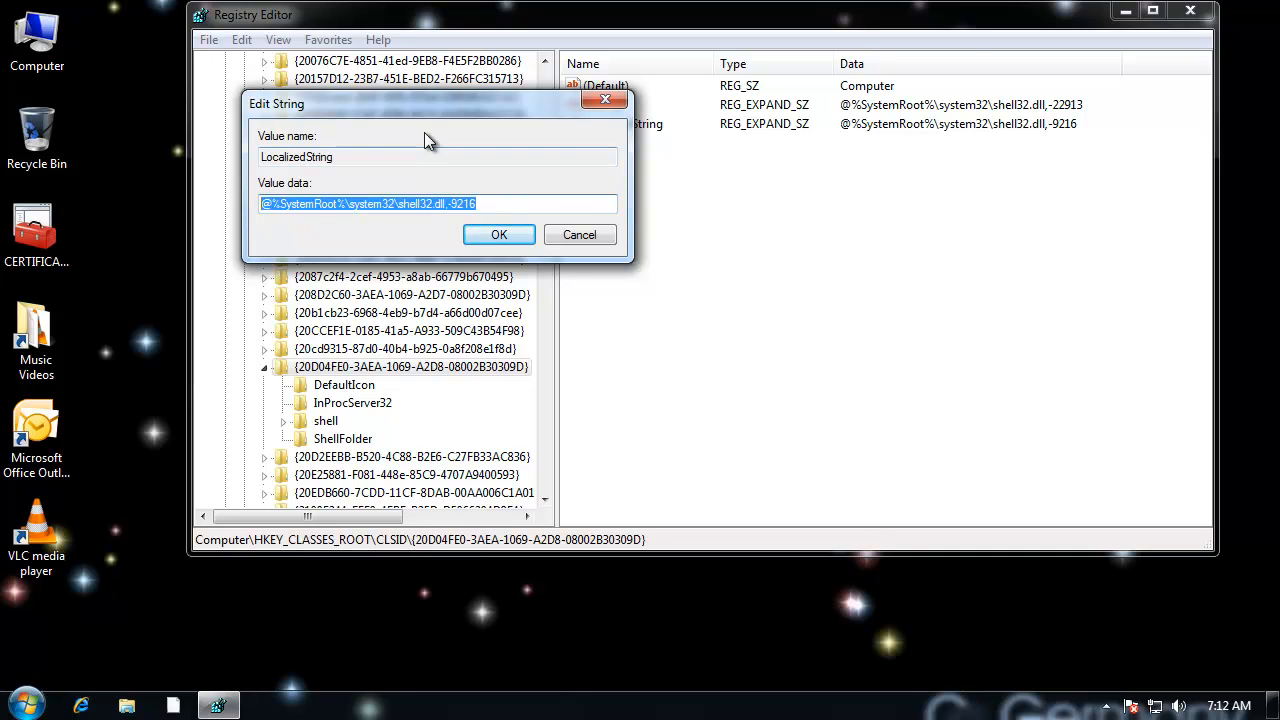
drag(420, 107, 516, 99)
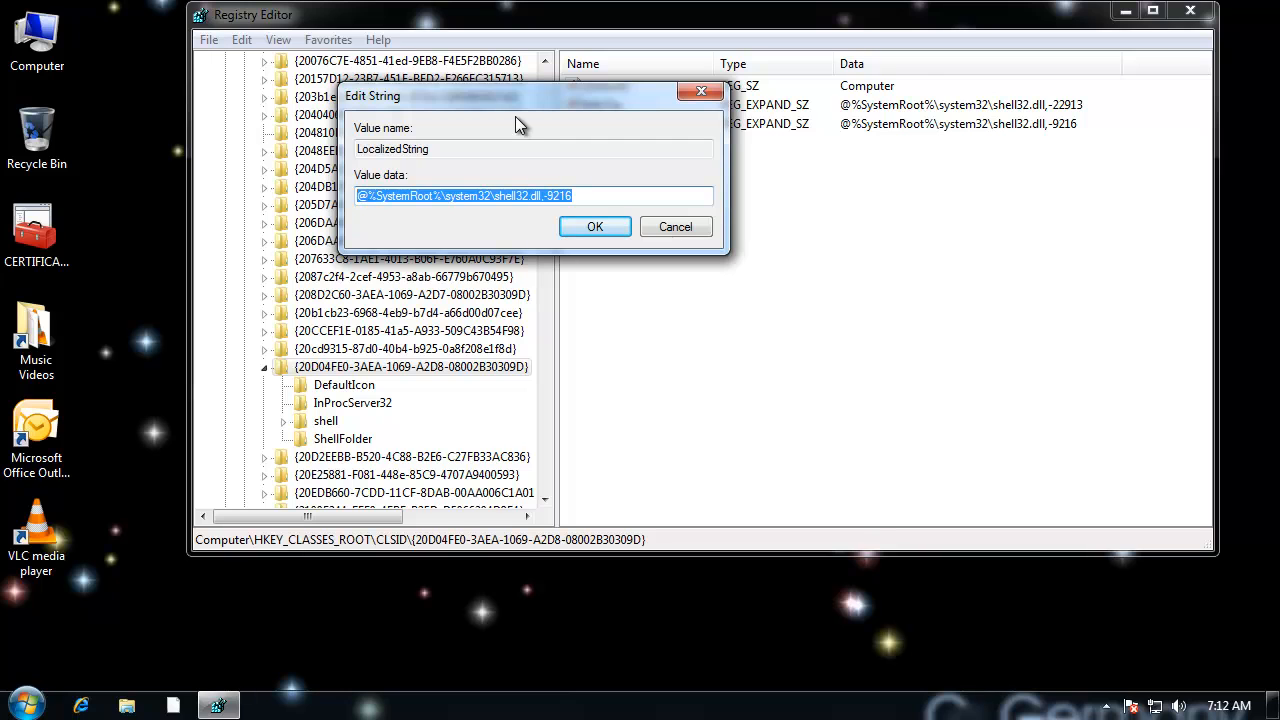
text(BANA)
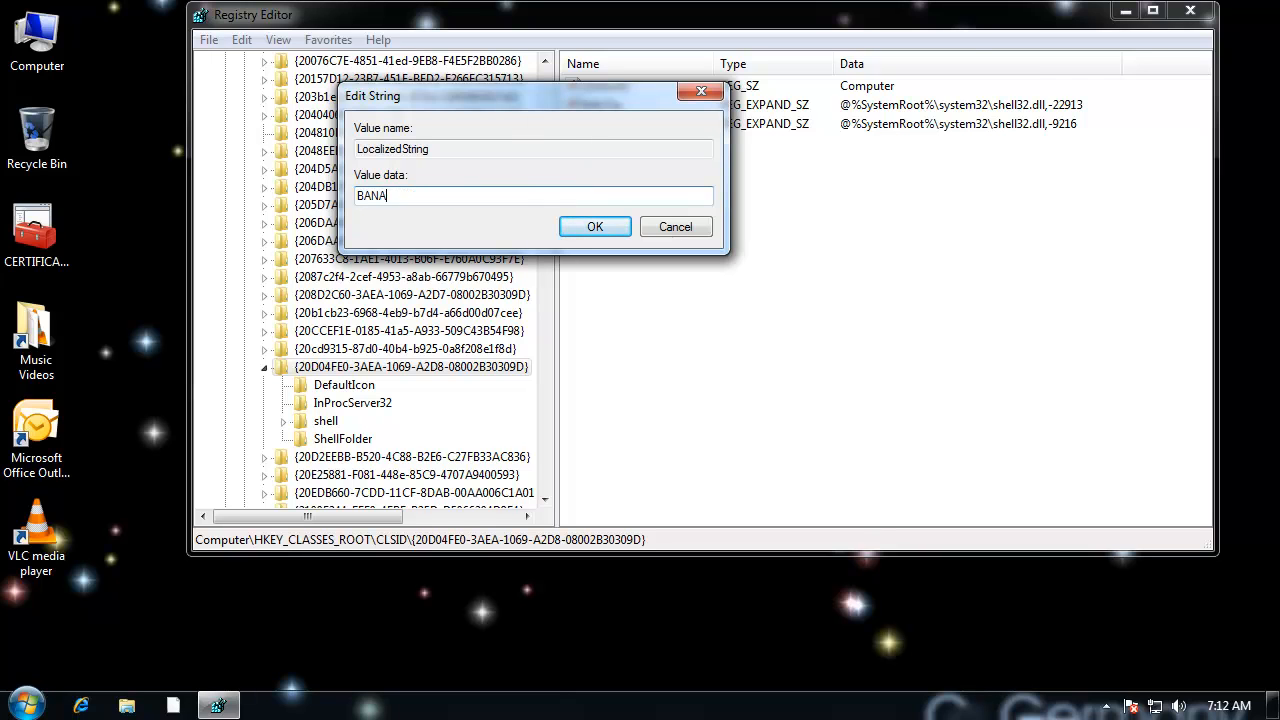
text(NA)
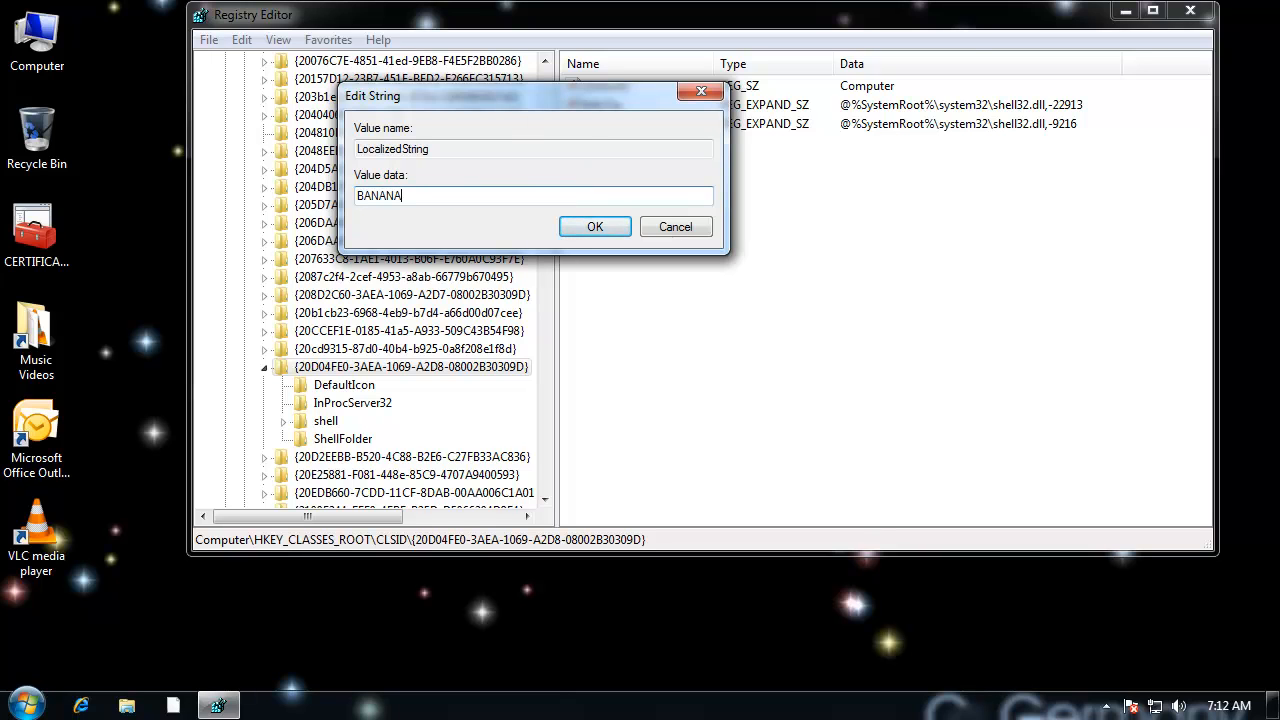
click(604, 227)
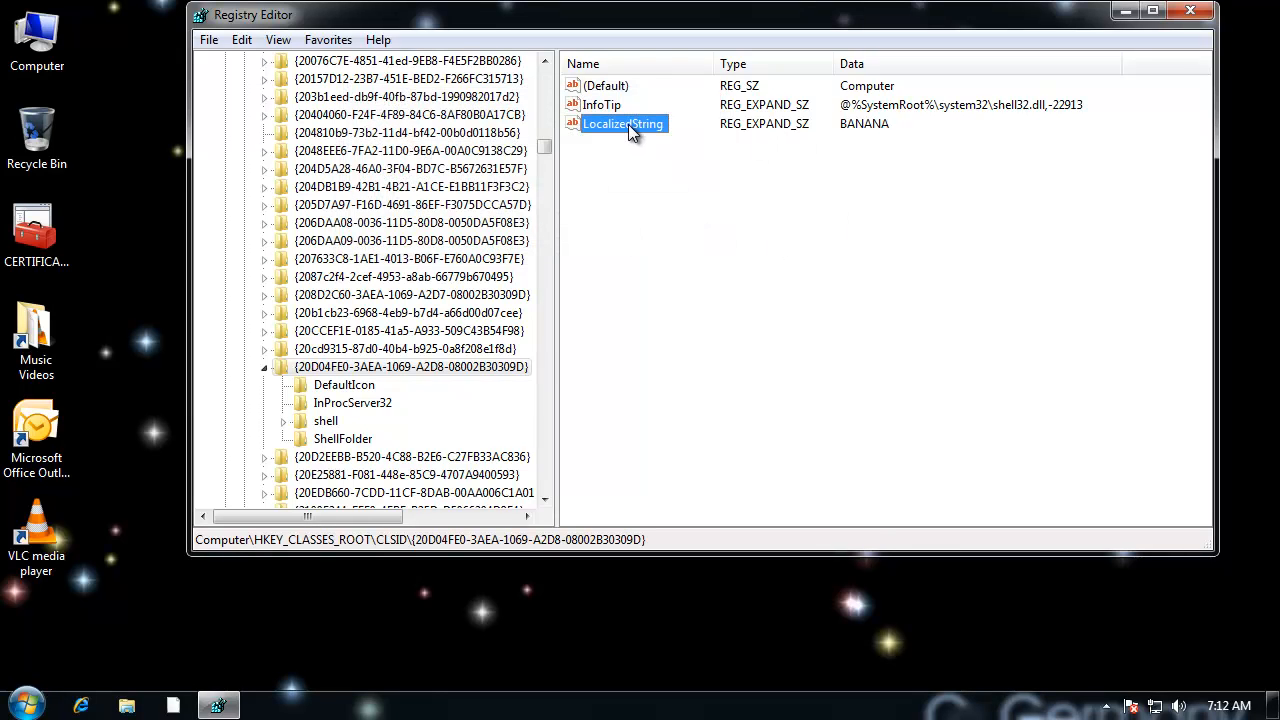
Step: Move the Registry Editor window away from the desktop icons and switch focus to the desktop
click(121, 74)
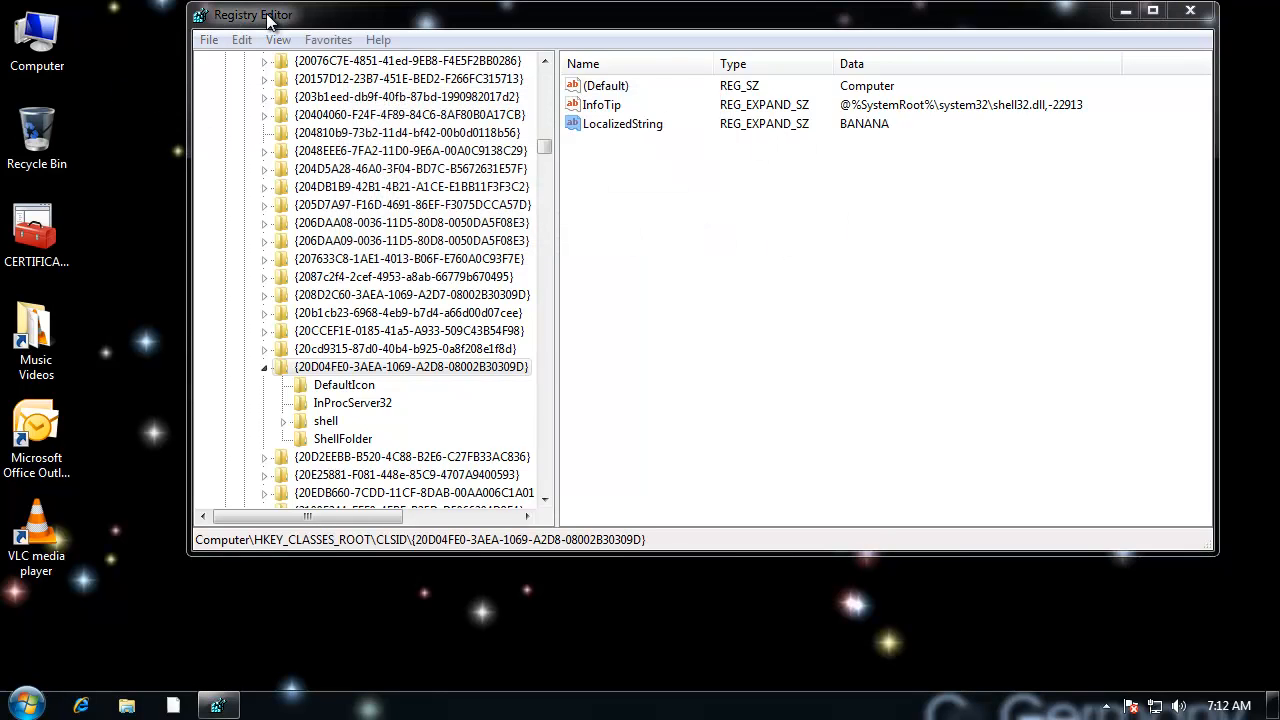
drag(270, 20, 377, 28)
click(208, 75)
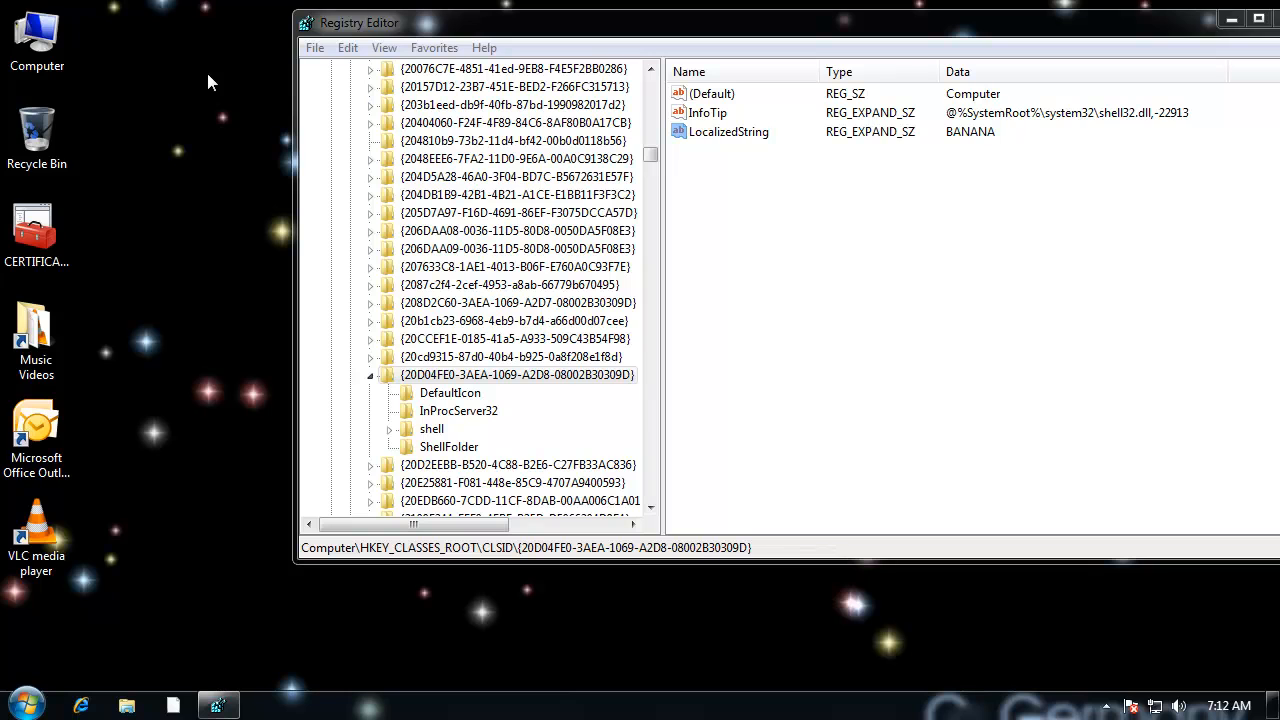
Step: Refresh the desktop to update the Computer icon's name, and move the Registry Editor window fully back onto the screen
key(F5)
click(23, 62)
click(198, 110)
drag(980, 36, 897, 66)
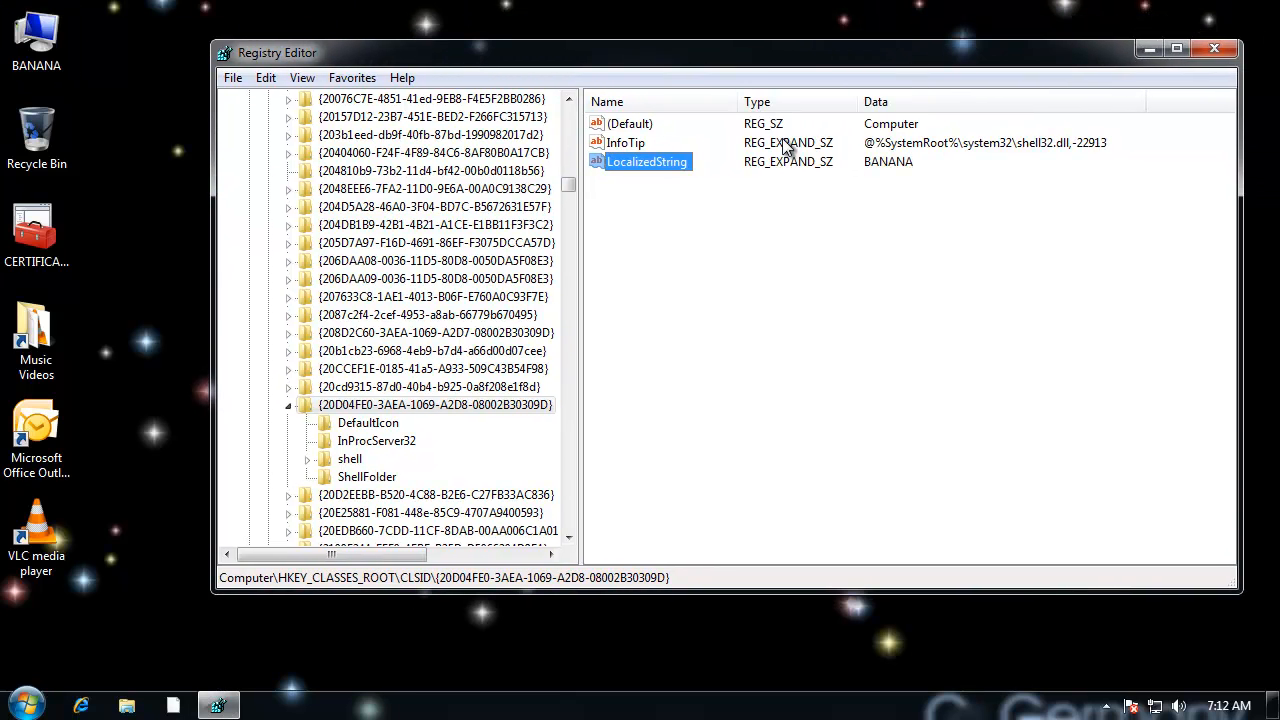
Step: Replace the LocalizedString value data with %Username% at %Computername%, checking the account name shown in the Start menu
double_click(670, 161)
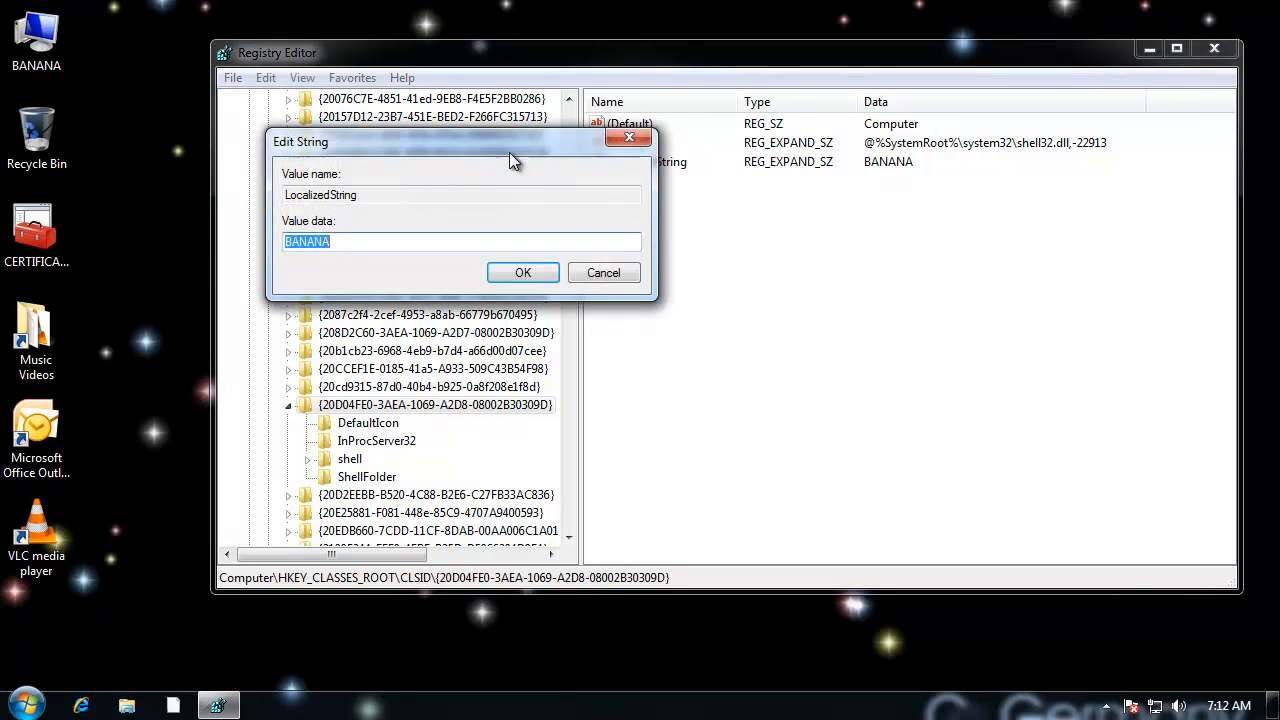
drag(487, 138, 656, 181)
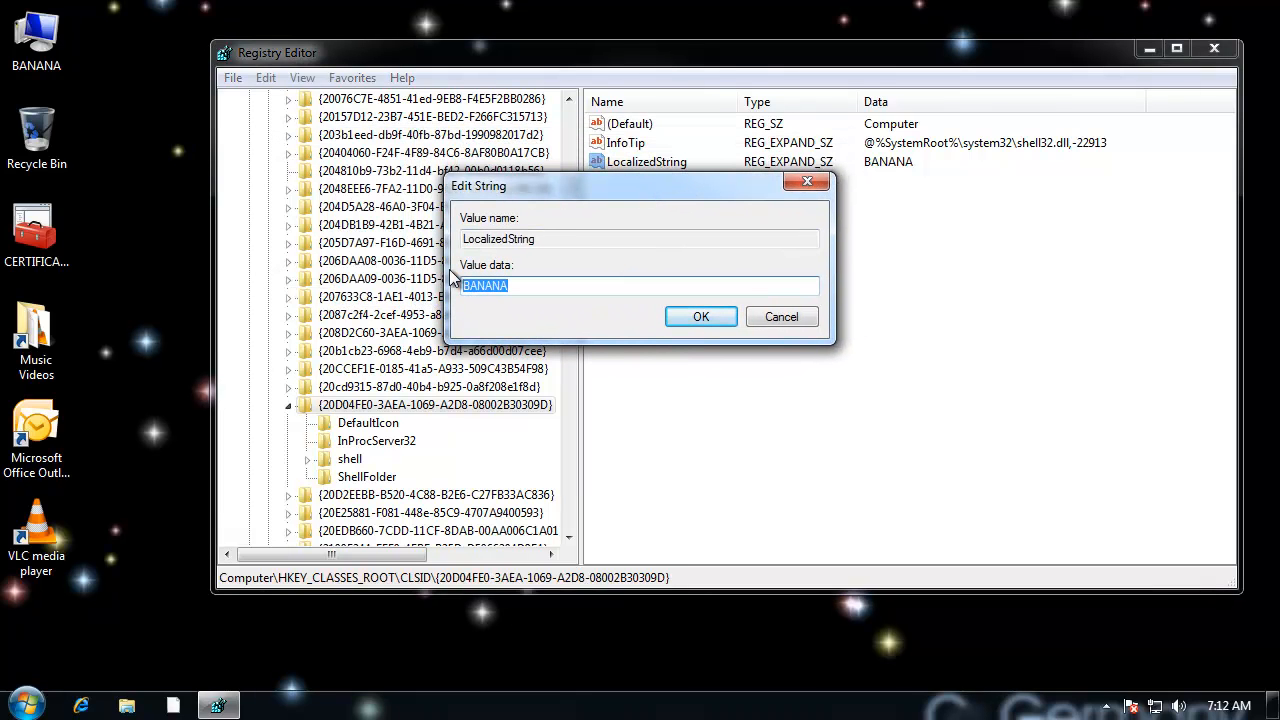
text(%%)
text( at)
text( %%)
text(Username)
click(30, 704)
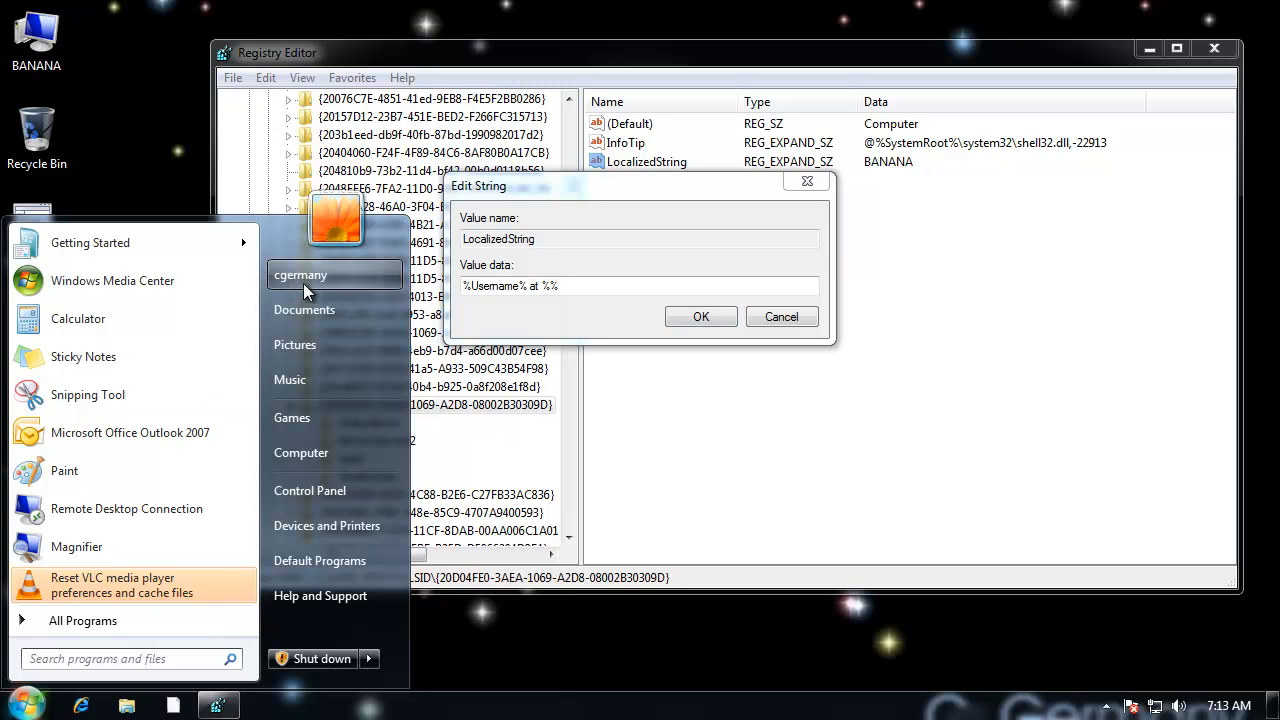
click(568, 185)
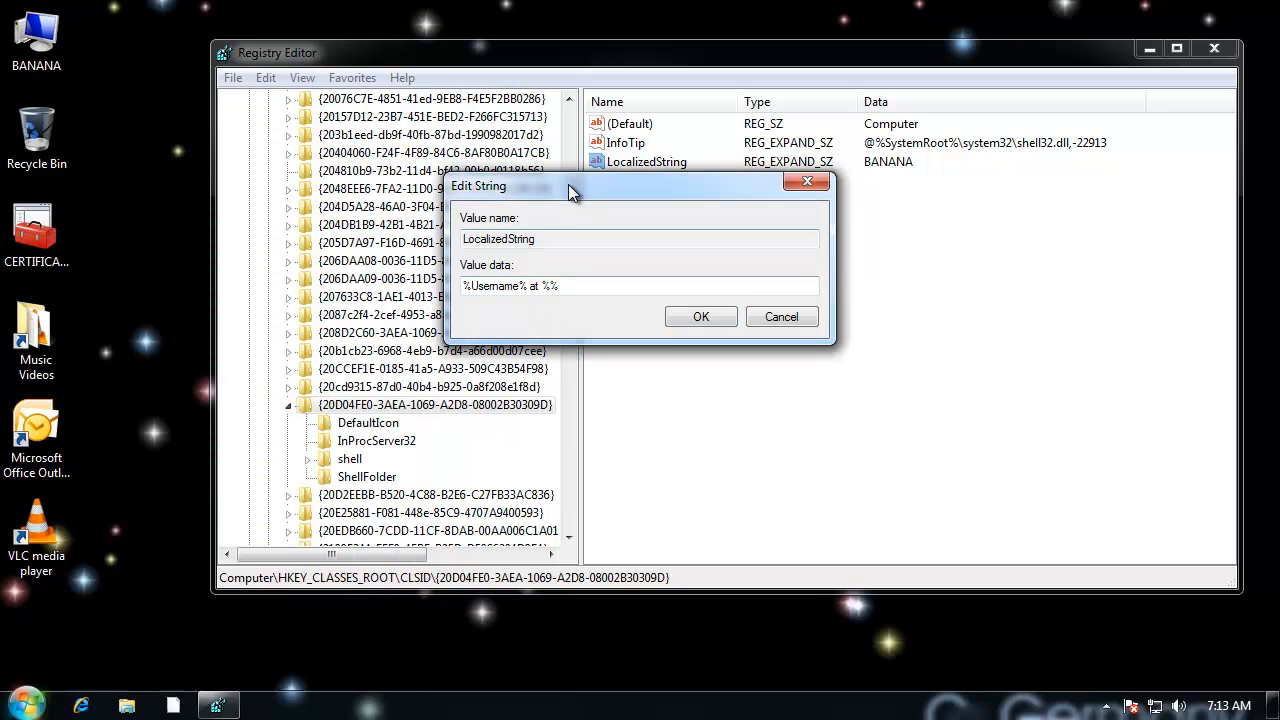
double_click(508, 286)
click(508, 286)
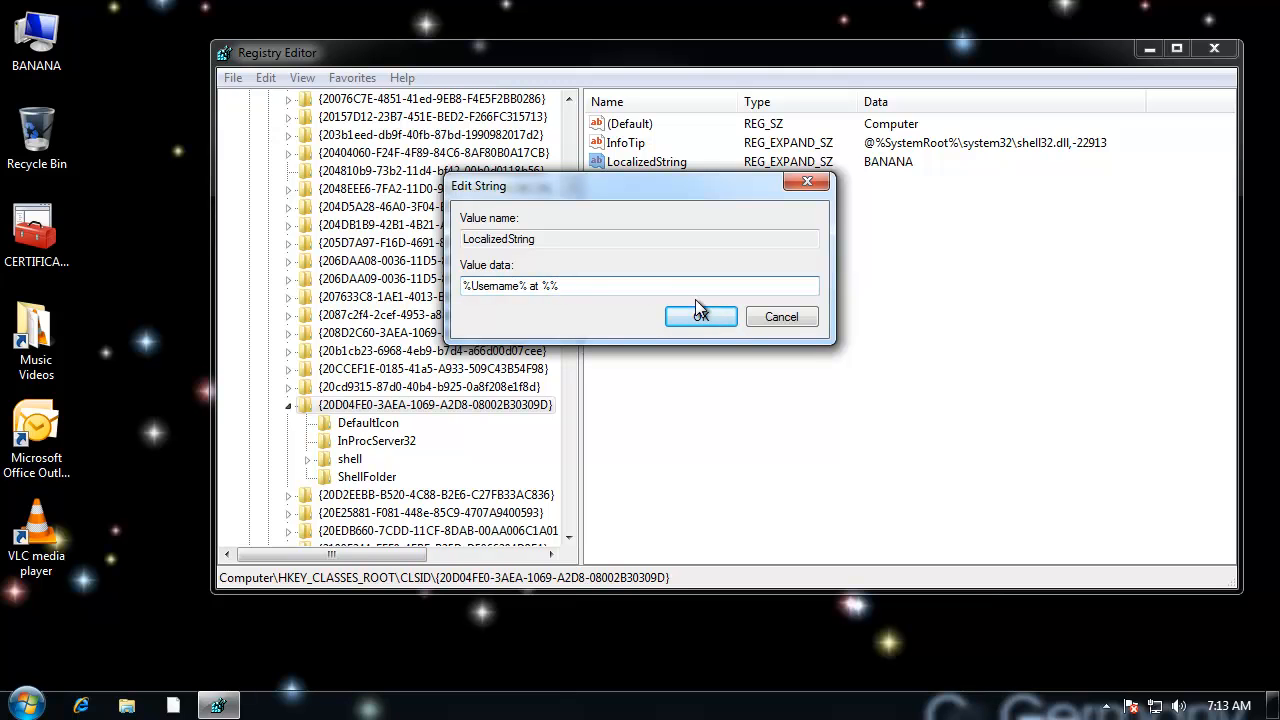
text(Computername)
Step: Look up the computer's name by running hostname in a command prompt, and close the prompt
click(25, 705)
click(88, 660)
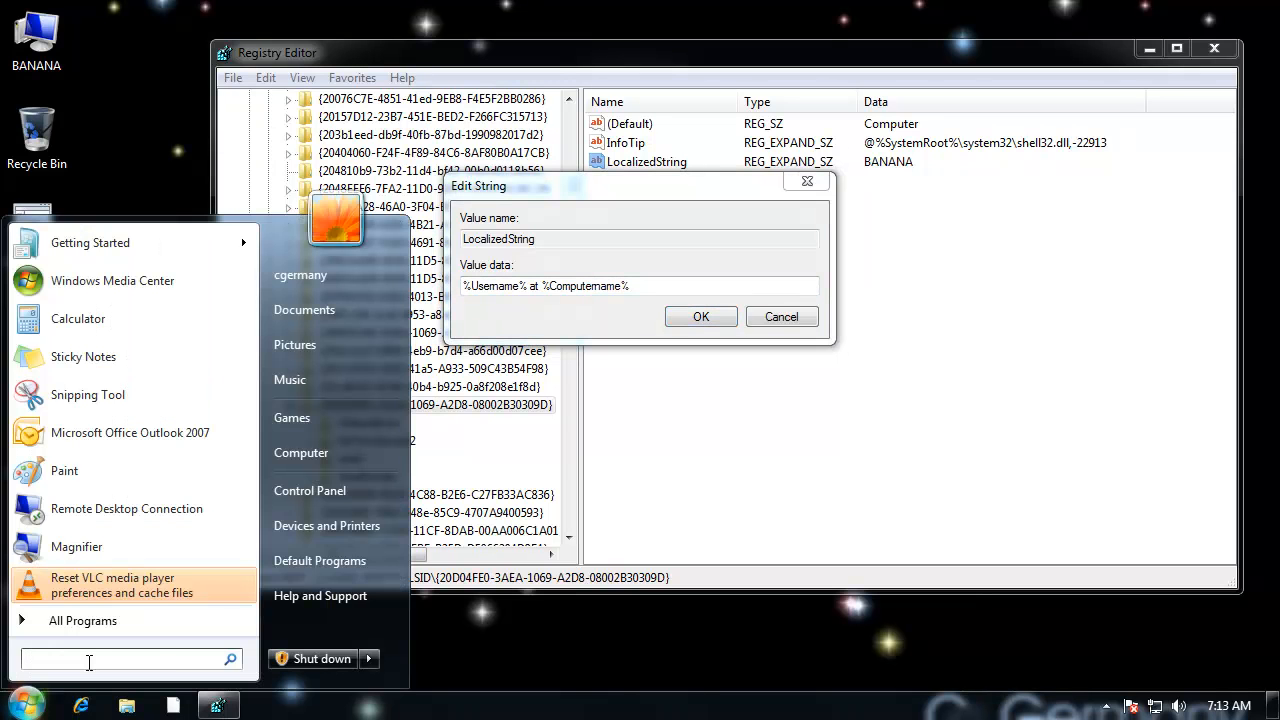
text(cmd)
key(Return)
text(hostname)
key(Return)
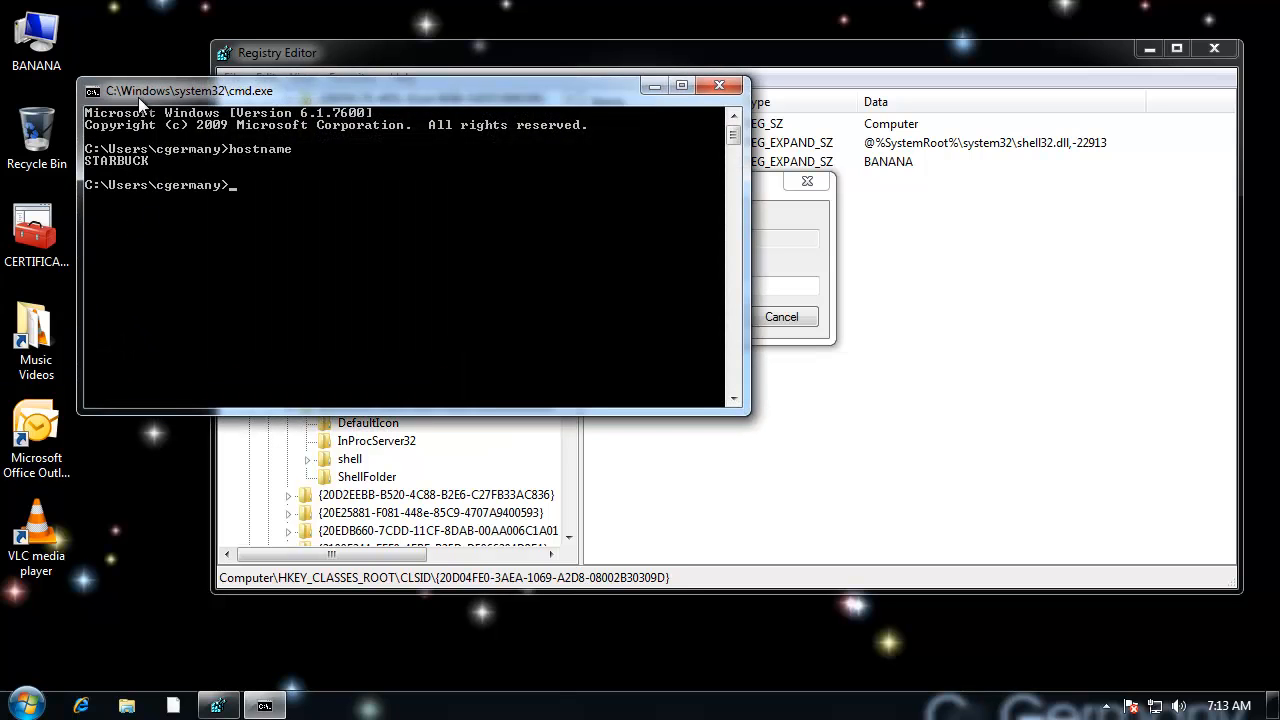
drag(146, 88, 207, 102)
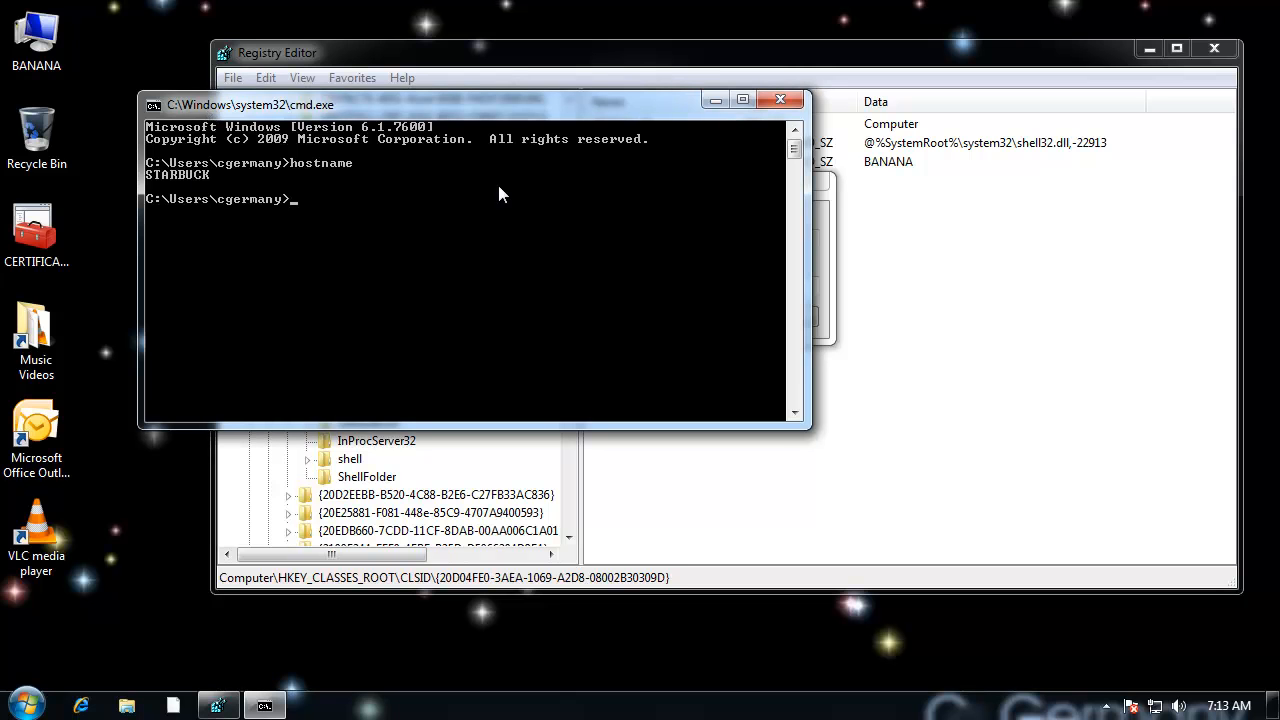
click(766, 99)
Step: Review the two variables in the value data, apply the LocalizedString edit and refresh the desktop
click(534, 286)
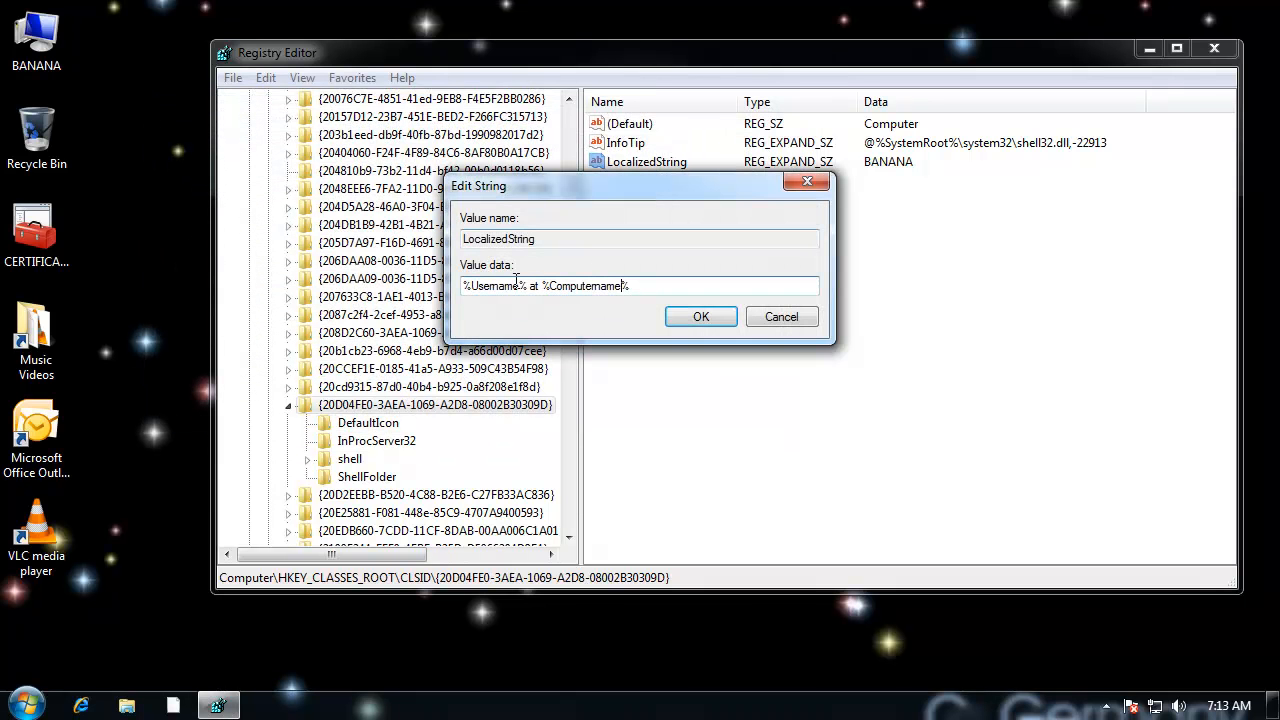
double_click(495, 286)
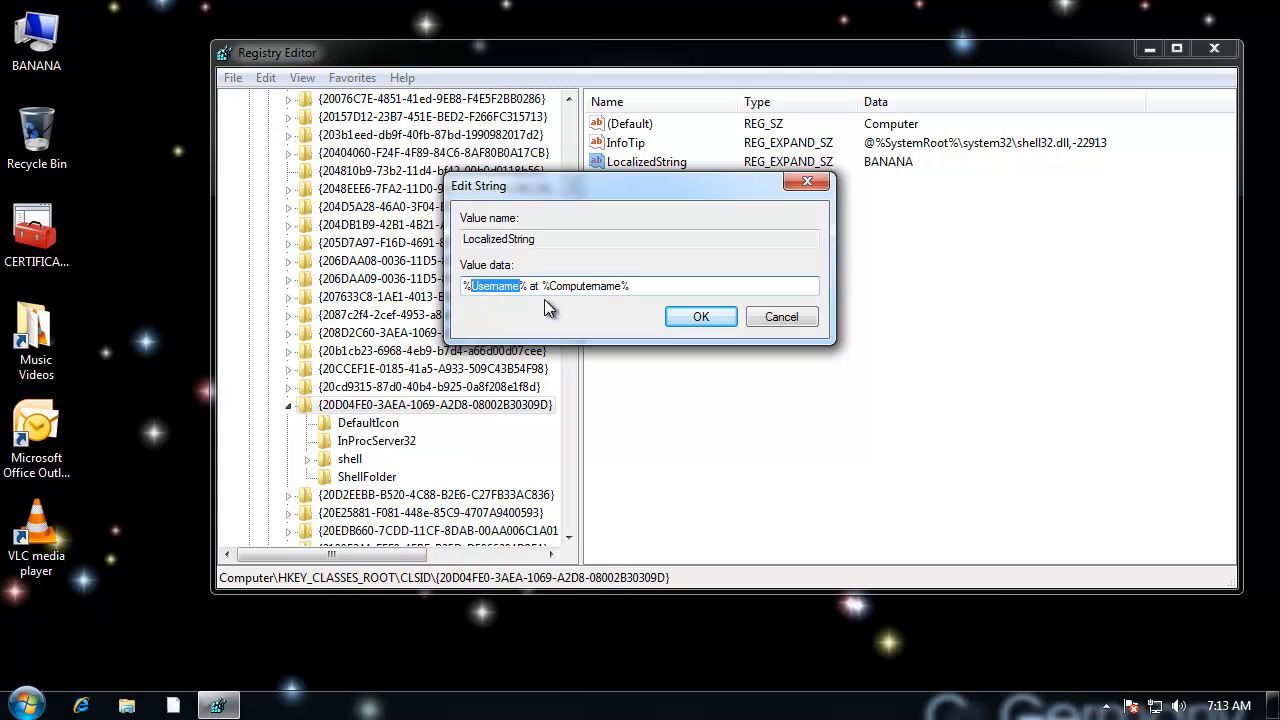
double_click(572, 286)
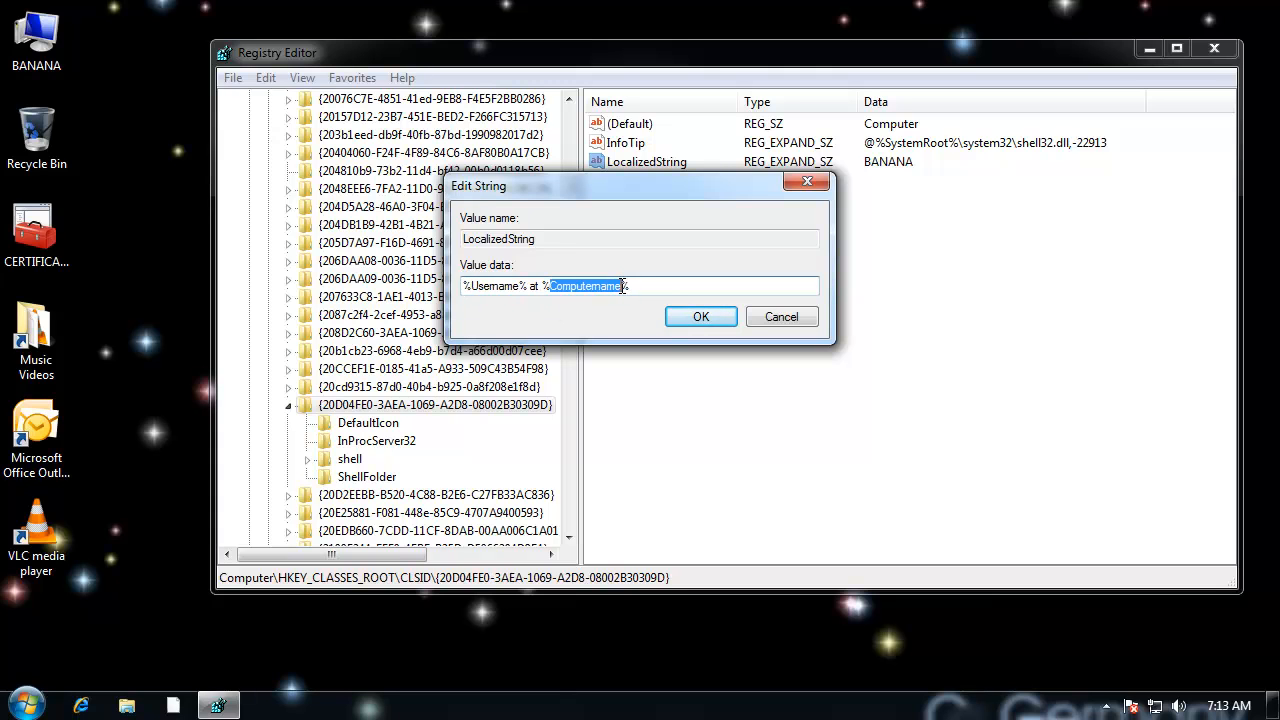
click(647, 286)
drag(522, 286, 470, 288)
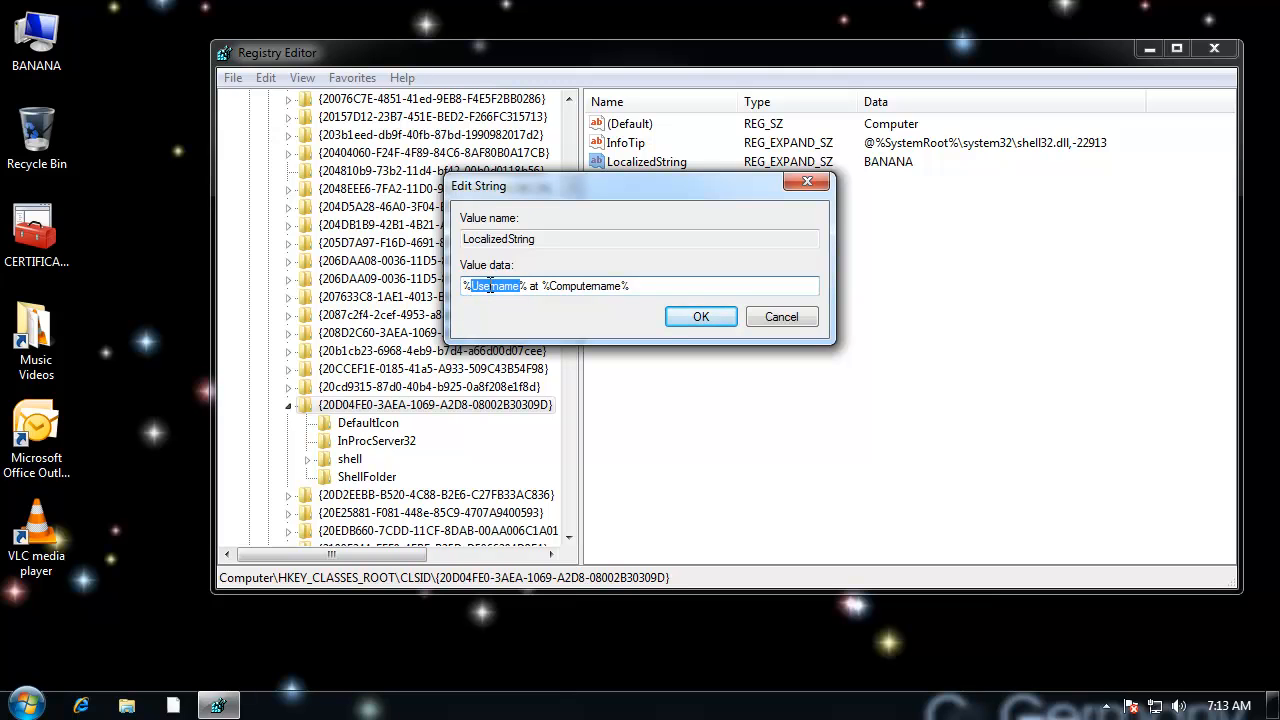
click(650, 289)
drag(624, 286, 553, 284)
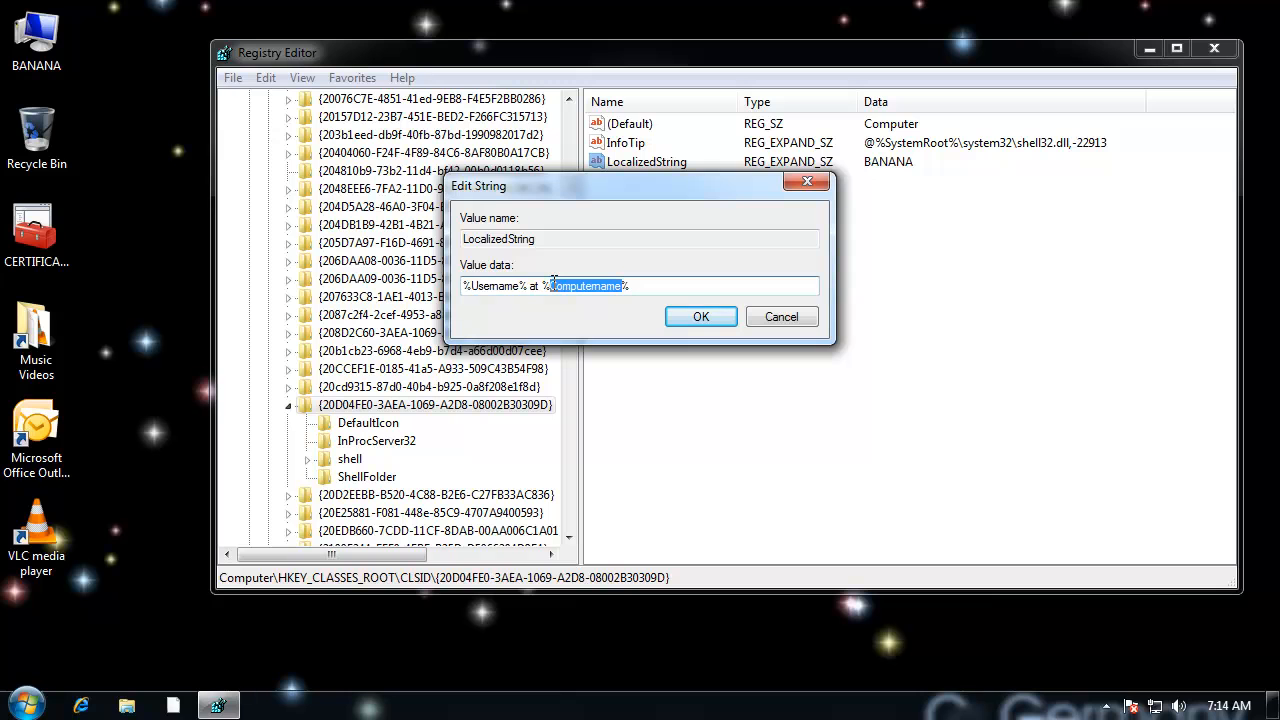
click(705, 316)
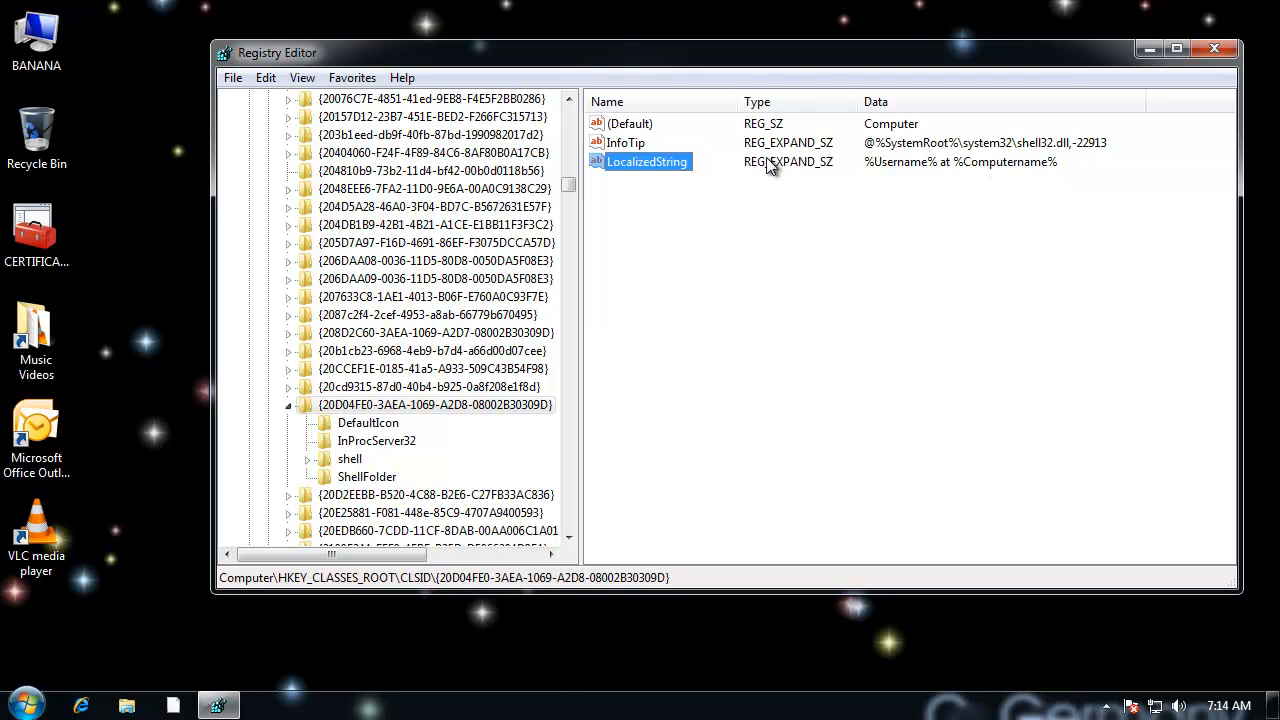
click(174, 150)
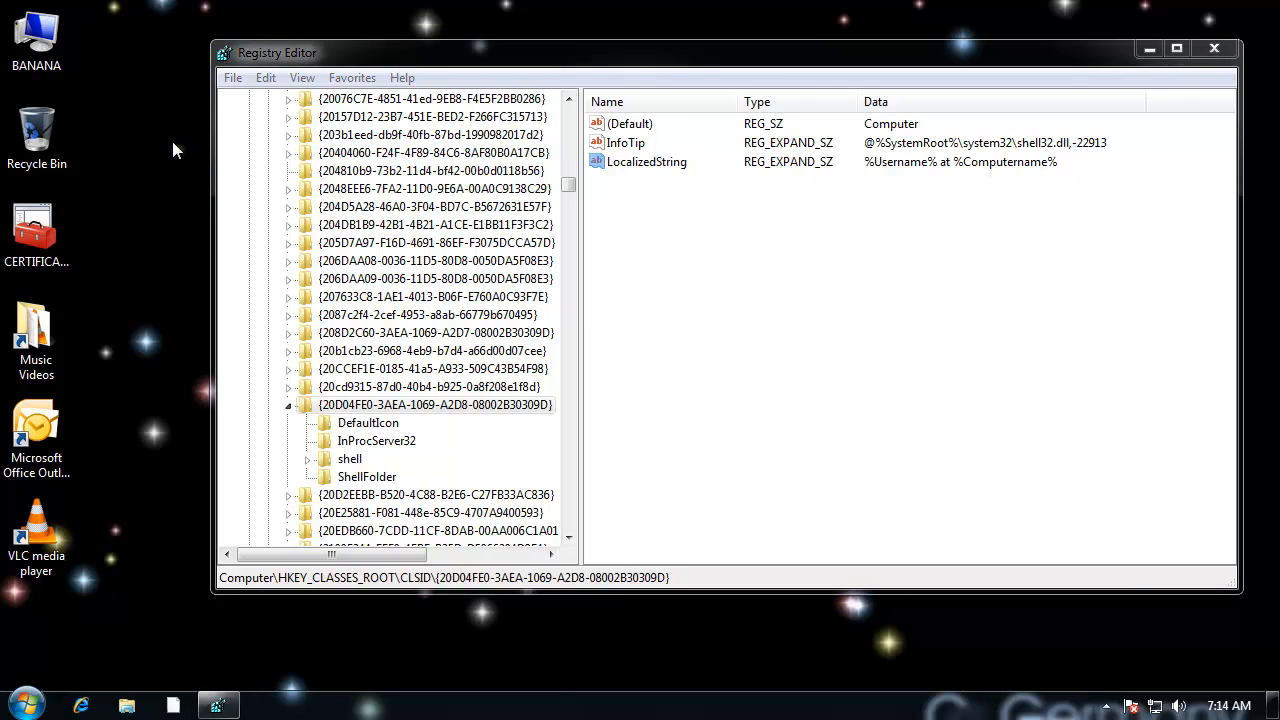
key(F5)
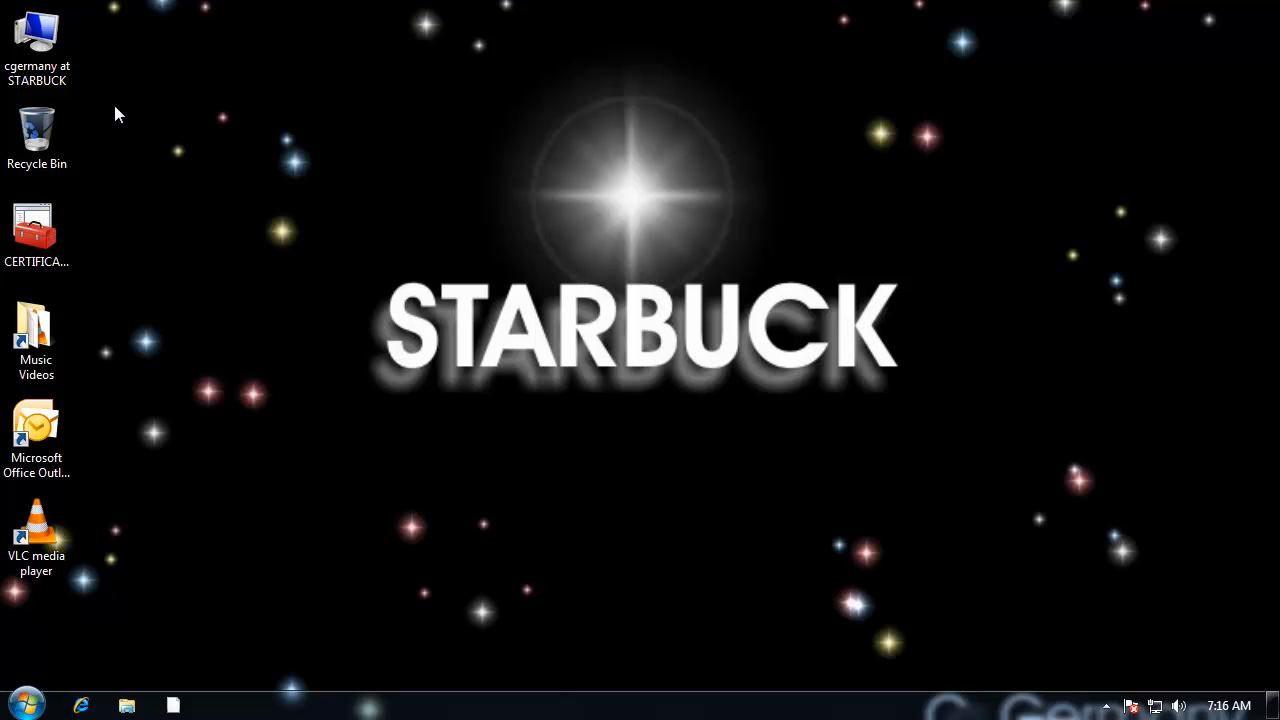
Step: Launch Registry Editor with regedit and move its window fully onto the screen, clear of the desktop icons
click(26, 705)
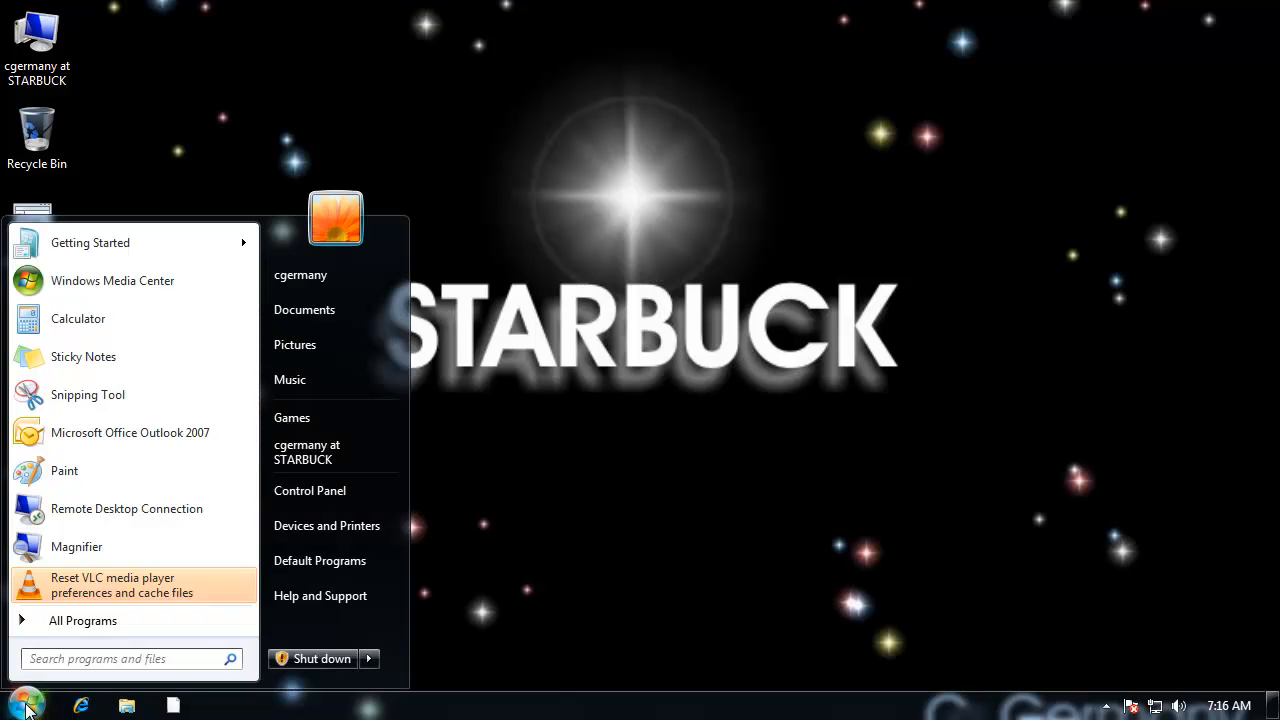
click(88, 662)
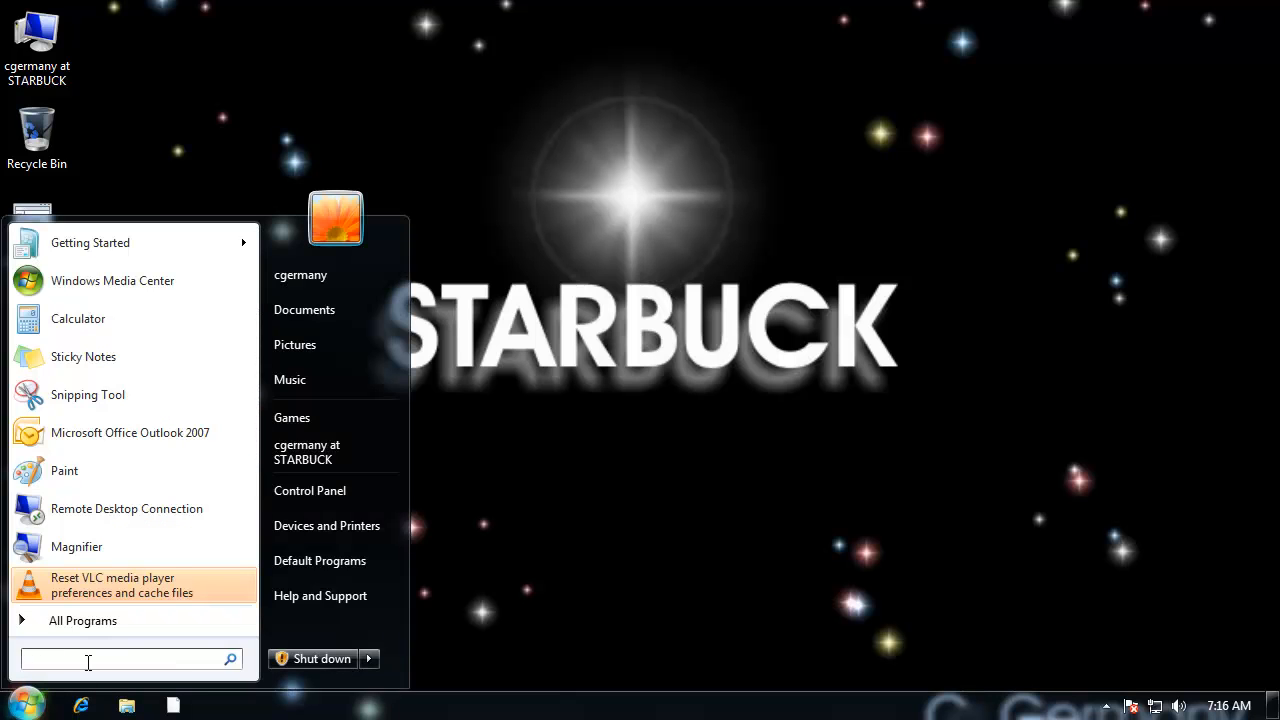
text(regedit)
key(Return)
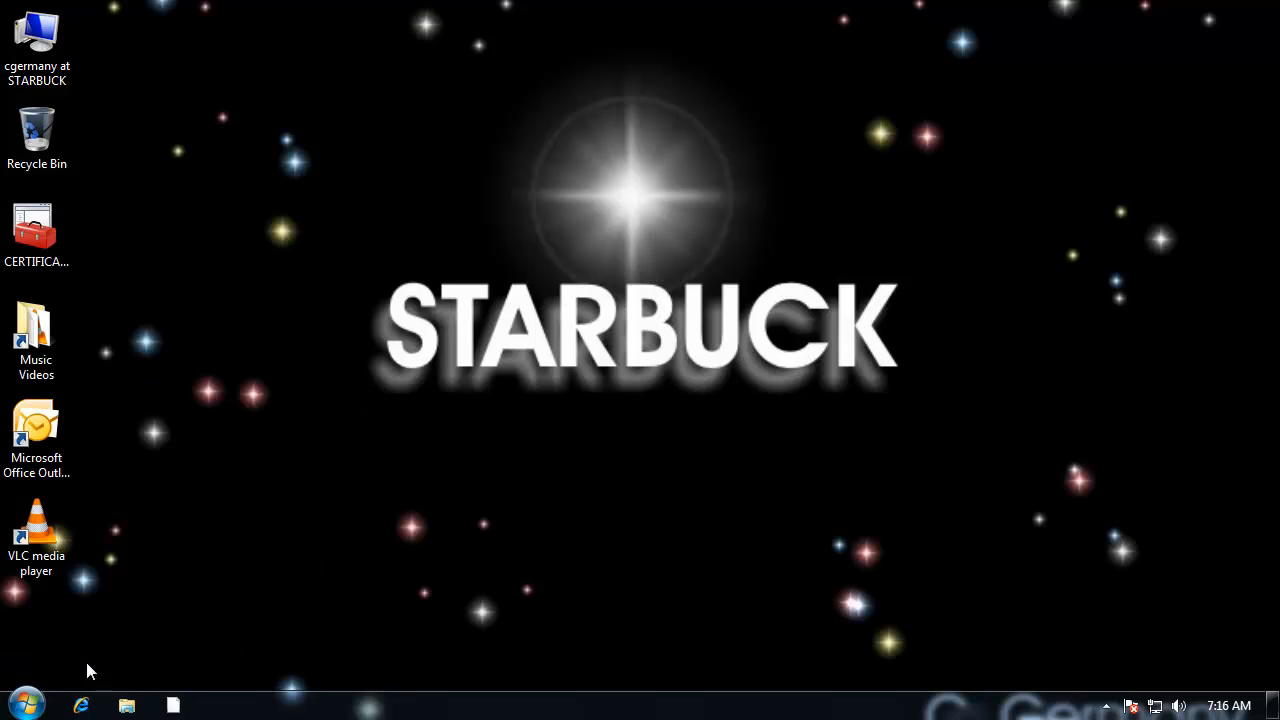
click(352, 470)
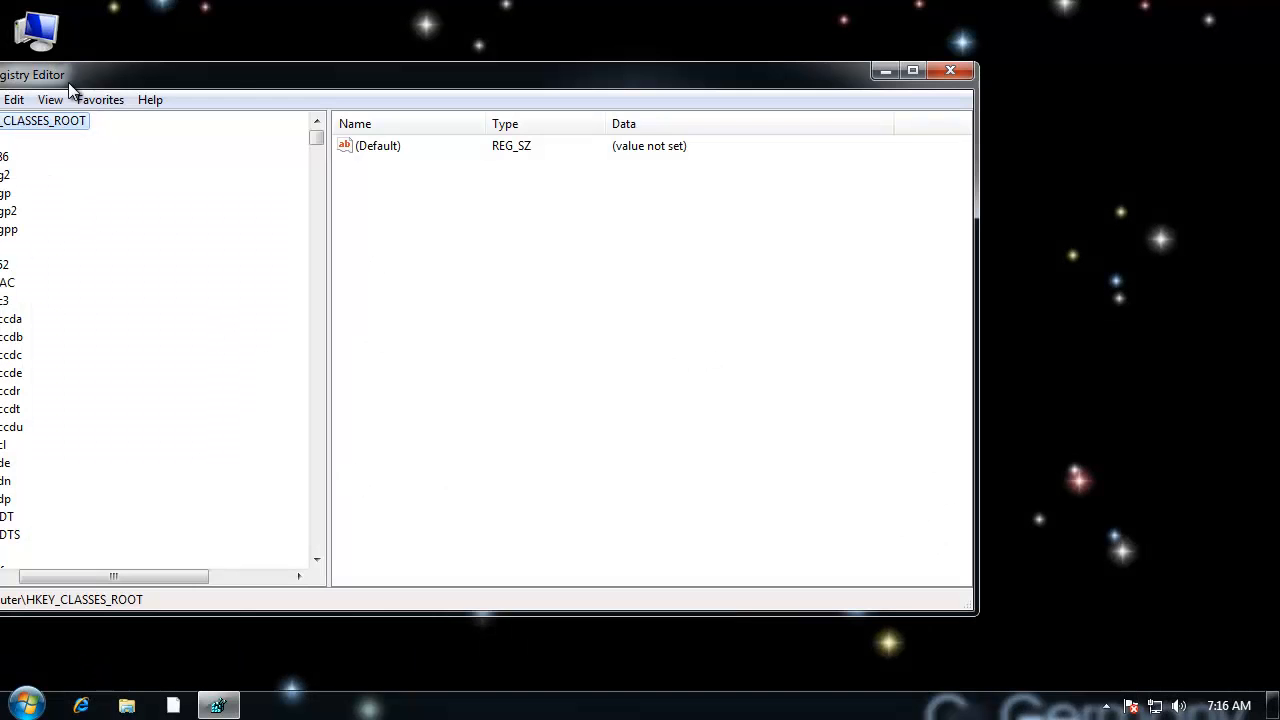
drag(214, 80, 408, 68)
drag(300, 564, 266, 565)
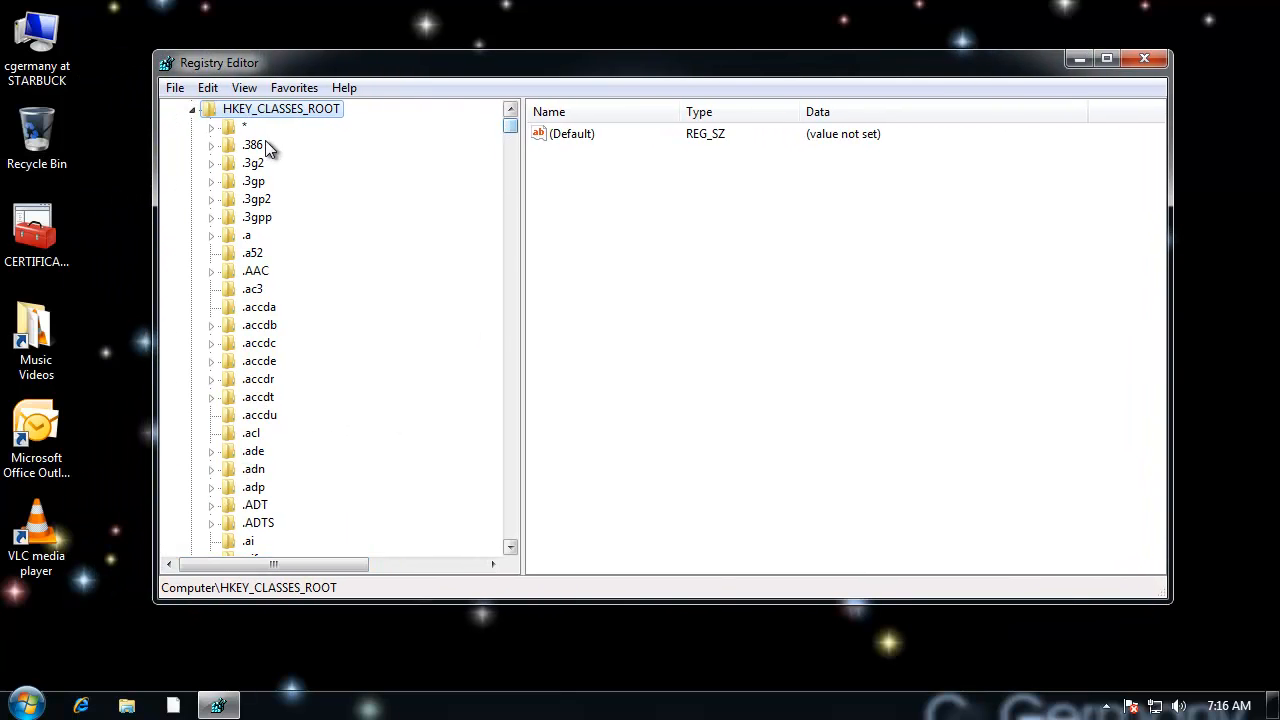
Step: Collapse HKEY_CLASSES_ROOT and expand the tree to HKEY_CURRENT_USER\Software\Microsoft
click(192, 109)
click(282, 145)
click(193, 146)
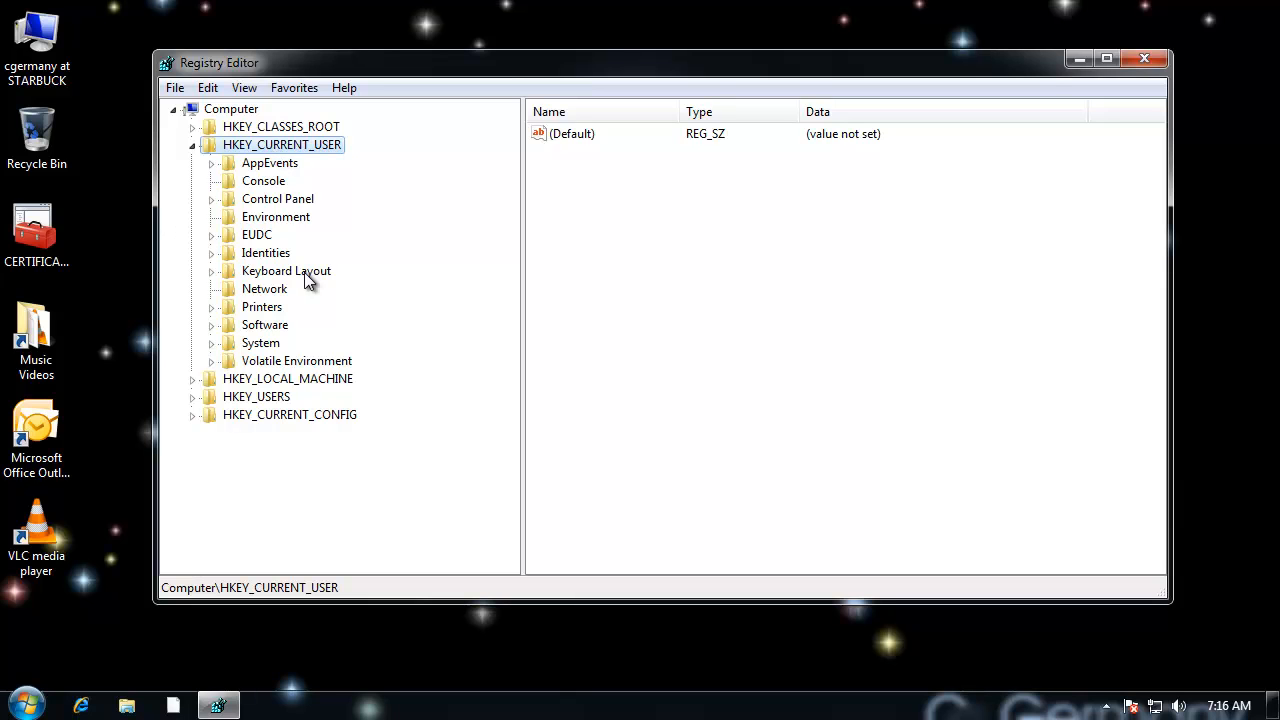
click(258, 327)
click(212, 325)
click(270, 380)
click(230, 380)
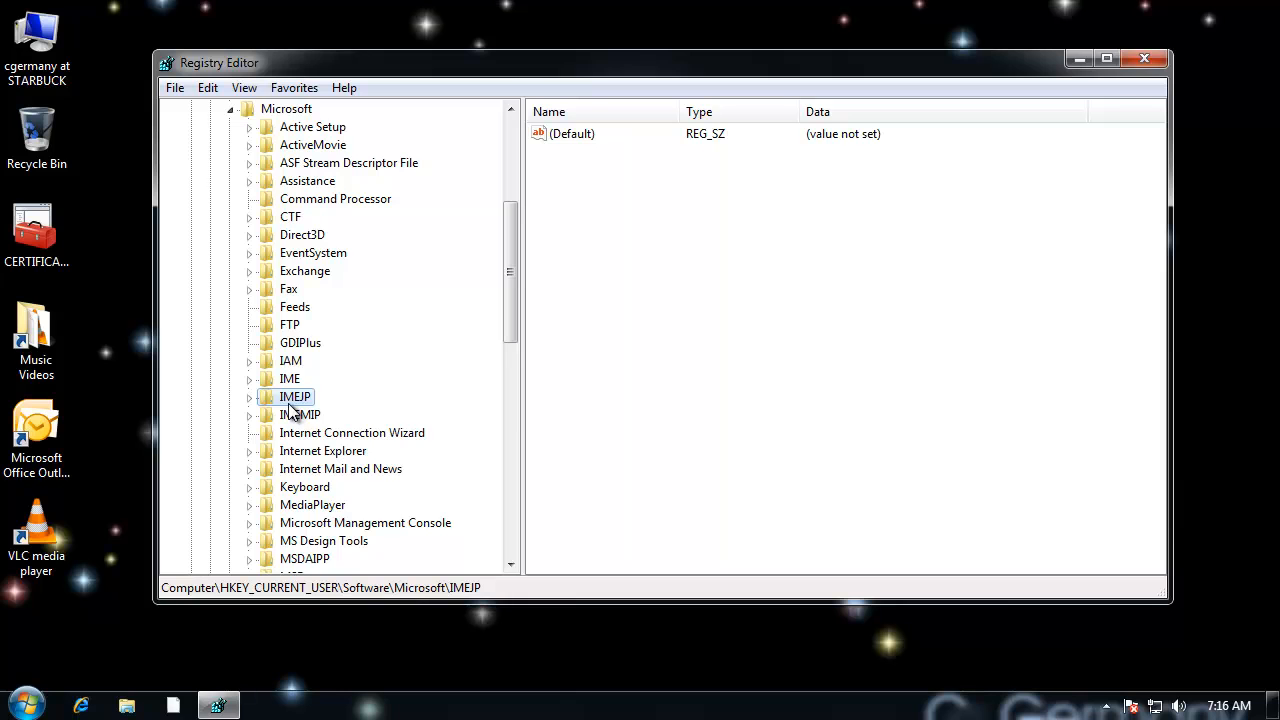
Step: Go to Windows\CurrentVersion\Internet Settings under the Microsoft key and expand the Internet Settings key
key(w)
drag(515, 331, 508, 382)
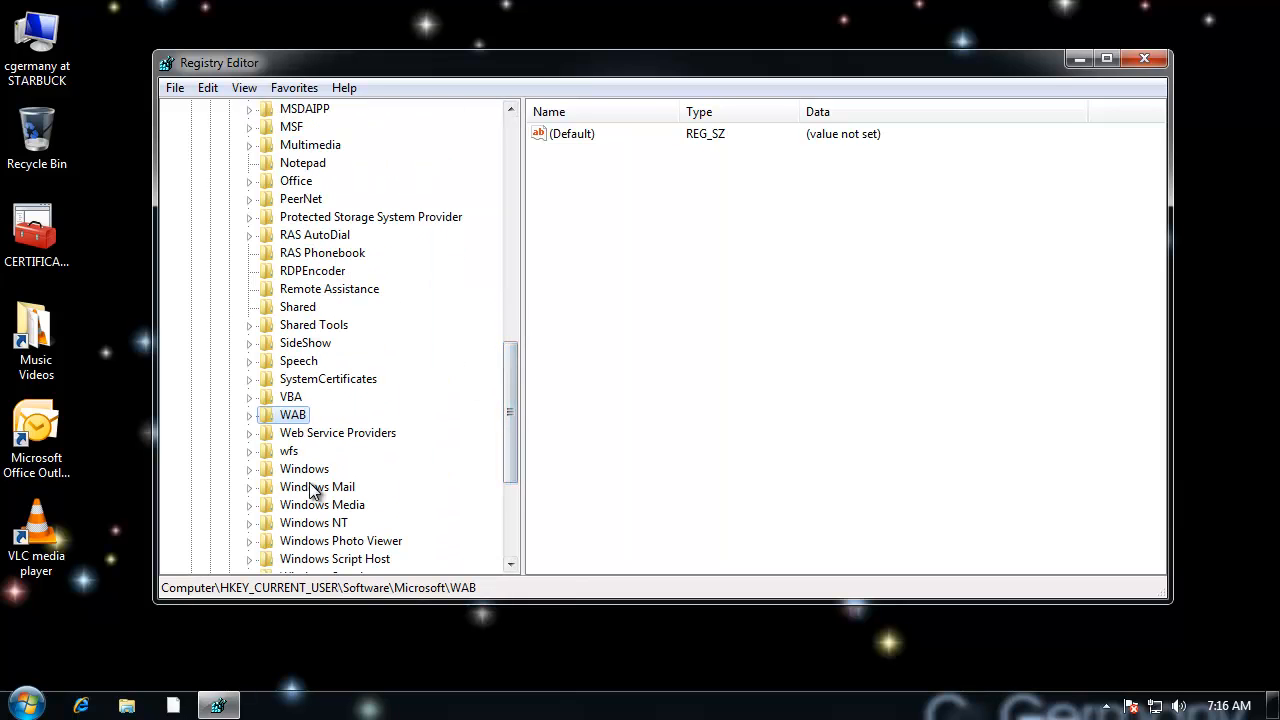
double_click(254, 469)
click(331, 486)
click(268, 488)
drag(511, 416, 507, 437)
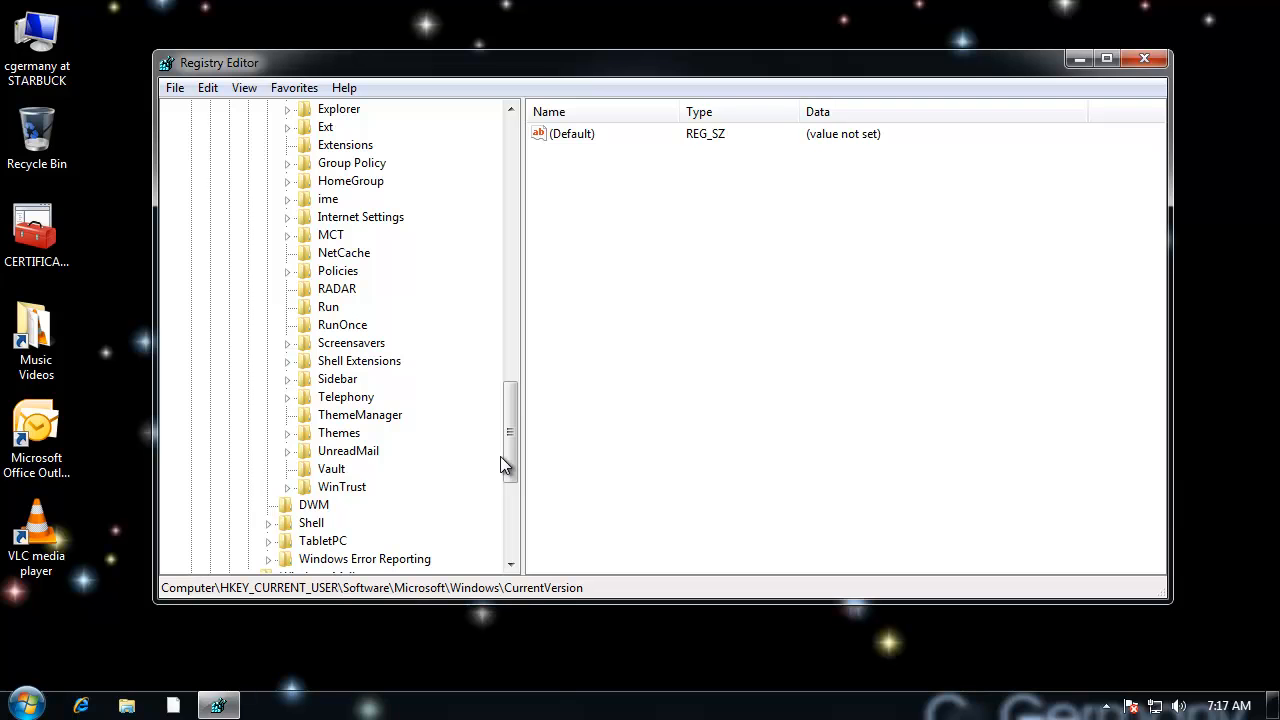
click(372, 217)
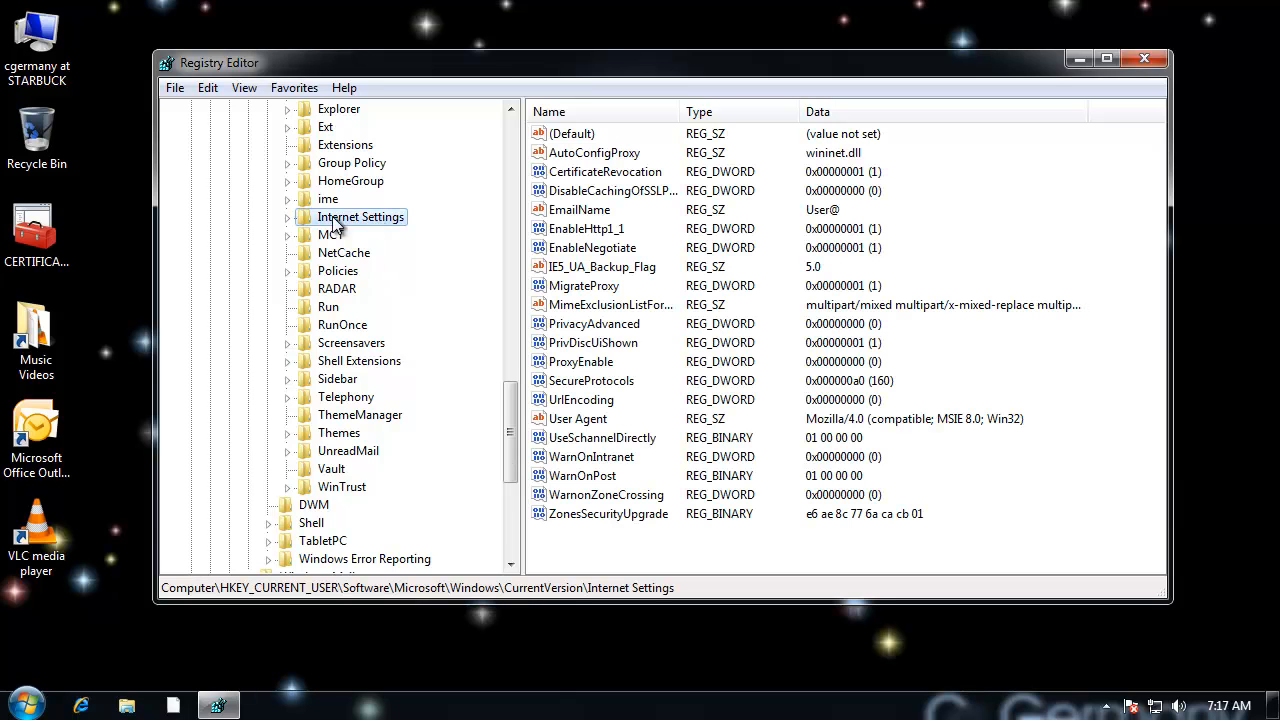
click(289, 217)
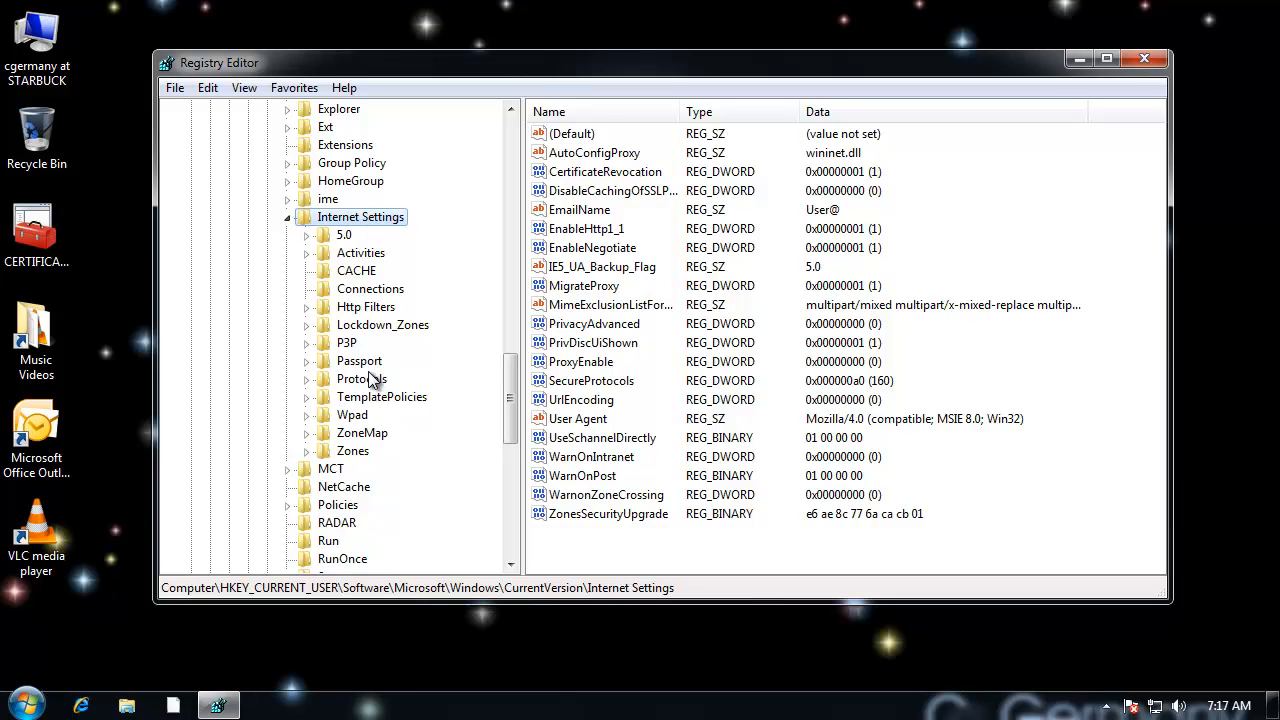
Step: Create a DWORD (32-bit) value named MaxConnectionsPerServer in the Internet Settings key
right_click(383, 217)
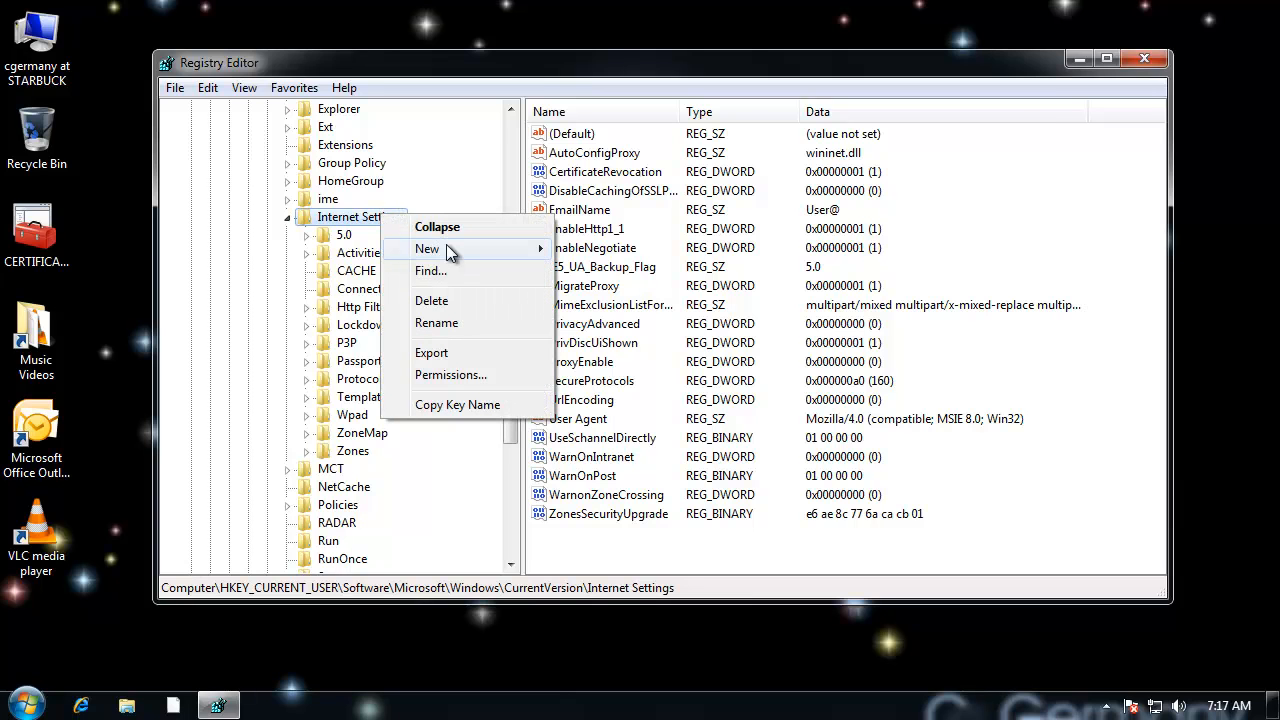
mouse_move(447, 251)
click(665, 333)
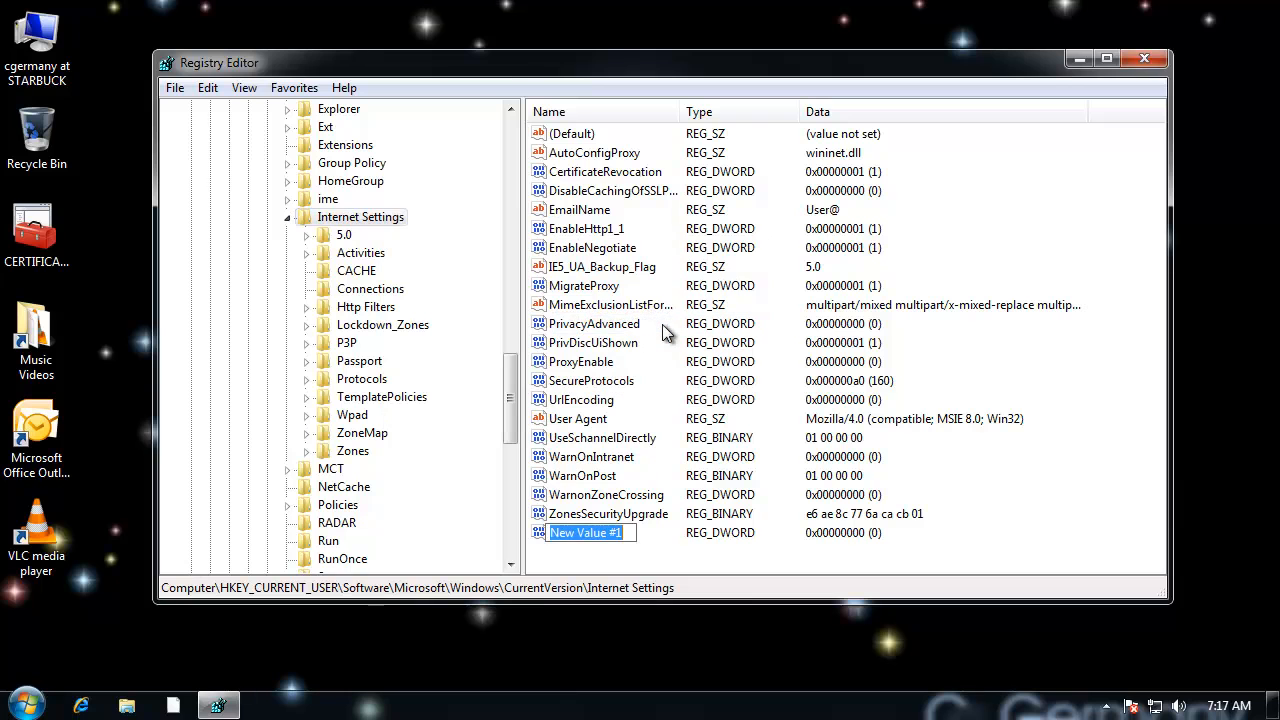
text(MaxCon)
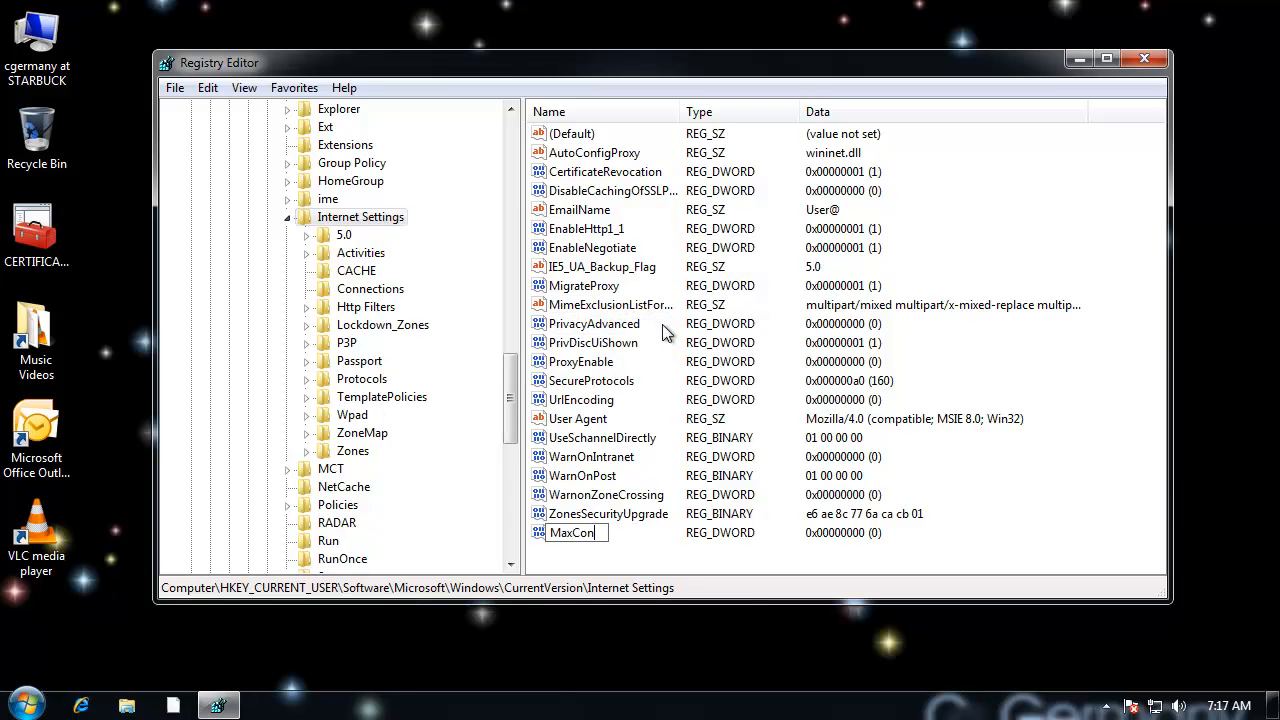
text(nectionsPerServer)
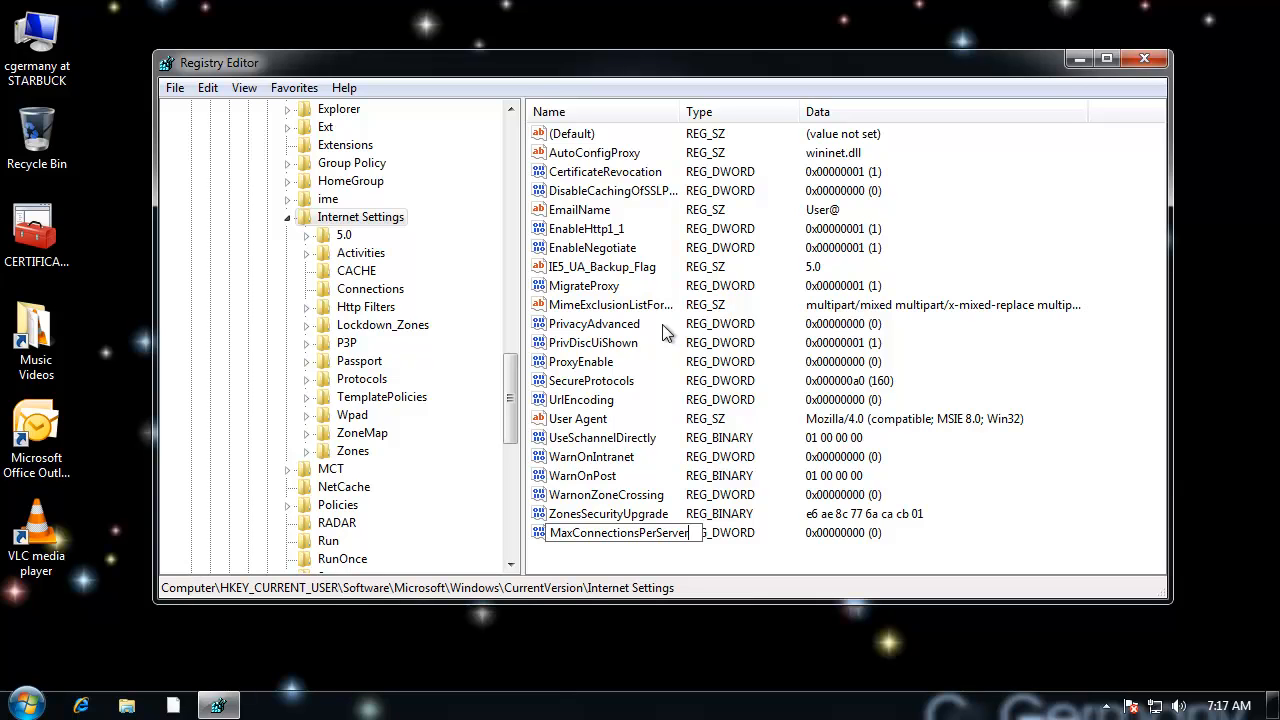
key(Return)
Step: Widen the Name column and set the MaxConnectionsPerServer value data to 10 in decimal base
drag(681, 112, 725, 112)
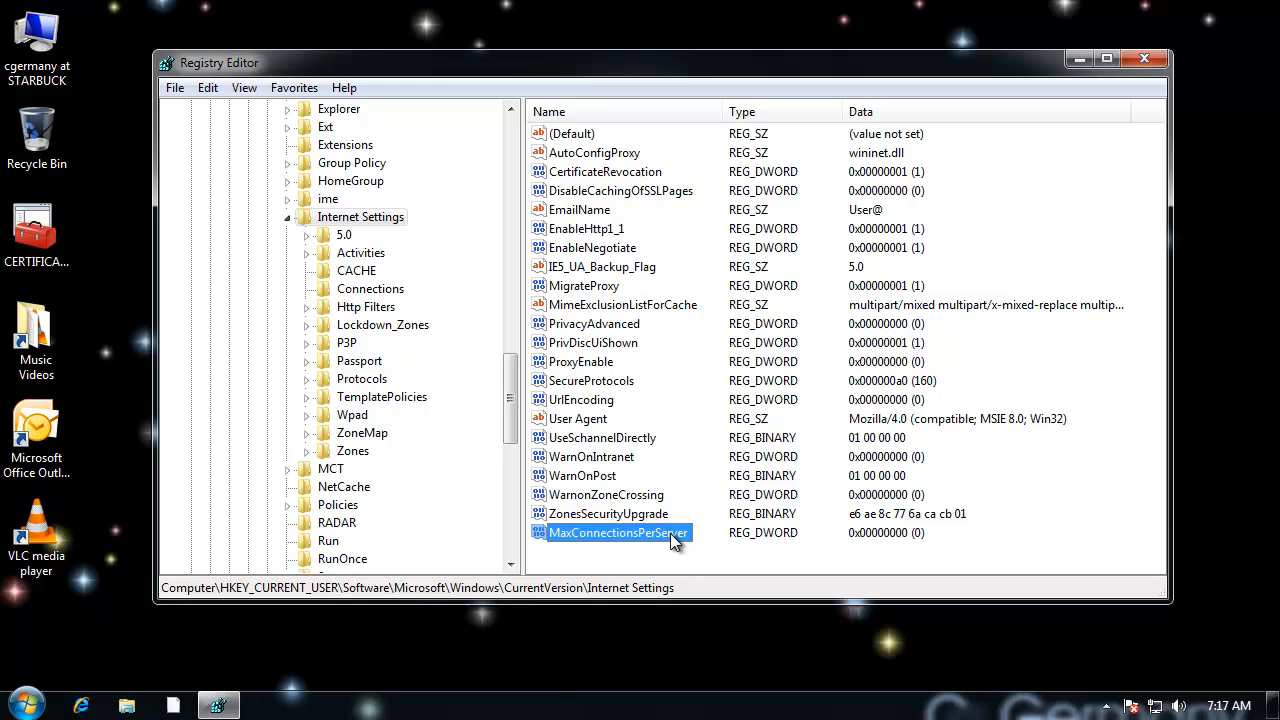
double_click(671, 533)
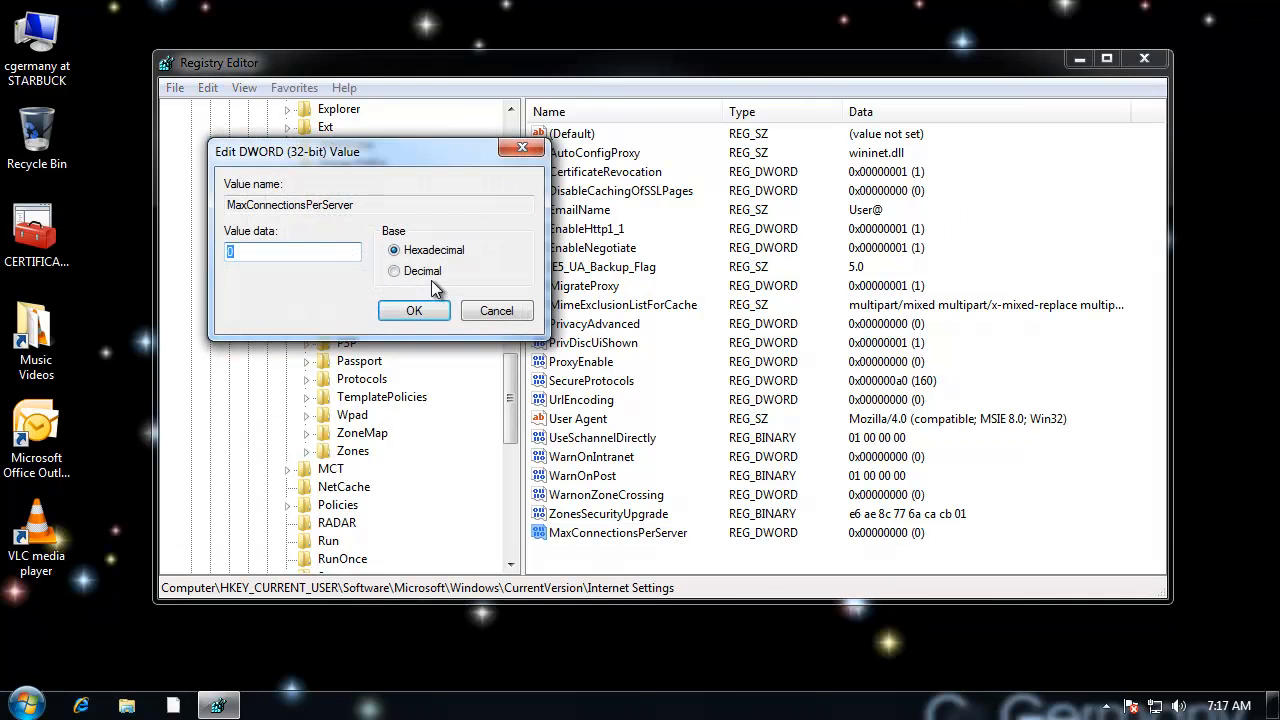
drag(358, 163, 532, 214)
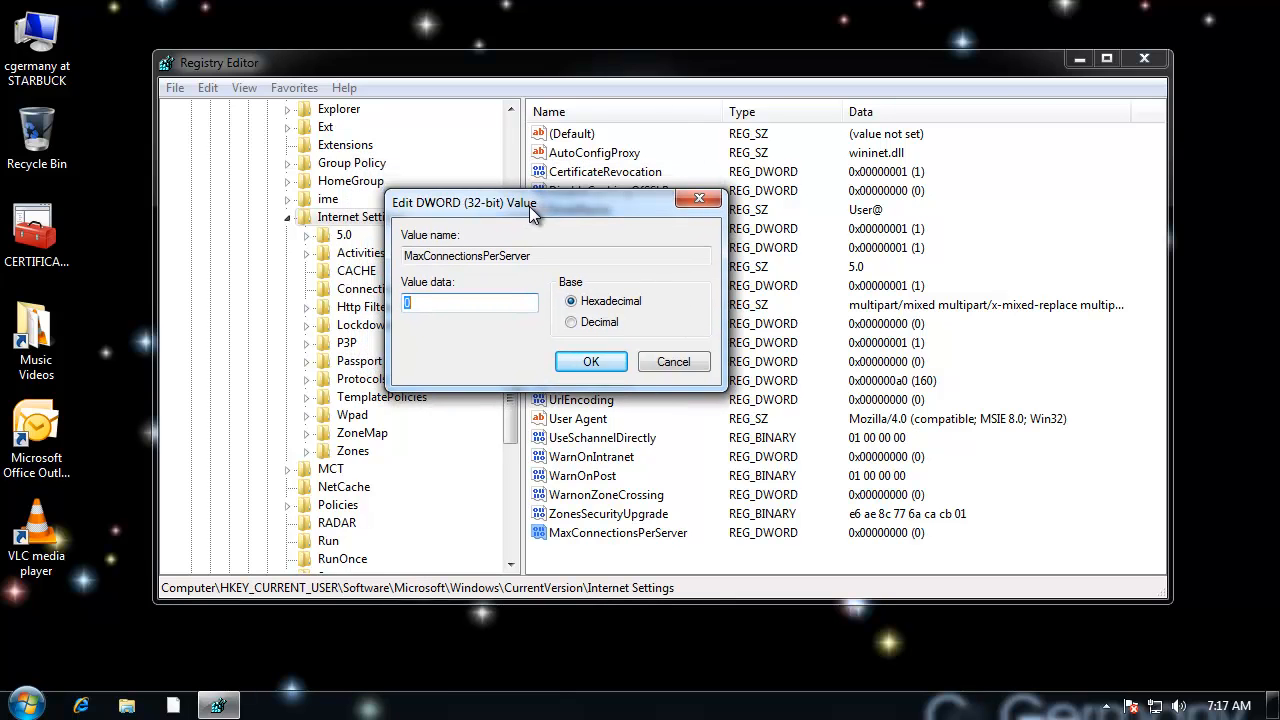
click(571, 322)
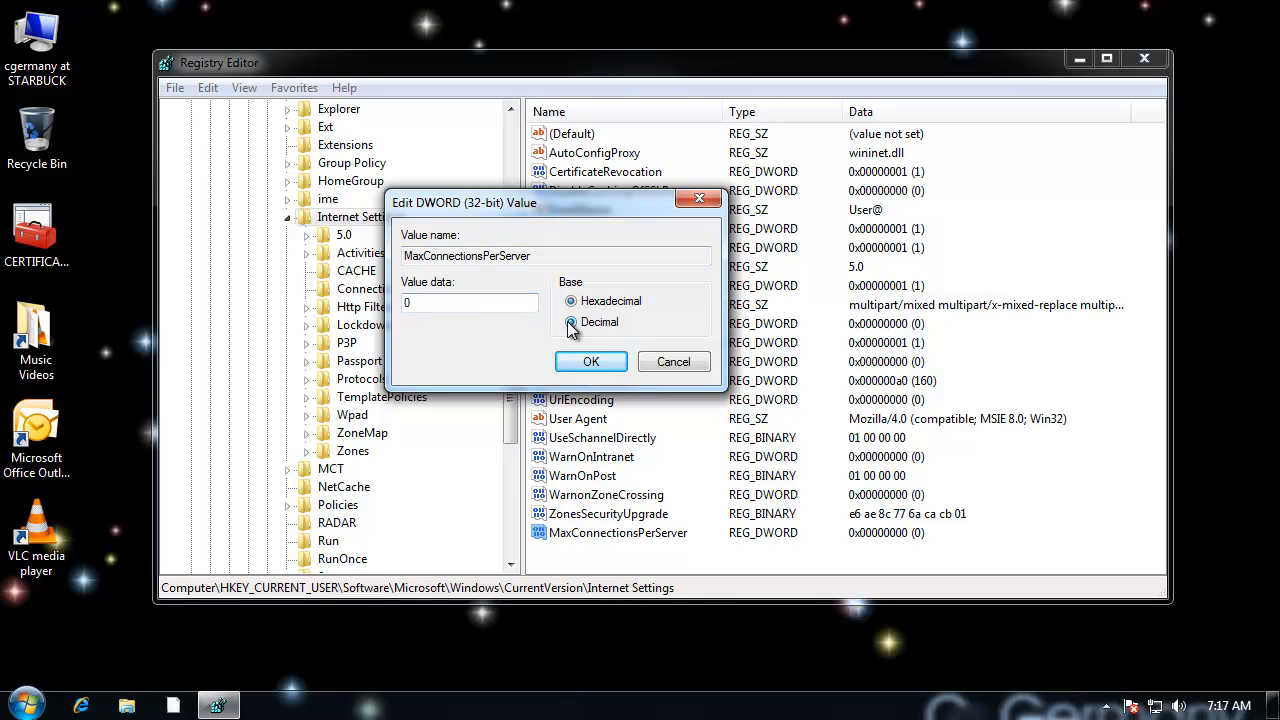
drag(430, 304, 390, 298)
text(10)
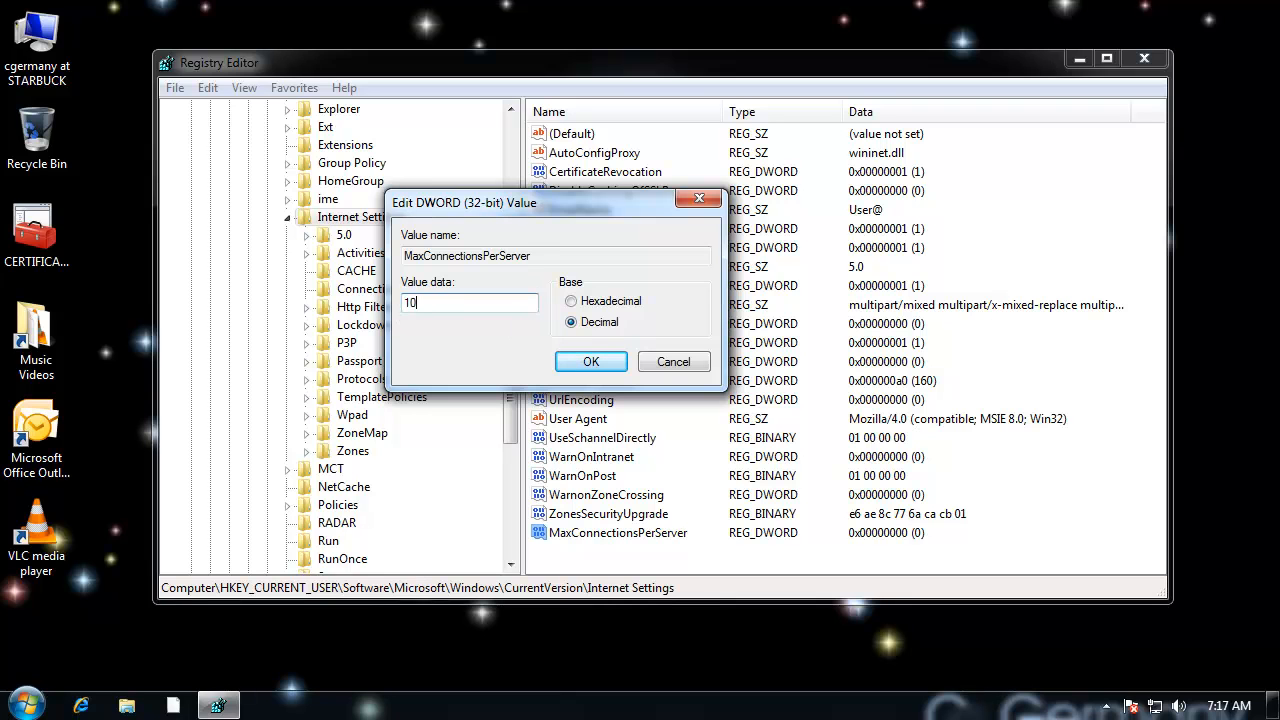
click(590, 361)
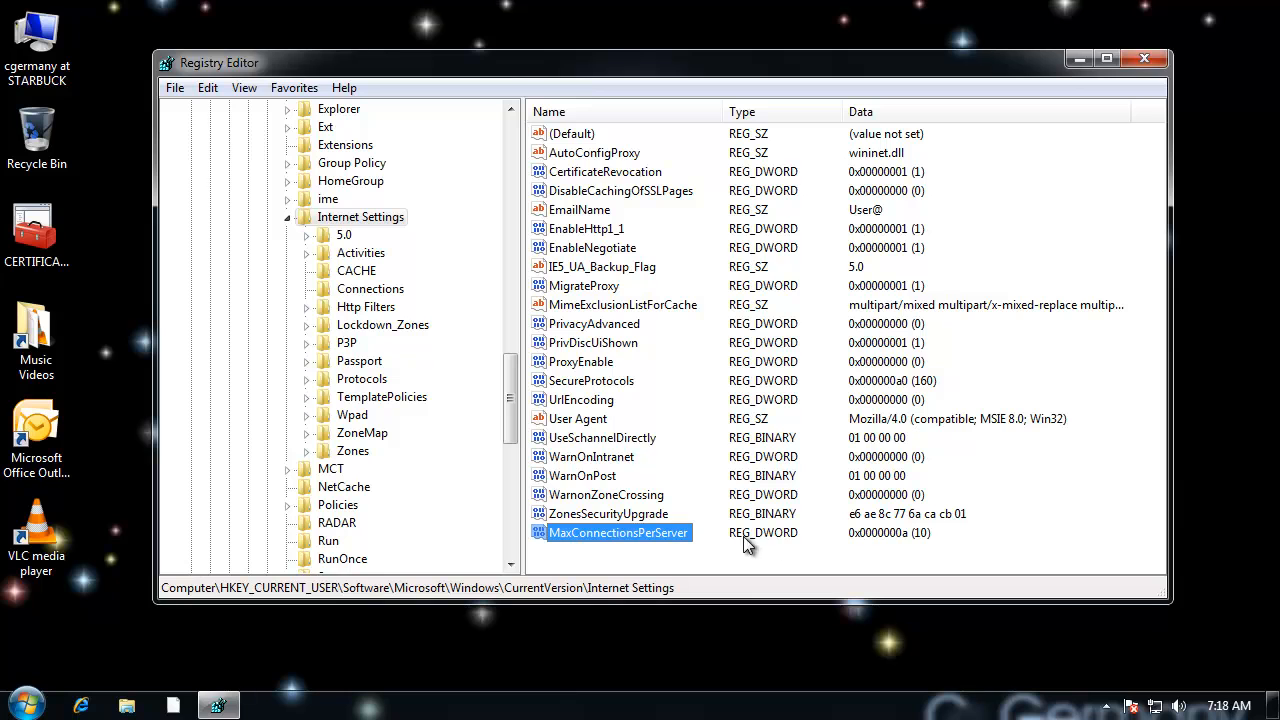
Step: Create a DWORD (32-bit) value named MaxConnectionsPer1_0Server in the Internet Settings key
click(372, 220)
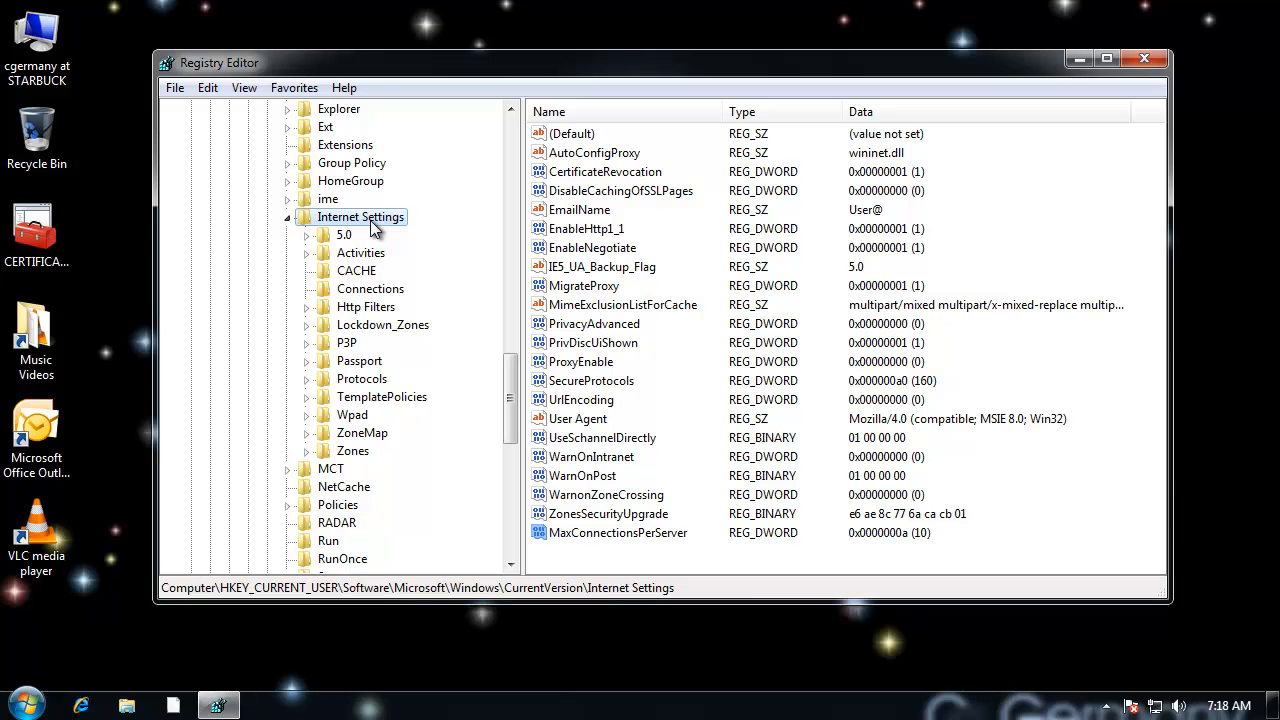
right_click(372, 227)
mouse_move(418, 258)
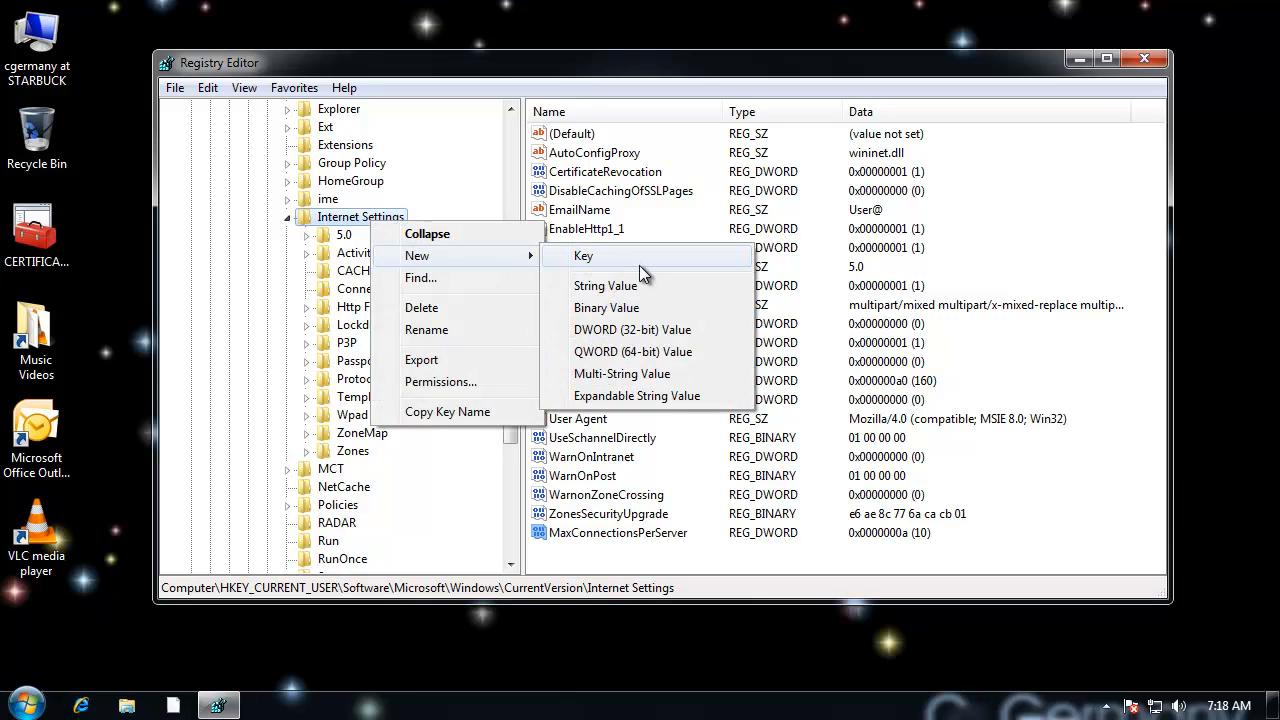
click(643, 327)
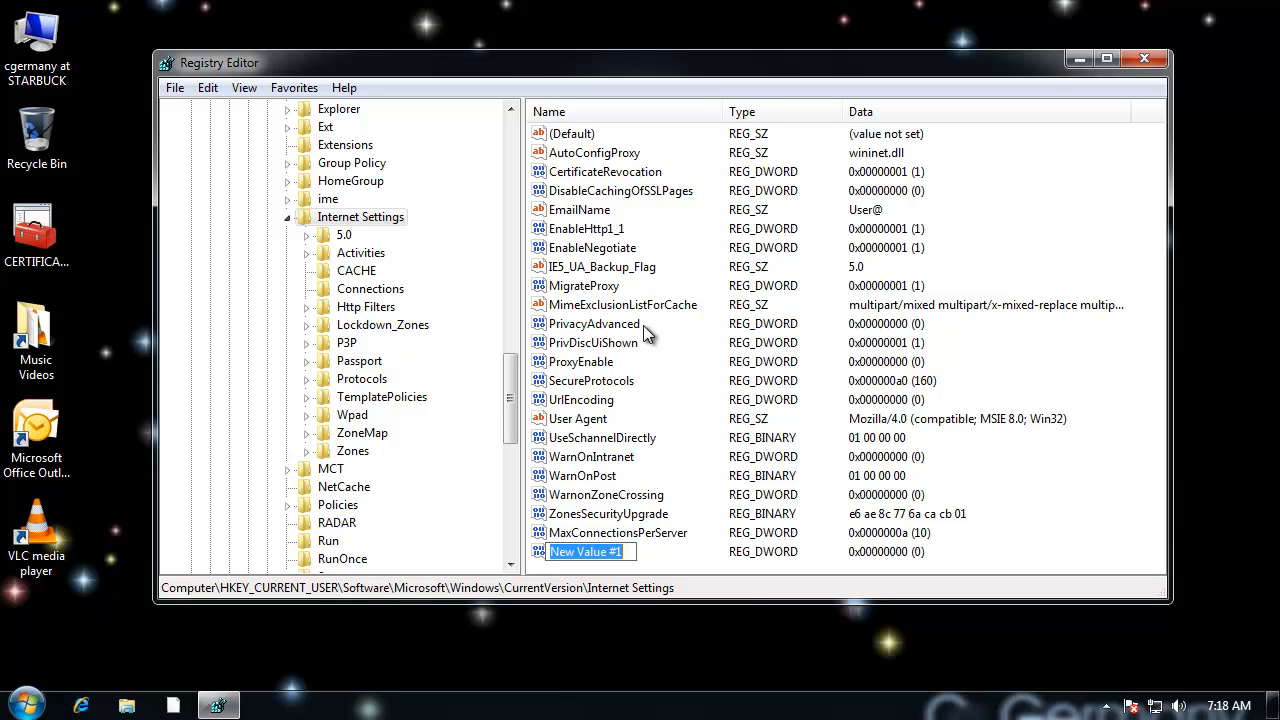
text(MaxConnec)
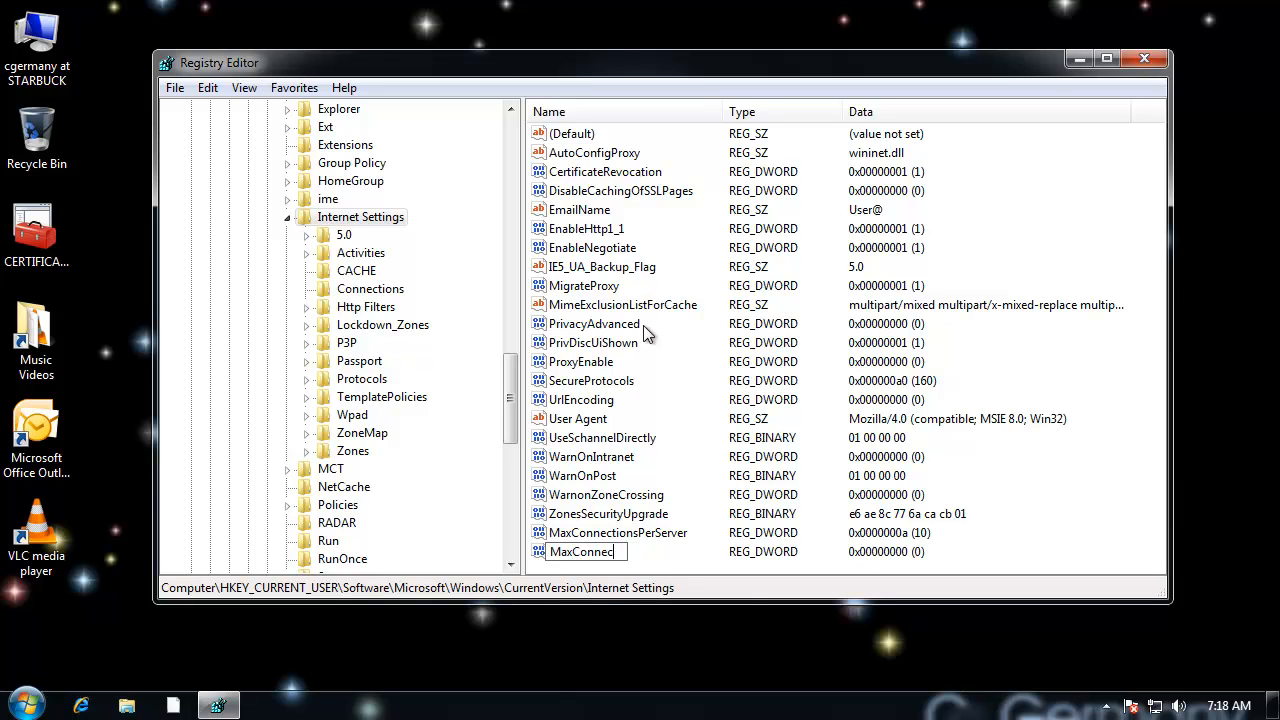
text(tionsPer1_0Server)
key(Return)
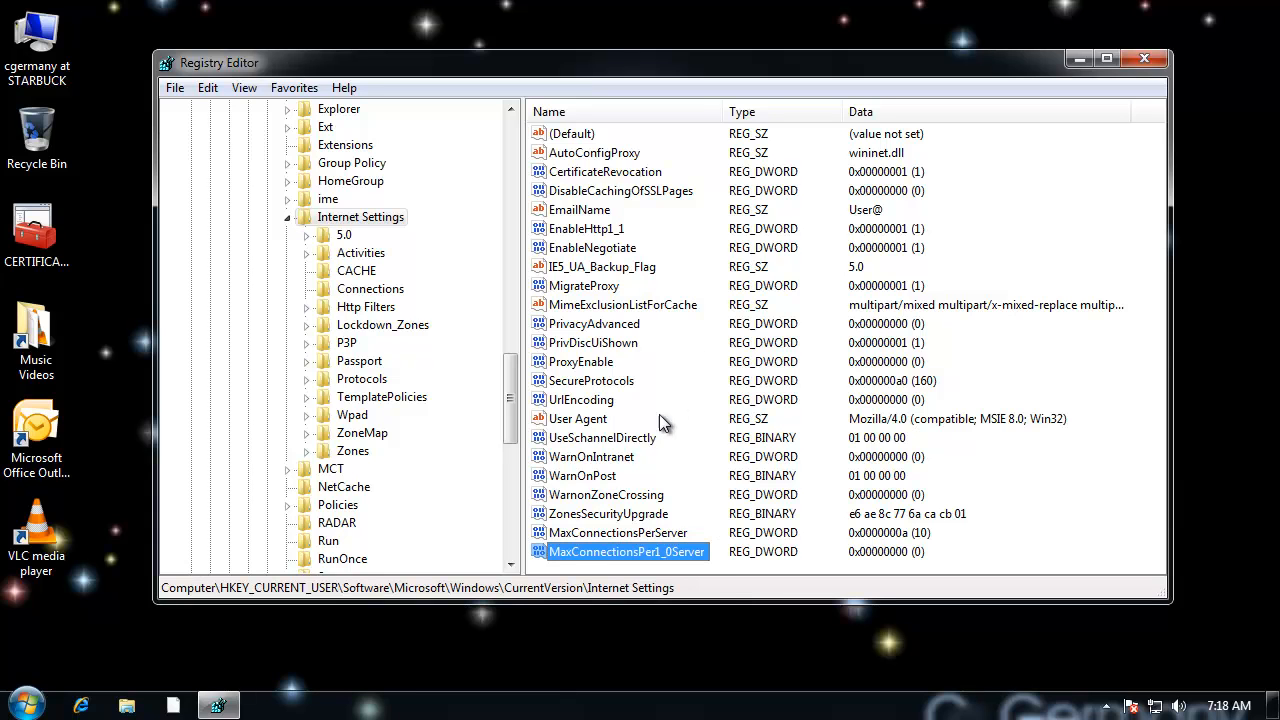
Step: Set the MaxConnectionsPer1_0Server value data to 10 in decimal base
double_click(673, 552)
drag(379, 152, 529, 153)
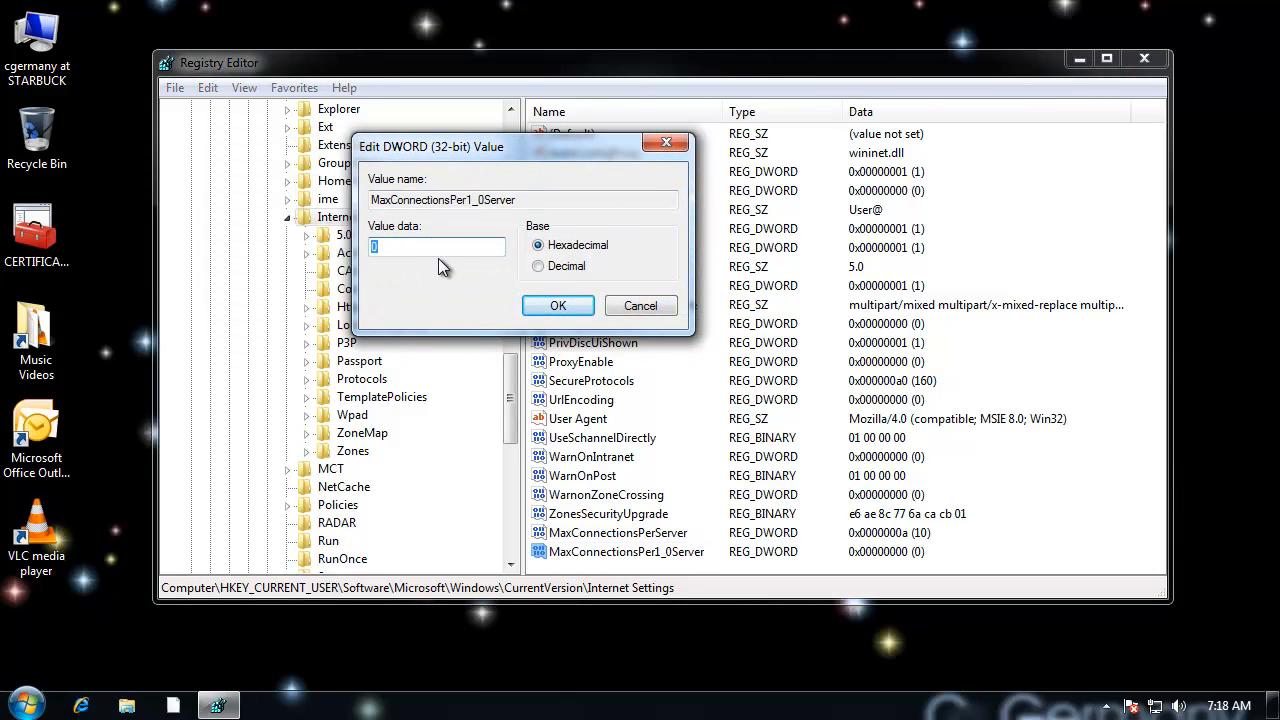
click(538, 266)
drag(386, 246, 360, 256)
text(10)
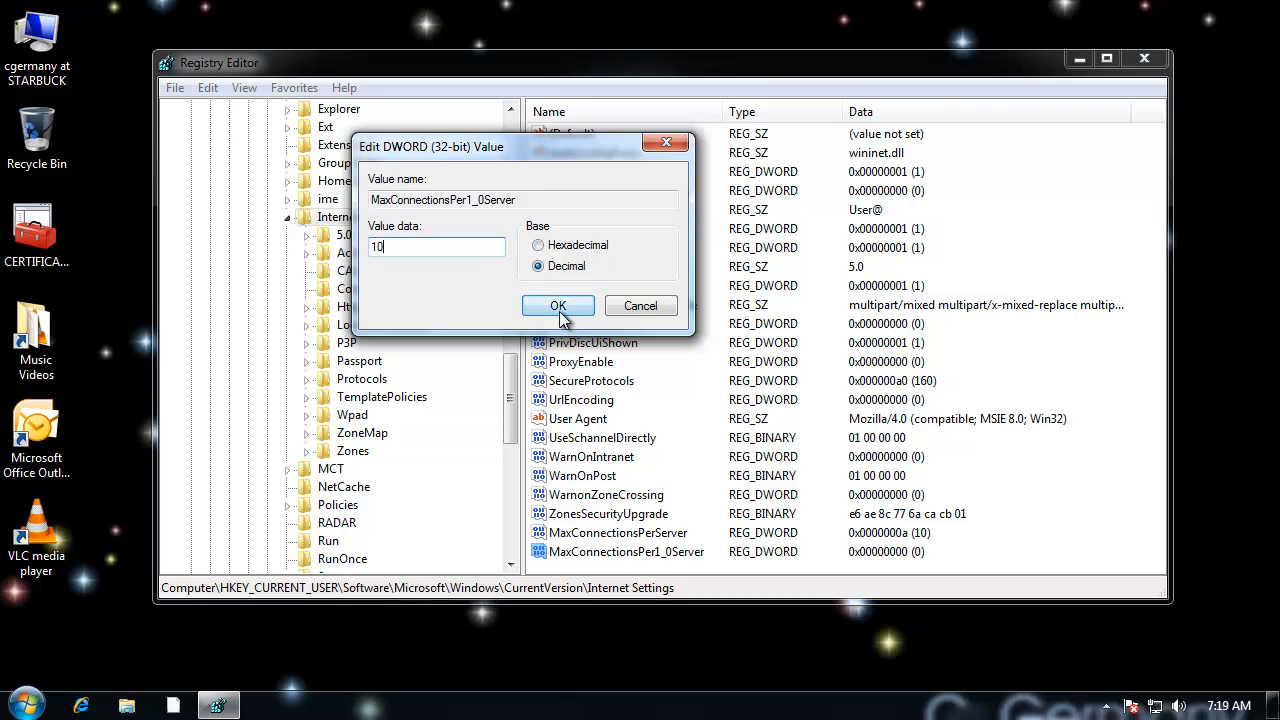
click(558, 306)
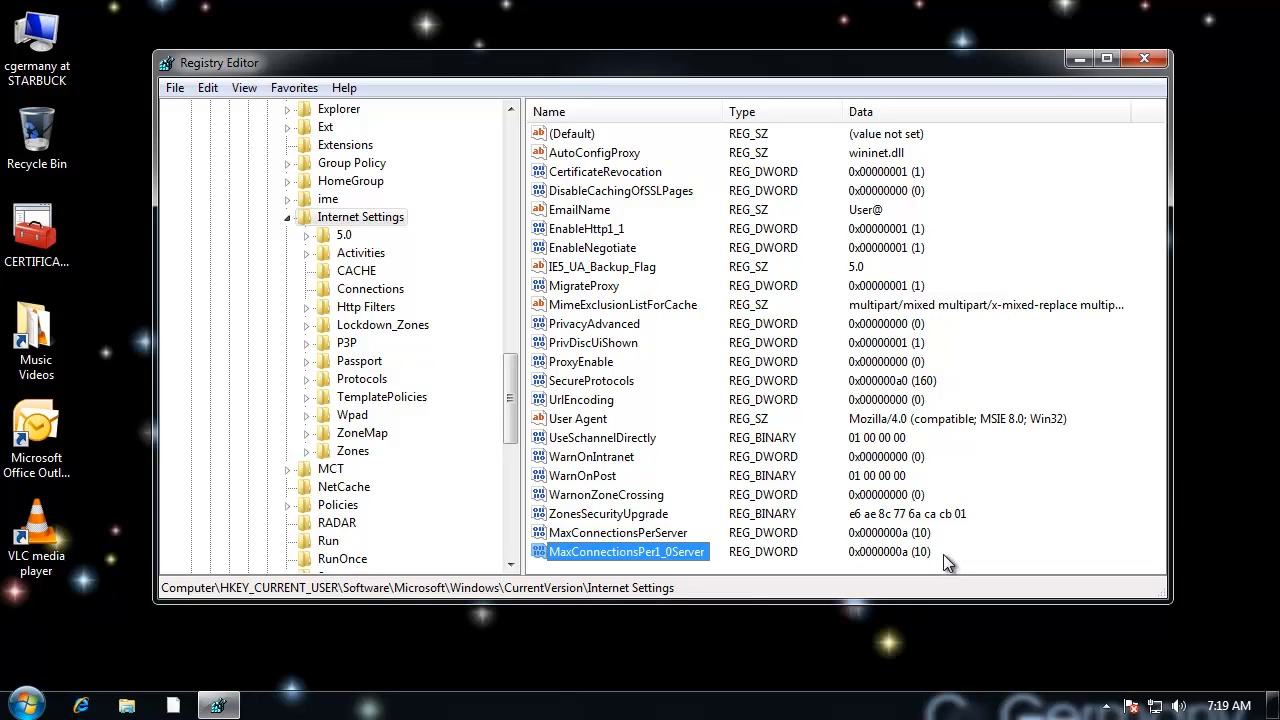
click(627, 532)
click(650, 552)
click(658, 532)
click(658, 553)
Step: Return to the top of the registry tree and collapse the HKEY_CURRENT_USER branch
drag(585, 67, 577, 68)
drag(501, 398, 388, 127)
click(184, 145)
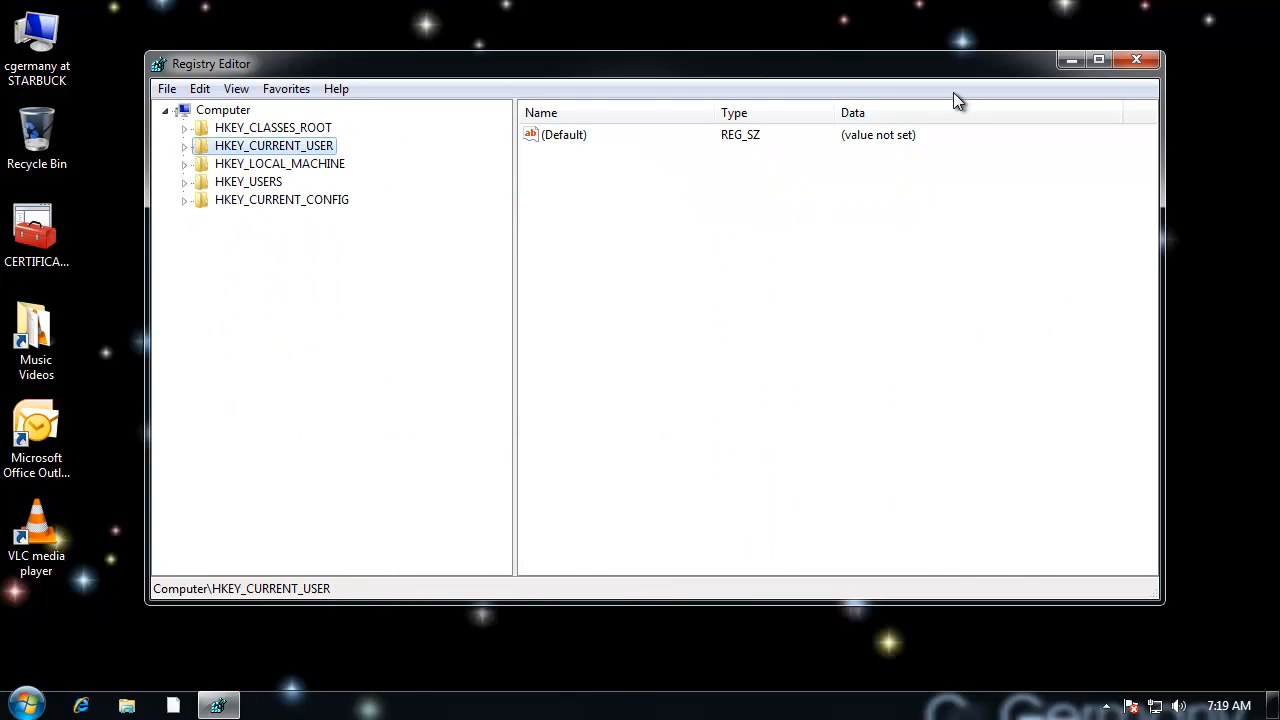
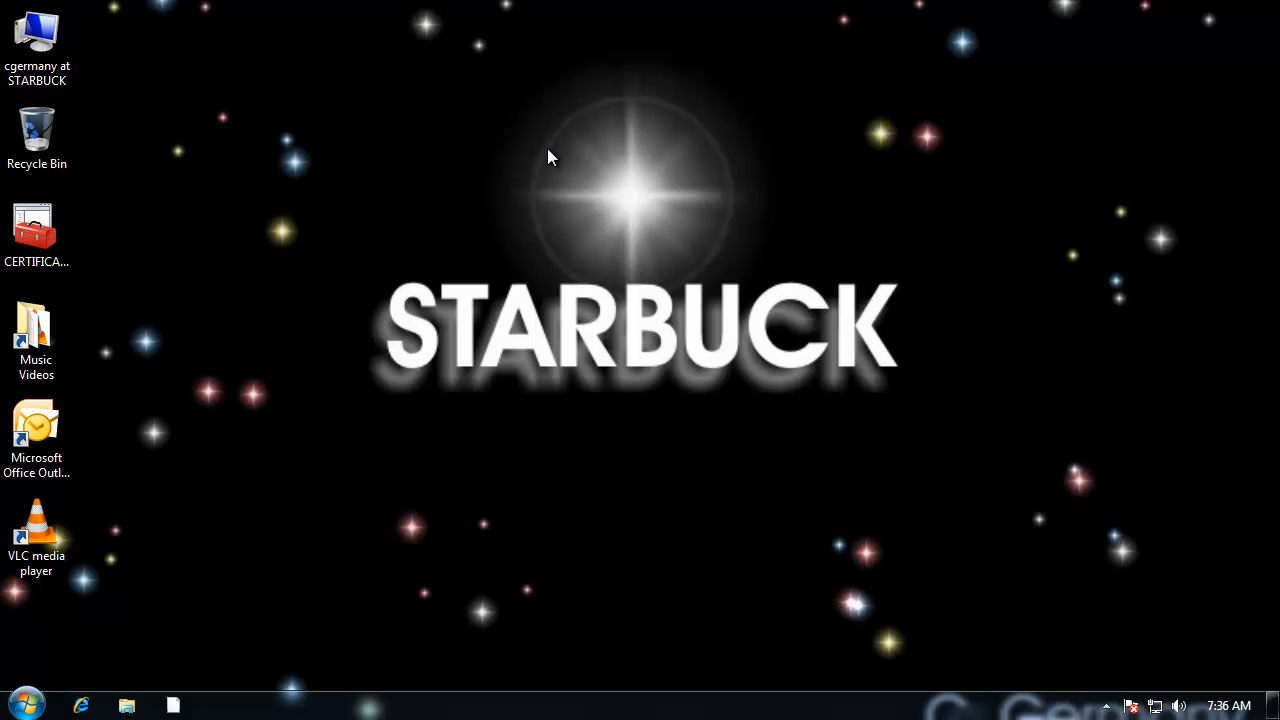
Step: Open the Computer window, view the contents of Local Disk (C:) and the DVD RW Drive (D:), and close the window
click(37, 40)
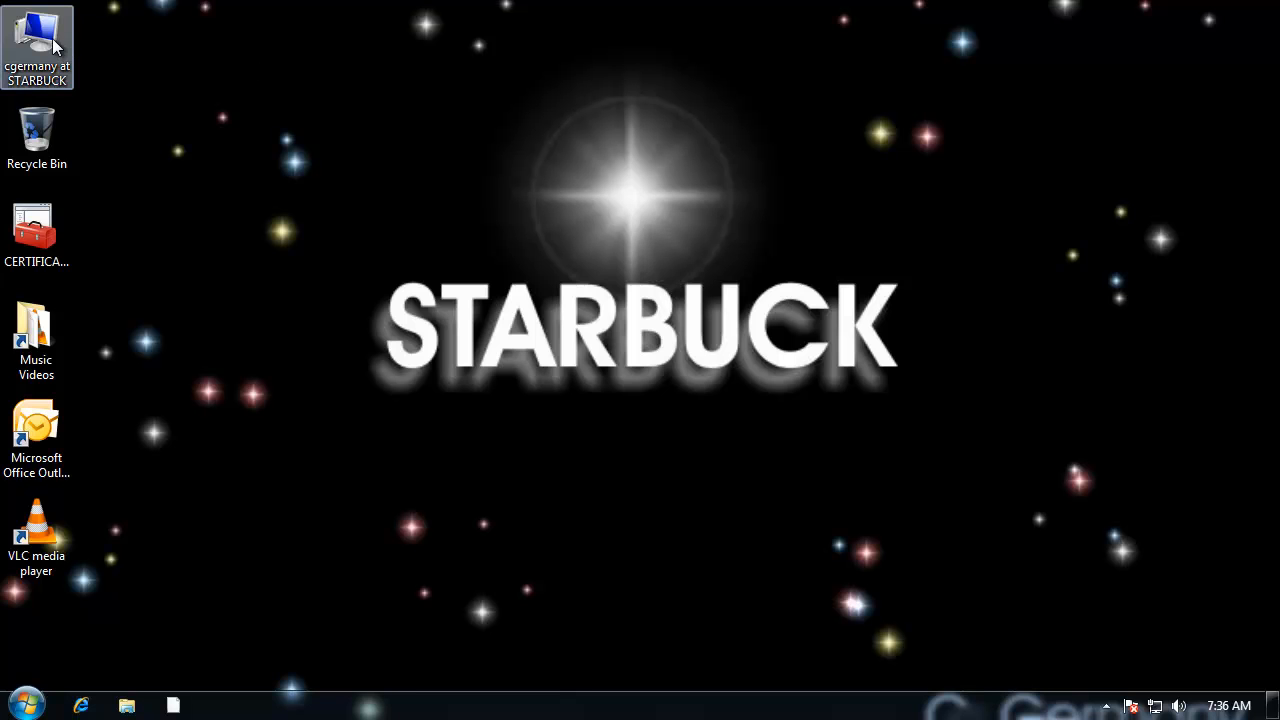
double_click(37, 40)
double_click(524, 178)
click(161, 49)
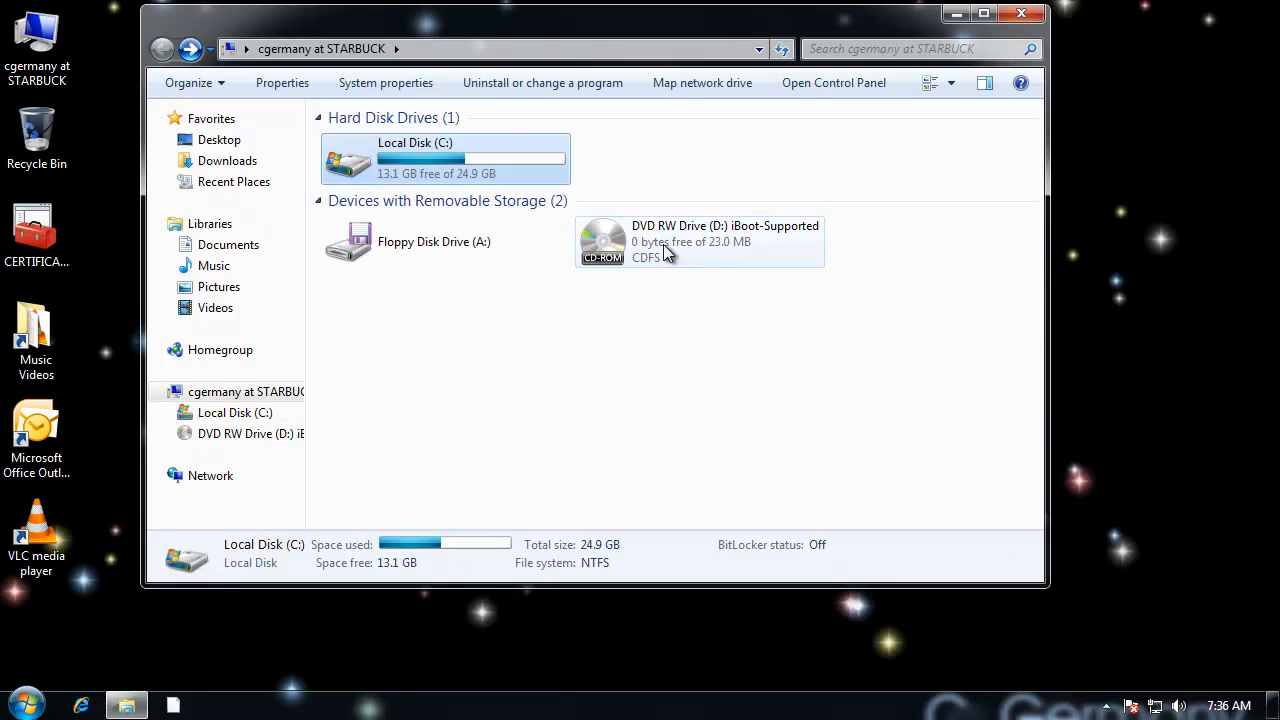
double_click(663, 244)
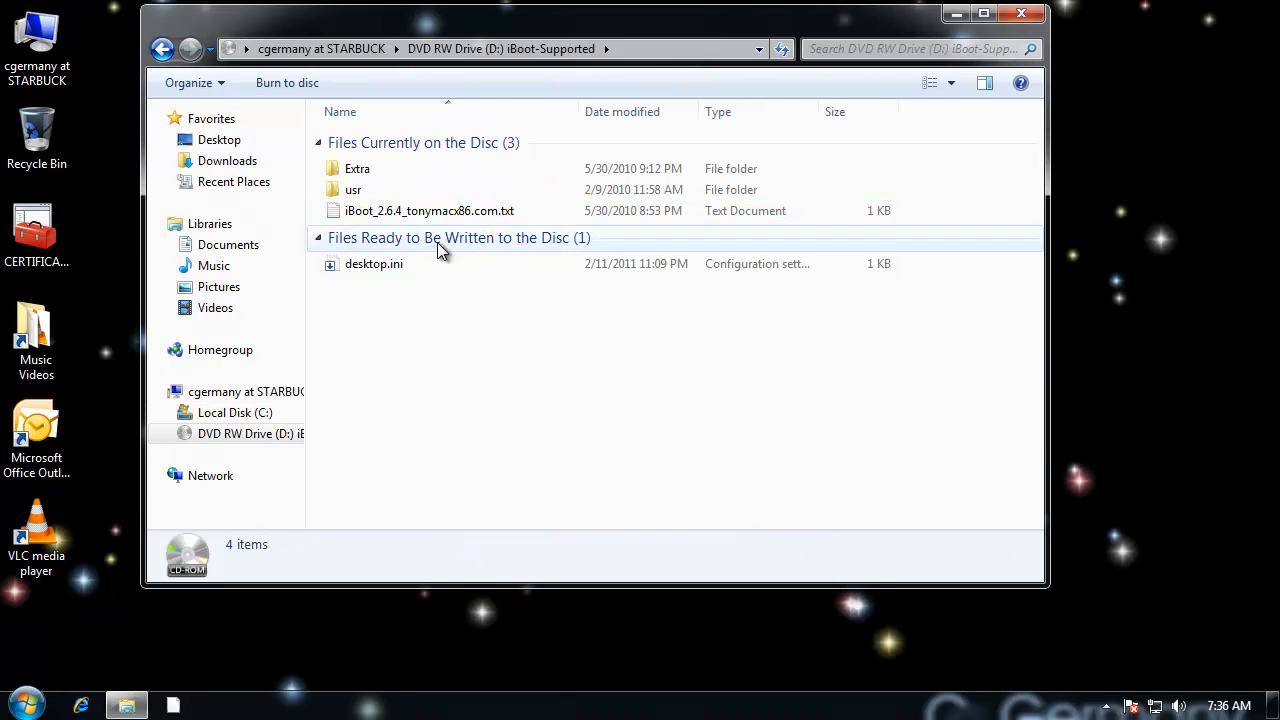
click(161, 49)
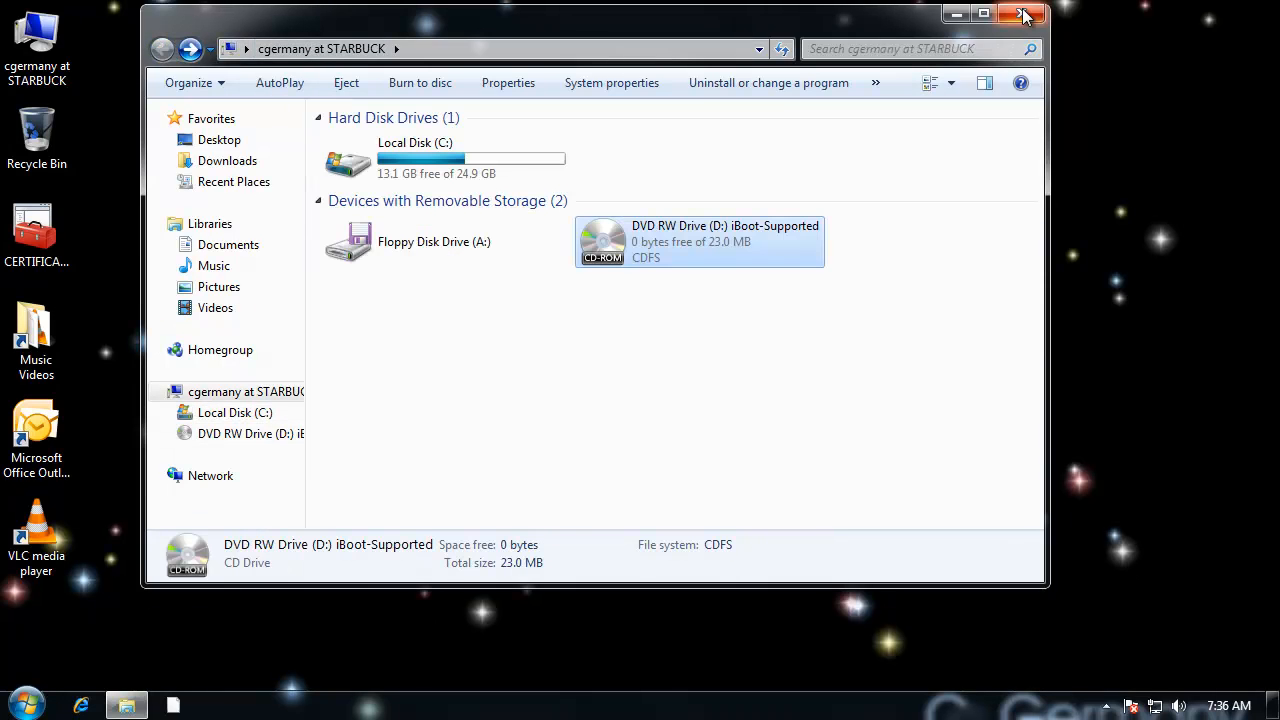
click(1021, 13)
right_click(799, 187)
click(649, 172)
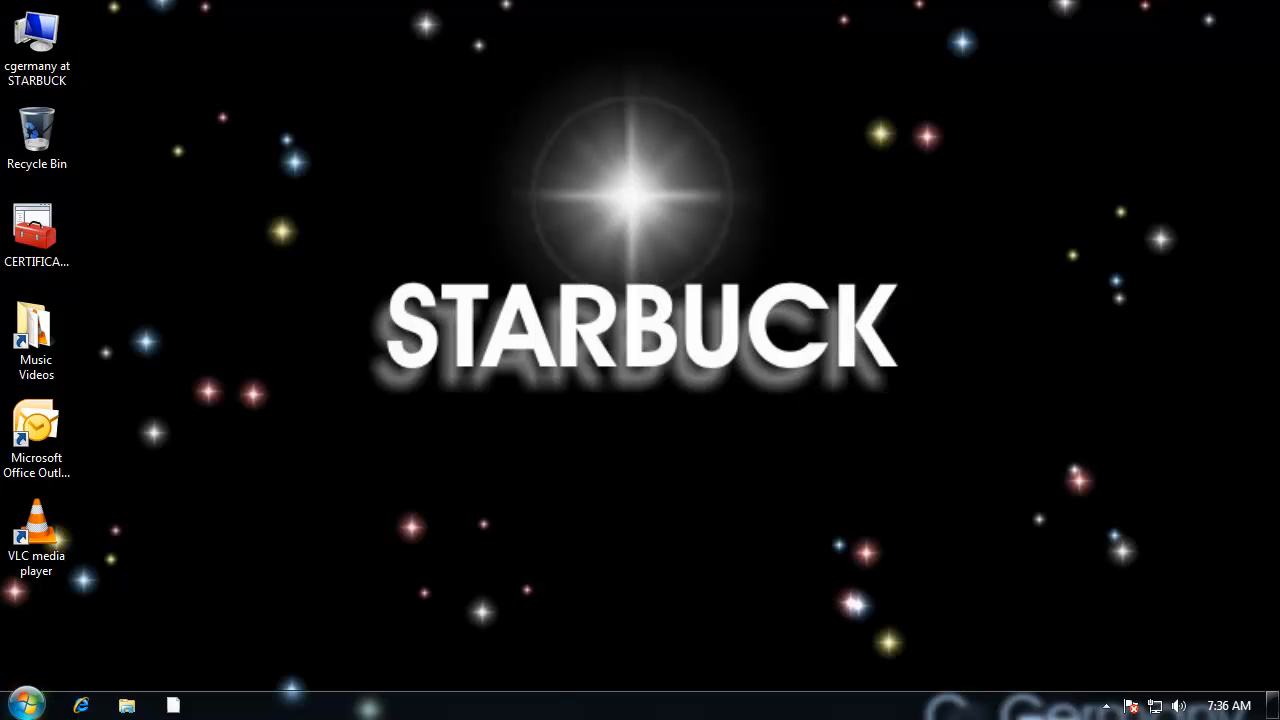
Step: Launch the Registry Editor with regedit and approve the User Account Control request
click(26, 704)
text(regedit)
key(Return)
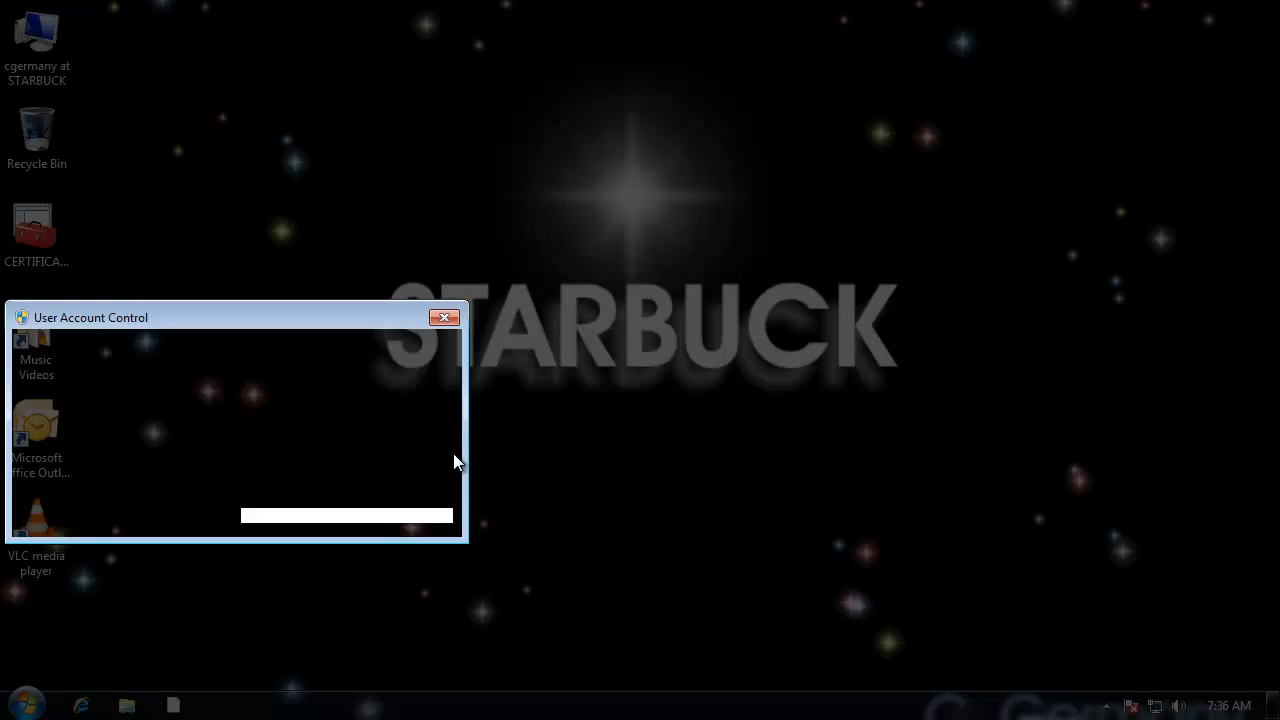
click(354, 466)
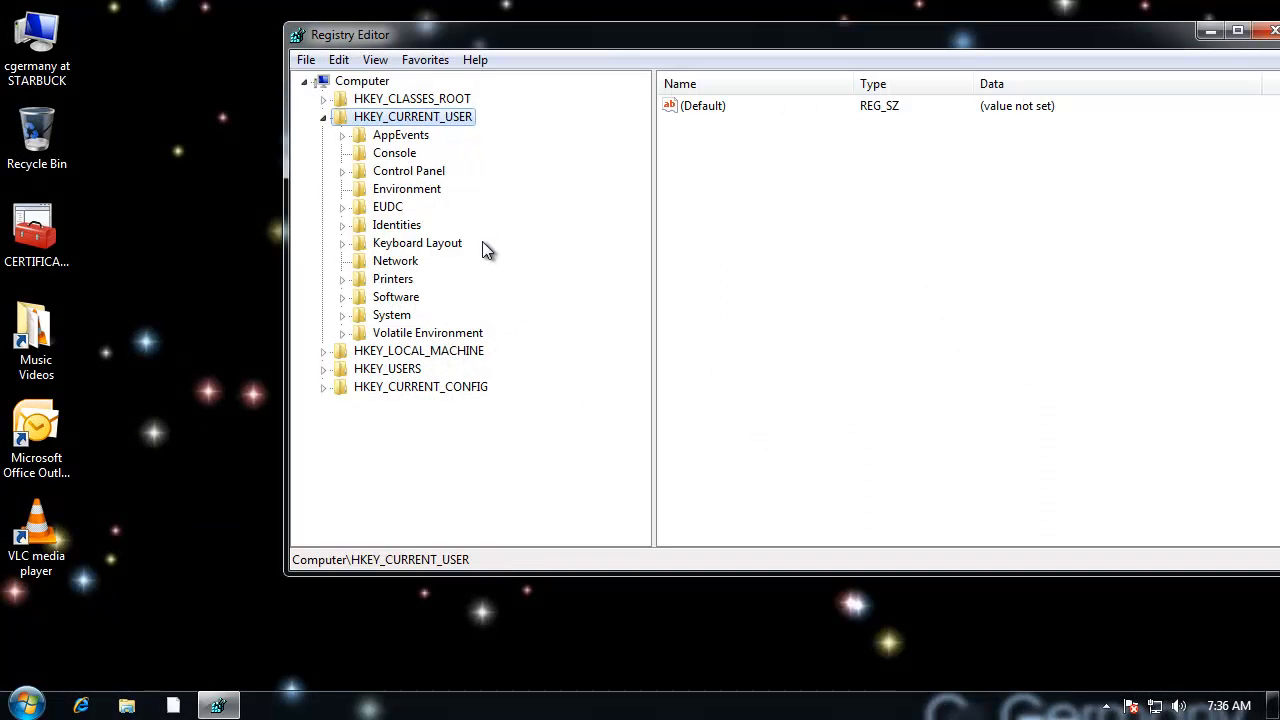
Step: Navigate to the HKEY_CURRENT_USER\Software\Microsoft\Windows\CurrentVersion\Policies\Explorer registry key
double_click(396, 297)
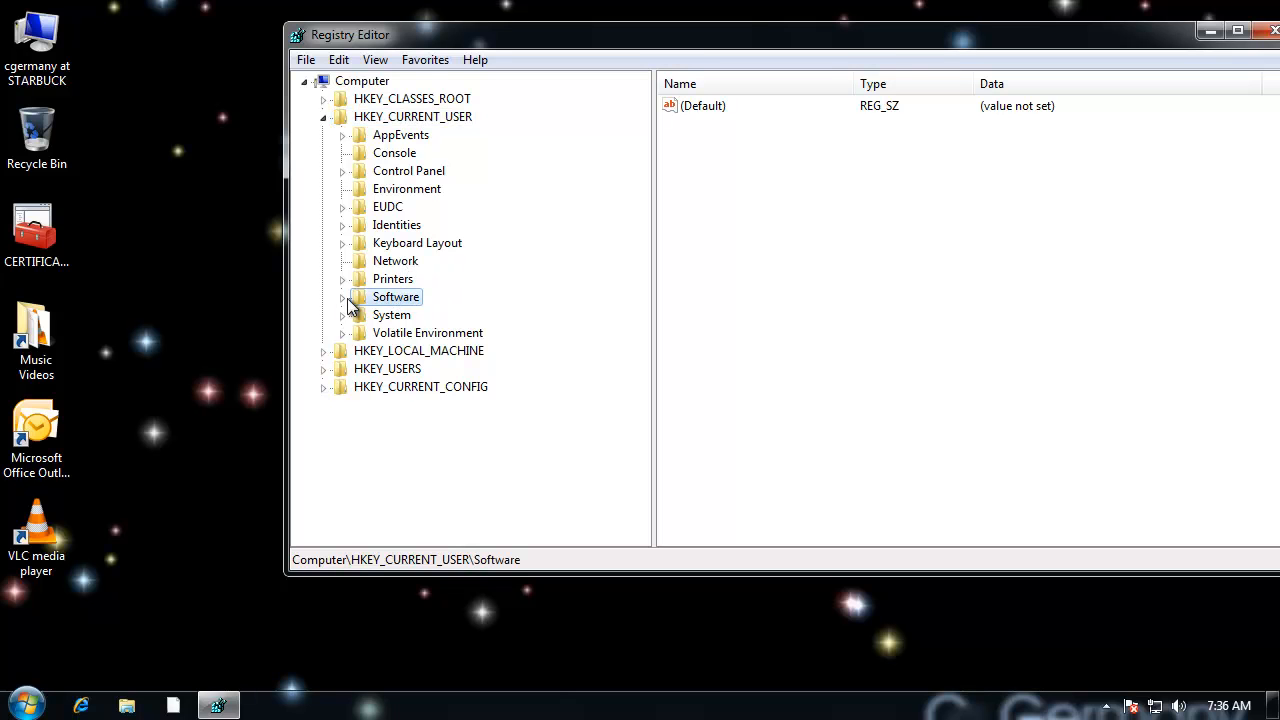
double_click(421, 357)
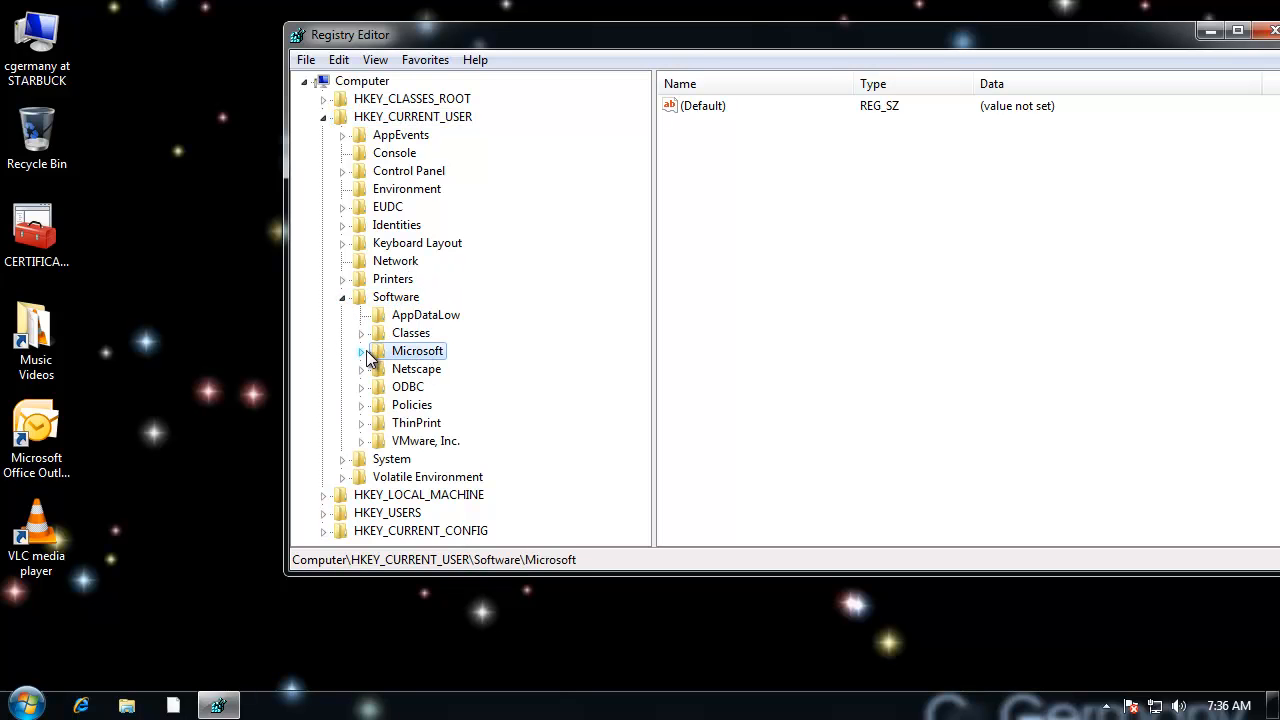
click(420, 377)
key(w)
drag(647, 349, 666, 432)
click(436, 351)
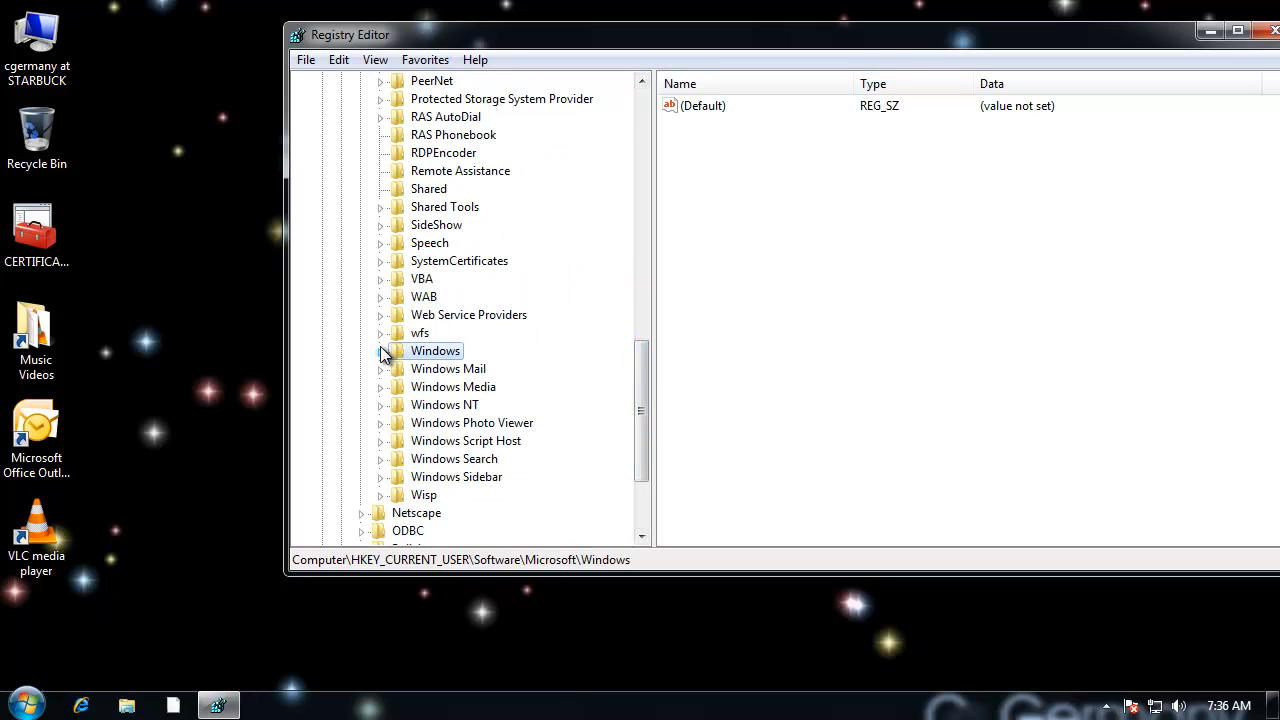
click(380, 351)
click(462, 370)
click(400, 370)
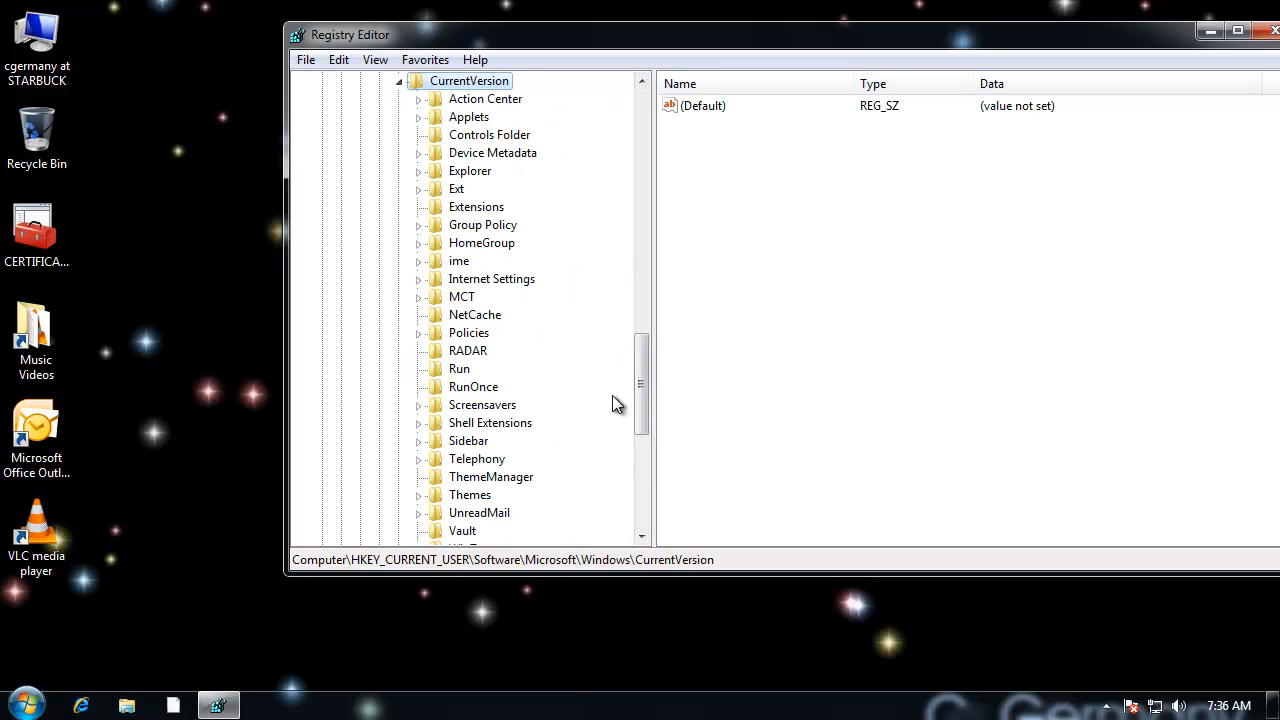
click(472, 335)
click(419, 333)
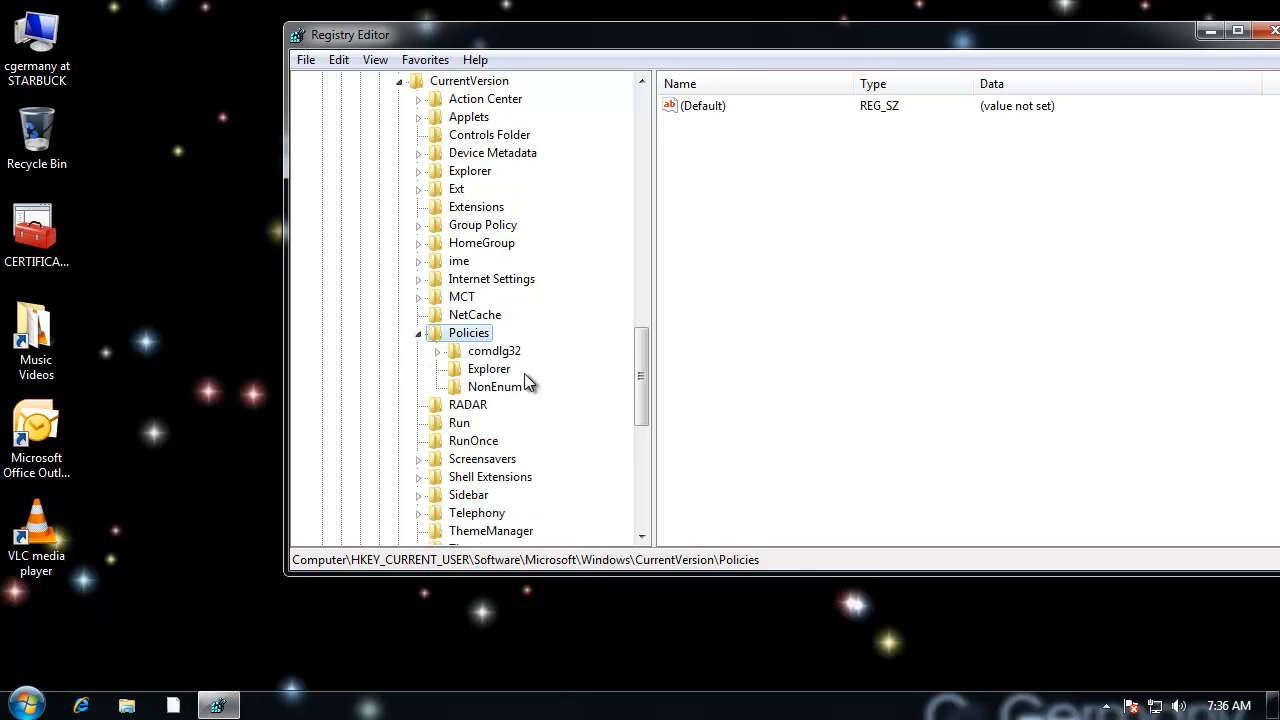
click(500, 369)
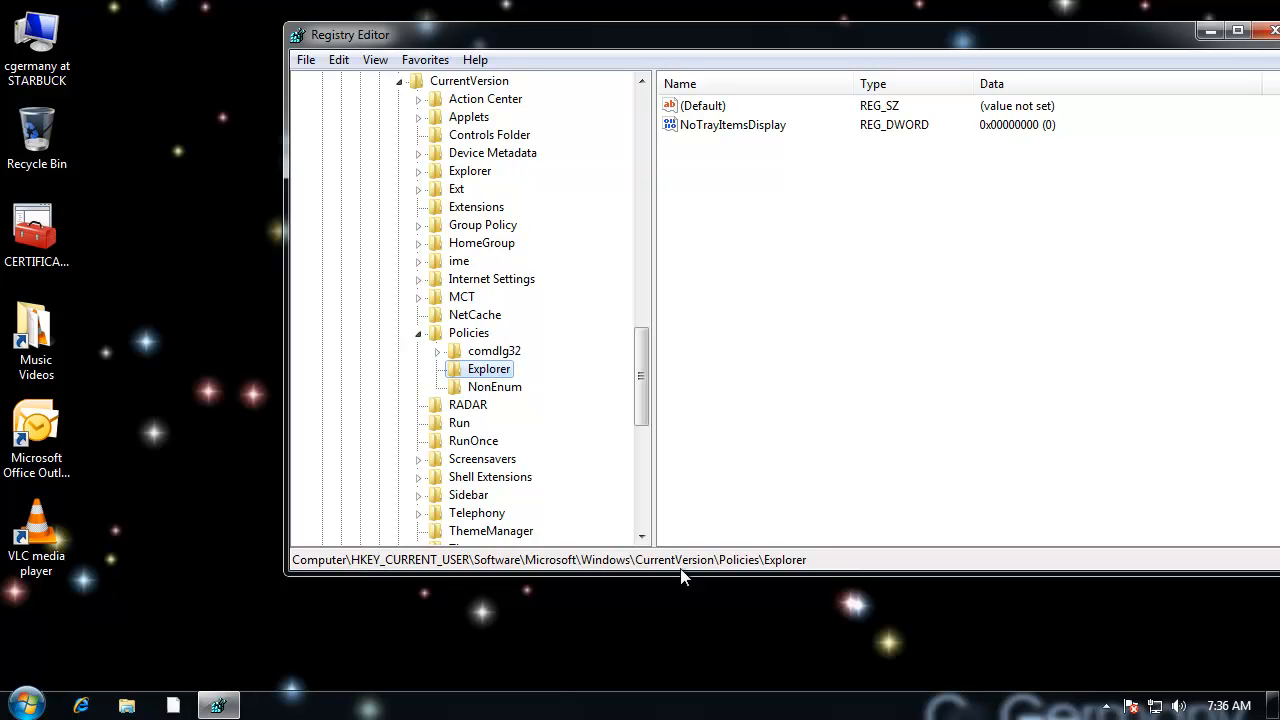
Step: Create a DWORD (32-bit) value named NoViewOnDrive in the Policies\Explorer key
right_click(487, 373)
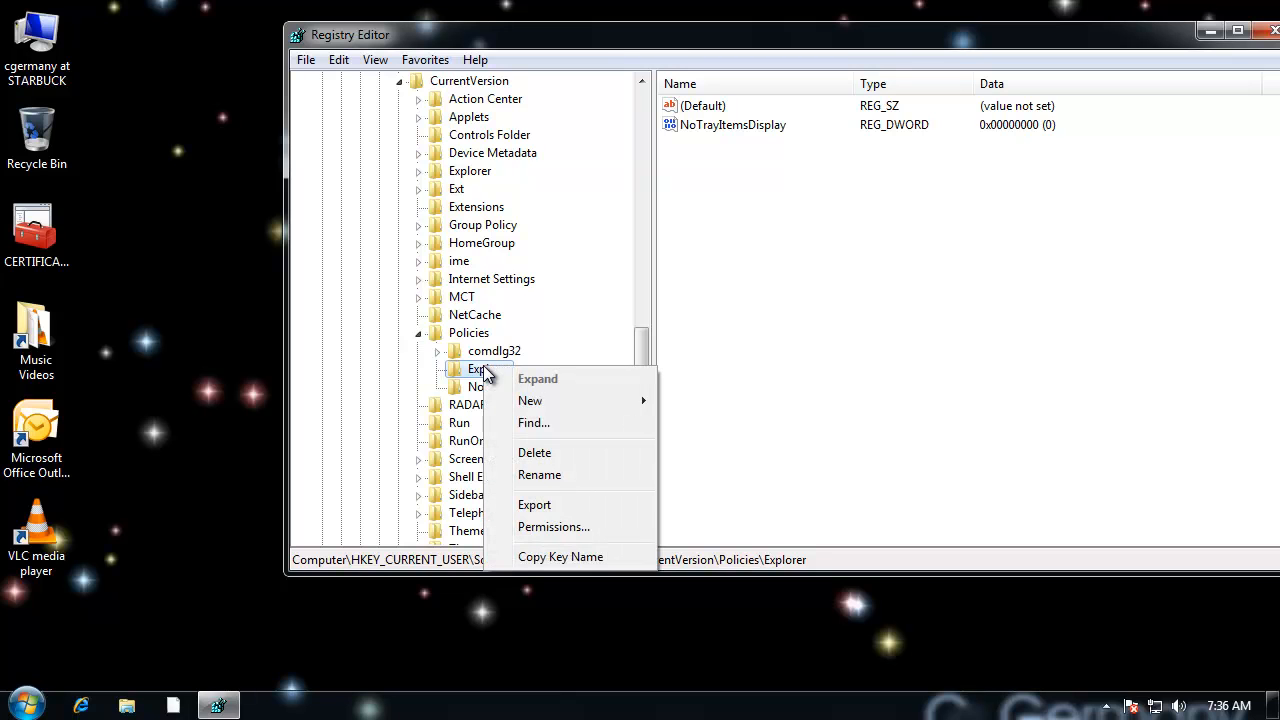
mouse_move(528, 402)
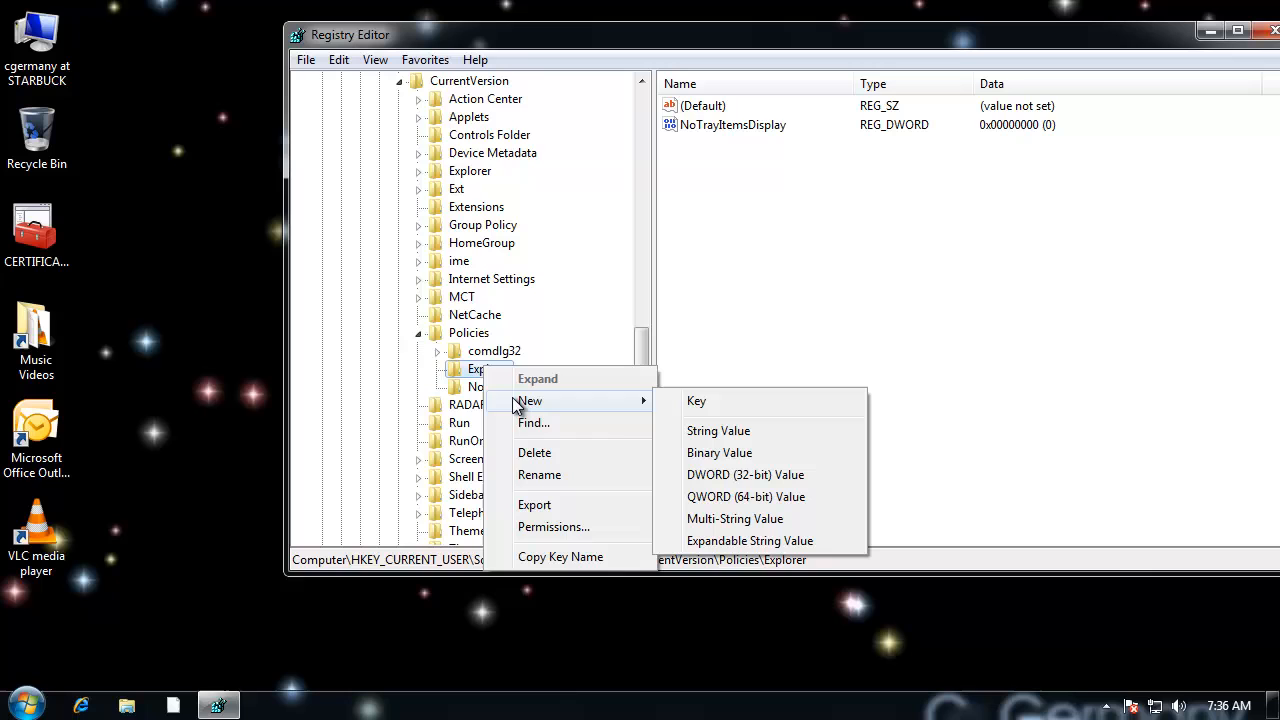
click(741, 476)
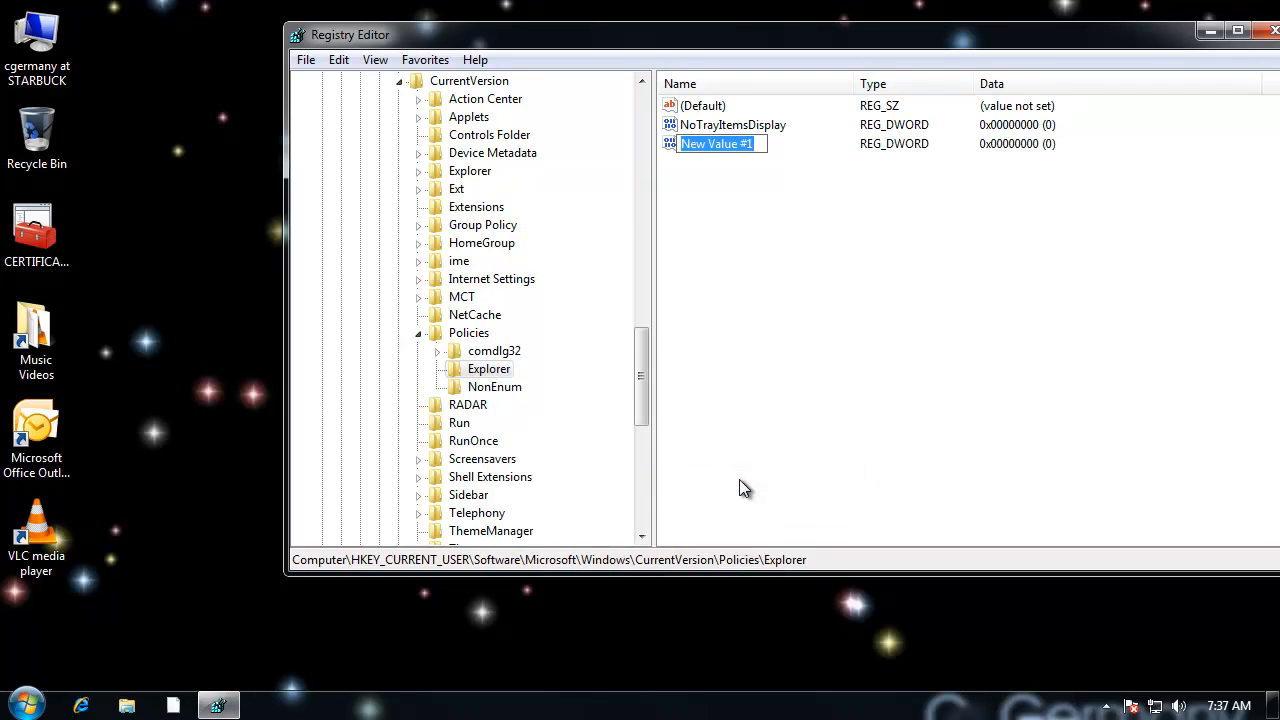
text(NoViewOnDrive)
key(Return)
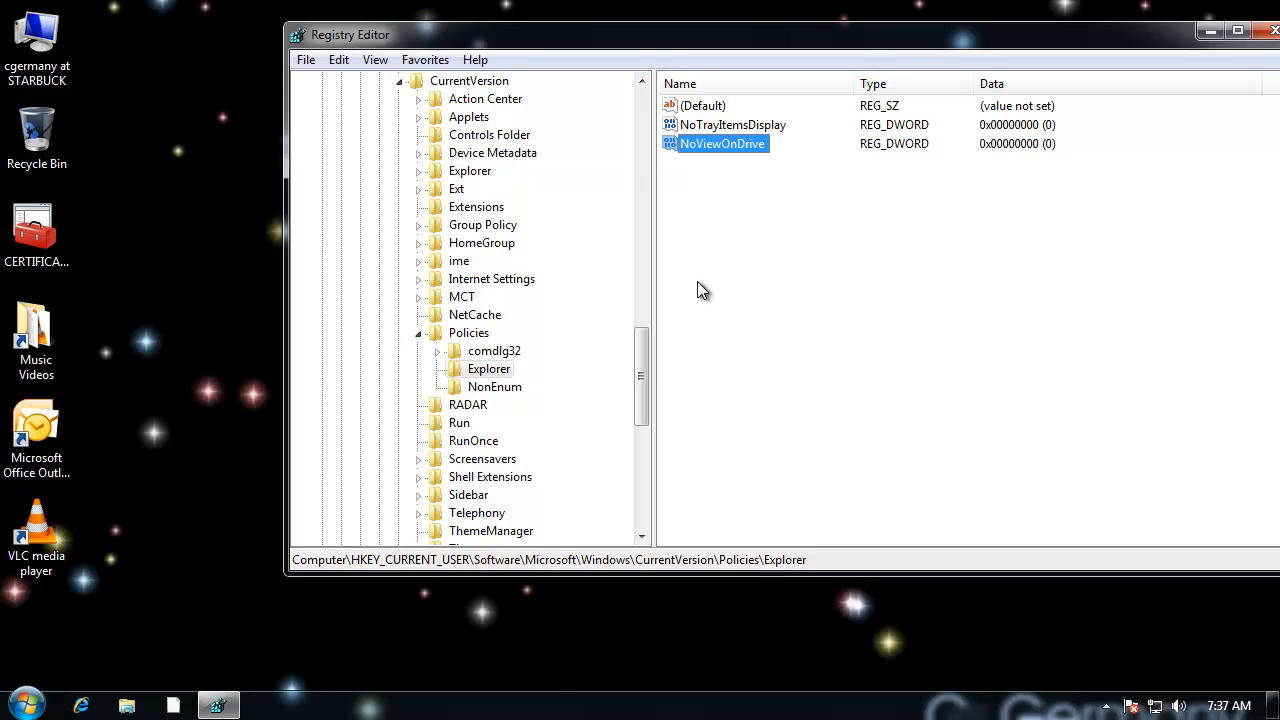
drag(643, 372, 645, 380)
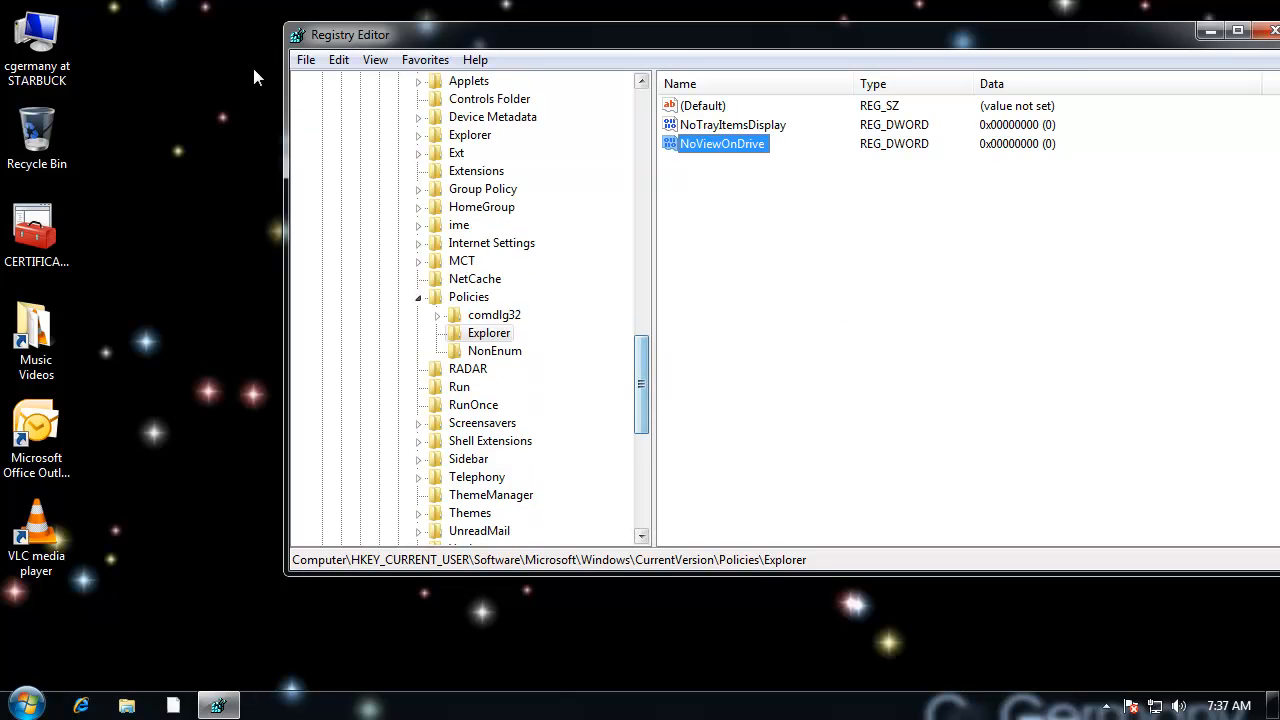
Step: Check access to the C: and D: drives from the Computer window again, and close it
double_click(37, 40)
double_click(555, 160)
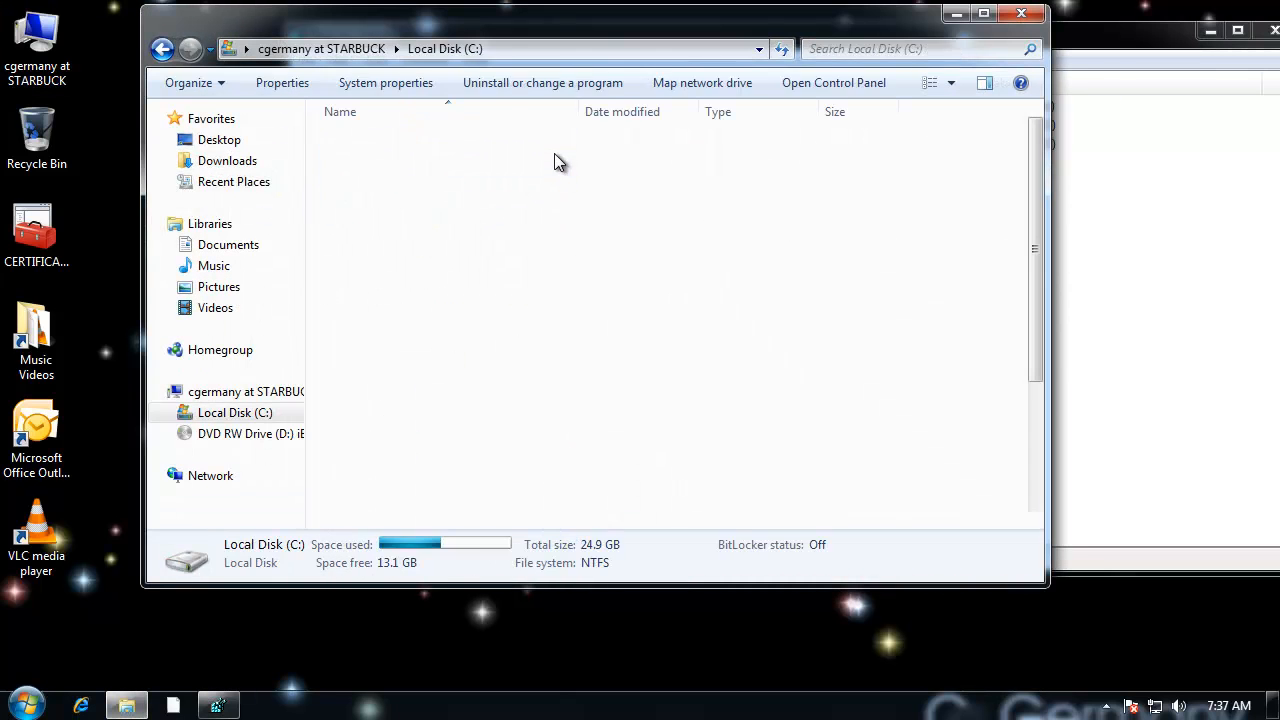
key(BackSpace)
double_click(606, 245)
key(BackSpace)
click(1020, 18)
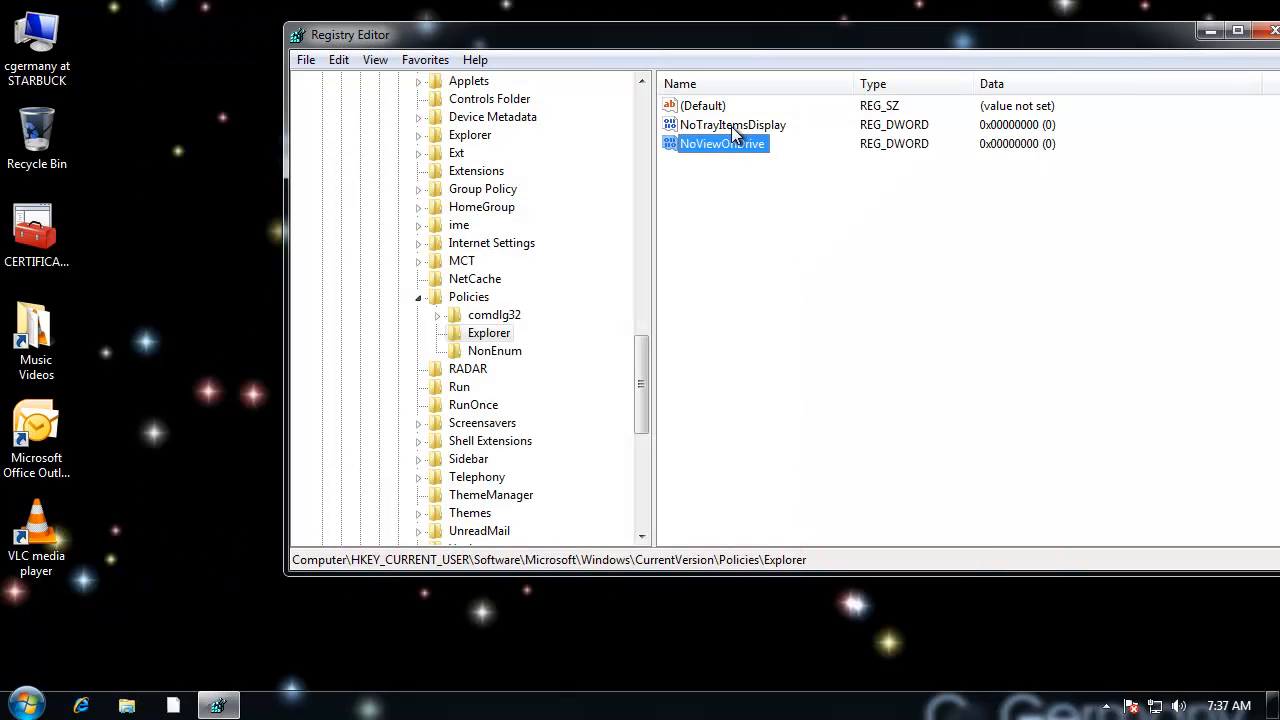
Step: Set the NoViewOnDrive value data to 8 in hexadecimal base and close the Registry Editor
double_click(732, 143)
drag(561, 130, 864, 207)
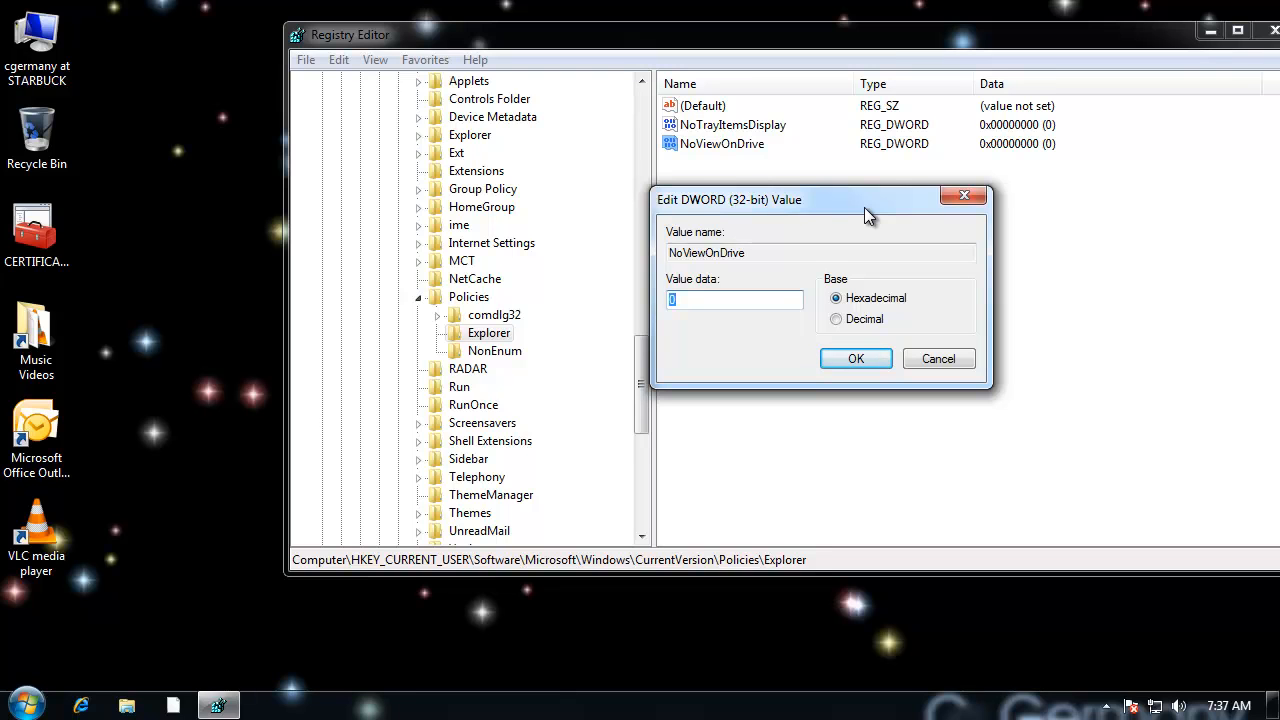
text(8)
click(866, 360)
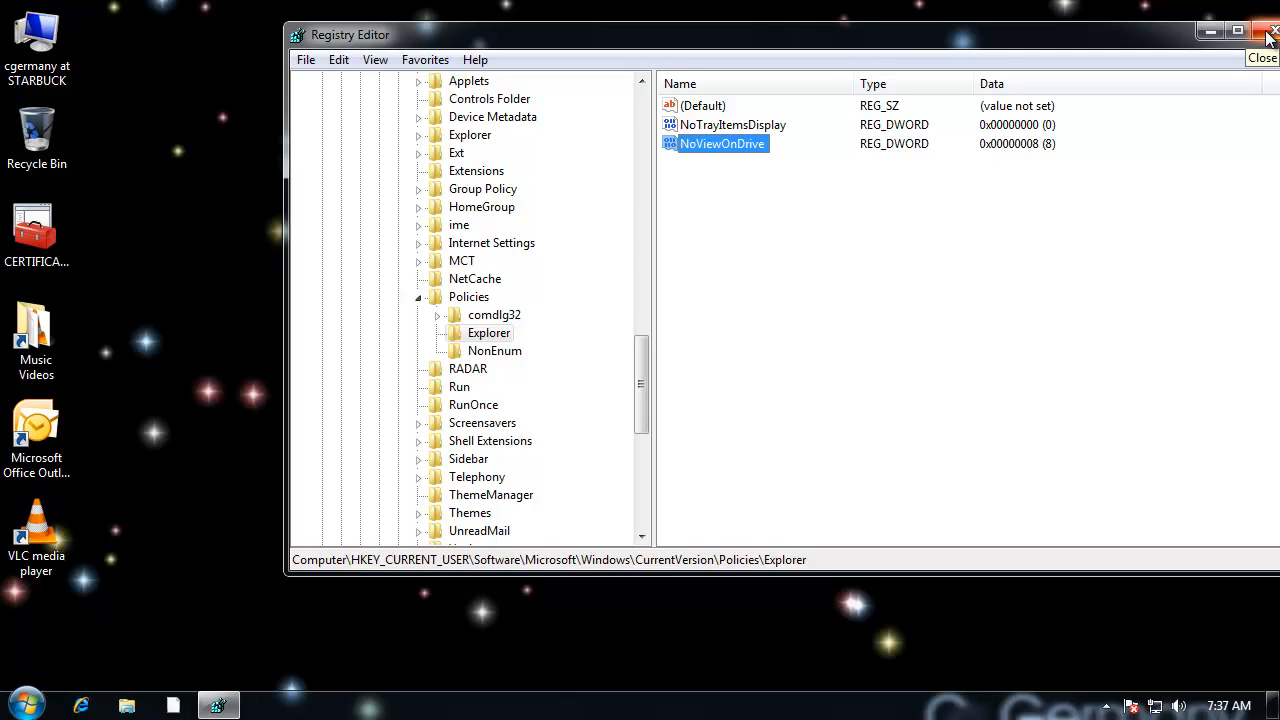
click(880, 346)
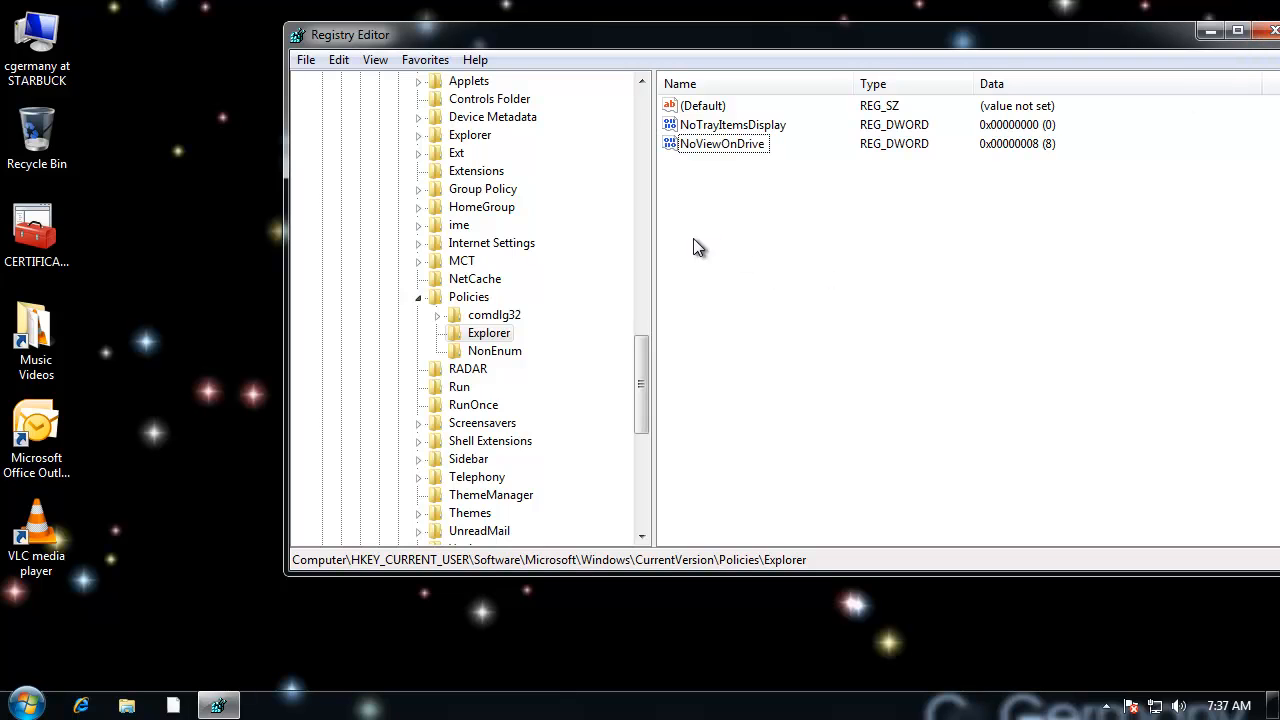
click(705, 145)
click(1272, 31)
Step: Test access to the DVD RW Drive (D:) from the Computer window, and close the window
double_click(38, 45)
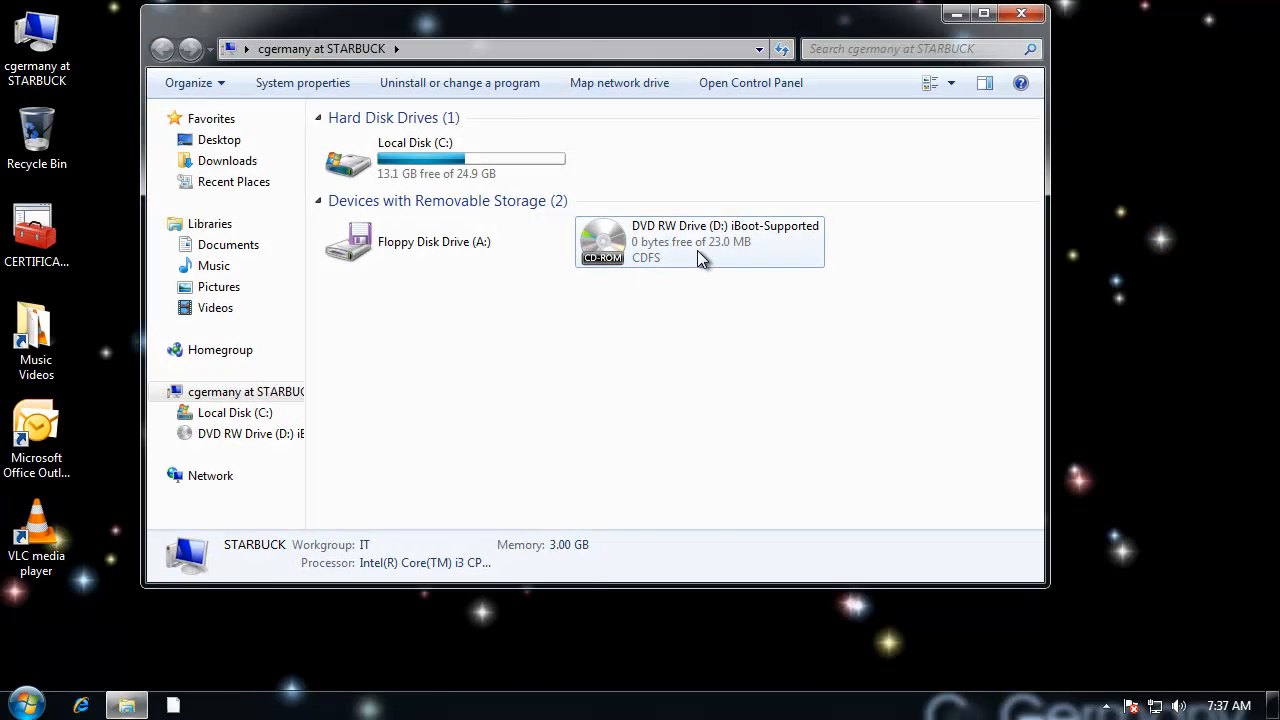
double_click(697, 250)
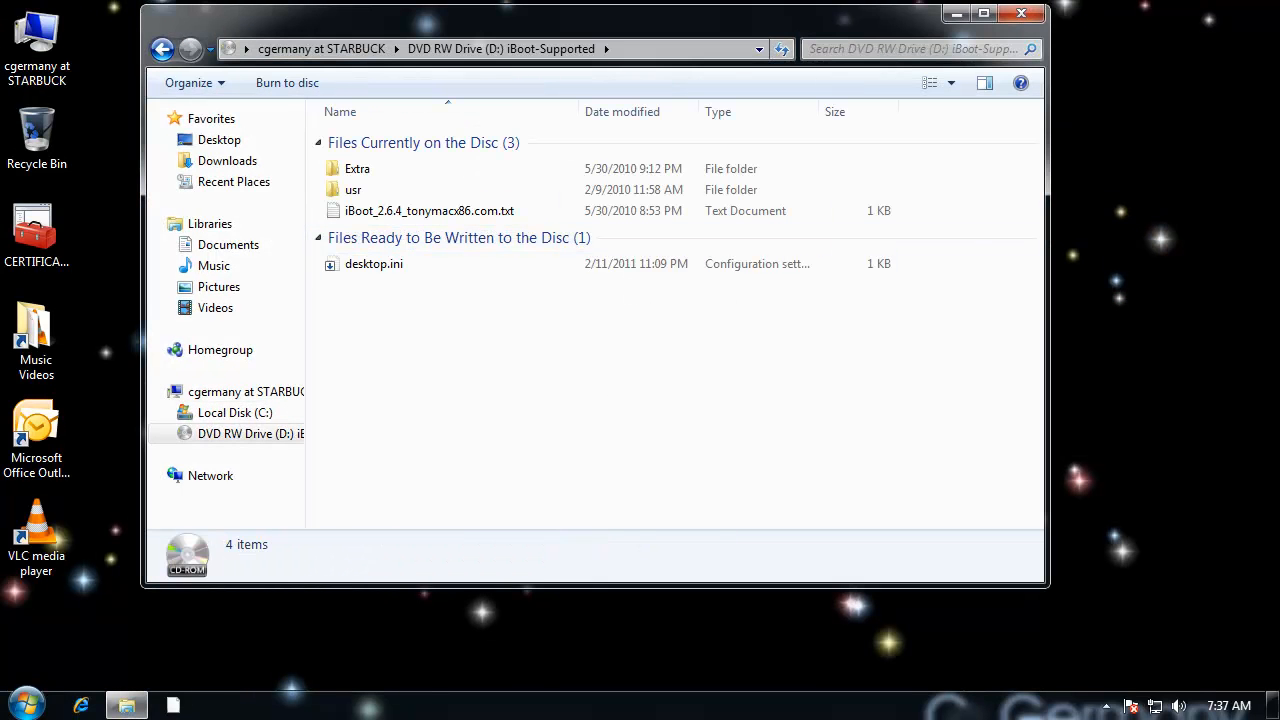
click(162, 48)
click(1024, 13)
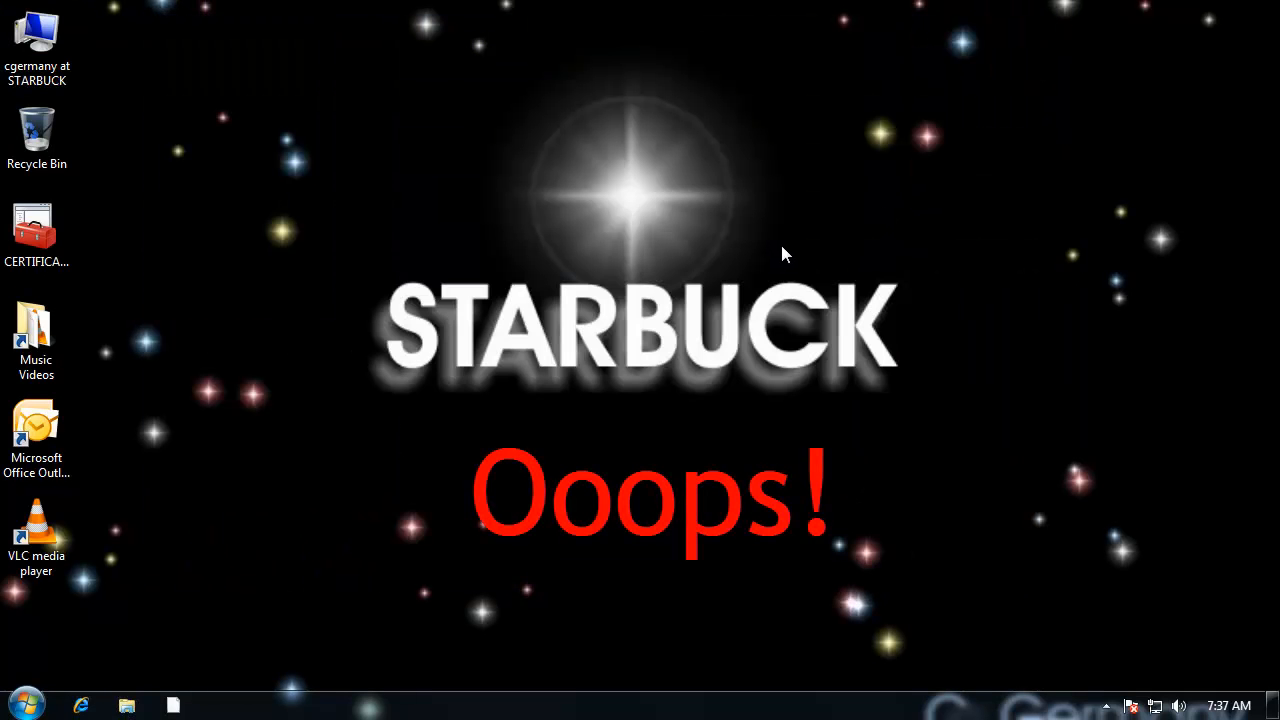
Step: Log off Windows and log back on with the account password
click(24, 704)
click(369, 658)
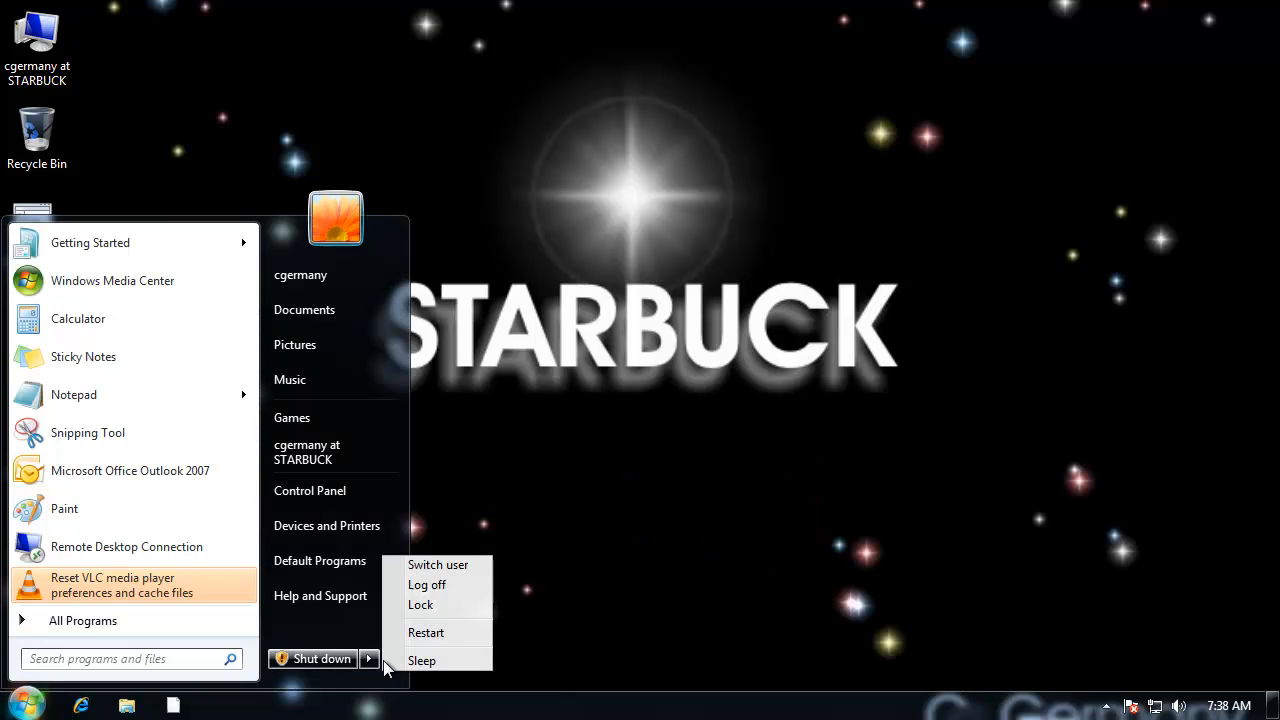
click(463, 584)
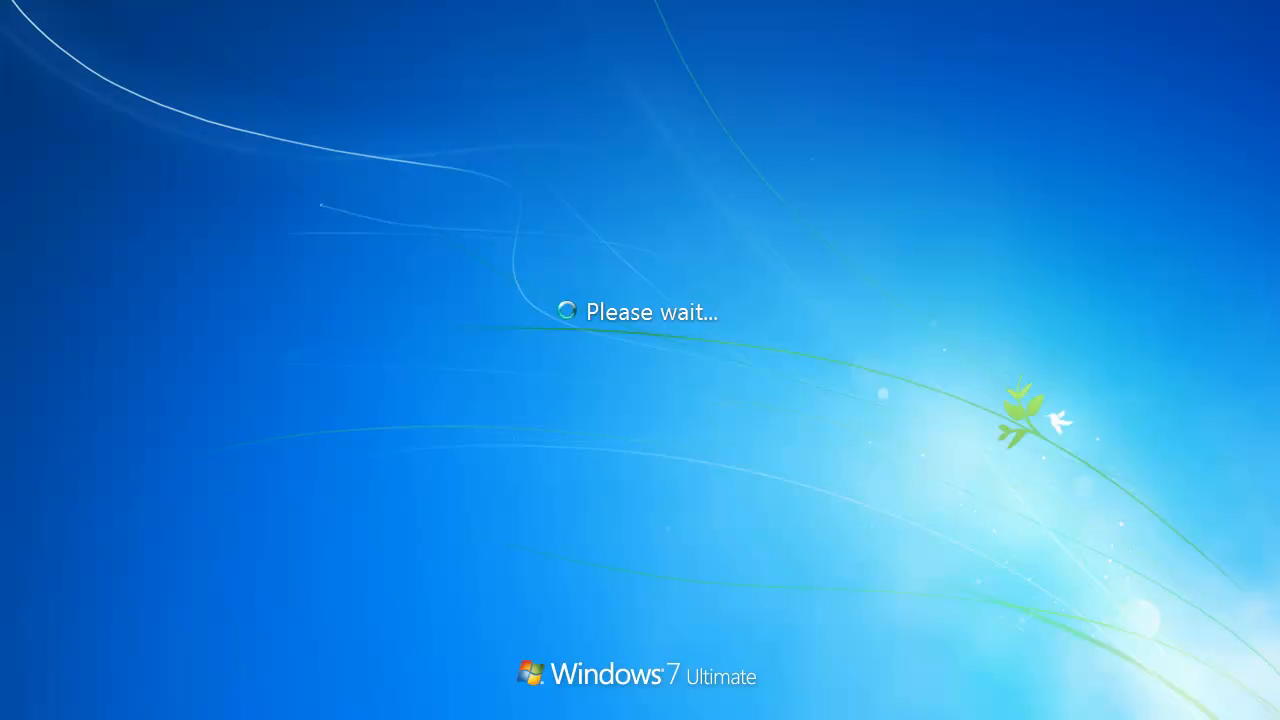
click(637, 445)
text(**)
key(Return)
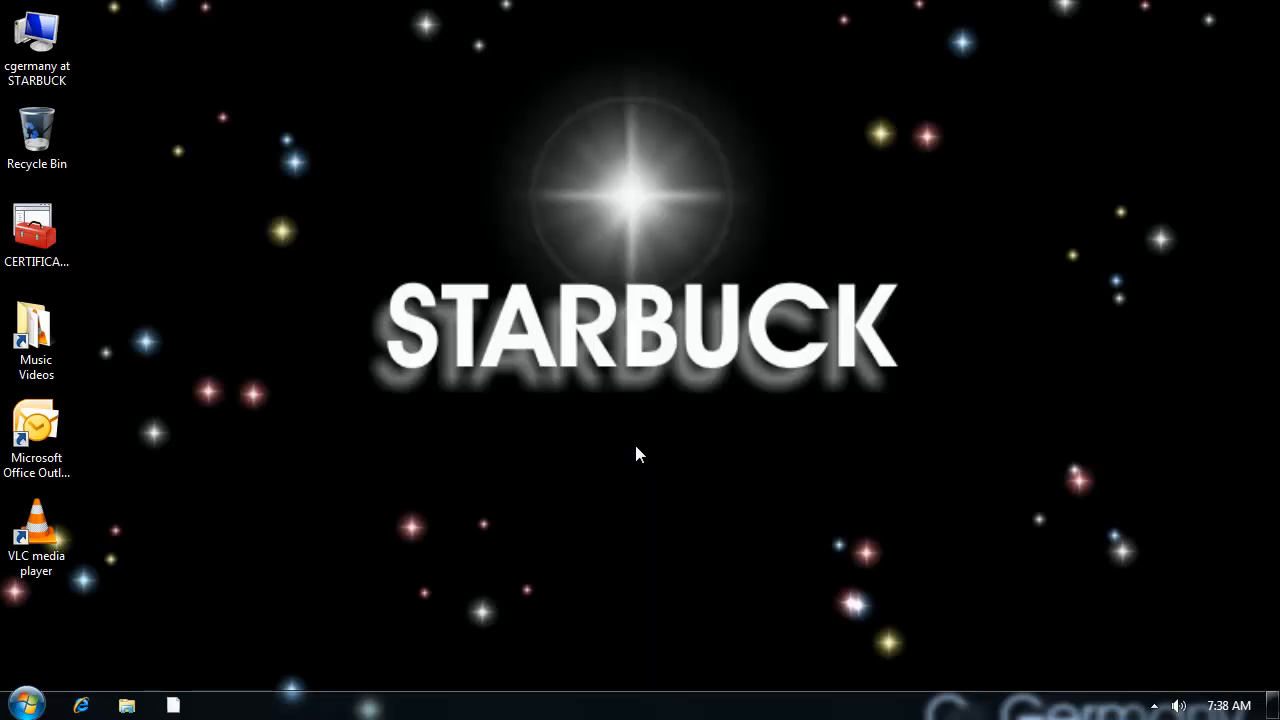
Step: Try to open the DVD RW Drive (D:) from the Computer window and dismiss the Restrictions message
double_click(47, 46)
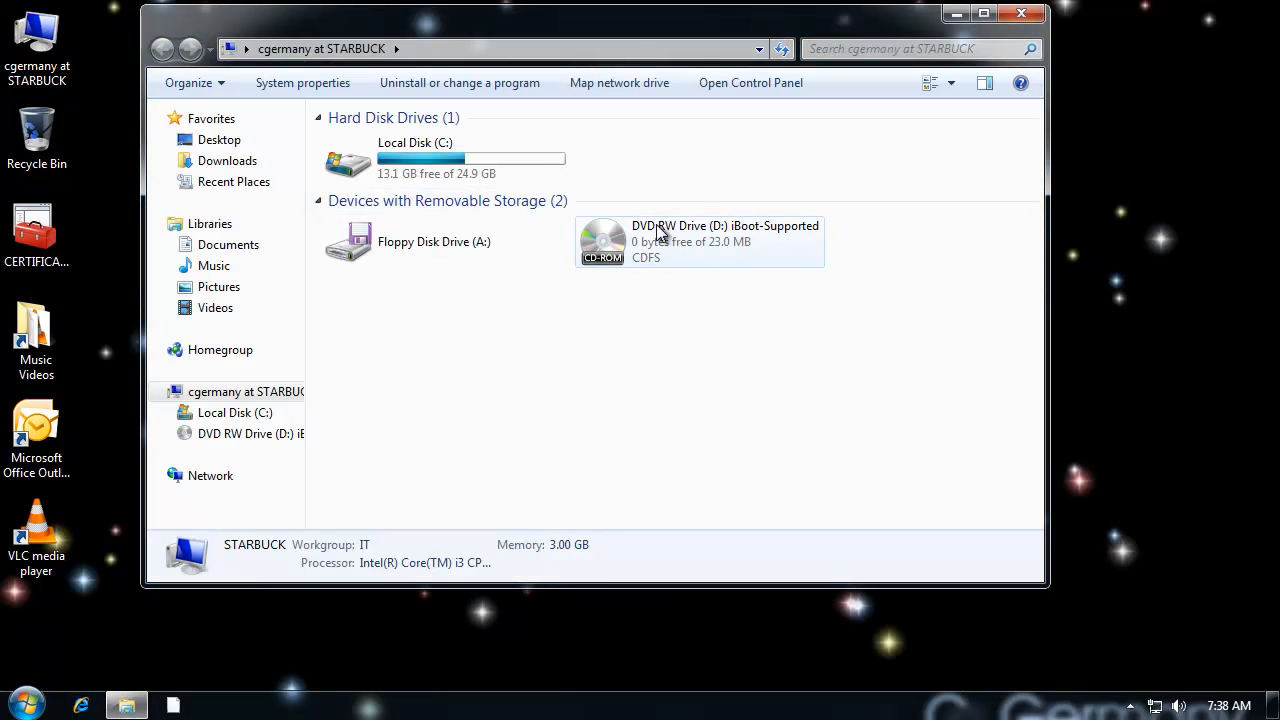
double_click(733, 240)
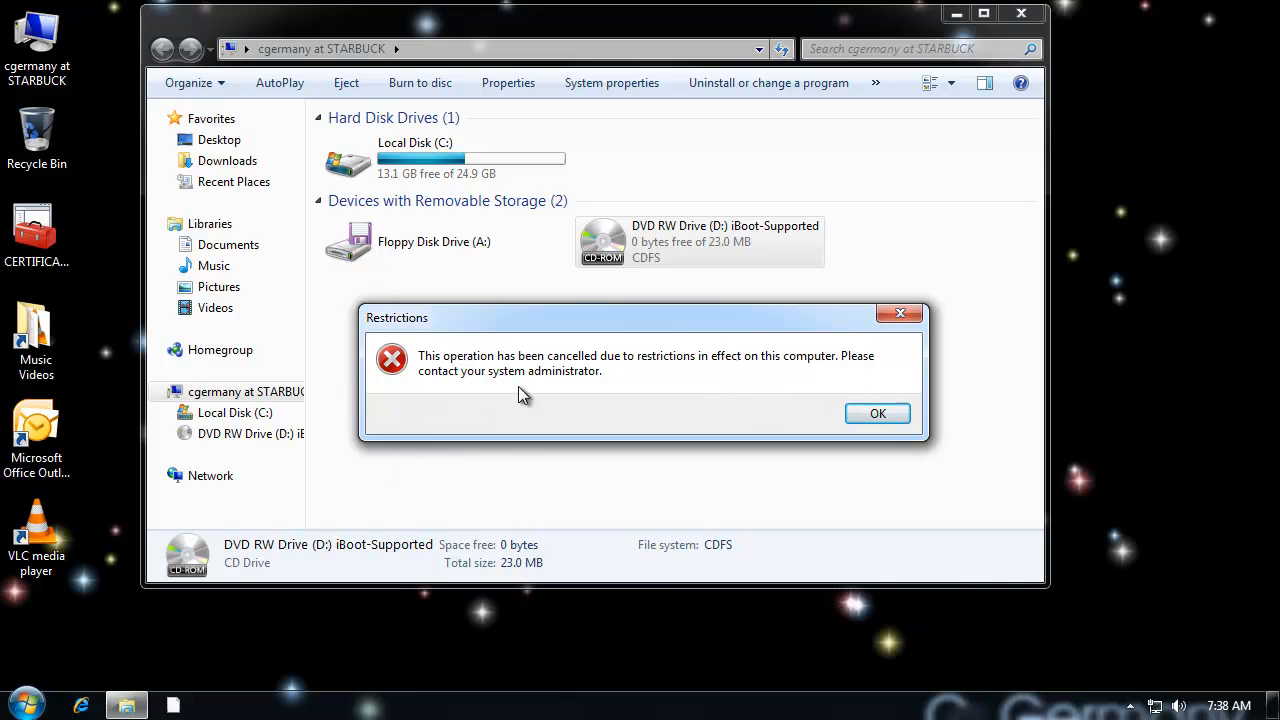
click(882, 413)
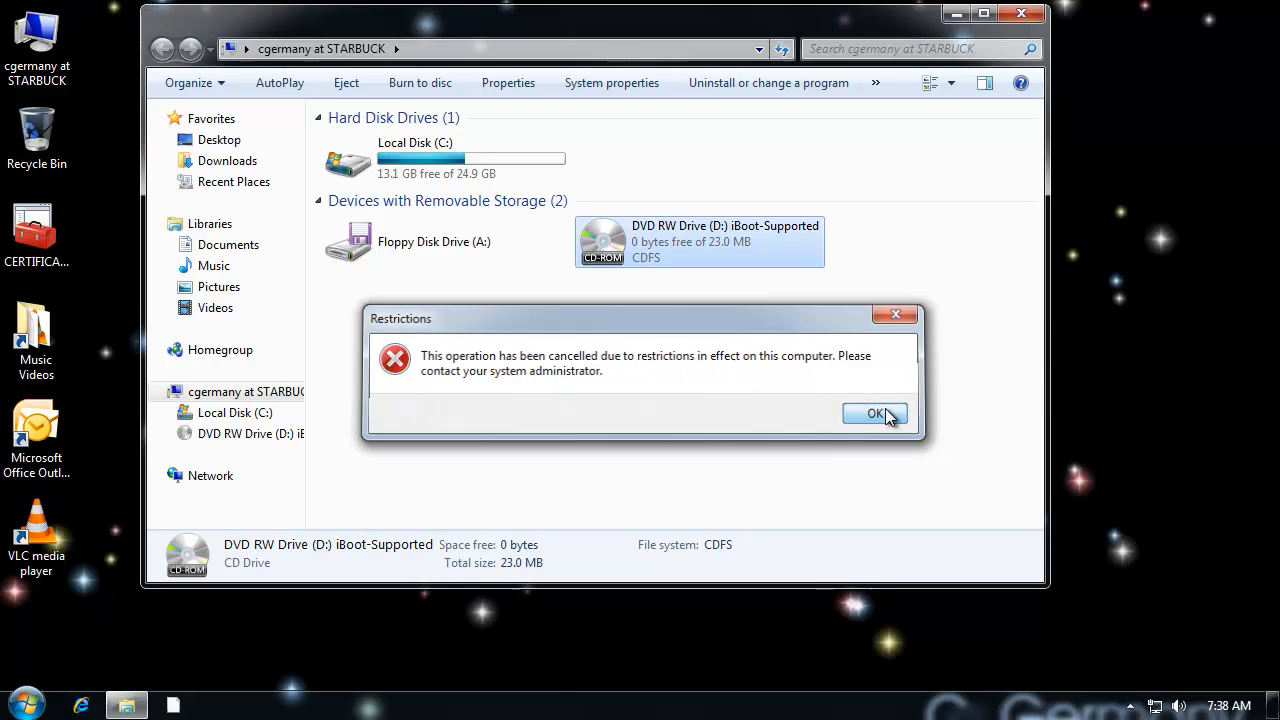
click(735, 394)
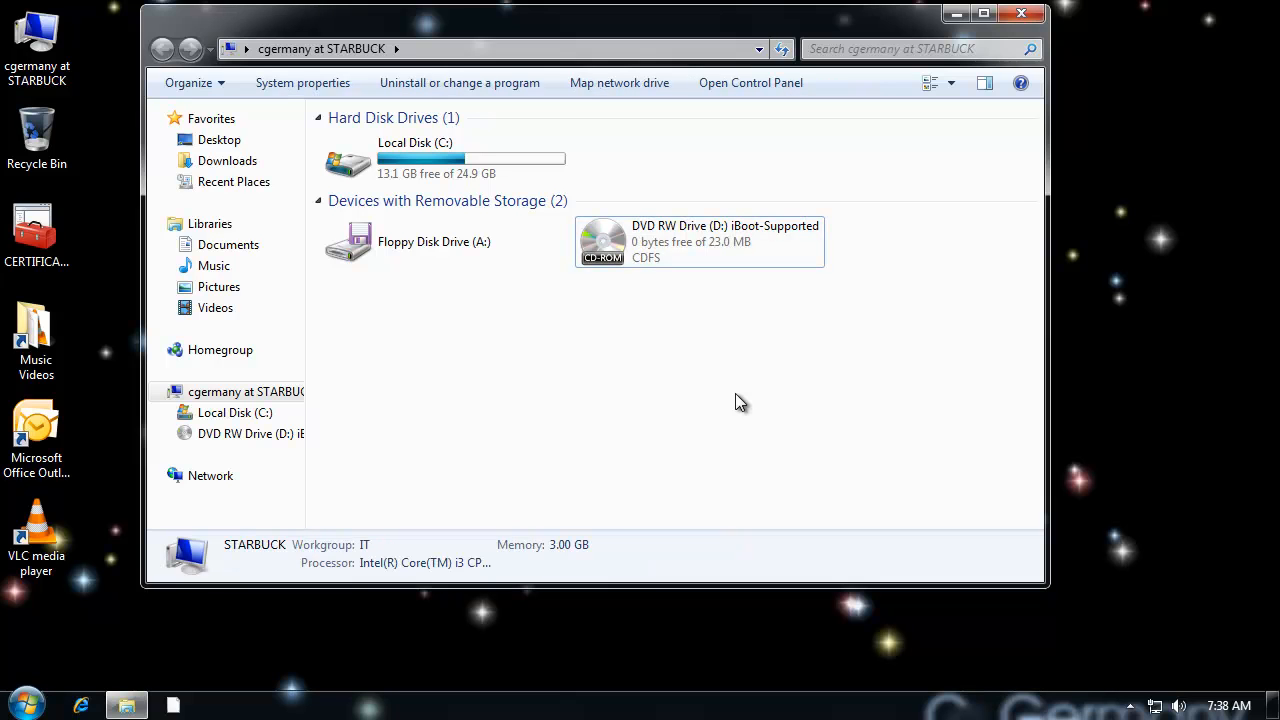